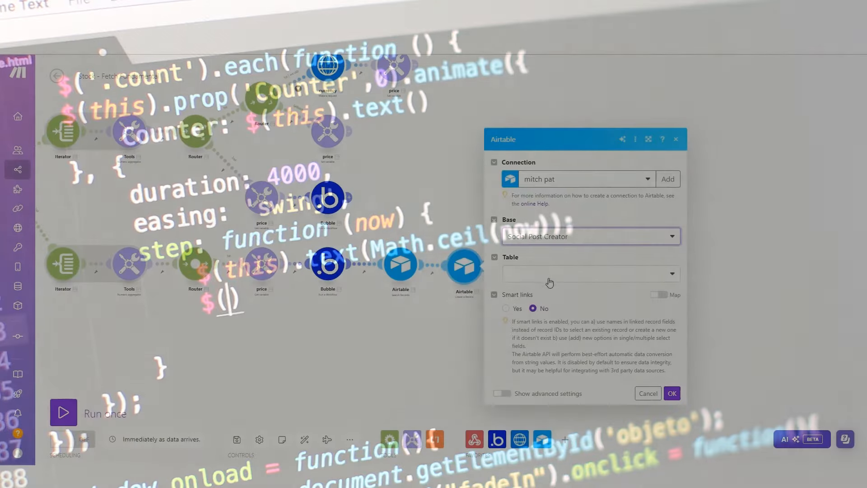
Point the Airtable module at the Post table, map '126. CTA Link' into Content, and set Status to Draft
{"action": "left_click", "coordinate": [555, 274]}
{"action": "left_click", "coordinate": [547, 304]}
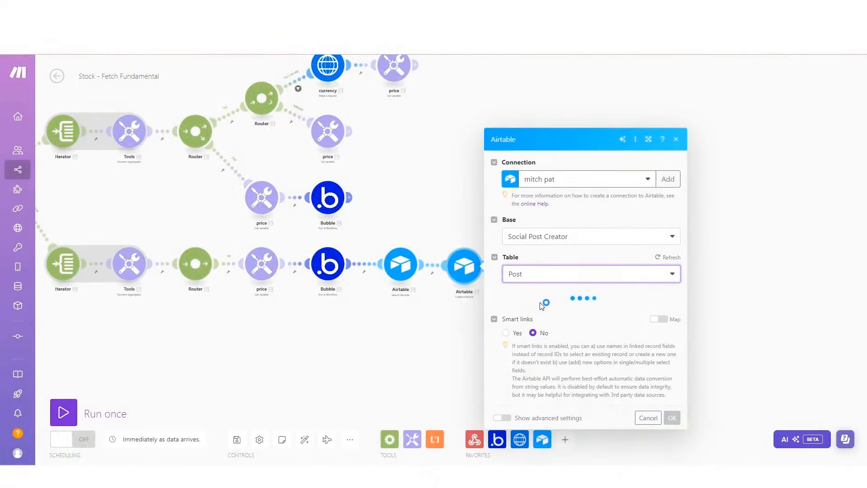
{"action": "left_click", "coordinate": [607, 318]}
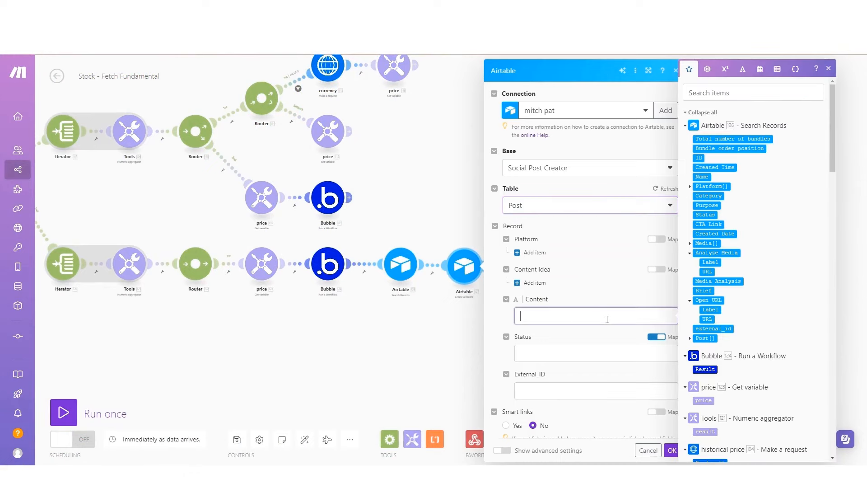
{"action": "left_click", "coordinate": [709, 224]}
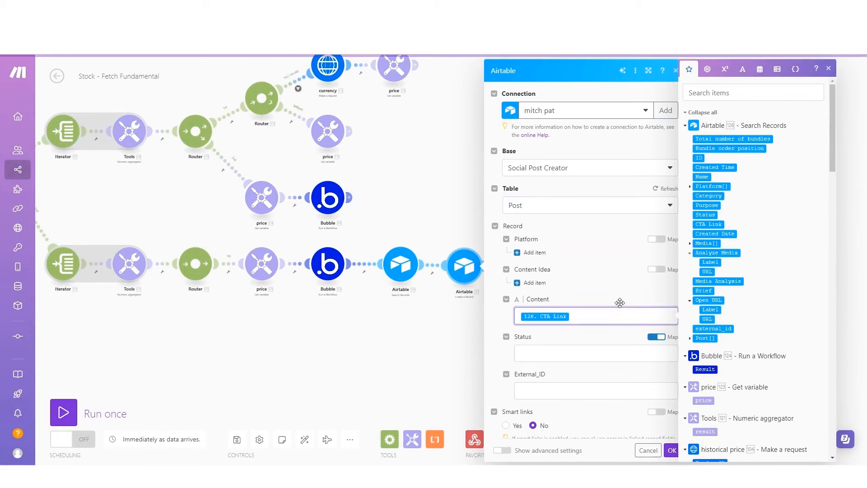
{"action": "scroll", "coordinate": [602, 282], "scroll_direction": "down", "scroll_amount": 2}
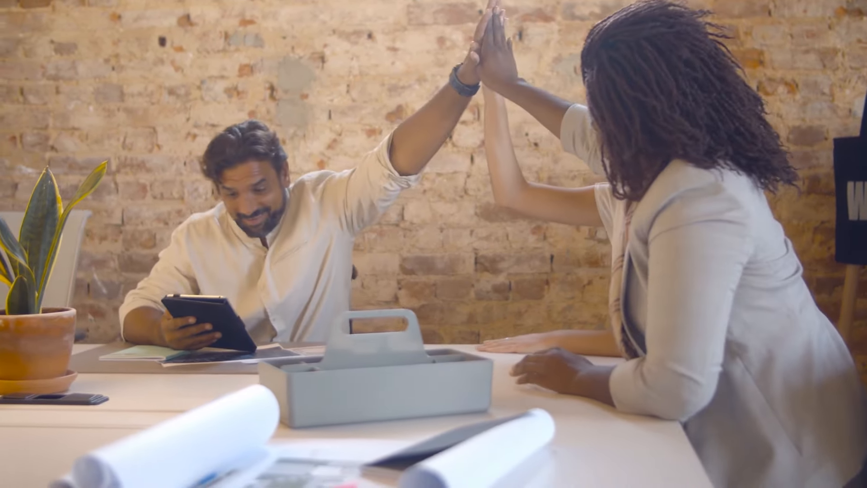
{"action": "left_click", "coordinate": [576, 293]}
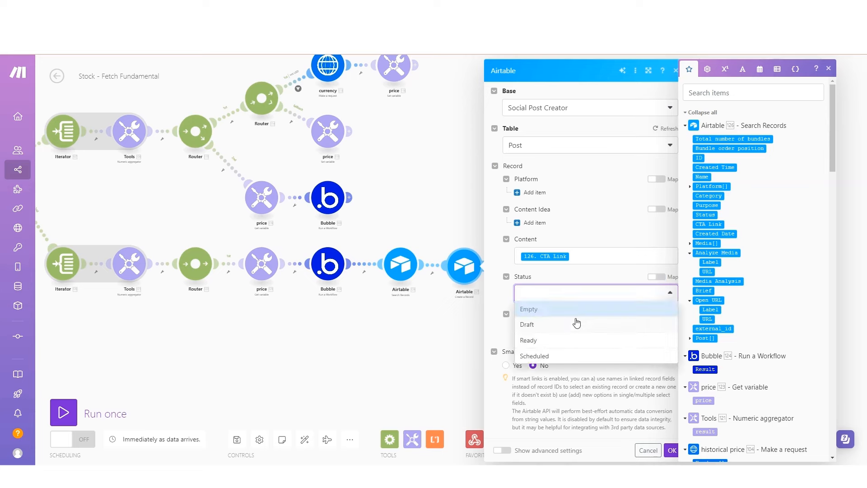
{"action": "left_click", "coordinate": [576, 326]}
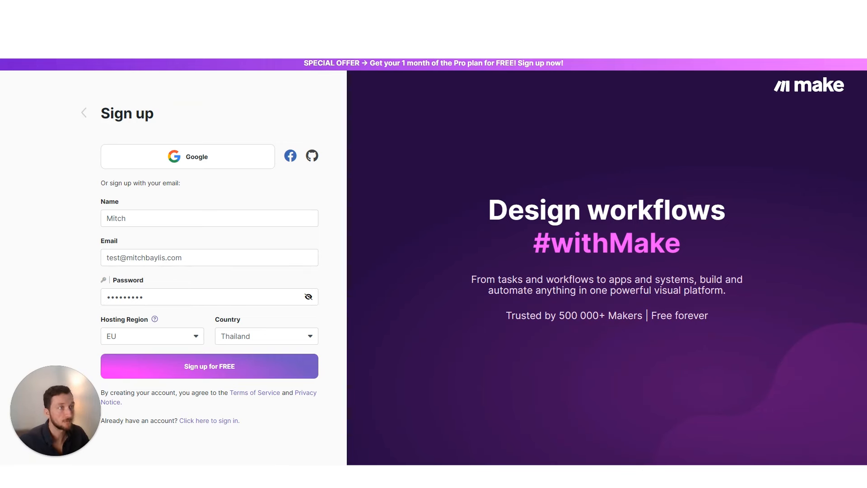
Go to the Make website in a new tab and submit the free sign-up form with US hosting region
{"action": "key", "text": "ctrl+t"}
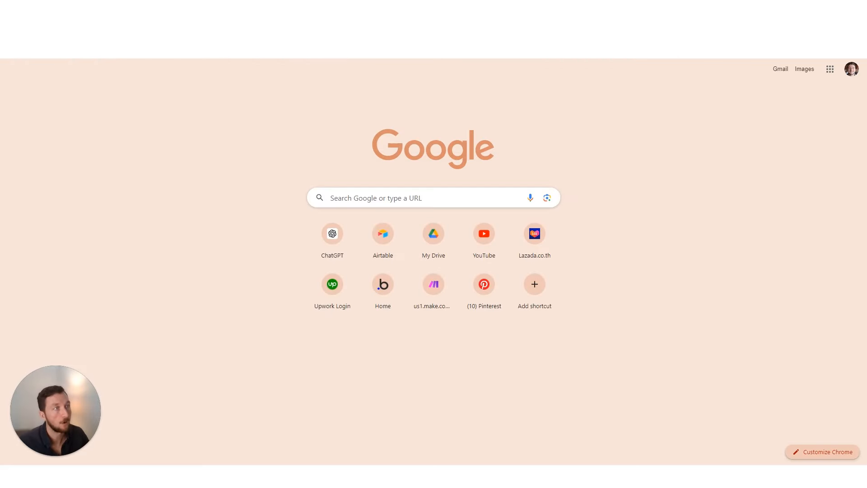
{"action": "left_click", "coordinate": [419, 289]}
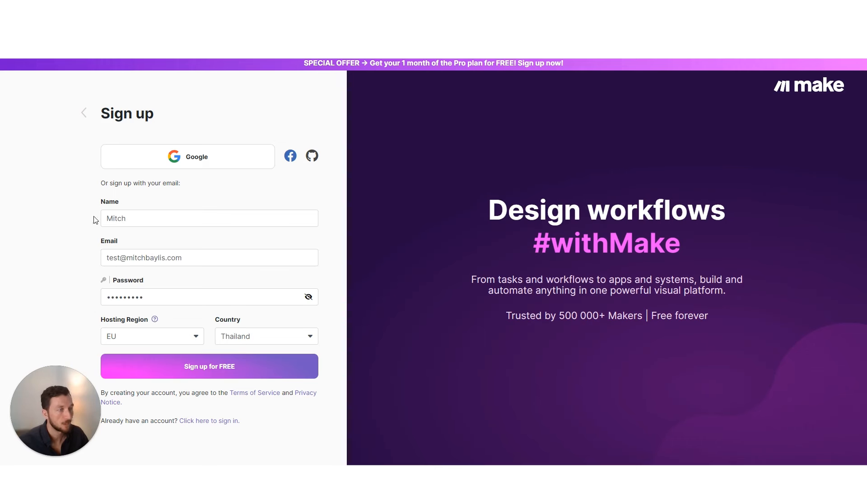
{"action": "left_click", "coordinate": [164, 337]}
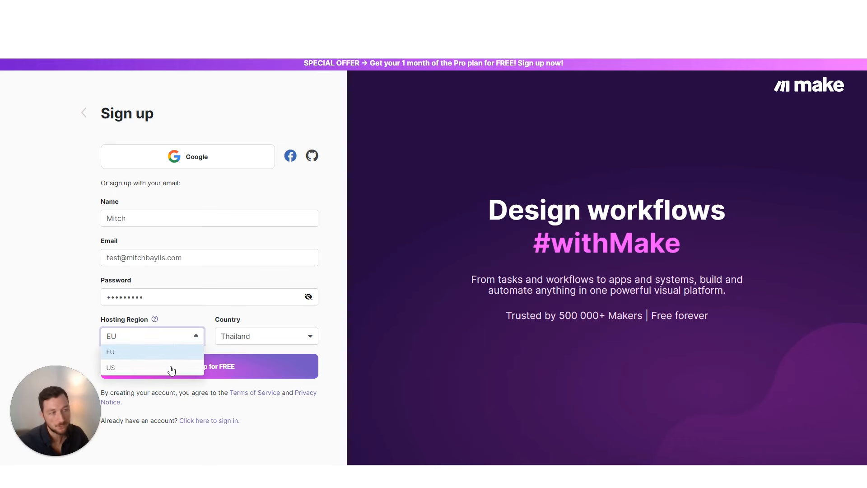
{"action": "left_click", "coordinate": [113, 371]}
{"action": "left_click", "coordinate": [129, 338]}
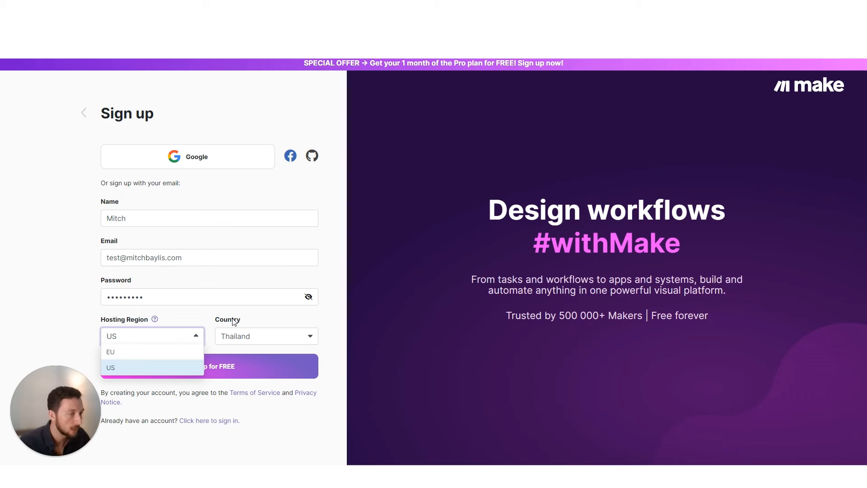
{"action": "left_click", "coordinate": [208, 320]}
{"action": "left_click", "coordinate": [209, 366]}
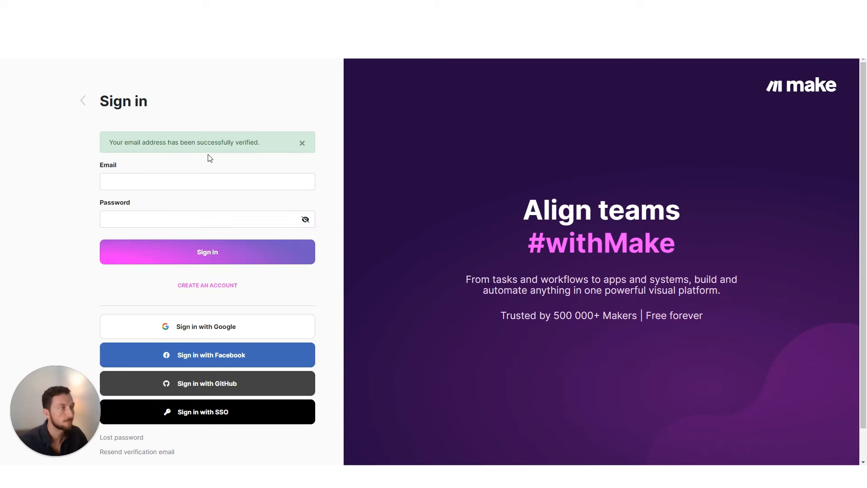
Sign in and answer onboarding: Development / Engineering, Databases & CMS, and other automation platforms used
{"action": "left_click", "coordinate": [205, 183]}
{"action": "left_click", "coordinate": [226, 384]}
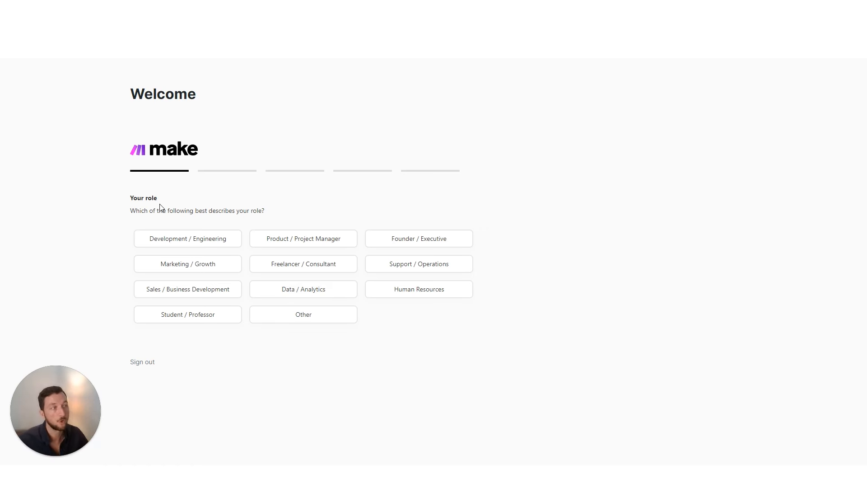
{"action": "left_click", "coordinate": [215, 245]}
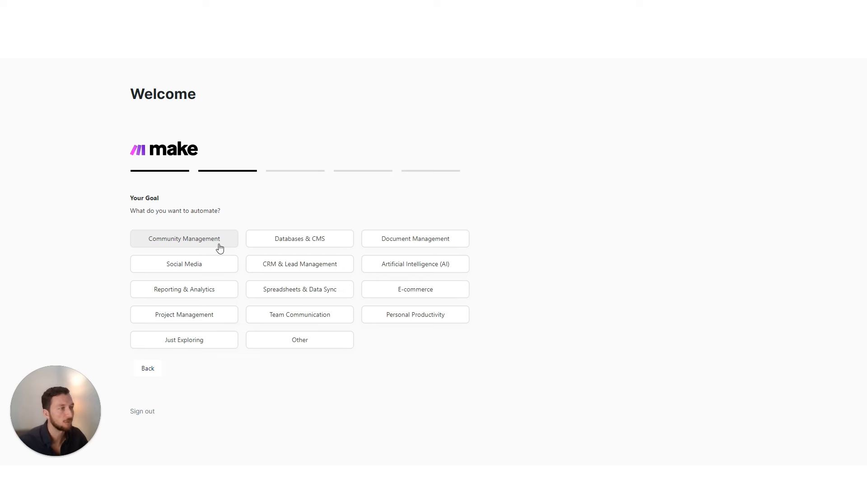
{"action": "left_click", "coordinate": [275, 246]}
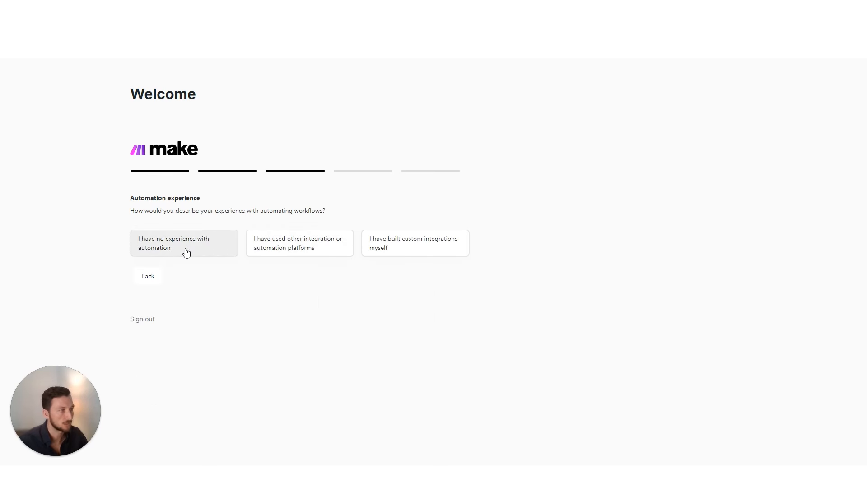
{"action": "left_click", "coordinate": [261, 248]}
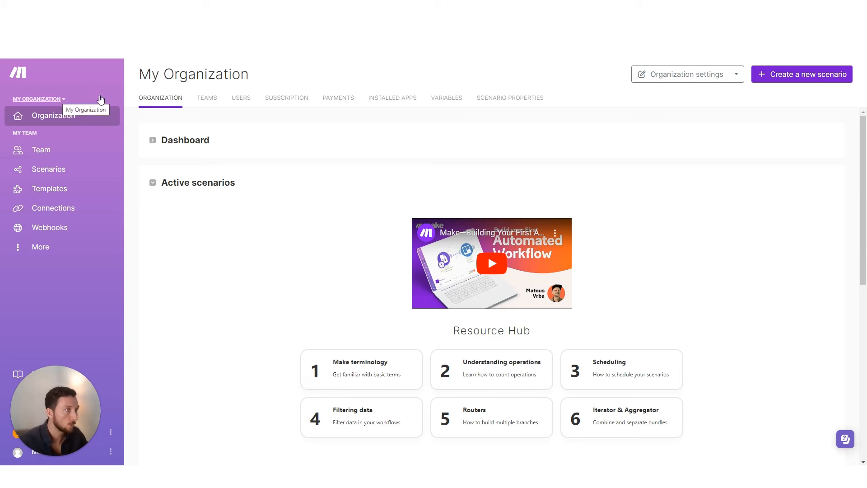
Replace the default organization name and save with region US, timezone Asia/Bangkok, country Thailand
{"action": "left_click", "coordinate": [703, 81]}
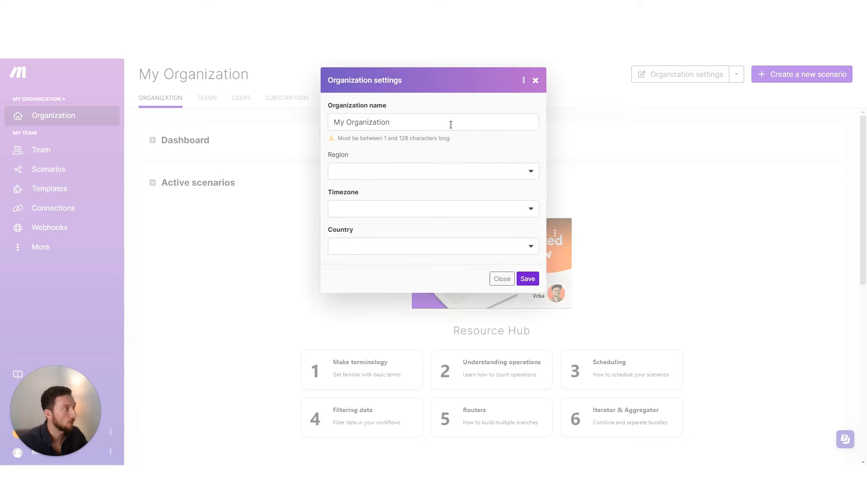
{"action": "left_click_drag", "start_coordinate": [360, 121], "coordinate": [390, 122]}
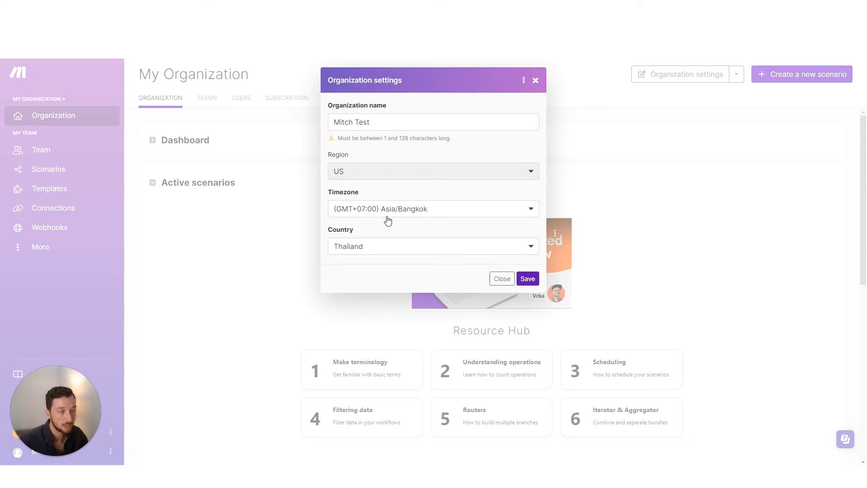
{"action": "key", "text": "Tab"}
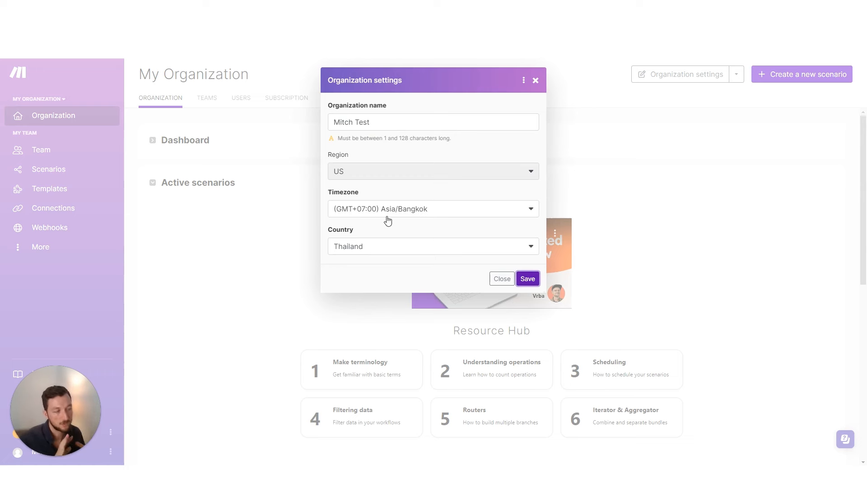
{"action": "key", "text": "Return"}
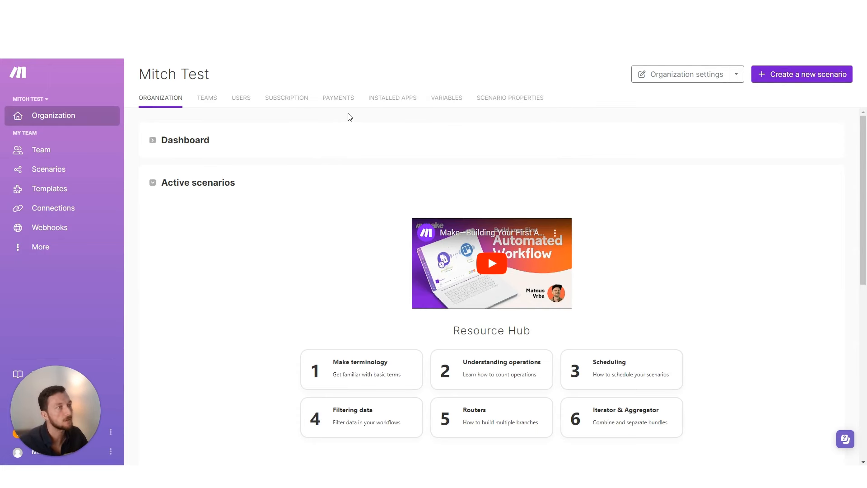
Browse the Teams list and Add team option, then the Organization and Team pages, ending on All scenarios
{"action": "left_click", "coordinate": [206, 104]}
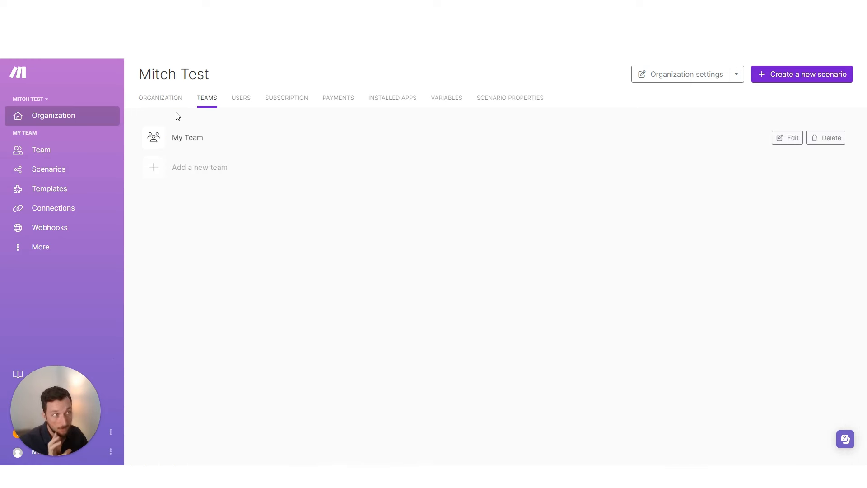
{"action": "left_click", "coordinate": [201, 169]}
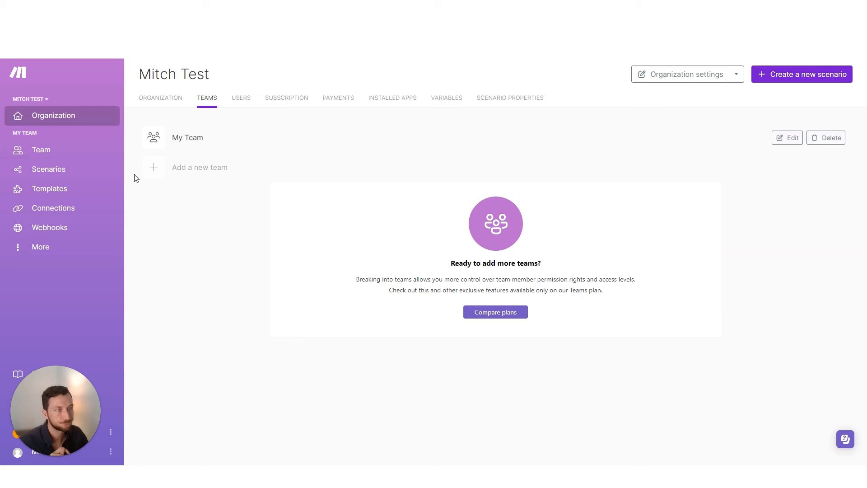
{"action": "left_click", "coordinate": [54, 116]}
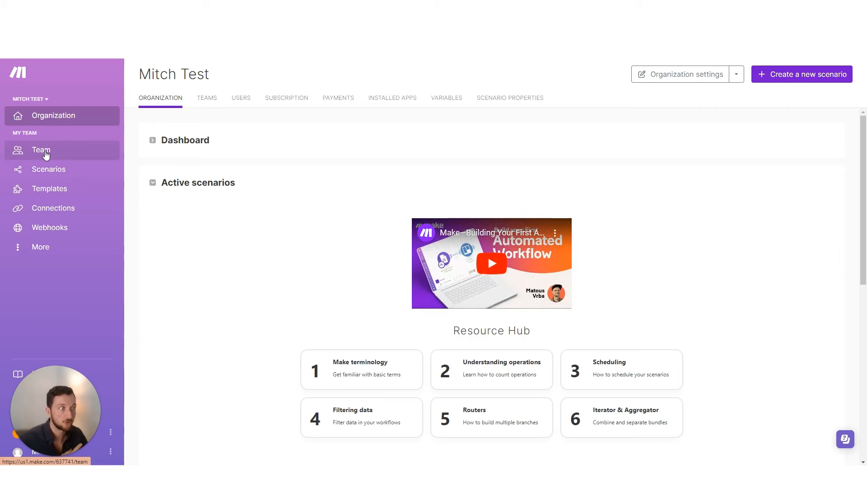
{"action": "left_click", "coordinate": [46, 154]}
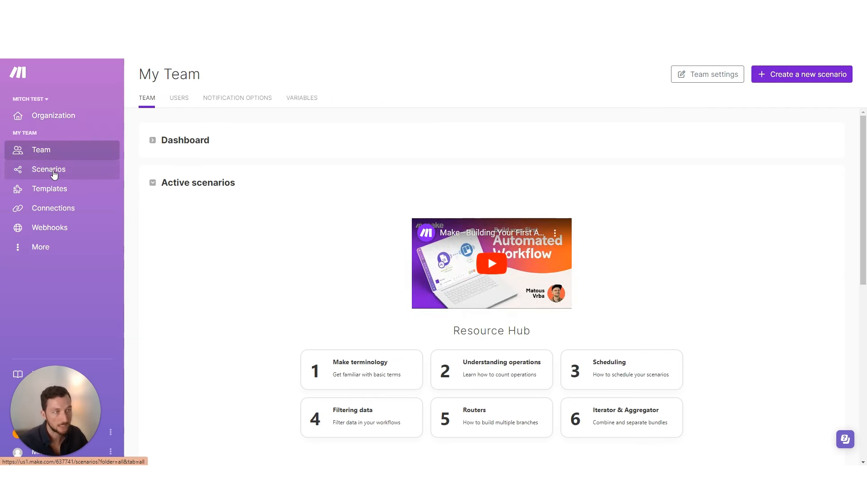
{"action": "left_click", "coordinate": [53, 172]}
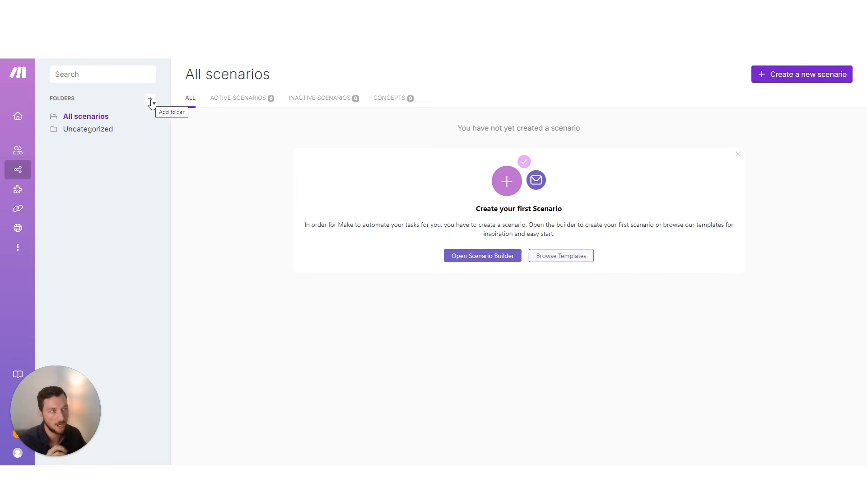
Try the scenario search, then go back to the templates list
{"action": "left_click", "coordinate": [119, 79]}
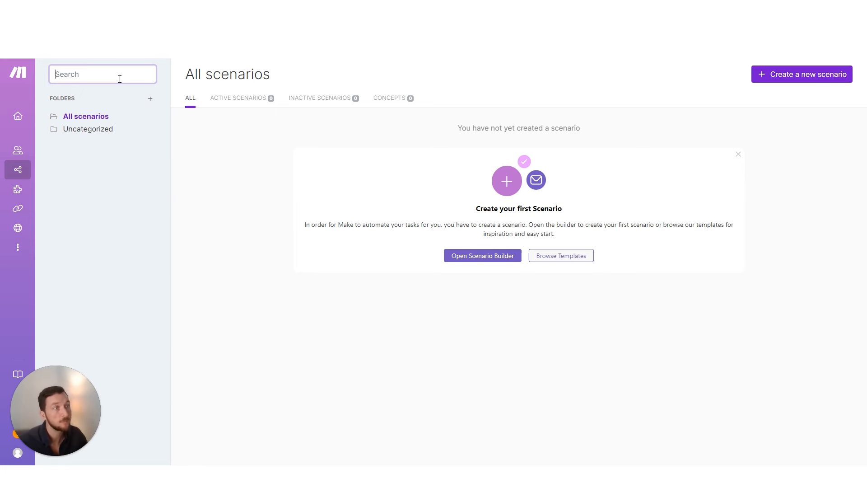
{"action": "mouse_move", "coordinate": [41, 193]}
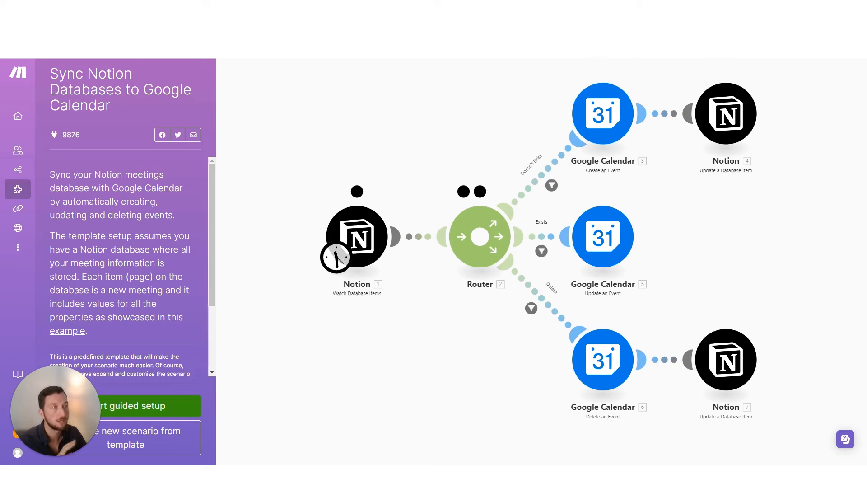
{"action": "left_click", "coordinate": [45, 189]}
View the Connections page and its search, then expand the More sidebar section
{"action": "left_click", "coordinate": [45, 217]}
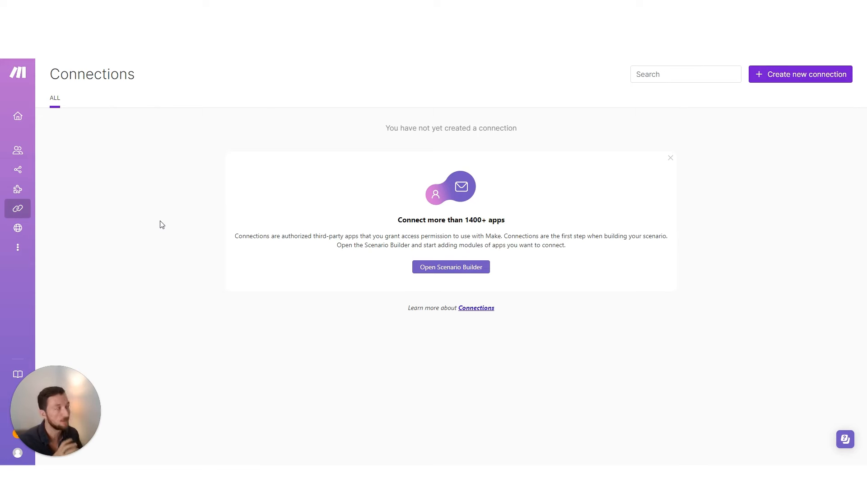
{"action": "left_click", "coordinate": [662, 74]}
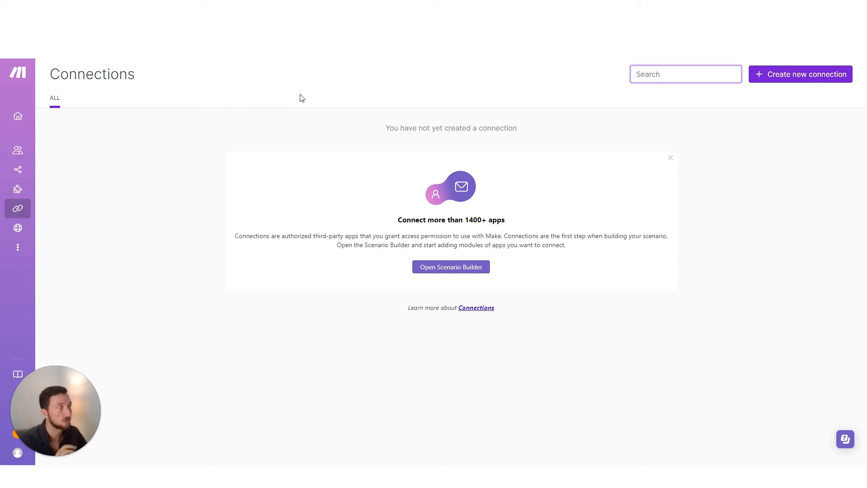
{"action": "mouse_move", "coordinate": [20, 226]}
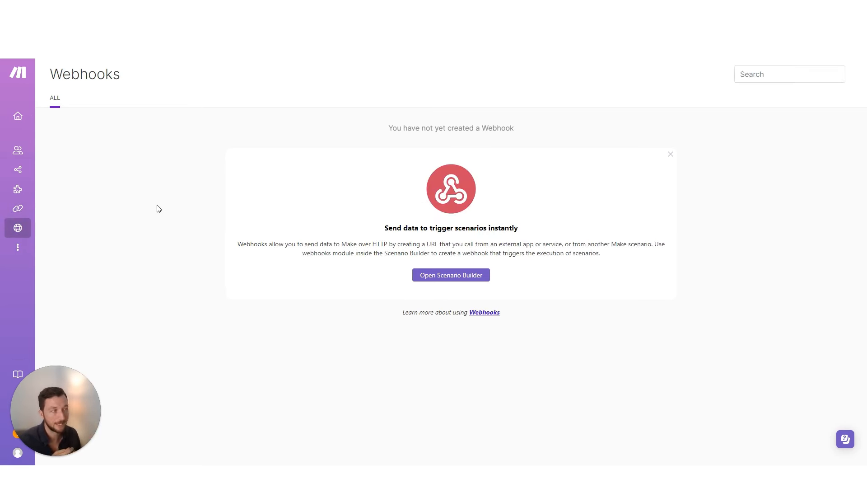
{"action": "mouse_move", "coordinate": [28, 254]}
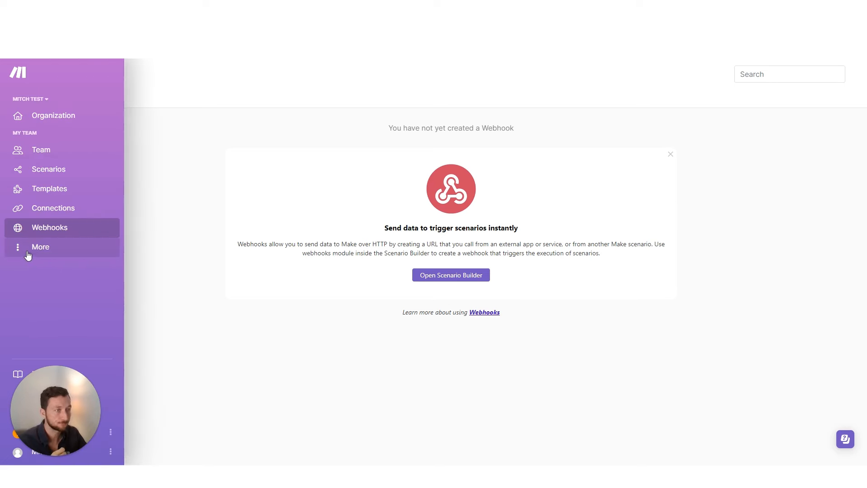
{"action": "left_click", "coordinate": [29, 254]}
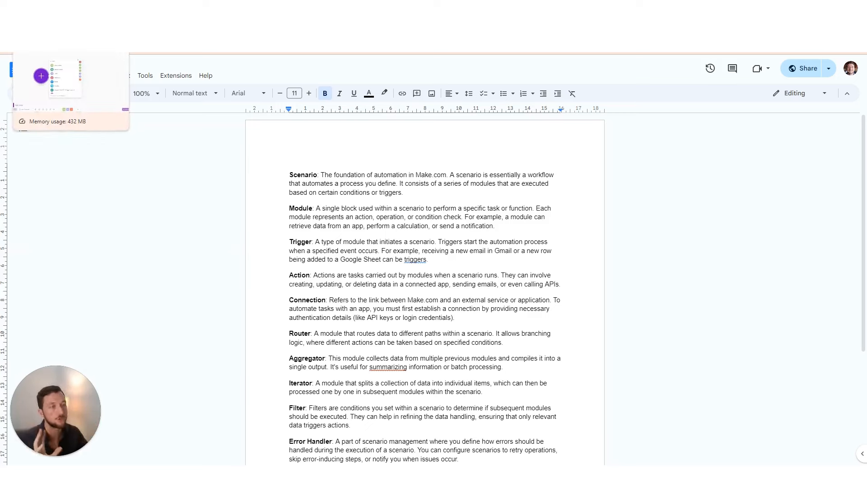
Return from the Google Docs glossary to the new scenario in the Make tab
{"action": "left_click", "coordinate": [54, 46]}
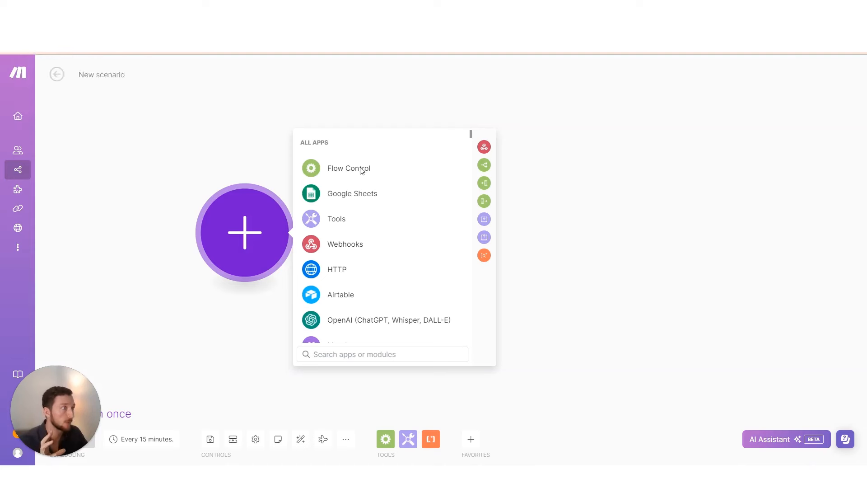
Close the app picker and the Discover onboarding panel on the empty scenario
{"action": "left_click", "coordinate": [229, 153]}
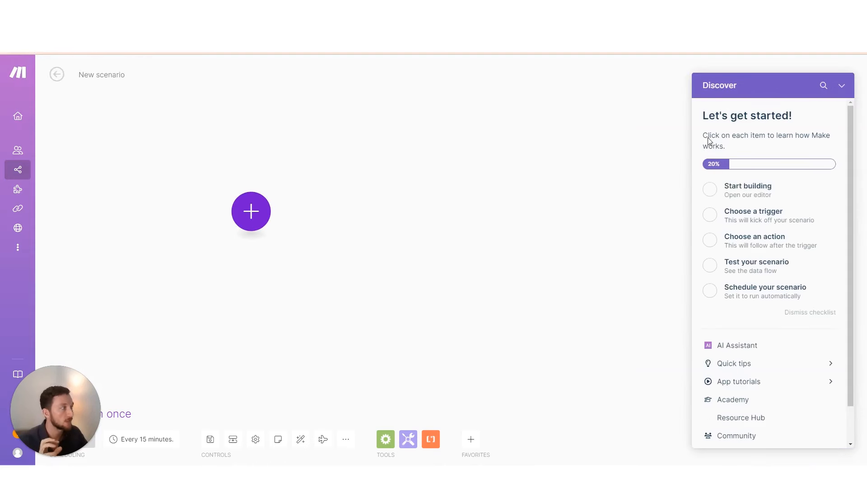
{"action": "left_click", "coordinate": [841, 86]}
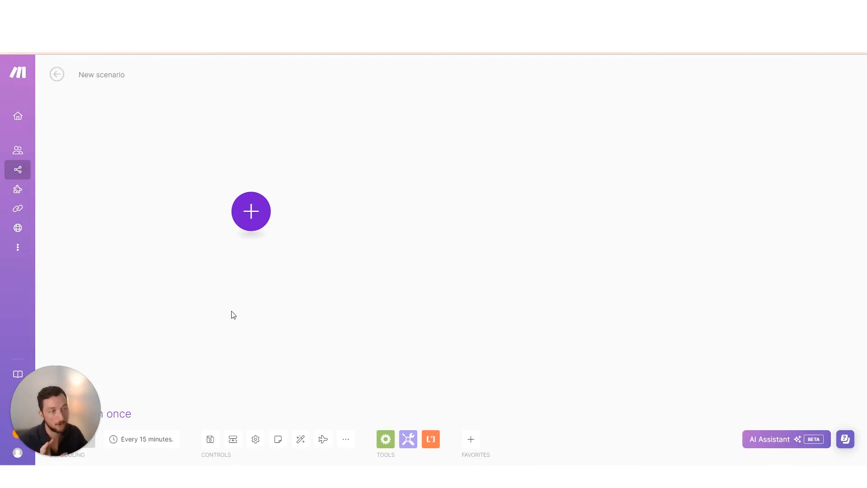
{"action": "mouse_move", "coordinate": [34, 172]}
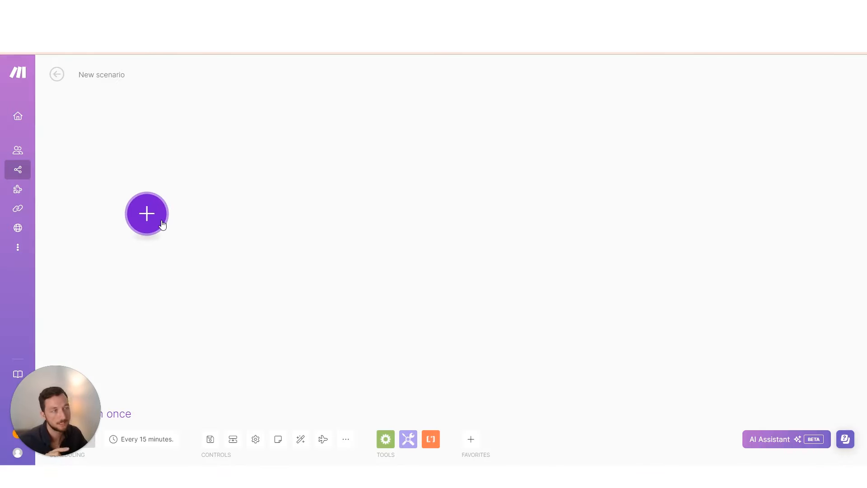
Add a Tools Basic trigger followed by a Tools Get variable module
{"action": "left_click", "coordinate": [163, 224]}
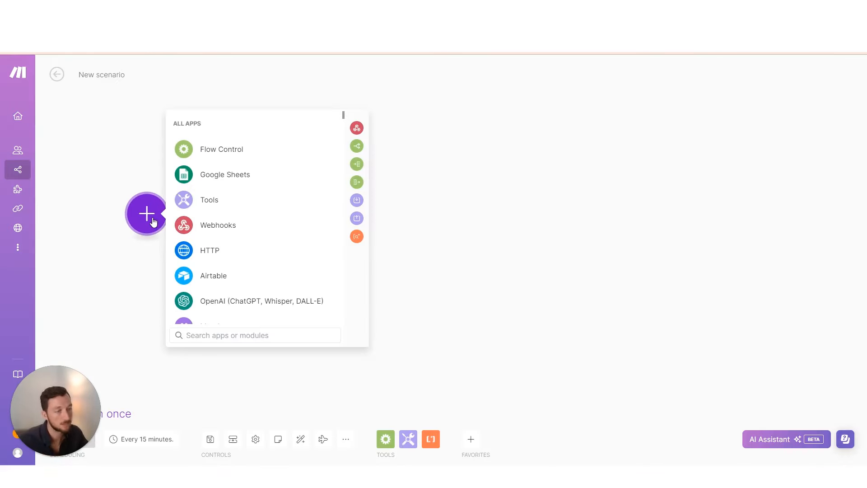
{"action": "left_click", "coordinate": [210, 204]}
{"action": "left_click", "coordinate": [224, 198]}
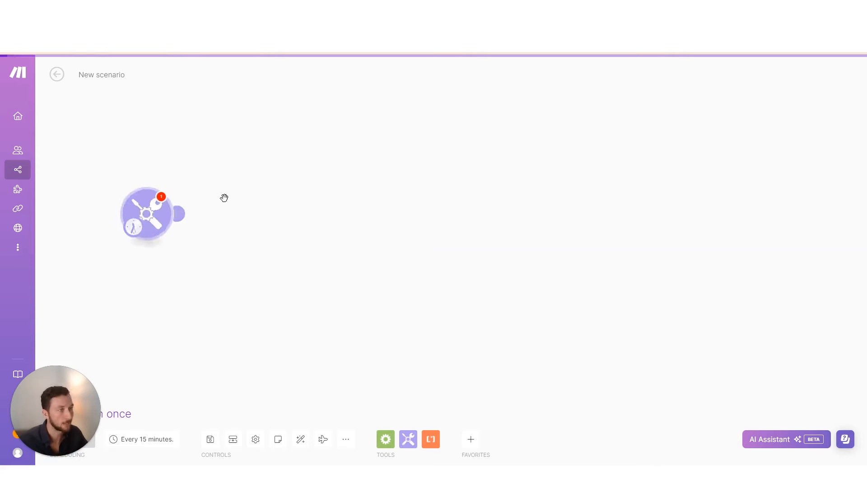
{"action": "left_click", "coordinate": [165, 290]}
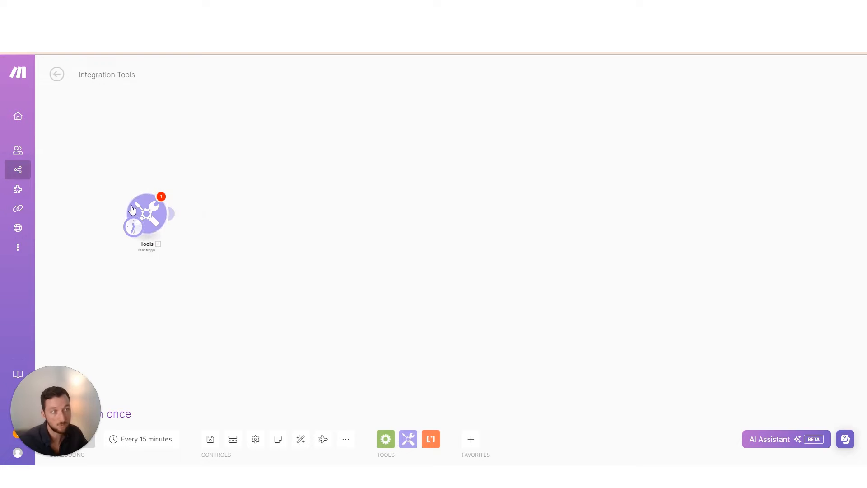
{"action": "left_click", "coordinate": [172, 213]}
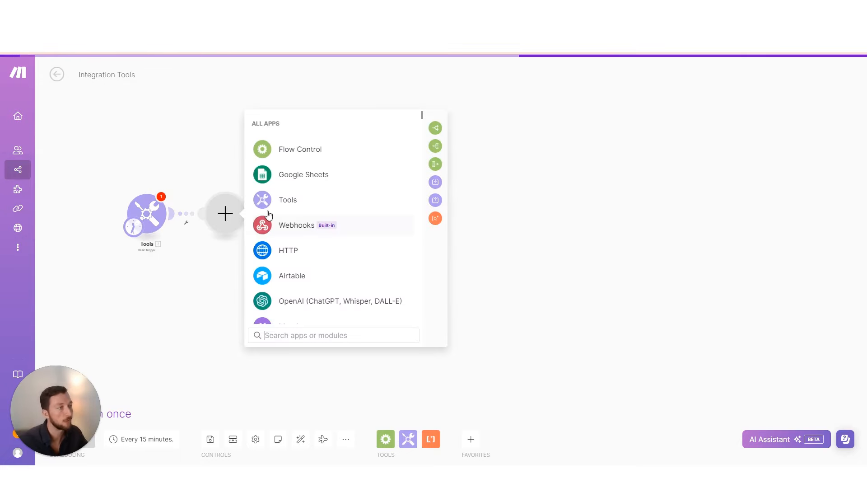
{"action": "left_click", "coordinate": [281, 203]}
{"action": "left_click", "coordinate": [311, 232]}
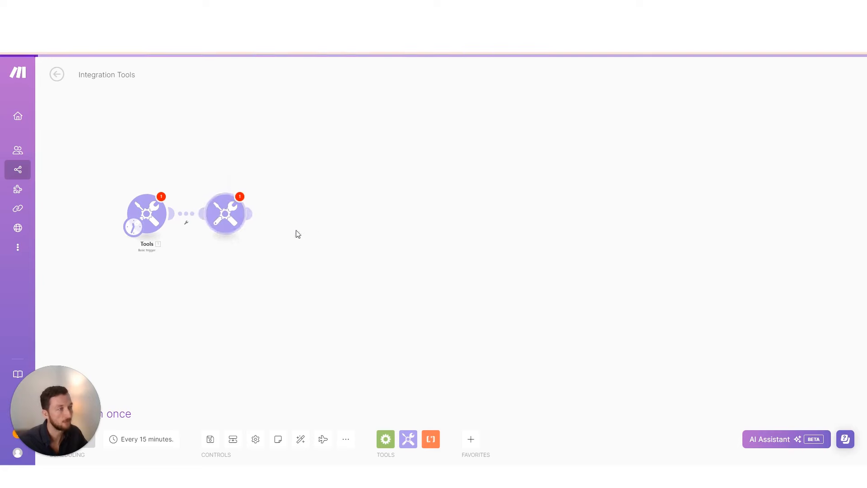
{"action": "left_click", "coordinate": [192, 279]}
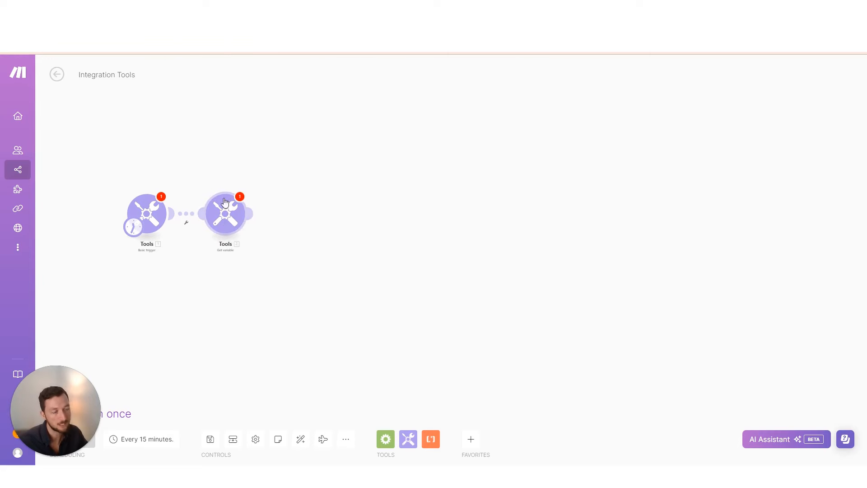
Append Airtable Get a Record and, via a 'cale' search, Calendly List Events
{"action": "left_click", "coordinate": [253, 213]}
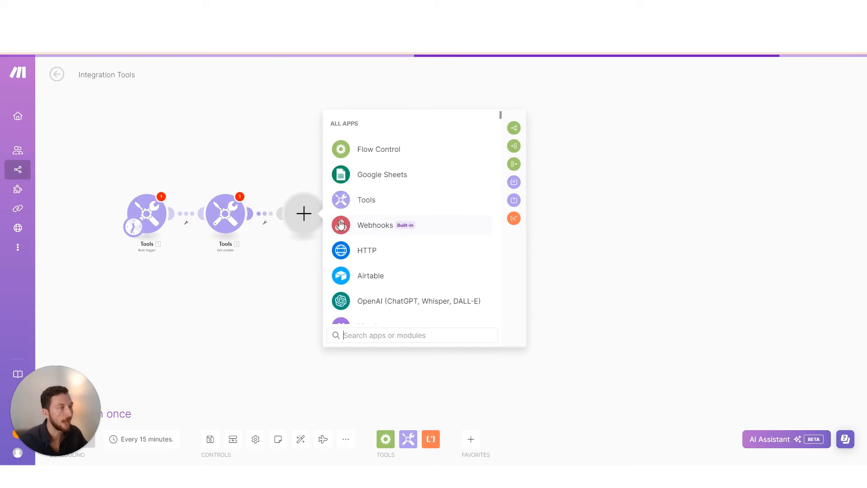
{"action": "left_click", "coordinate": [371, 277]}
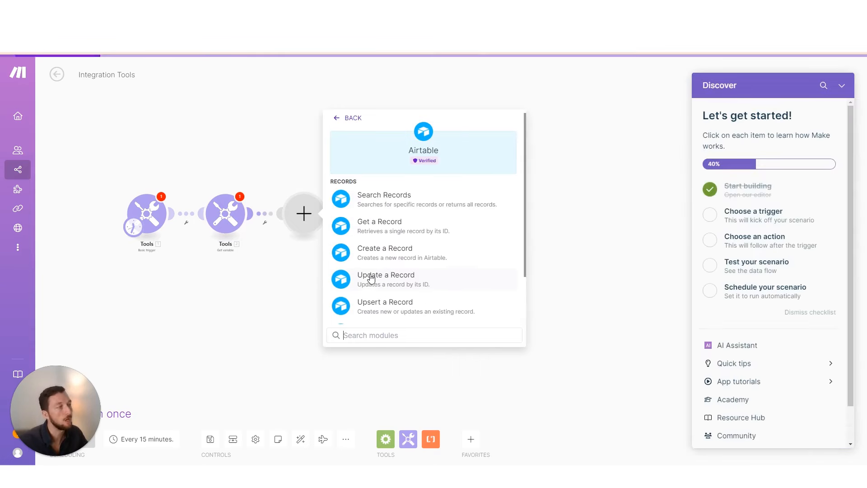
{"action": "left_click", "coordinate": [385, 235]}
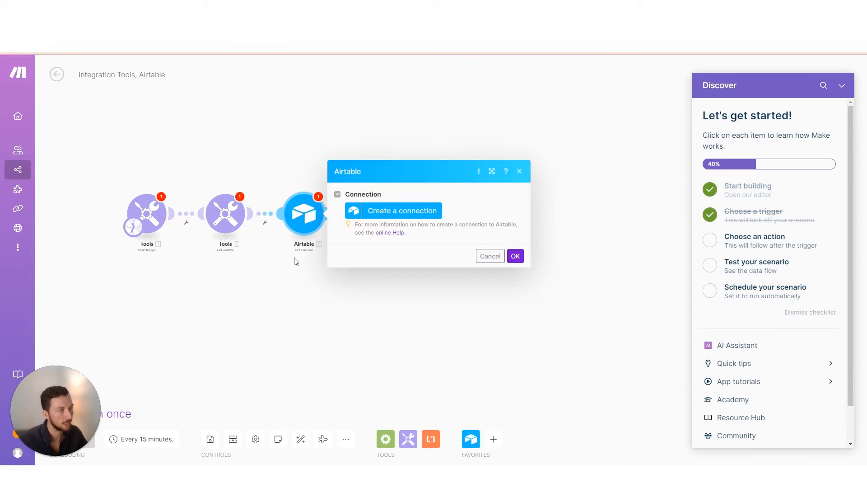
{"action": "left_click", "coordinate": [289, 288]}
{"action": "left_click", "coordinate": [334, 214]}
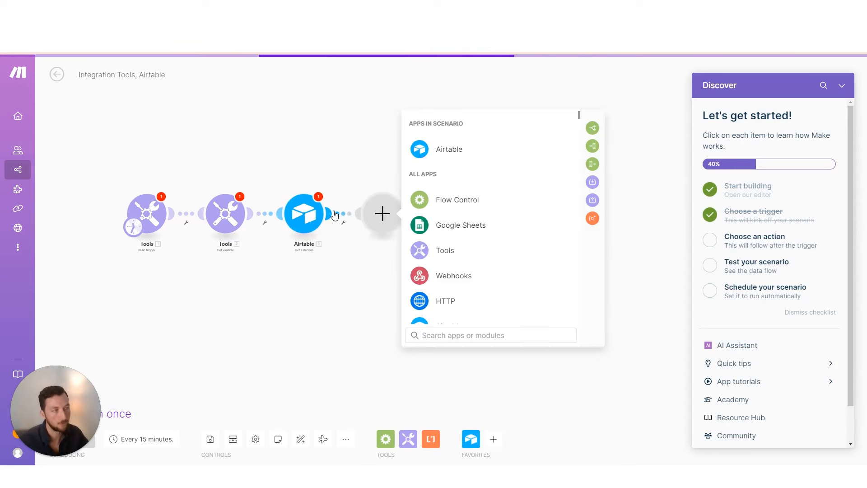
{"action": "type", "text": "cale"}
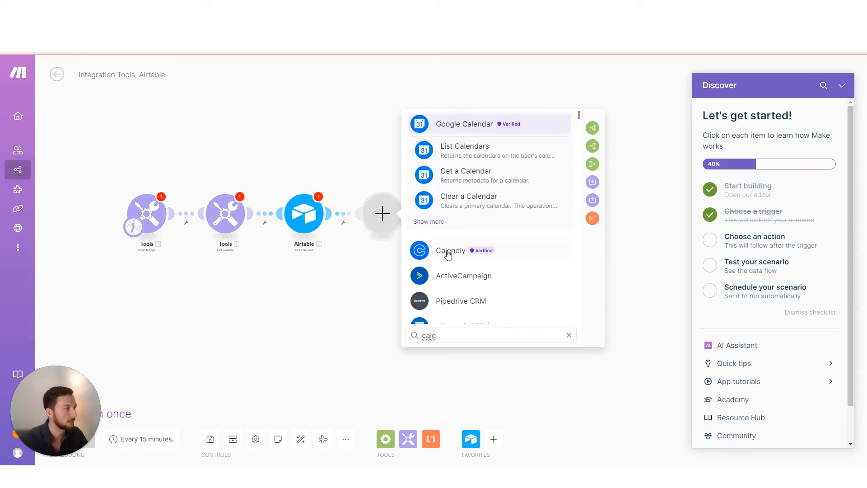
{"action": "left_click", "coordinate": [450, 251]}
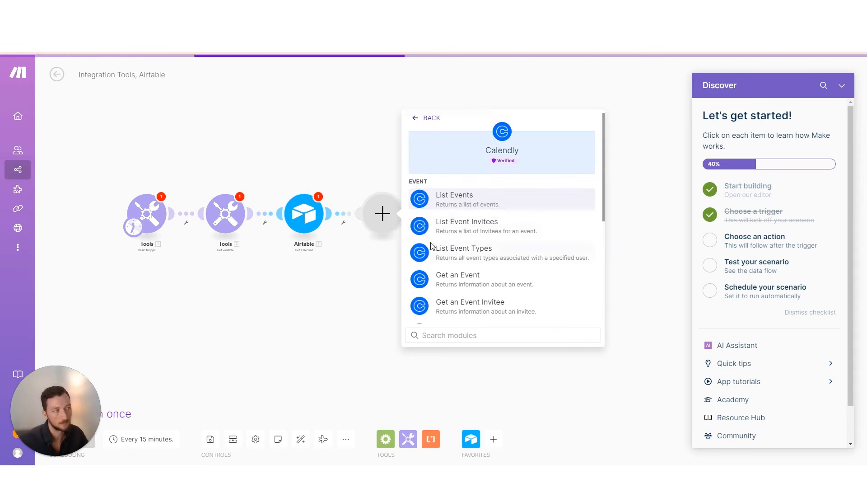
{"action": "left_click", "coordinate": [463, 206]}
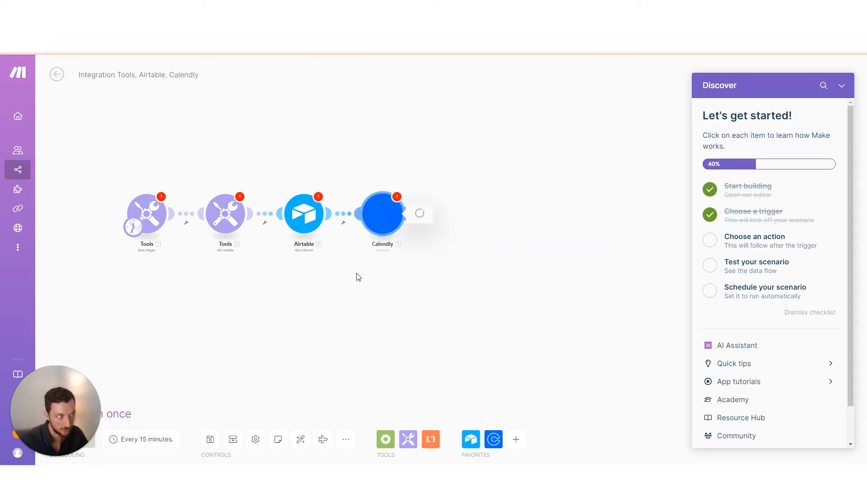
{"action": "left_click", "coordinate": [190, 291]}
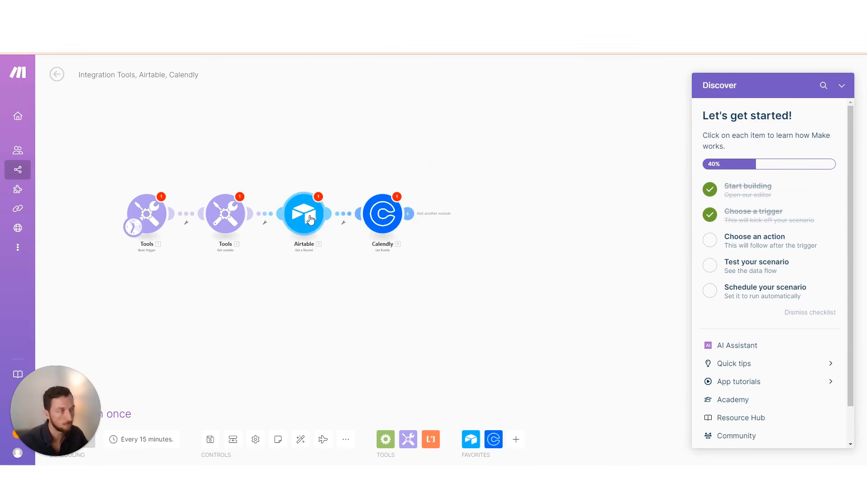
{"action": "scroll", "coordinate": [171, 210], "scroll_direction": "up", "scroll_amount": 3}
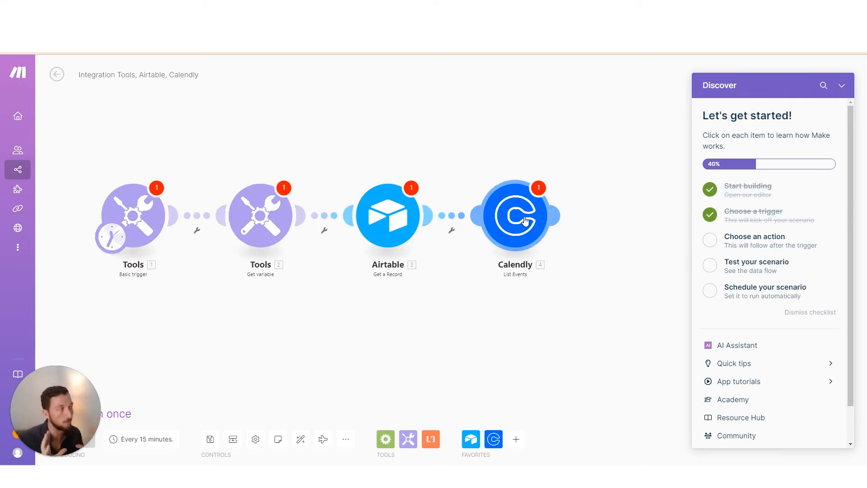
{"action": "key", "text": "ctrl+Tab"}
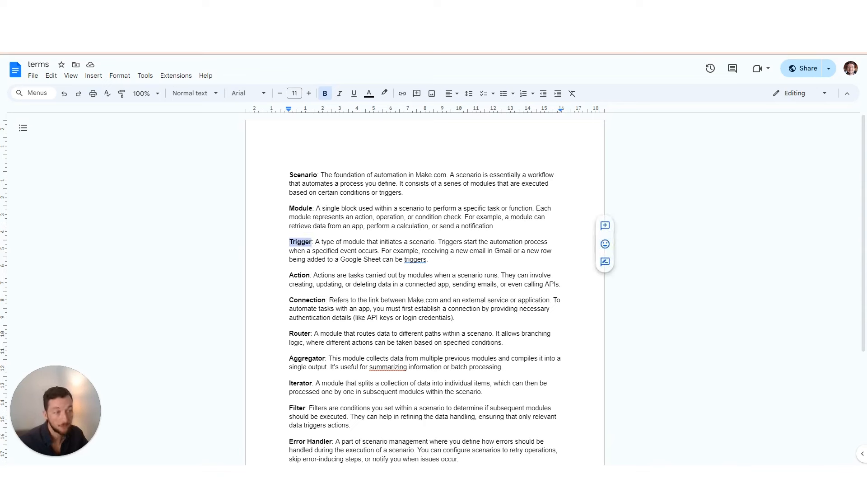
{"action": "key", "text": "ctrl+Tab"}
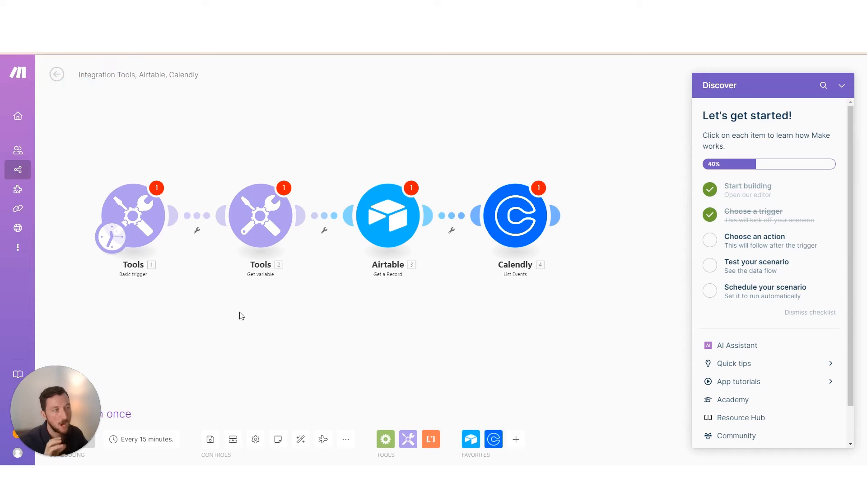
{"action": "scroll", "coordinate": [271, 303], "scroll_direction": "down", "scroll_amount": 3}
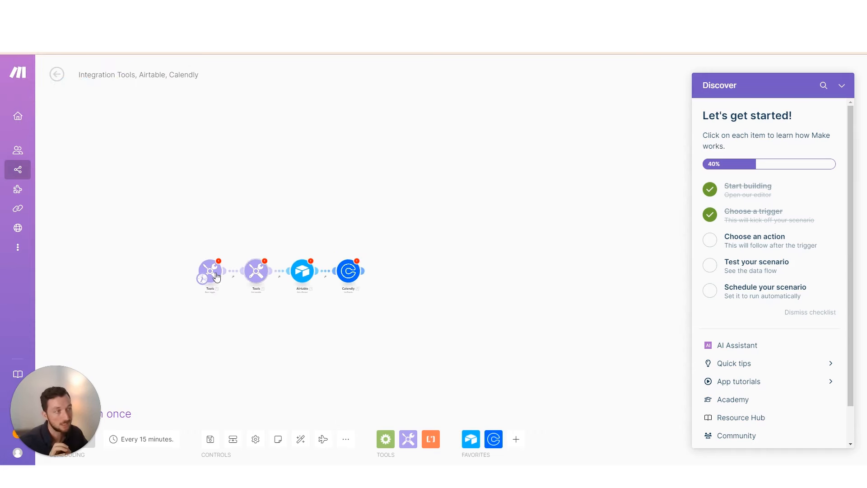
Drag the Get variable, Calendly and Tools trigger modules to new spots on the canvas
{"action": "scroll", "coordinate": [215, 277], "scroll_direction": "up", "scroll_amount": 2}
{"action": "scroll", "coordinate": [217, 278], "scroll_direction": "up", "scroll_amount": 2}
{"action": "left_click_drag", "start_coordinate": [248, 274], "coordinate": [266, 128]}
{"action": "left_click_drag", "start_coordinate": [385, 253], "coordinate": [398, 303]}
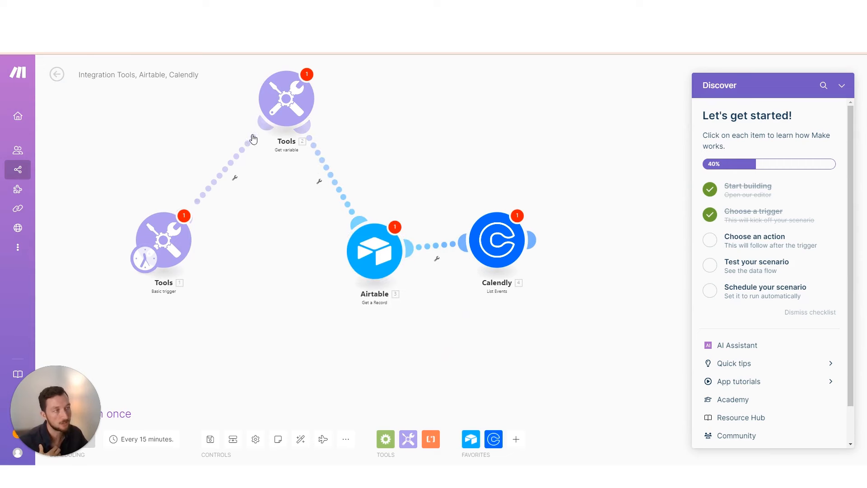
{"action": "left_click_drag", "start_coordinate": [286, 113], "coordinate": [285, 127]}
{"action": "left_click_drag", "start_coordinate": [497, 241], "coordinate": [563, 248]}
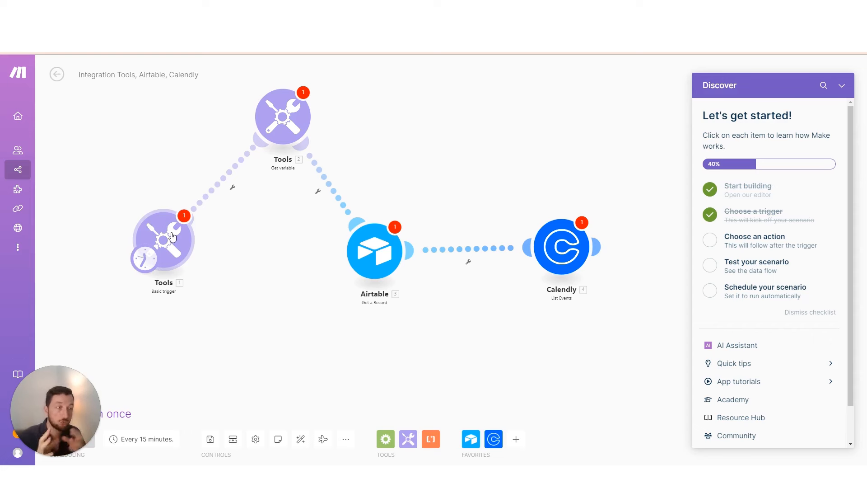
{"action": "left_click_drag", "start_coordinate": [166, 241], "coordinate": [198, 264]}
Line up Calendly, Airtable, Get variable and the Tools trigger in a single horizontal row
{"action": "left_click_drag", "start_coordinate": [554, 224], "coordinate": [80, 213]}
{"action": "left_click_drag", "start_coordinate": [205, 255], "coordinate": [538, 228]}
{"action": "left_click_drag", "start_coordinate": [283, 122], "coordinate": [451, 228]}
{"action": "left_click_drag", "start_coordinate": [374, 251], "coordinate": [296, 228]}
{"action": "left_click_drag", "start_coordinate": [440, 234], "coordinate": [393, 233]}
{"action": "left_click_drag", "start_coordinate": [302, 233], "coordinate": [228, 249]}
{"action": "left_click_drag", "start_coordinate": [406, 239], "coordinate": [347, 261]}
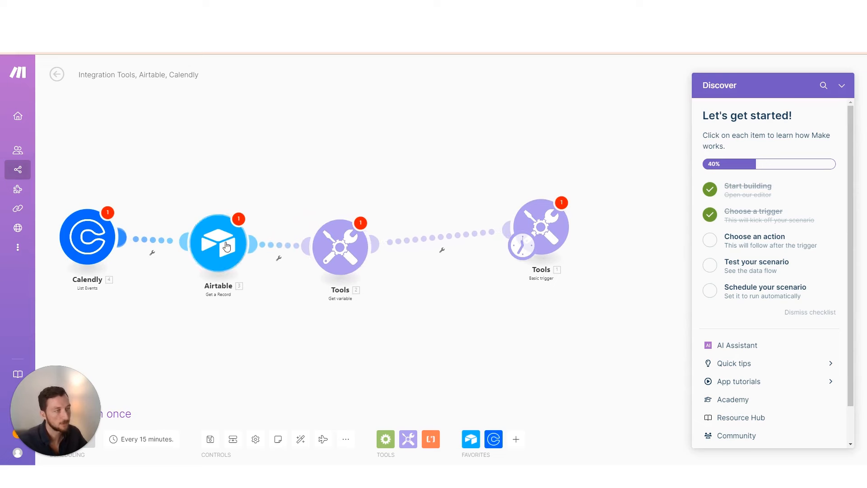
{"action": "left_click_drag", "start_coordinate": [218, 246], "coordinate": [218, 235]}
{"action": "left_click_drag", "start_coordinate": [341, 253], "coordinate": [341, 244]}
{"action": "left_click_drag", "start_coordinate": [553, 234], "coordinate": [501, 280]}
{"action": "scroll", "coordinate": [415, 300], "scroll_direction": "down", "scroll_amount": 3}
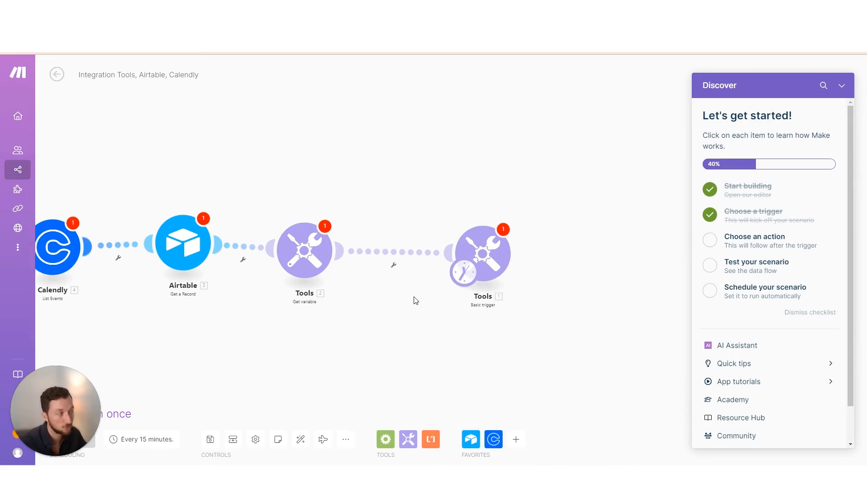
{"action": "left_click_drag", "start_coordinate": [411, 287], "coordinate": [465, 277]}
{"action": "scroll", "coordinate": [451, 271], "scroll_direction": "down", "scroll_amount": 2}
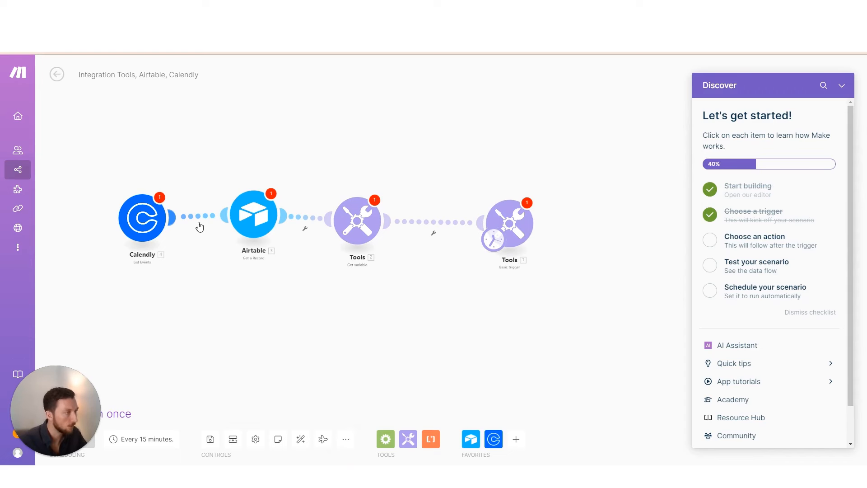
{"action": "left_click", "coordinate": [301, 442]}
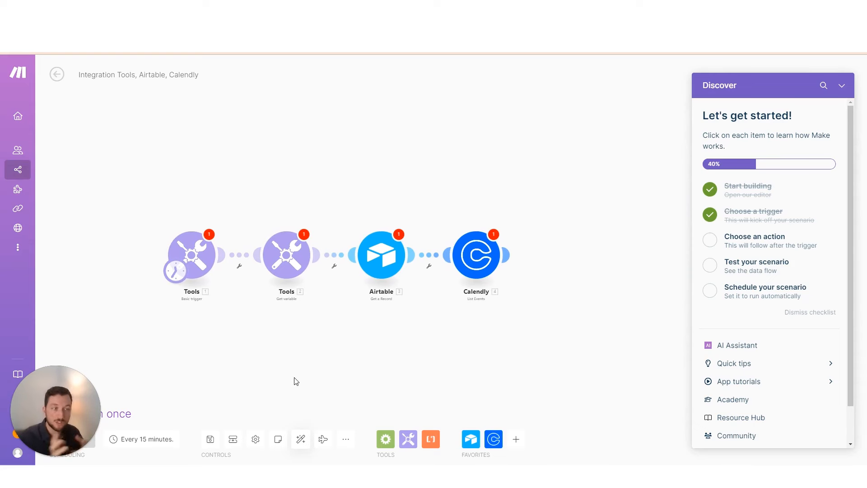
{"action": "left_click", "coordinate": [324, 440]}
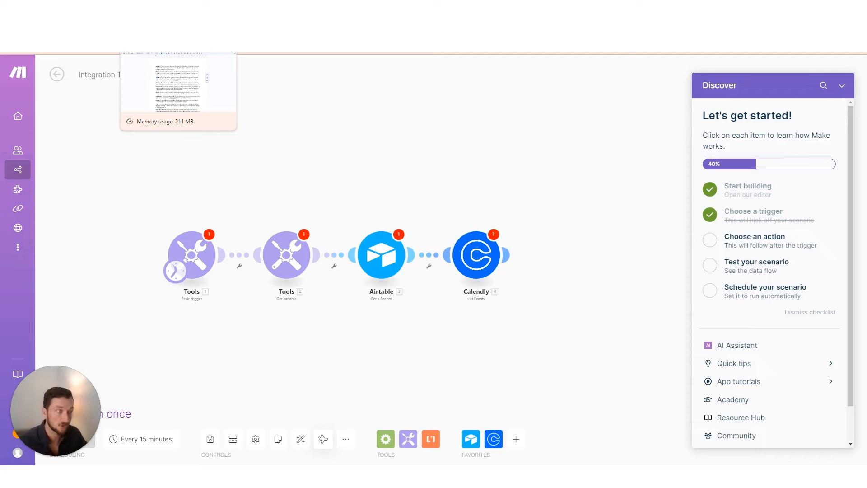
Look up 'Action' in the Google Docs terms glossary, then reopen the Get variable module's settings in Make
{"action": "left_click", "coordinate": [178, 45]}
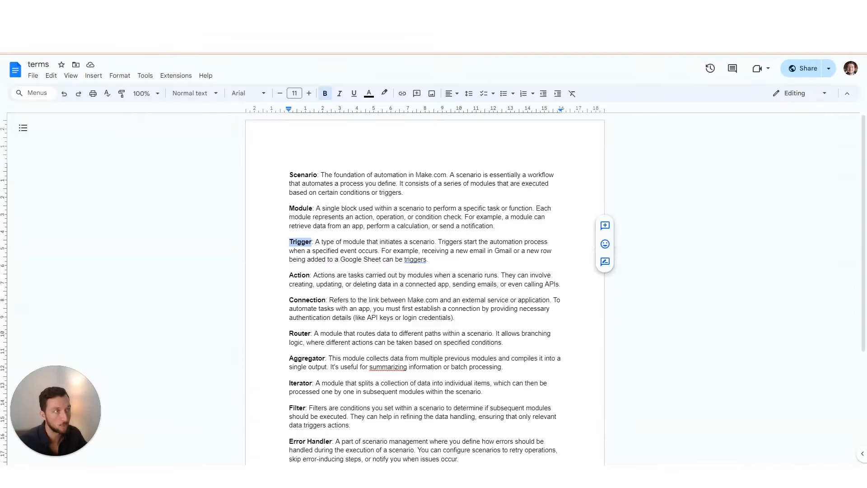
{"action": "double_click", "coordinate": [303, 274]}
{"action": "scroll", "coordinate": [339, 272], "scroll_direction": "down", "scroll_amount": 2}
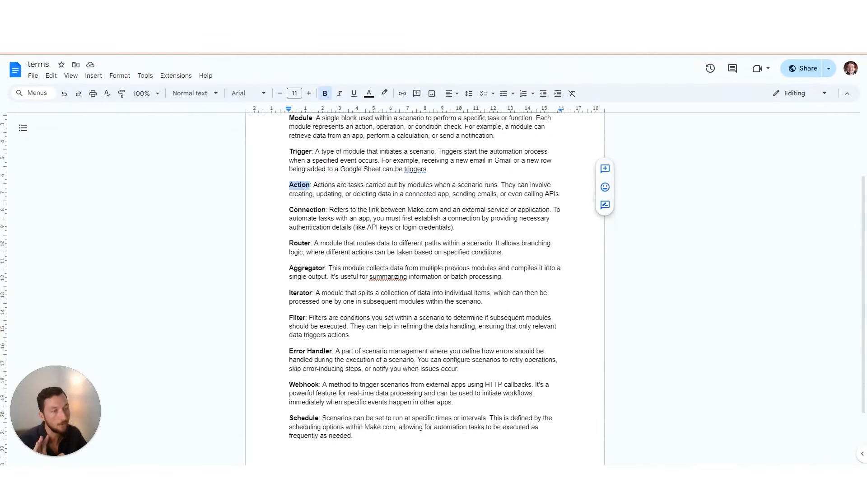
{"action": "key", "text": "ctrl+shift+Tab"}
{"action": "left_click", "coordinate": [292, 268]}
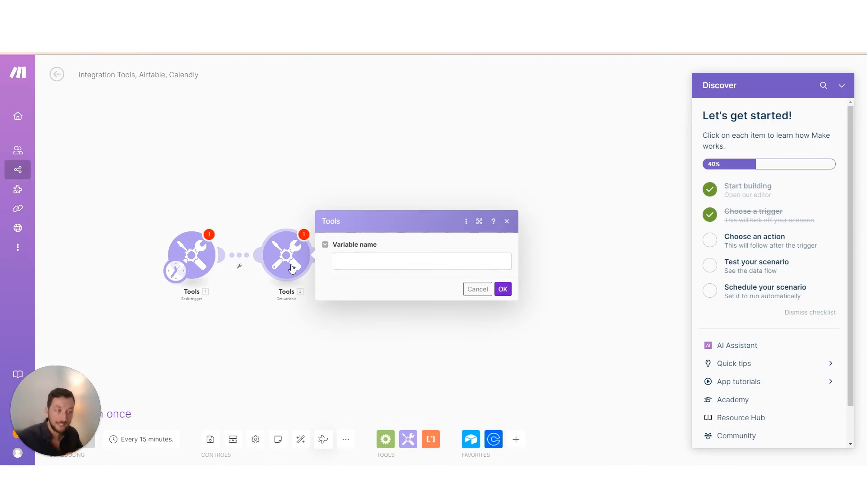
Add a Tools Set variable module right after the first Tools module
{"action": "left_click", "coordinate": [279, 222]}
{"action": "left_click", "coordinate": [413, 444]}
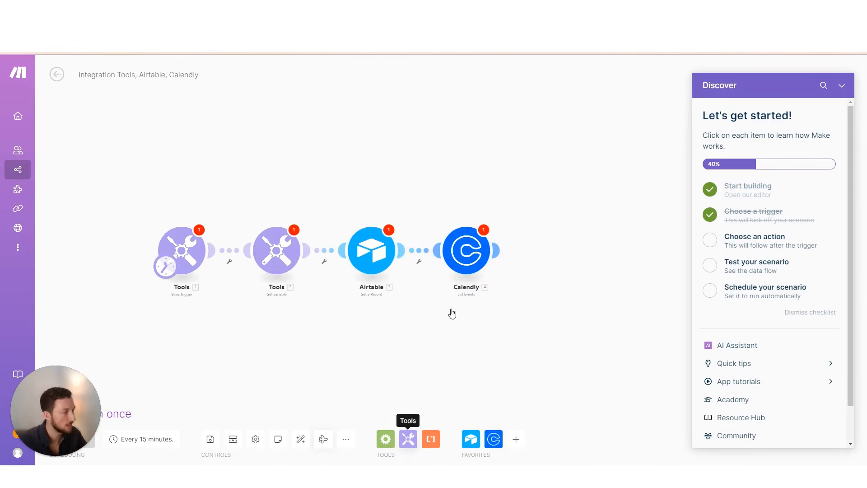
{"action": "scroll", "coordinate": [481, 368], "scroll_direction": "down", "scroll_amount": 2}
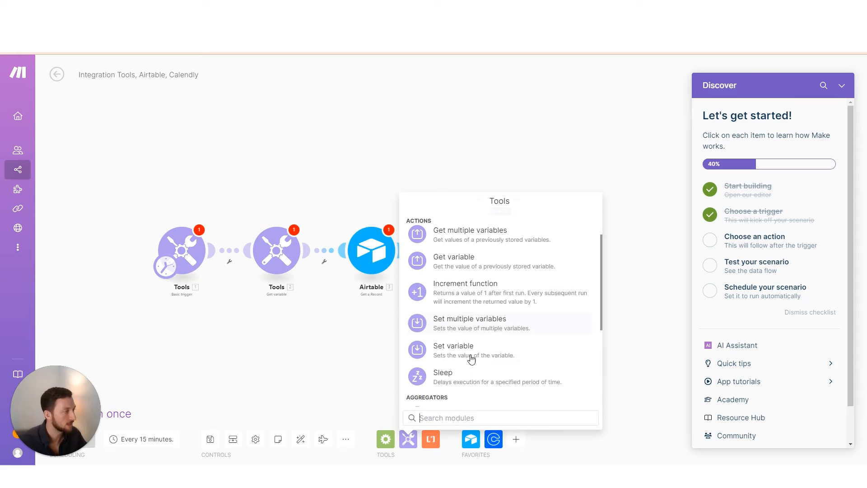
{"action": "left_click", "coordinate": [468, 354]}
{"action": "left_click_drag", "start_coordinate": [479, 361], "coordinate": [234, 256]}
{"action": "left_click", "coordinate": [235, 257]}
Give the Set variable module the name 'test' and value 123, and save it
{"action": "left_click", "coordinate": [327, 219]}
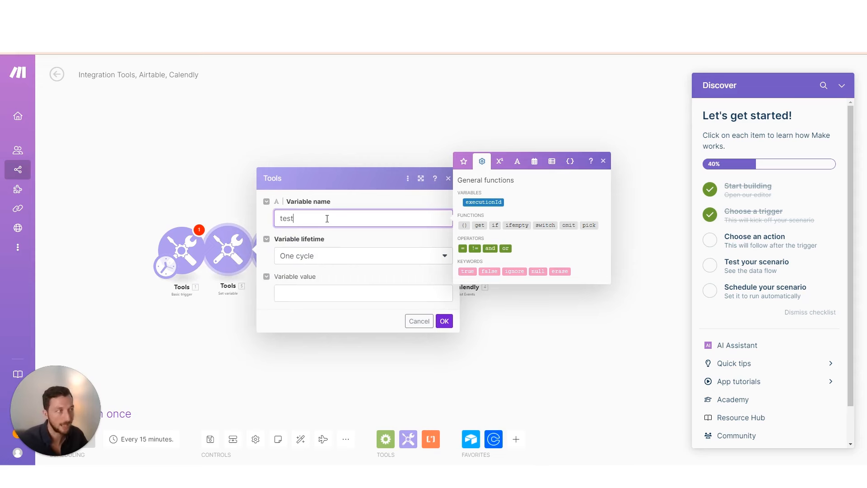
{"action": "left_click", "coordinate": [340, 240]}
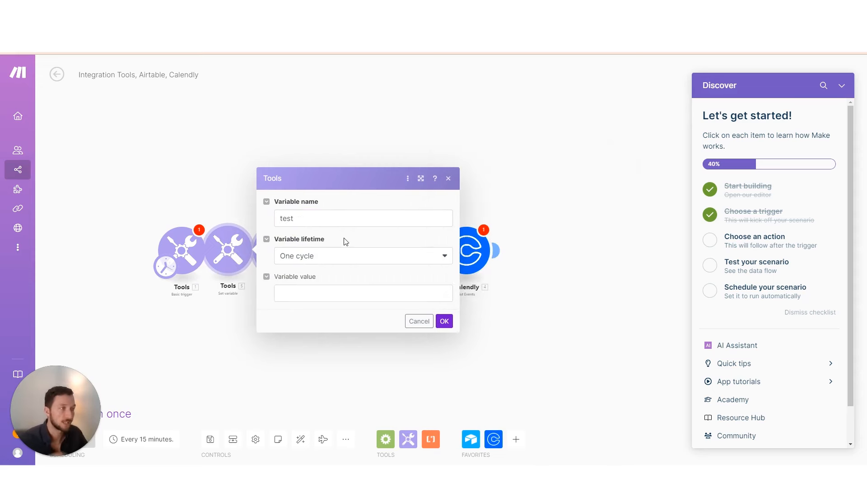
{"action": "left_click", "coordinate": [318, 294]}
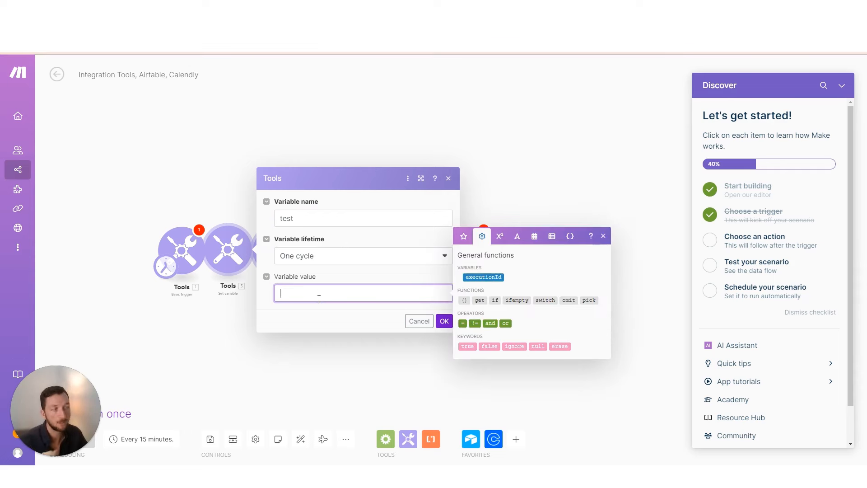
{"action": "type", "text": "123"}
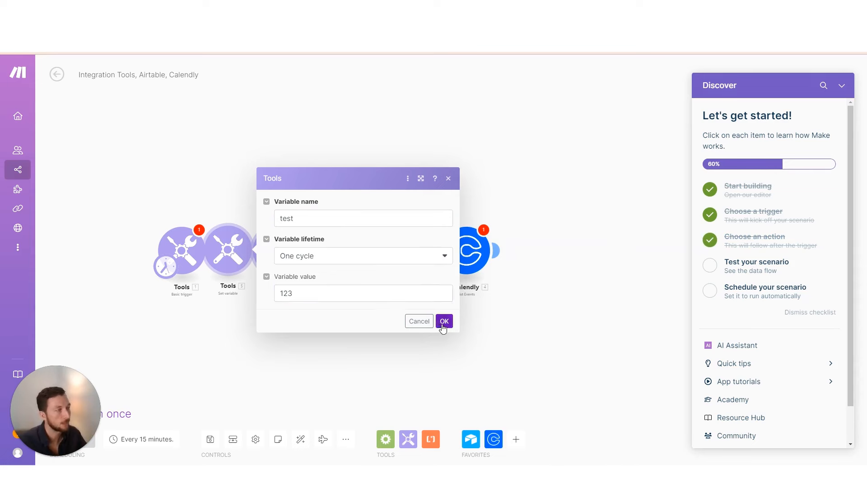
{"action": "left_click", "coordinate": [443, 322]}
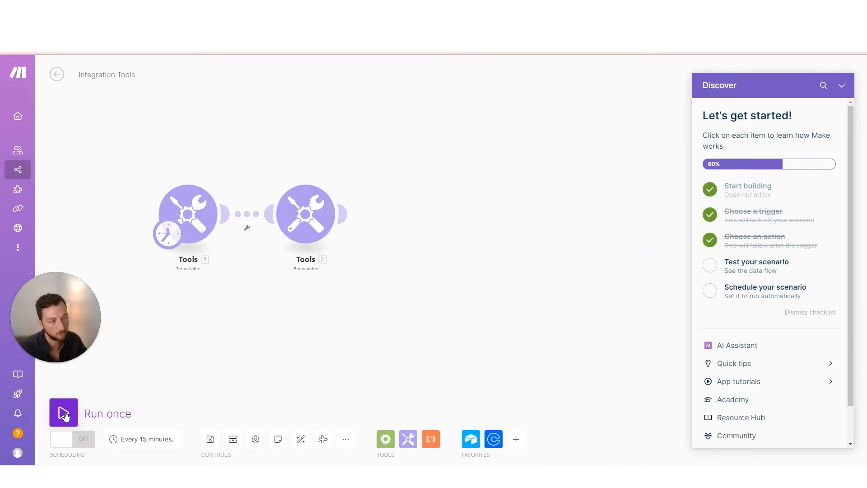
Run the scenario once, confirm Set variable outputs test = 123, and reopen its settings
{"action": "left_click", "coordinate": [63, 413]}
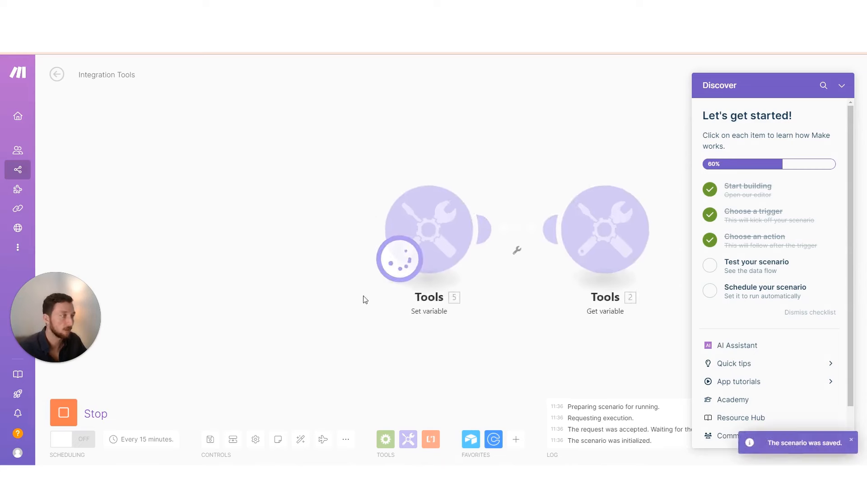
{"action": "left_click_drag", "start_coordinate": [492, 314], "coordinate": [329, 317]}
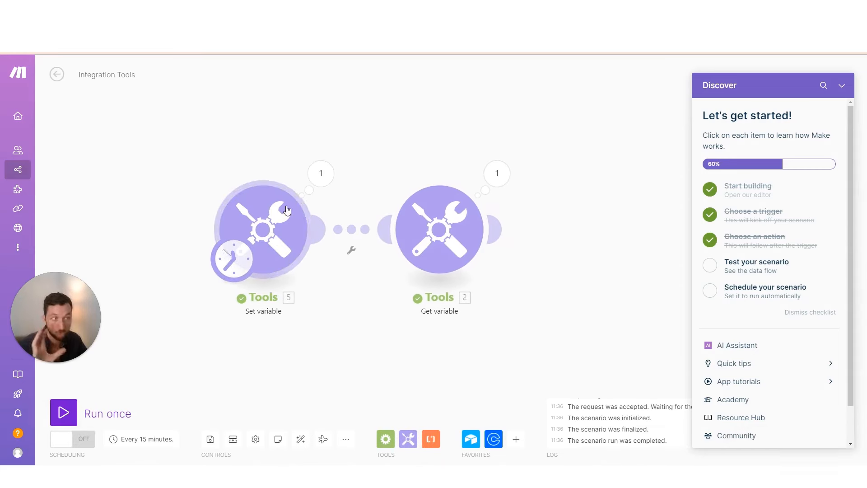
{"action": "left_click", "coordinate": [321, 173]}
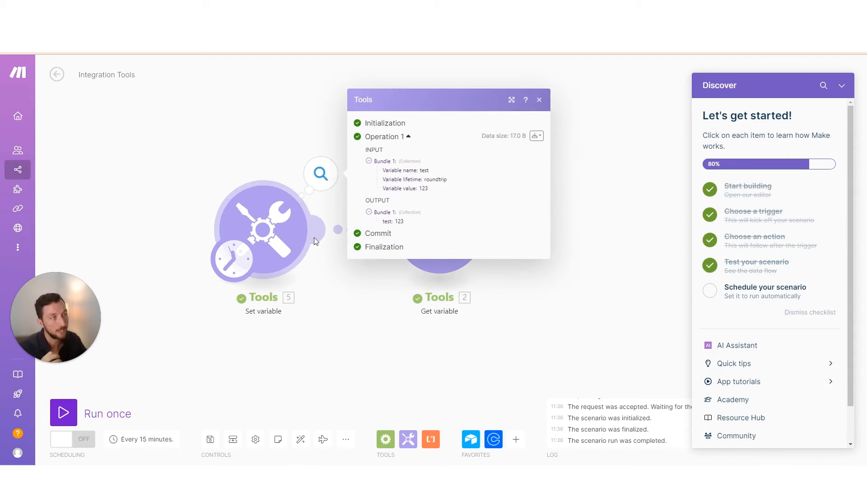
{"action": "double_click", "coordinate": [386, 221]}
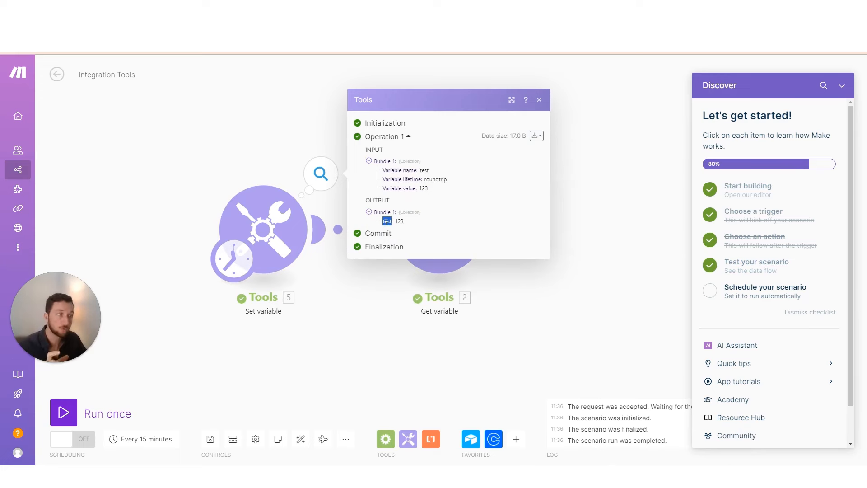
{"action": "left_click", "coordinate": [296, 255]}
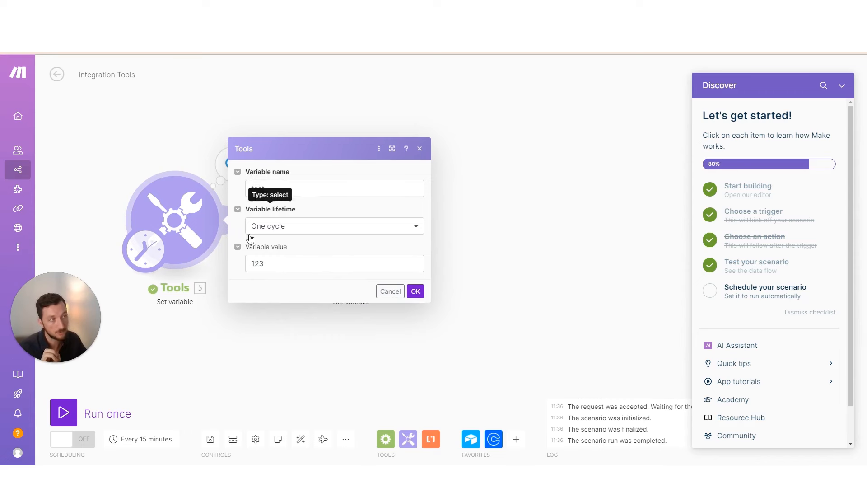
Change the Set variable's name from 'test' to 'email', leaving the value 123, and save
{"action": "double_click", "coordinate": [275, 264]}
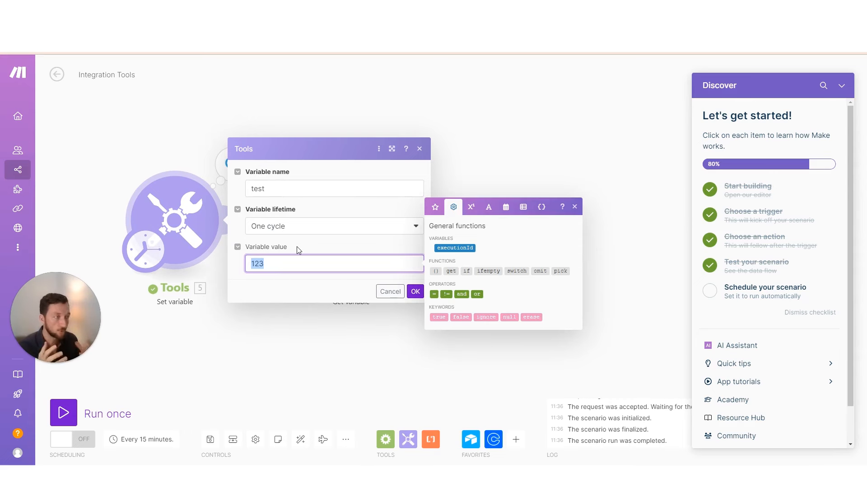
{"action": "left_click_drag", "start_coordinate": [268, 189], "coordinate": [247, 189]}
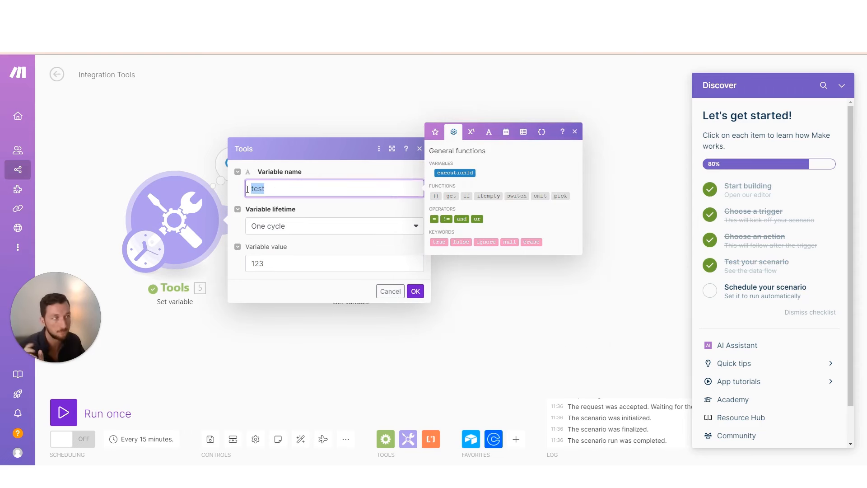
{"action": "type", "text": "email"}
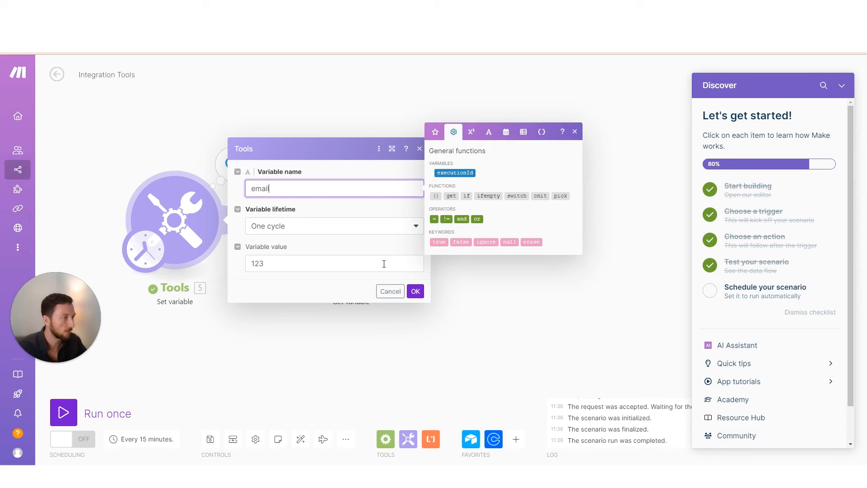
{"action": "left_click_drag", "start_coordinate": [287, 266], "coordinate": [257, 263]}
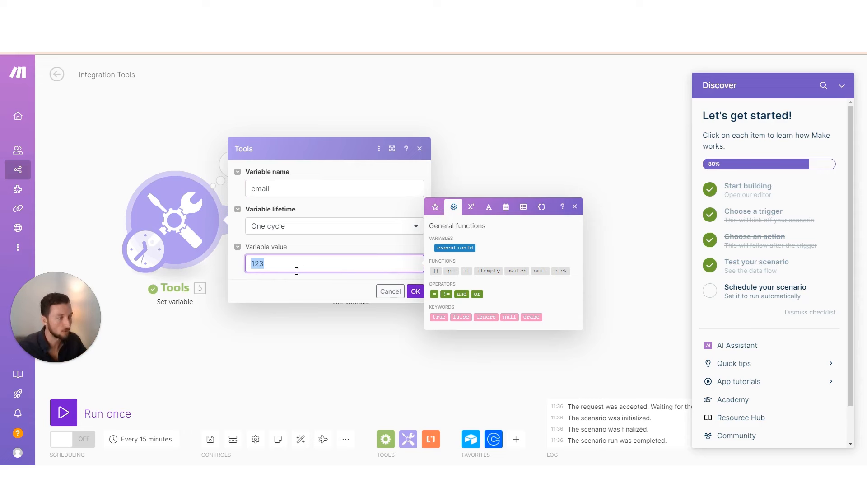
{"action": "left_click", "coordinate": [310, 249]}
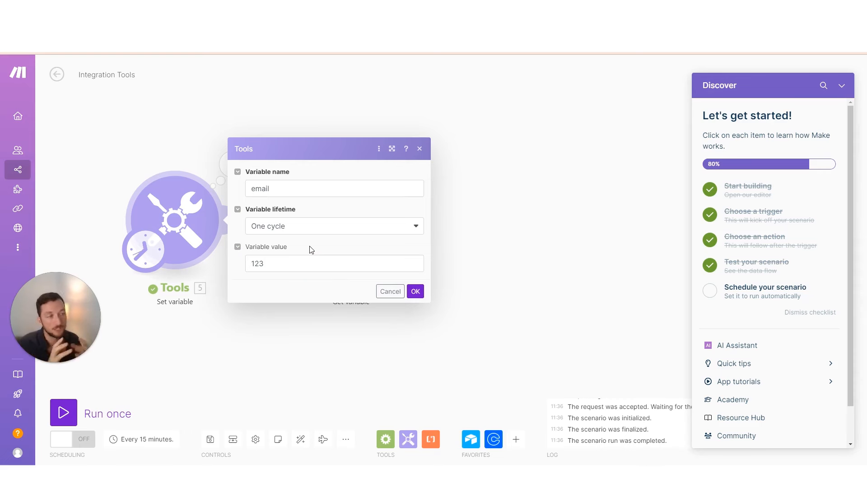
{"action": "left_click", "coordinate": [183, 136]}
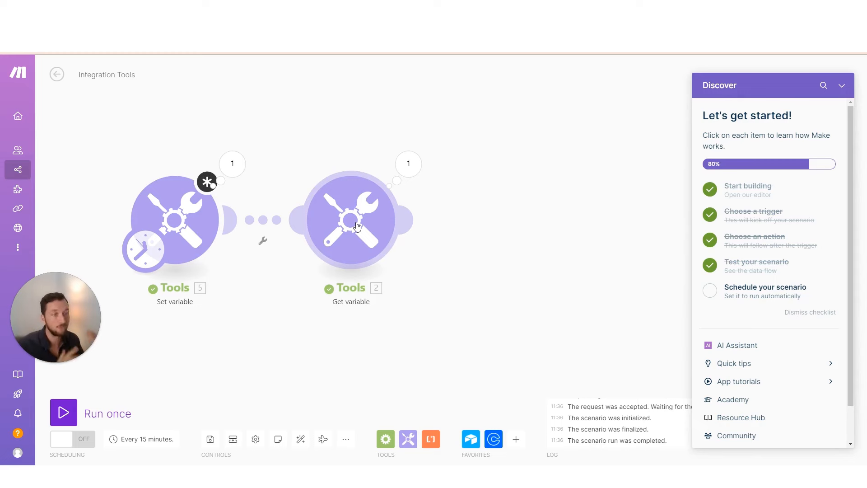
{"action": "mouse_move", "coordinate": [380, 194]}
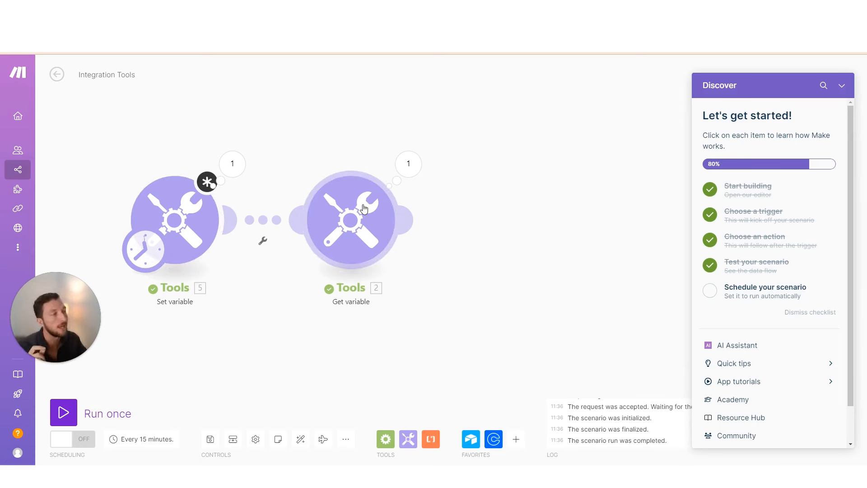
{"action": "left_click", "coordinate": [411, 167]}
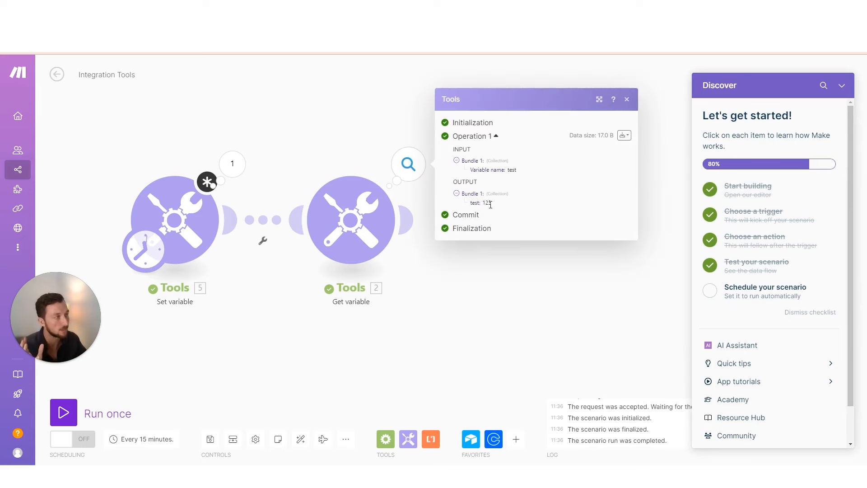
{"action": "left_click_drag", "start_coordinate": [483, 203], "coordinate": [492, 206]}
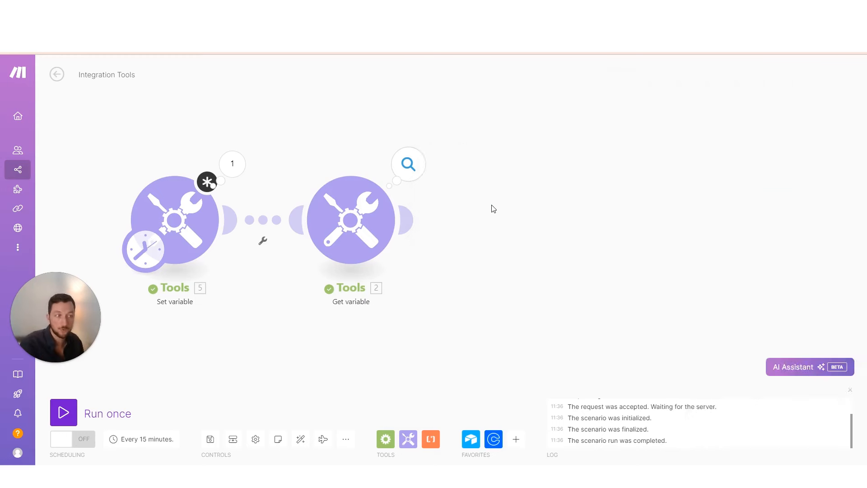
{"action": "left_click", "coordinate": [302, 319]}
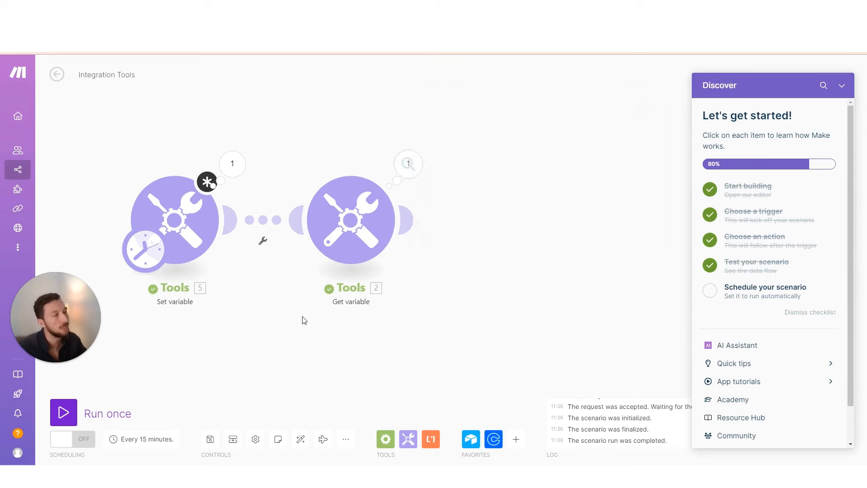
Clone the Set variable module between the two modules and rename its variable to 'test'
{"action": "right_click", "coordinate": [187, 225]}
{"action": "left_click", "coordinate": [208, 278]}
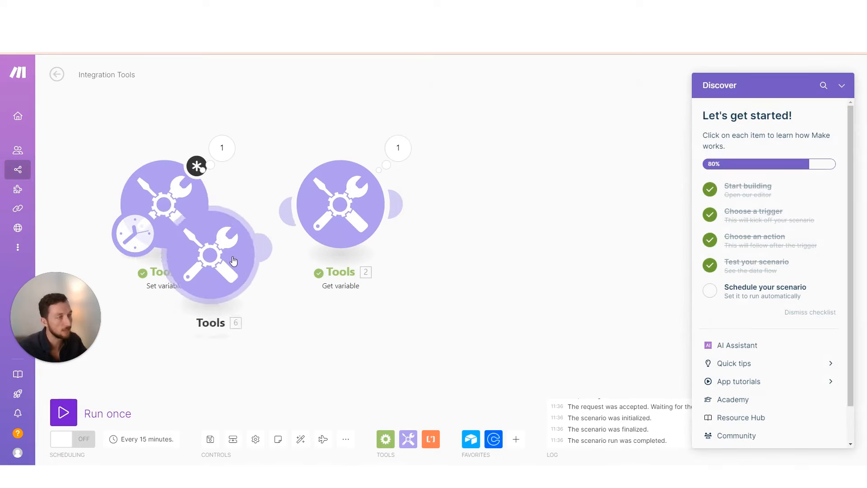
{"action": "left_click", "coordinate": [297, 213]}
{"action": "double_click", "coordinate": [274, 177]}
{"action": "type", "text": "test"}
{"action": "left_click", "coordinate": [405, 275]}
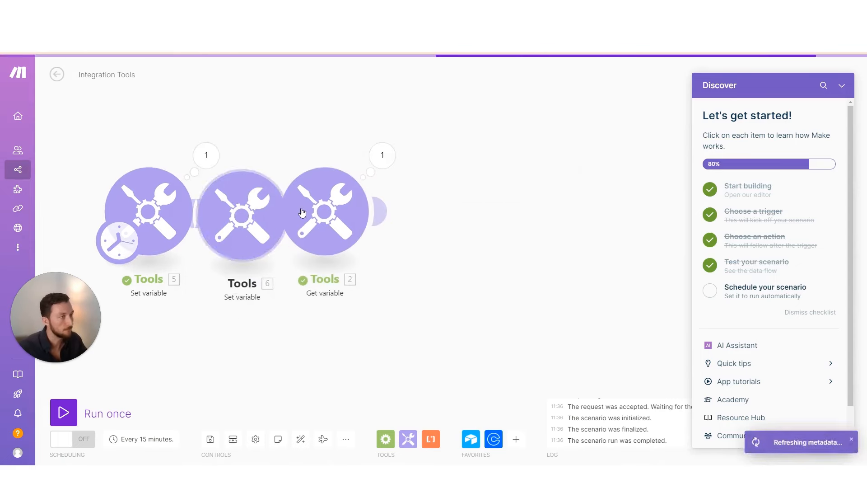
Clone the Get variable module between Tools 5 and 6 and auto-align the row
{"action": "right_click", "coordinate": [426, 216]}
{"action": "left_click", "coordinate": [467, 294]}
{"action": "left_click", "coordinate": [190, 289]}
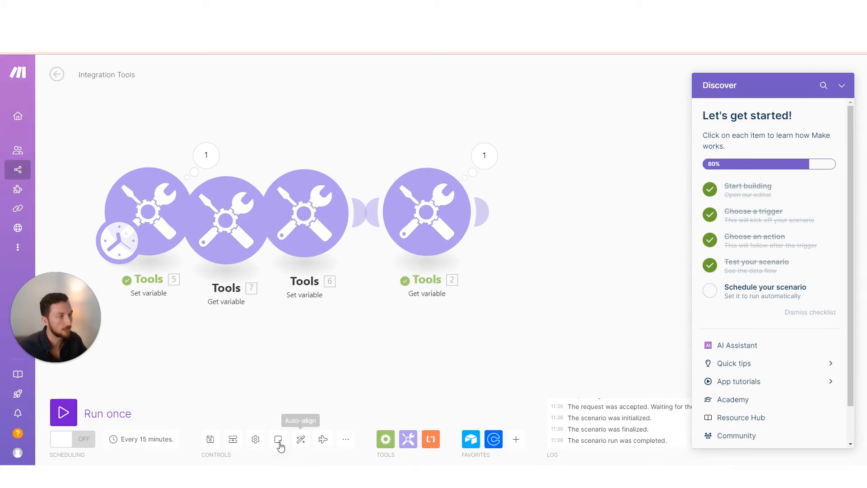
{"action": "left_click", "coordinate": [301, 439]}
Change the Tools 6 Set variable value from 123 to 234
{"action": "left_click", "coordinate": [384, 241]}
{"action": "mouse_move", "coordinate": [455, 264]}
{"action": "left_mouse_down"}
{"action": "mouse_move", "coordinate": [473, 268]}
{"action": "mouse_move", "coordinate": [447, 271]}
{"action": "left_mouse_up"}
{"action": "type", "text": "234"}
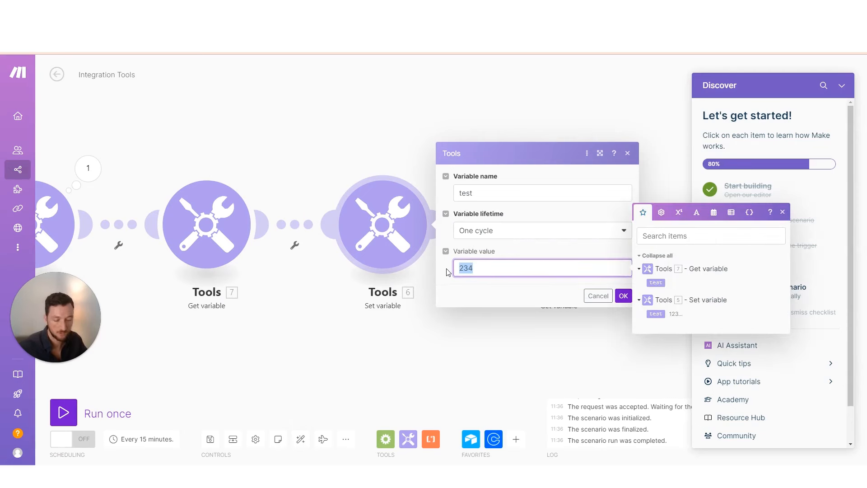
{"action": "left_click", "coordinate": [630, 254]}
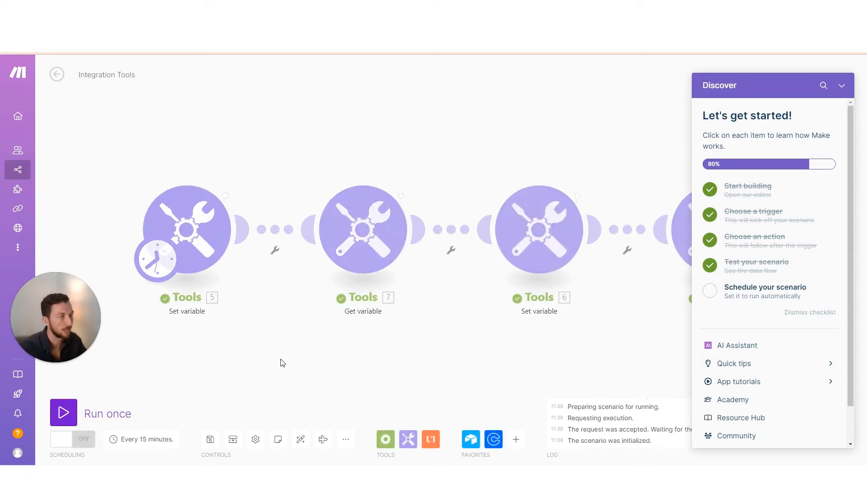
Check the run outputs of the first module, Tools 7 Get variable and Tools 6 Set variable
{"action": "left_click", "coordinate": [244, 173]}
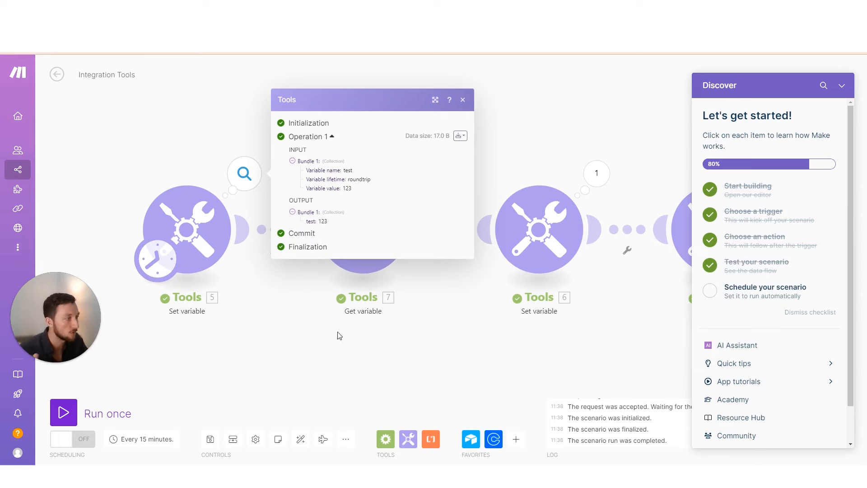
{"action": "left_click", "coordinate": [367, 337]}
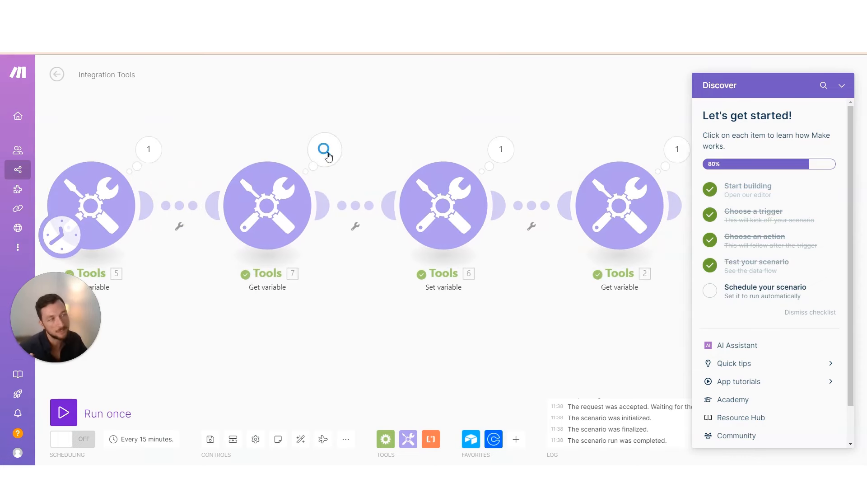
{"action": "left_click", "coordinate": [326, 154]}
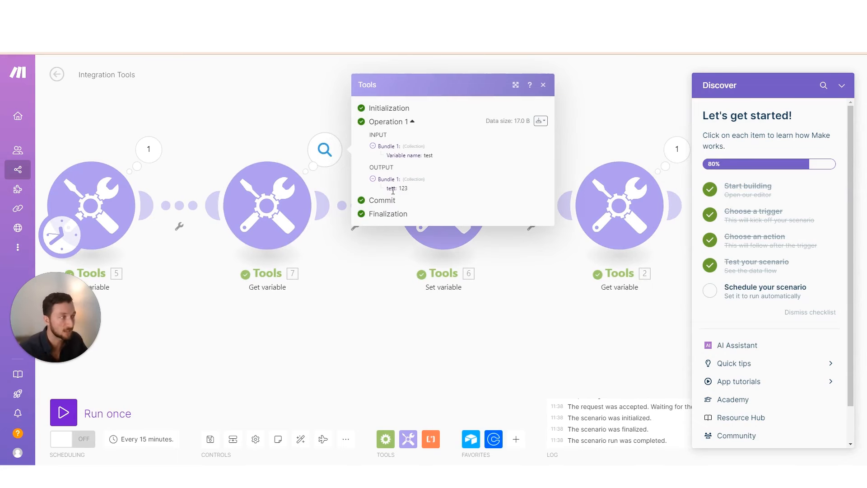
{"action": "left_click_drag", "start_coordinate": [418, 309], "coordinate": [317, 320]}
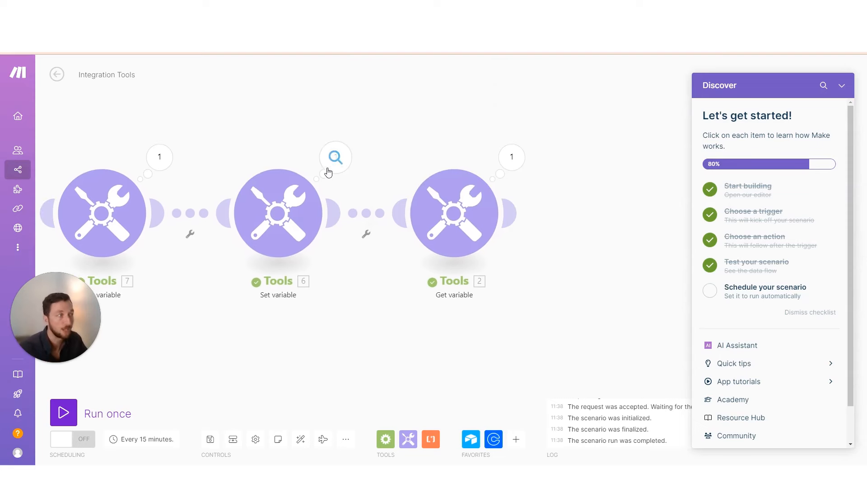
{"action": "left_click", "coordinate": [333, 161]}
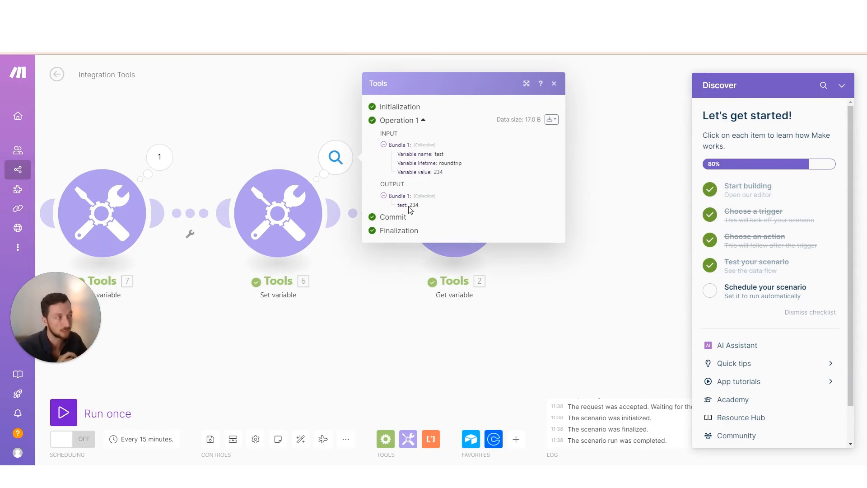
Inspect the last Get variable, first module, Tools 7 and Tools 6 outputs, dismissing the Making progress tip
{"action": "left_click", "coordinate": [389, 330]}
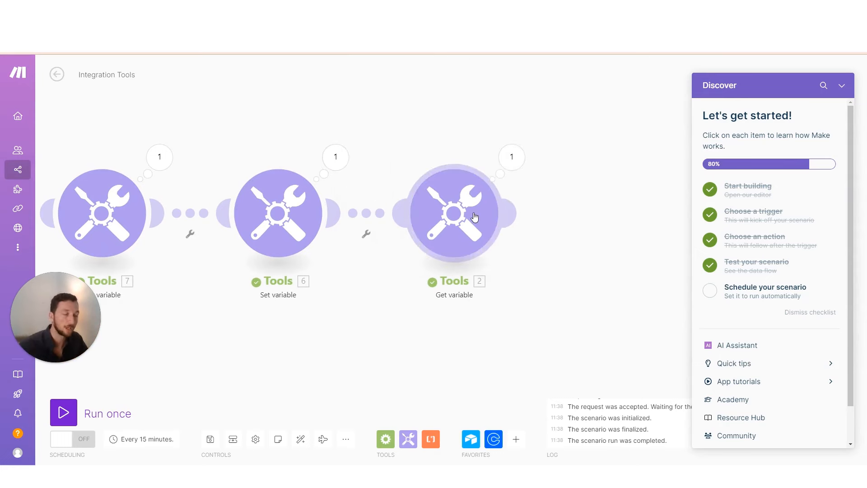
{"action": "left_click", "coordinate": [511, 159]}
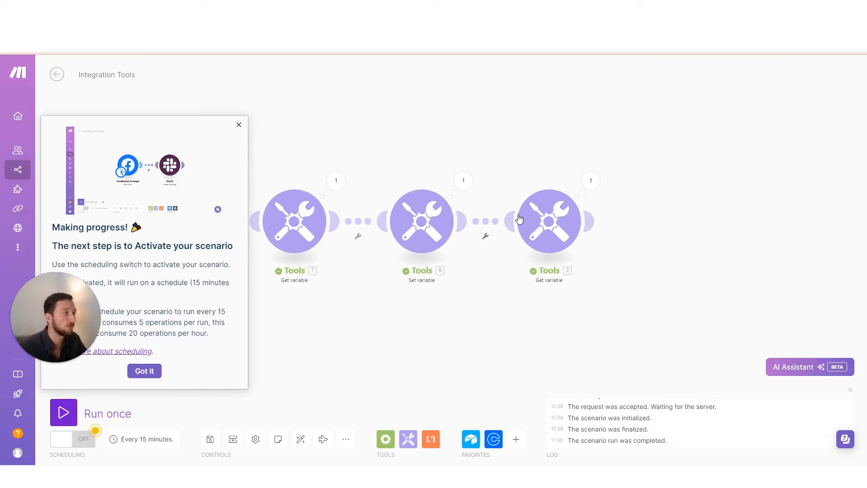
{"action": "left_click", "coordinate": [239, 124]}
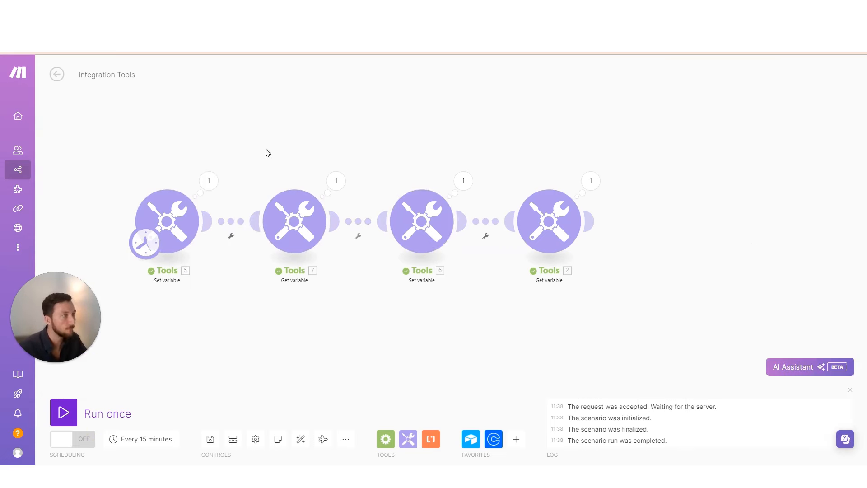
{"action": "left_click", "coordinate": [208, 181]}
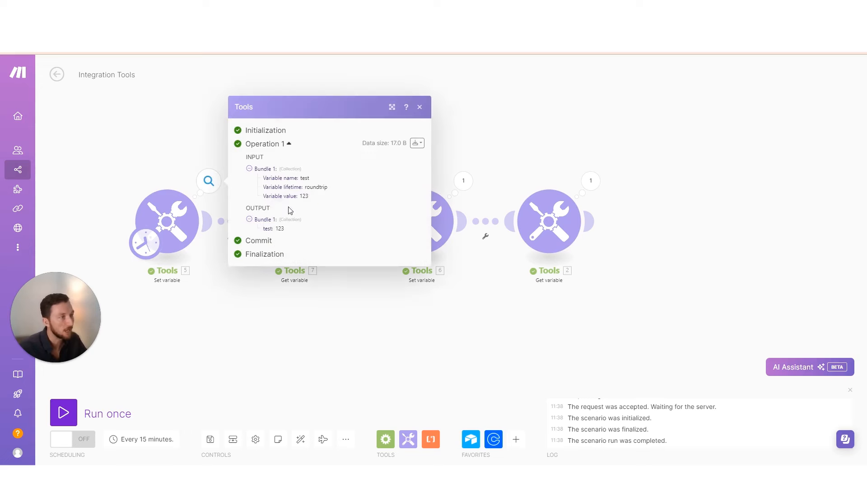
{"action": "left_click", "coordinate": [276, 305]}
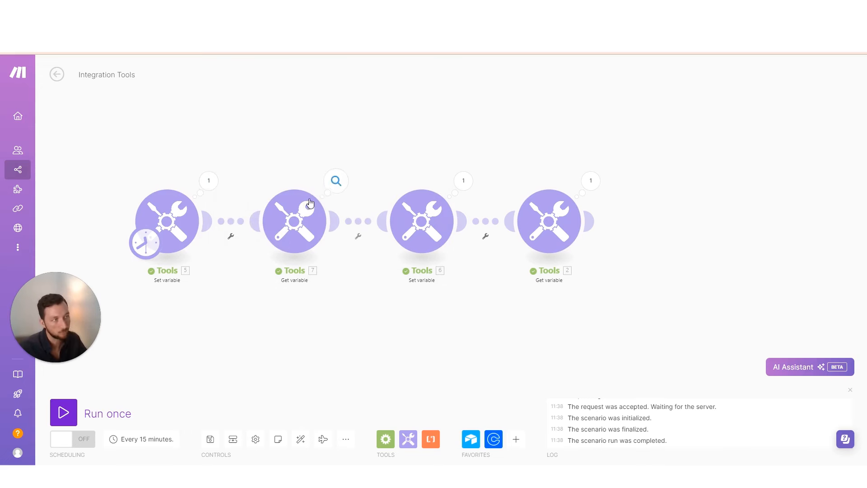
{"action": "left_click", "coordinate": [336, 180]}
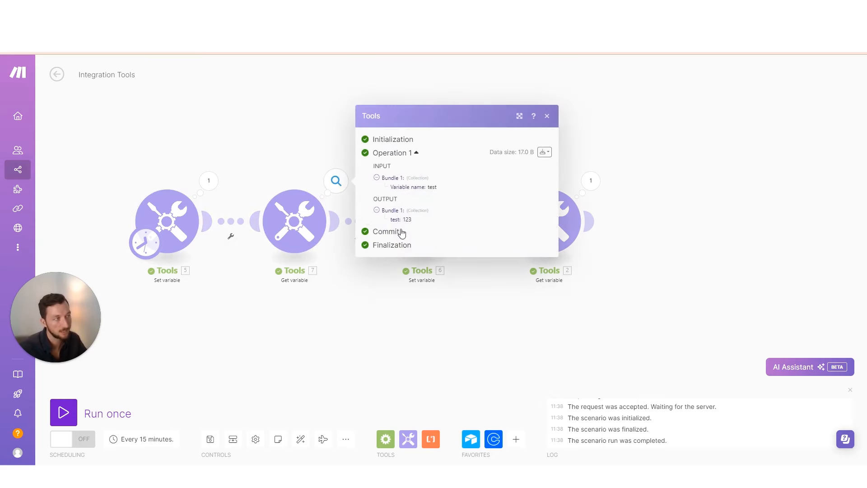
{"action": "left_click", "coordinate": [396, 291]}
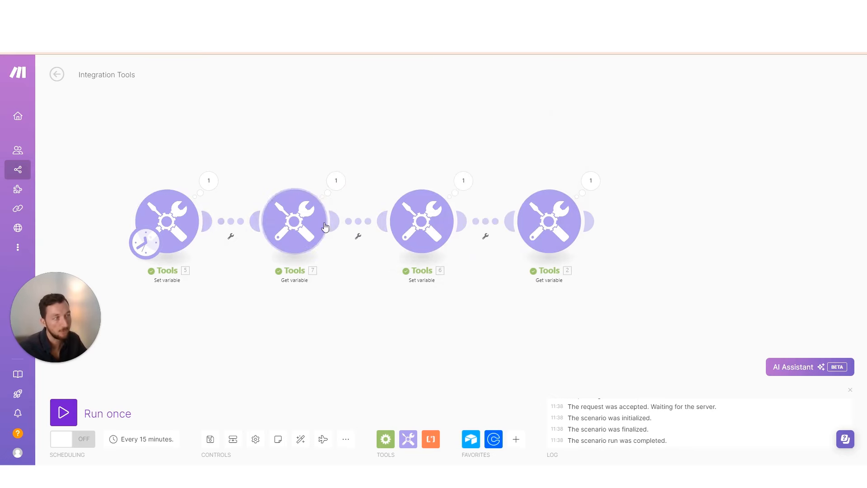
{"action": "left_click", "coordinate": [463, 185]}
{"action": "left_click", "coordinate": [530, 233]}
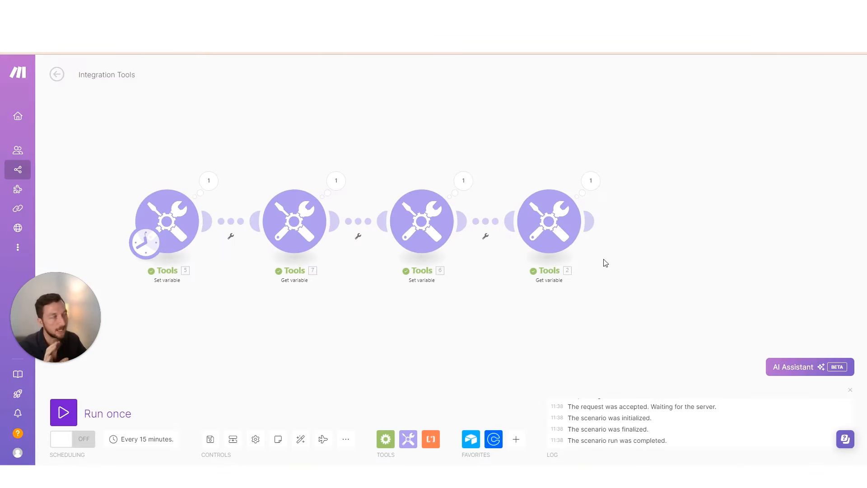
Append an Airtable module after the last Get variable and begin an Airtable Token or Key connection
{"action": "left_click", "coordinate": [544, 206]}
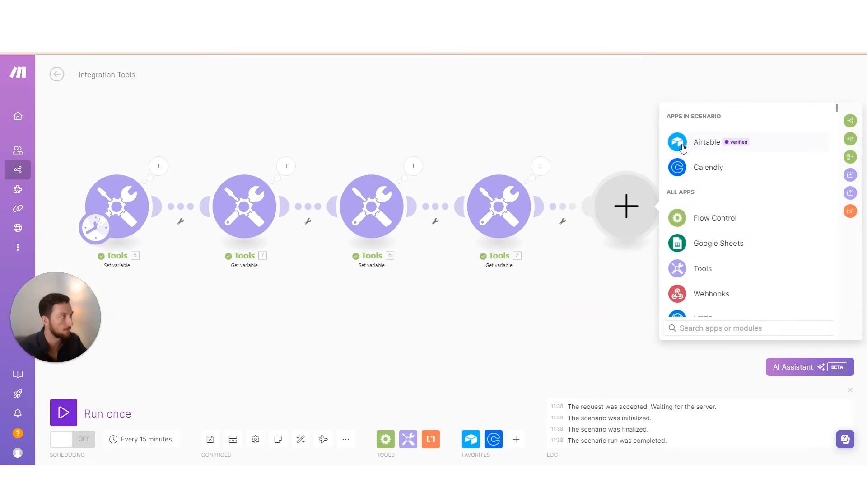
{"action": "left_click", "coordinate": [696, 147]}
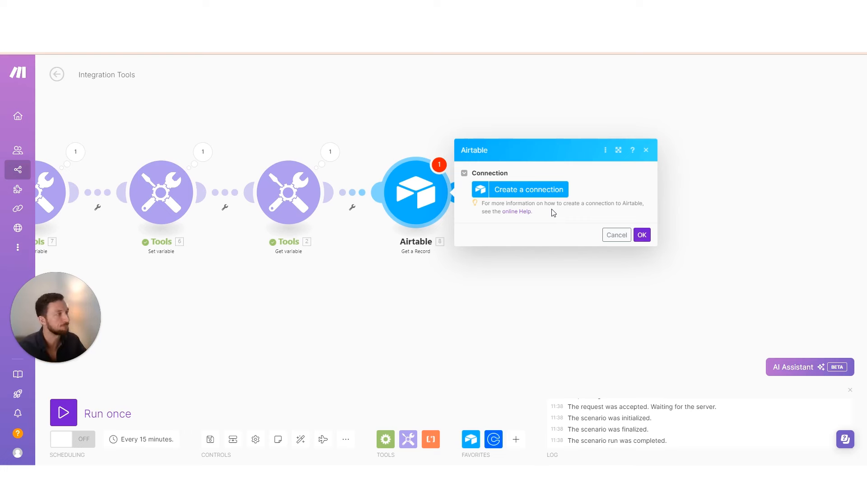
{"action": "left_click", "coordinate": [537, 191]}
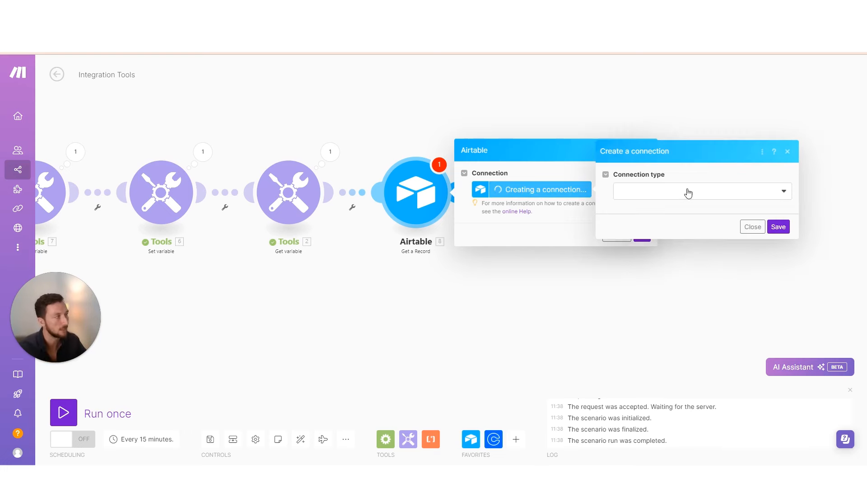
{"action": "left_click", "coordinate": [688, 193]}
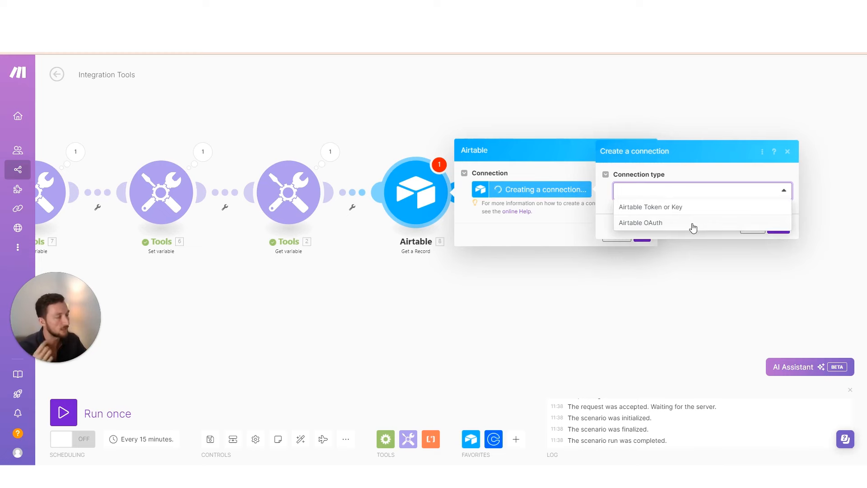
{"action": "left_click", "coordinate": [680, 209]}
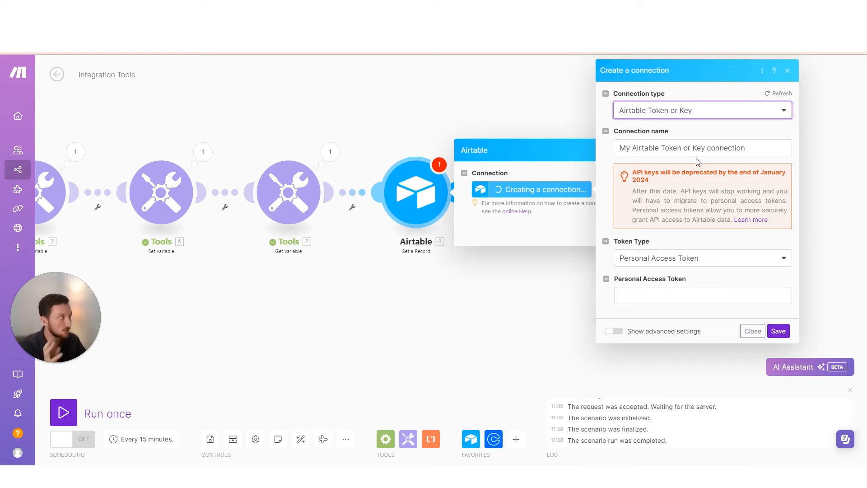
{"action": "left_click", "coordinate": [670, 295]}
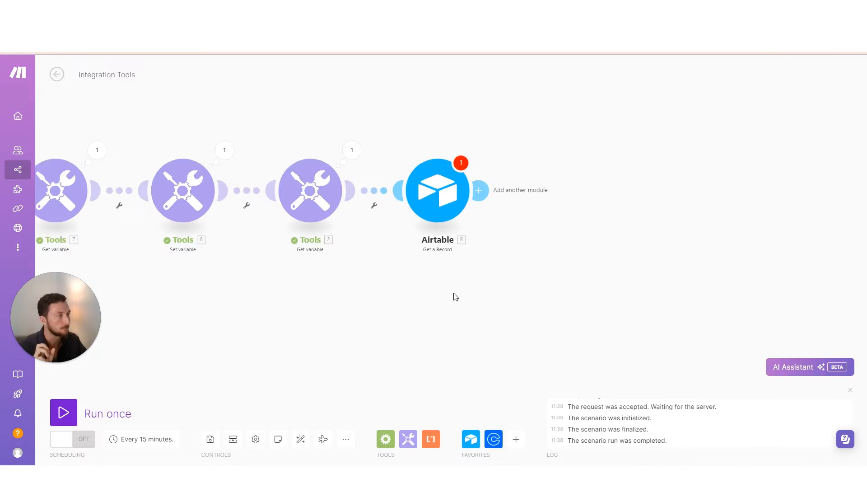
{"action": "left_click", "coordinate": [384, 441]}
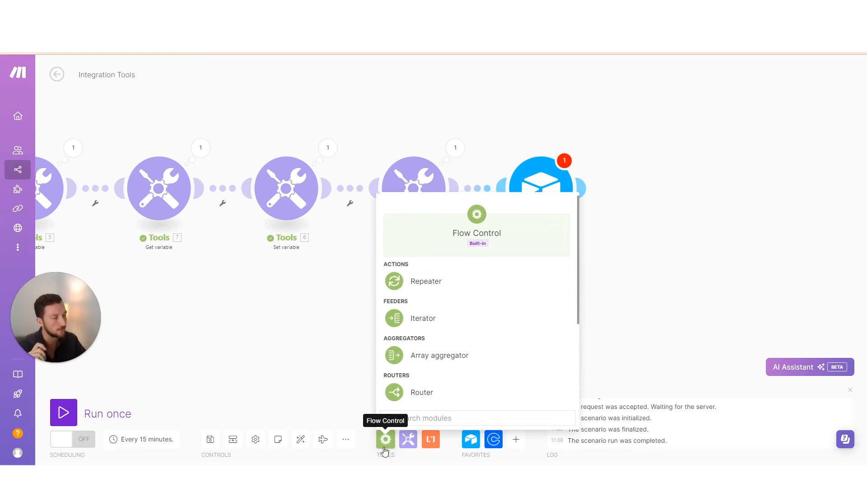
Insert a Router right after Tools 7, replacing the Tools 7–Tools 6 link
{"action": "left_click", "coordinate": [402, 391]}
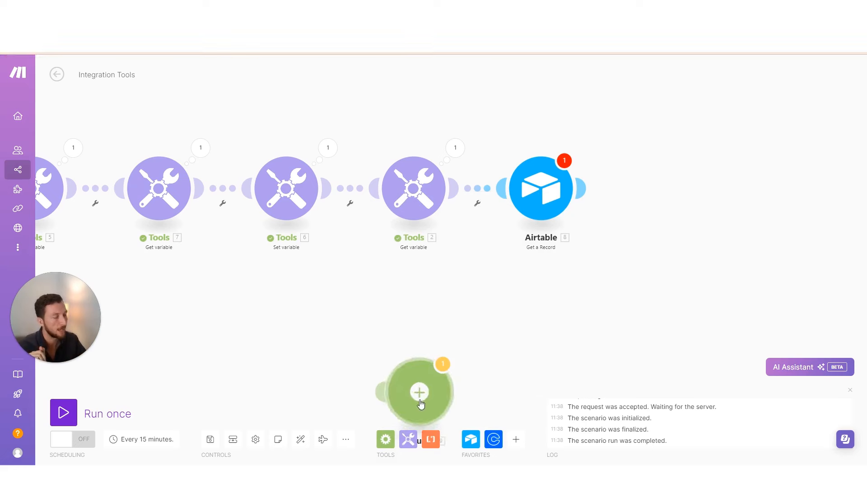
{"action": "left_click", "coordinate": [295, 303]}
{"action": "left_click_drag", "start_coordinate": [384, 294], "coordinate": [313, 221]}
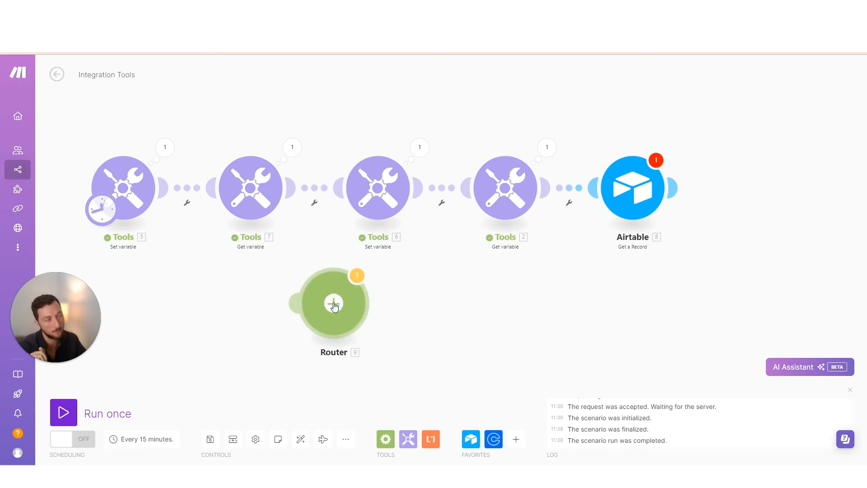
{"action": "right_click", "coordinate": [317, 192]}
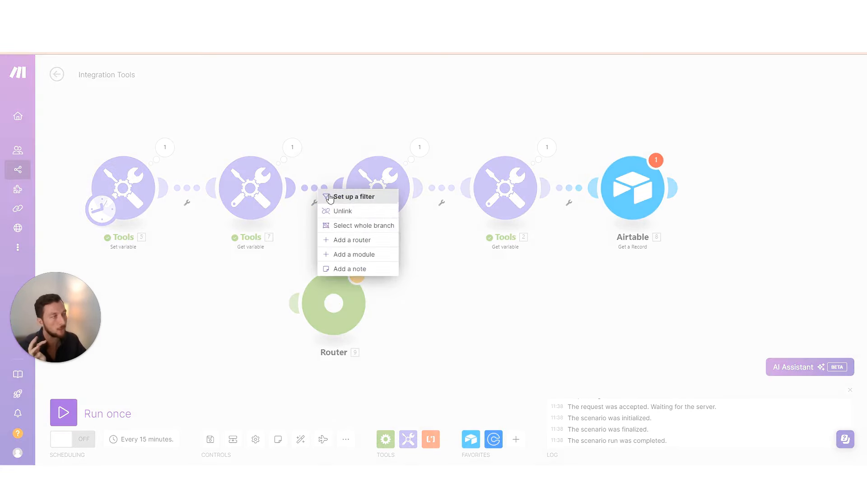
{"action": "left_click", "coordinate": [340, 210]}
{"action": "left_click_drag", "start_coordinate": [343, 318], "coordinate": [312, 196]}
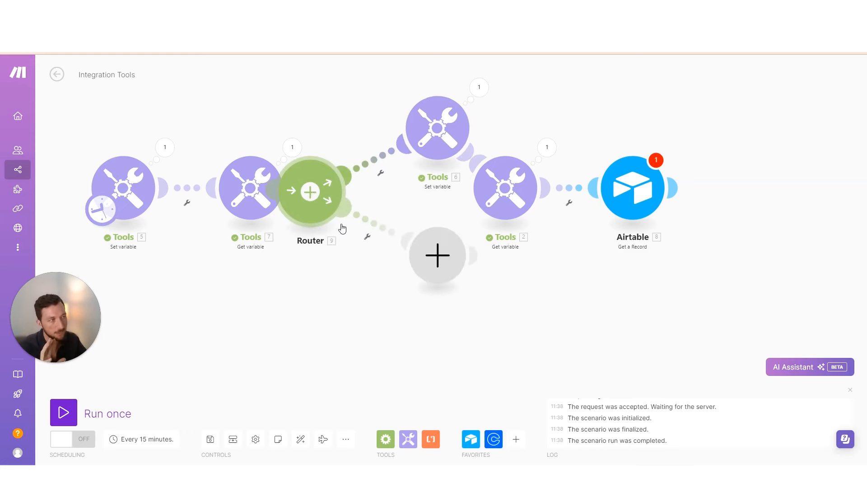
Delete the Airtable module, place a copy of Get variable on a Router branch, and auto-align
{"action": "right_click", "coordinate": [633, 201]}
{"action": "left_click", "coordinate": [664, 306]}
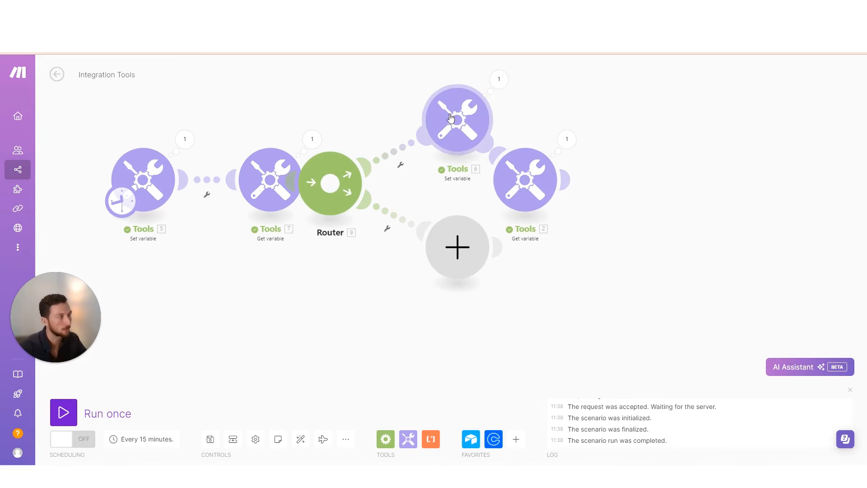
{"action": "right_click", "coordinate": [274, 186]}
{"action": "left_click", "coordinate": [305, 247]}
{"action": "left_click", "coordinate": [468, 344]}
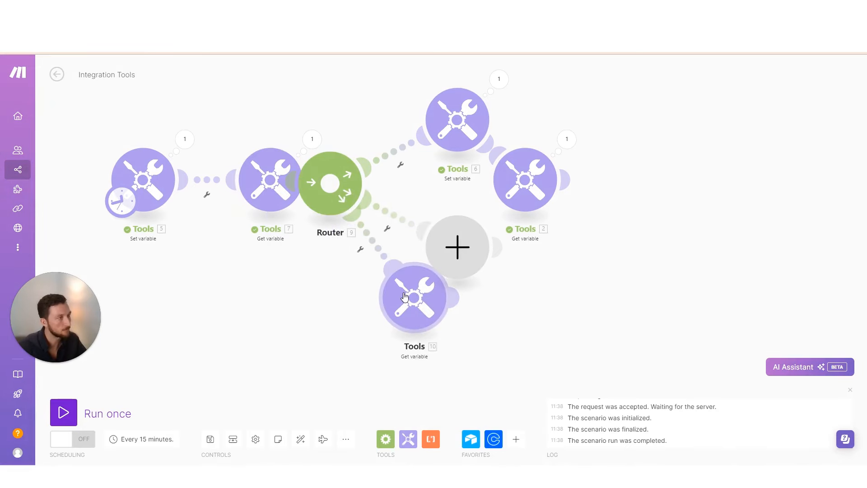
{"action": "right_click", "coordinate": [457, 250]}
{"action": "left_click", "coordinate": [494, 273]}
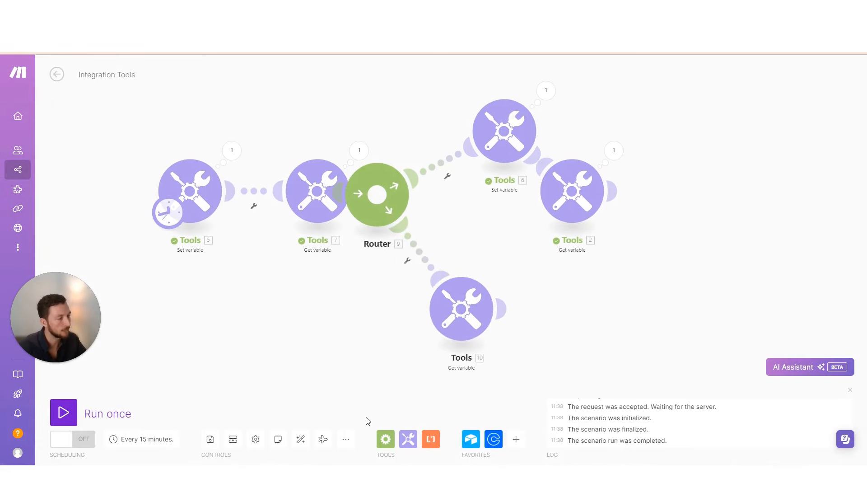
{"action": "left_click", "coordinate": [300, 440]}
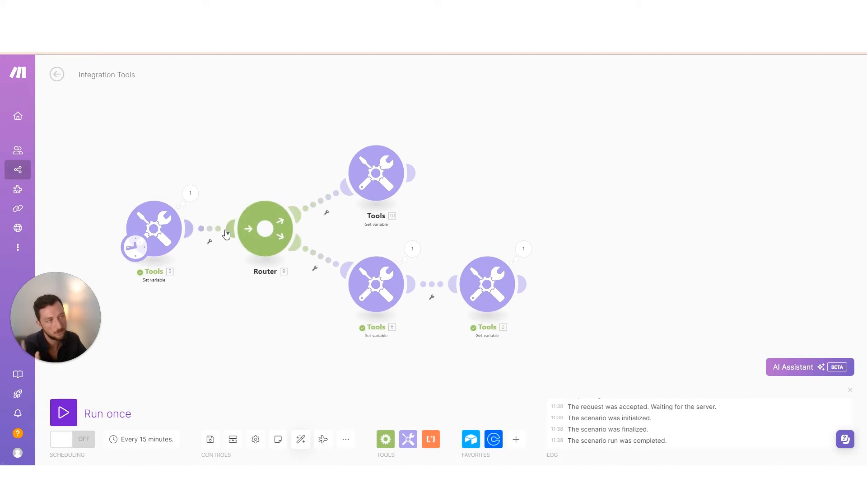
{"action": "left_click", "coordinate": [323, 441]}
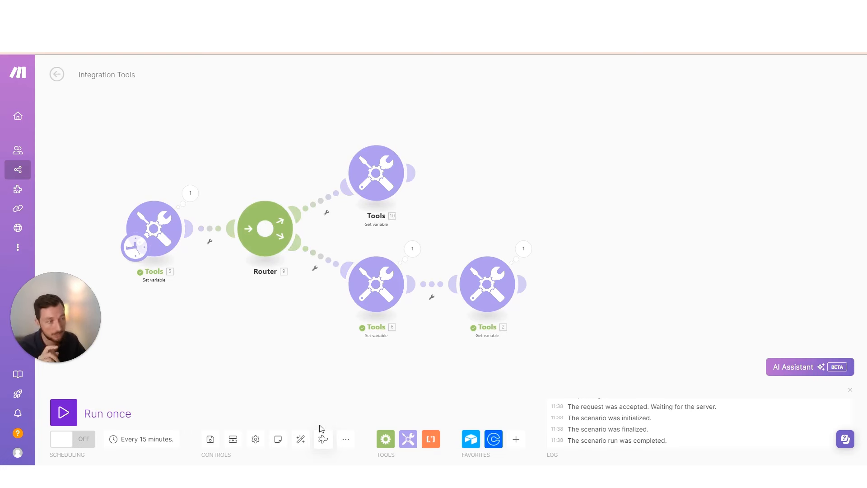
Insert a second Router between Tools 6 and Tools 2 and delete its empty placeholder module
{"action": "left_click", "coordinate": [324, 439]}
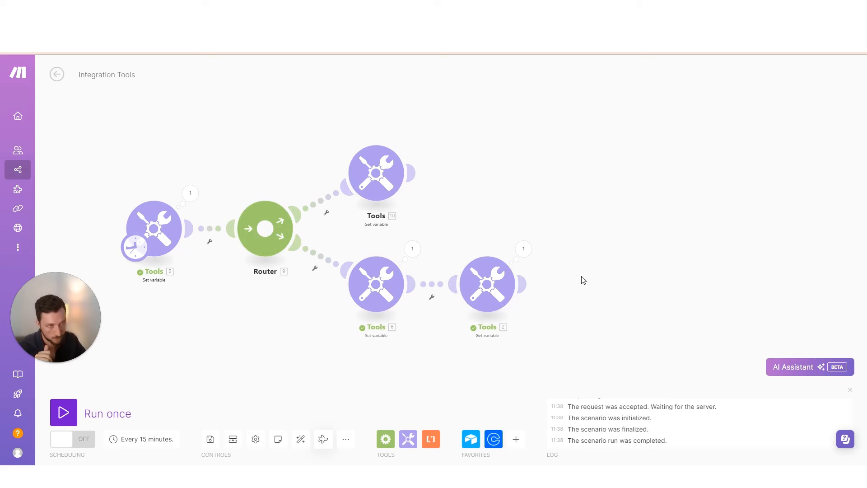
{"action": "left_click", "coordinate": [367, 278]}
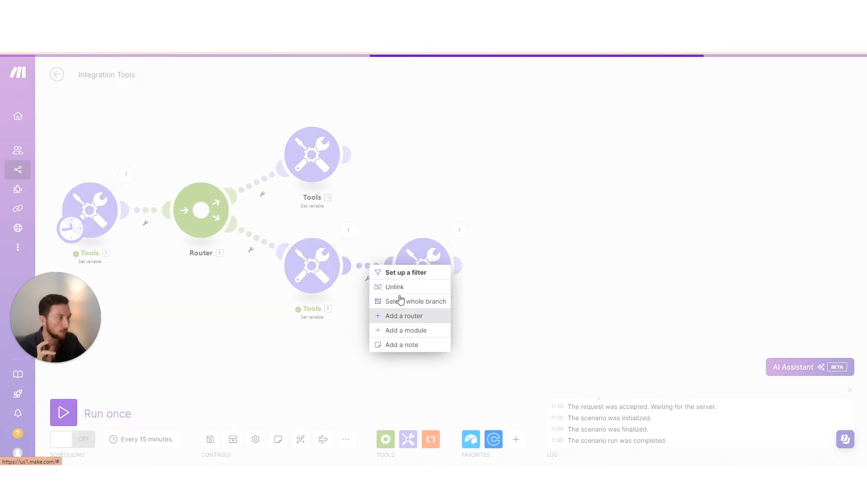
{"action": "left_click", "coordinate": [400, 319]}
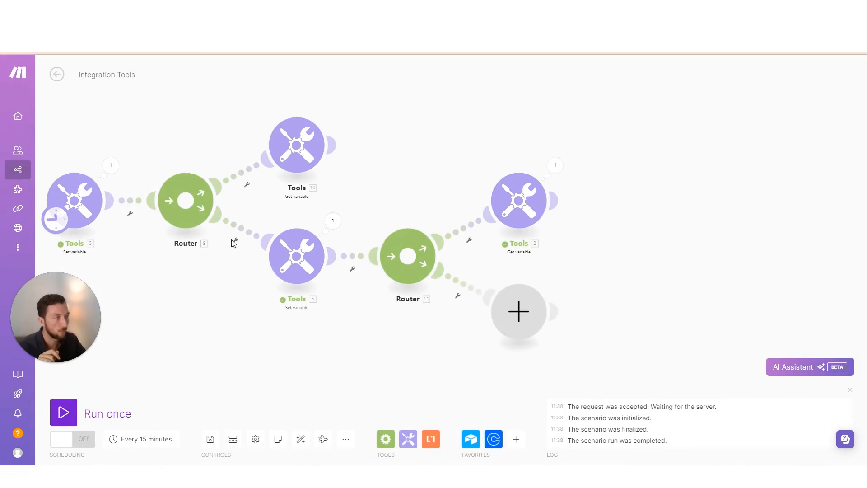
{"action": "scroll", "coordinate": [343, 333], "scroll_direction": "down", "scroll_amount": 5}
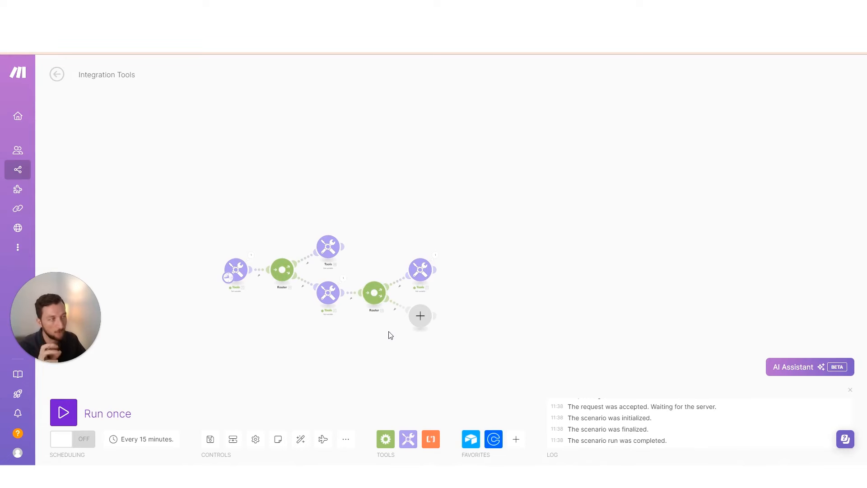
{"action": "scroll", "coordinate": [379, 299], "scroll_direction": "up", "scroll_amount": 5}
{"action": "left_click", "coordinate": [489, 329]}
{"action": "right_click", "coordinate": [489, 329]}
{"action": "left_click", "coordinate": [515, 352]}
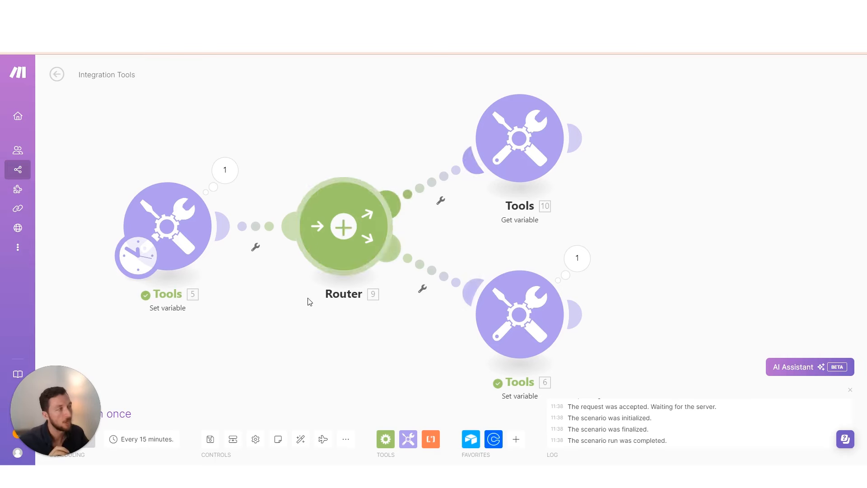
{"action": "scroll", "coordinate": [306, 300], "scroll_direction": "right", "scroll_amount": 4}
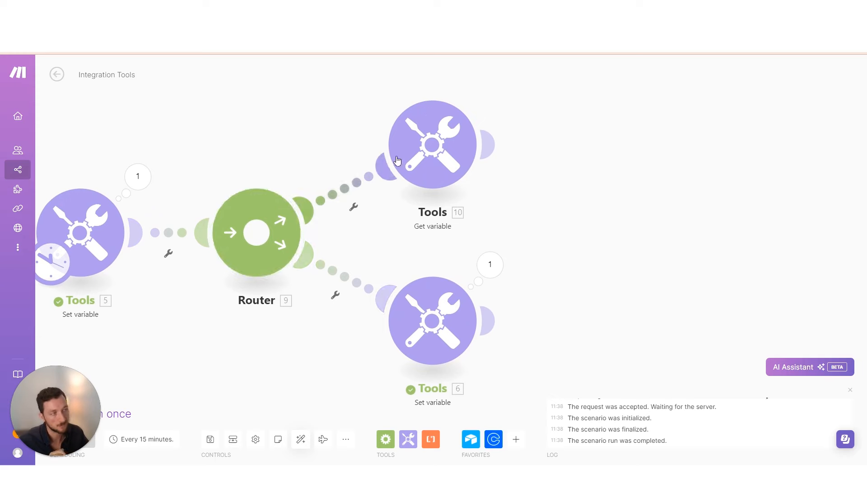
Filter the upper Router route to pass only when test is equal to 123
{"action": "left_click", "coordinate": [341, 193]}
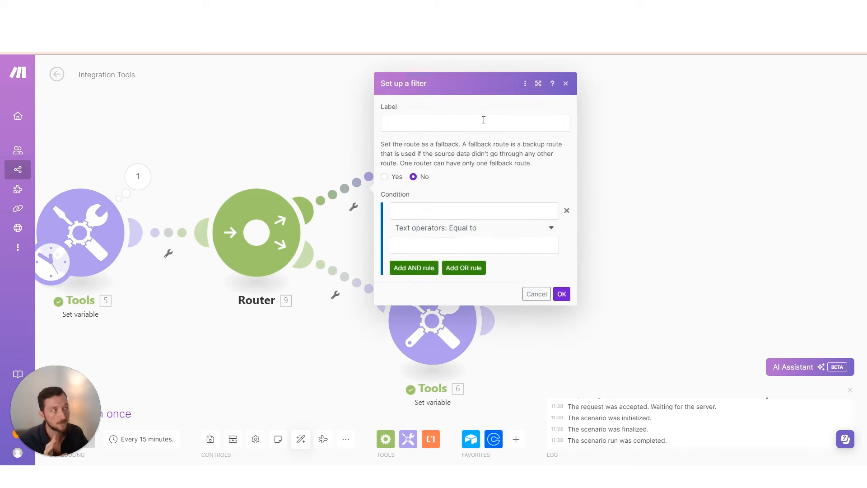
{"action": "left_click", "coordinate": [470, 212]}
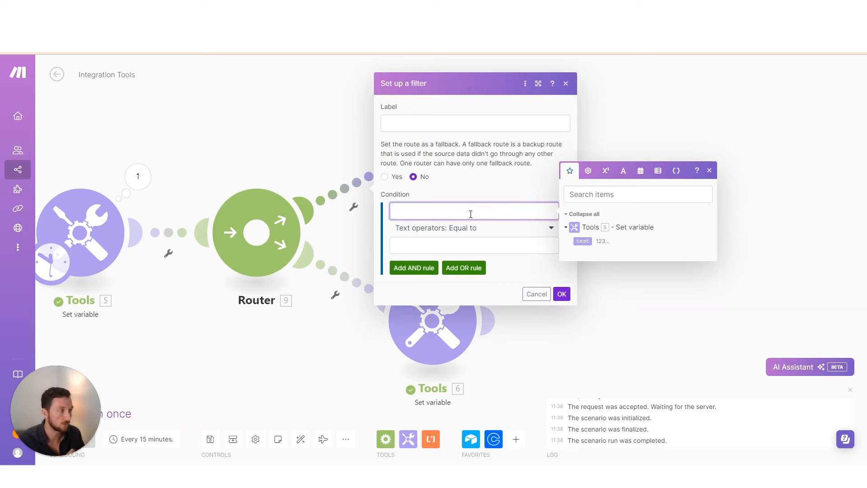
{"action": "left_click", "coordinate": [582, 241]}
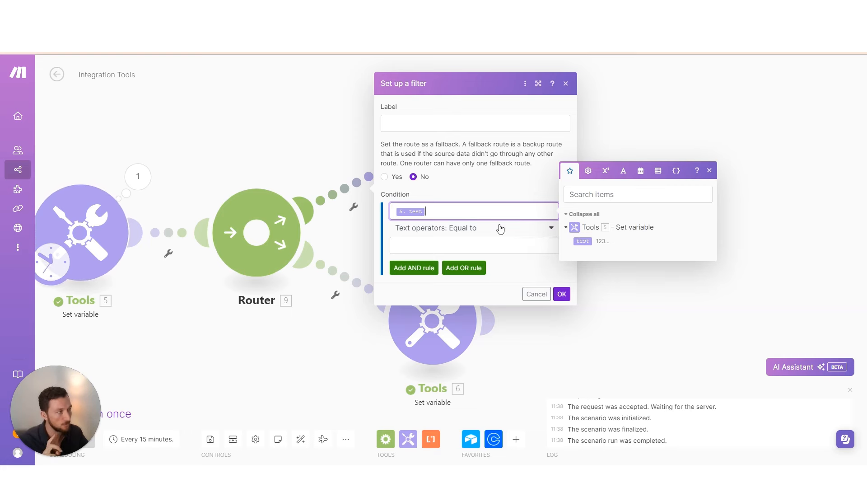
{"action": "left_click", "coordinate": [451, 249]}
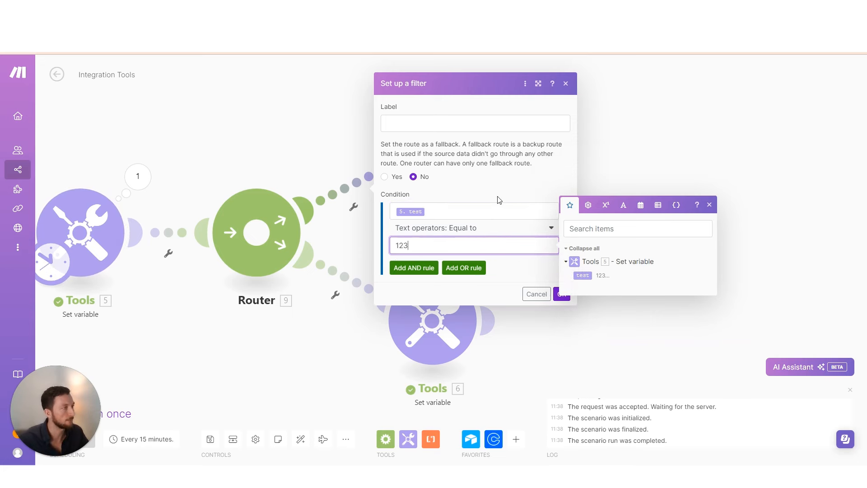
{"action": "left_click", "coordinate": [498, 199]}
{"action": "left_click", "coordinate": [561, 294]}
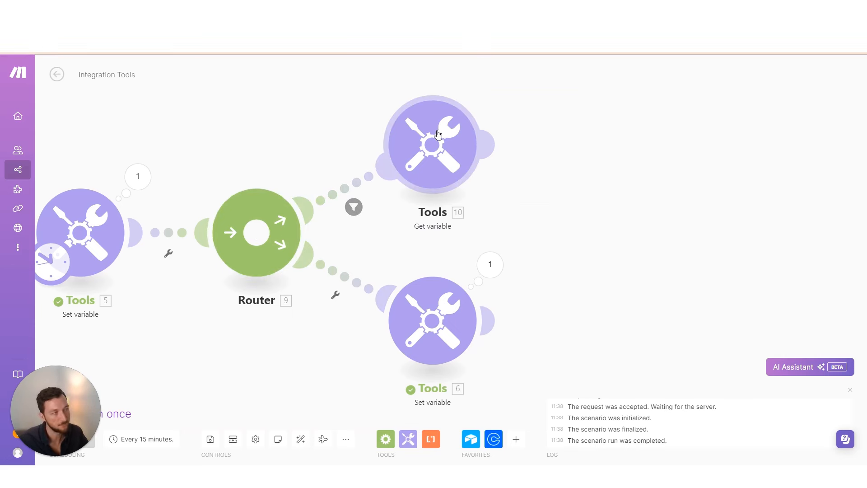
{"action": "left_click", "coordinate": [420, 145]}
{"action": "left_click", "coordinate": [377, 270]}
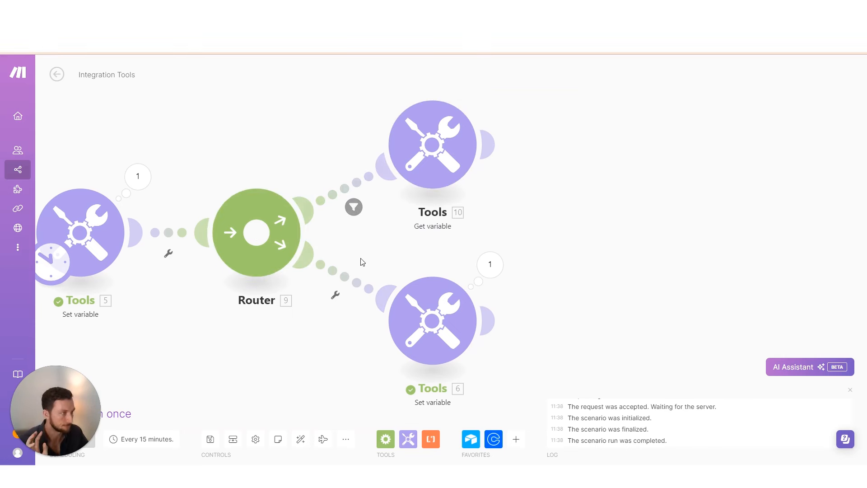
{"action": "scroll", "coordinate": [338, 274], "scroll_direction": "down", "scroll_amount": 1}
Filter the lower route to pass only when test is not equal to 123
{"action": "left_click", "coordinate": [337, 274]}
{"action": "left_click", "coordinate": [544, 295]}
{"action": "left_click", "coordinate": [582, 319]}
{"action": "left_click", "coordinate": [452, 306]}
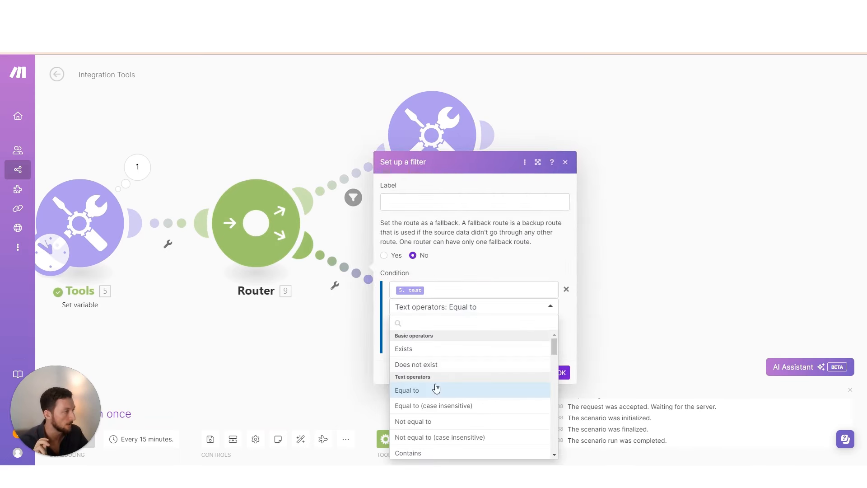
{"action": "left_click", "coordinate": [439, 428]}
{"action": "left_click", "coordinate": [443, 331]}
{"action": "type", "text": "123"}
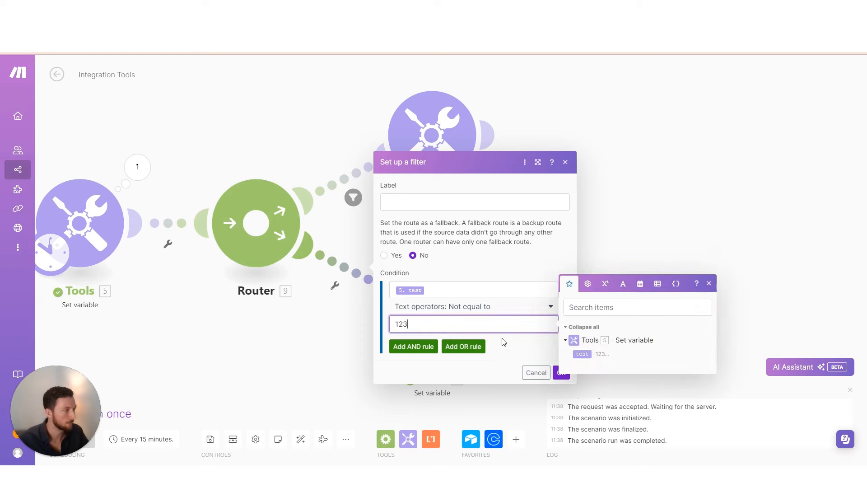
{"action": "left_click", "coordinate": [560, 372]}
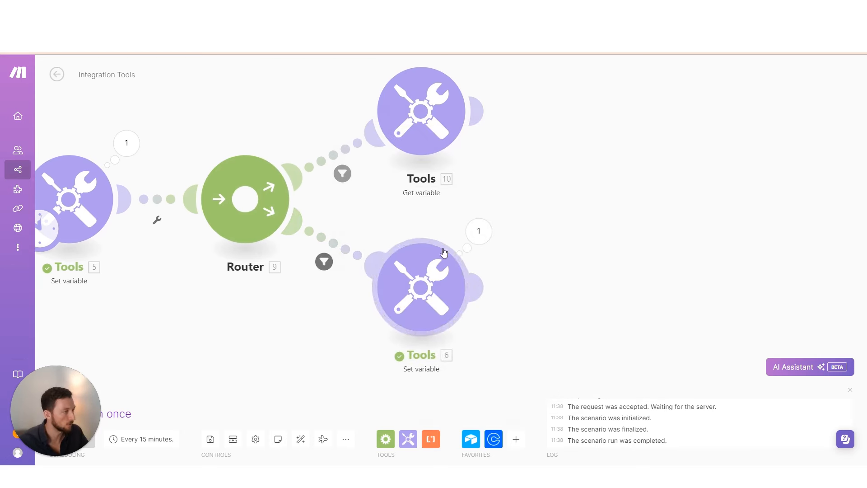
{"action": "left_click", "coordinate": [479, 231]}
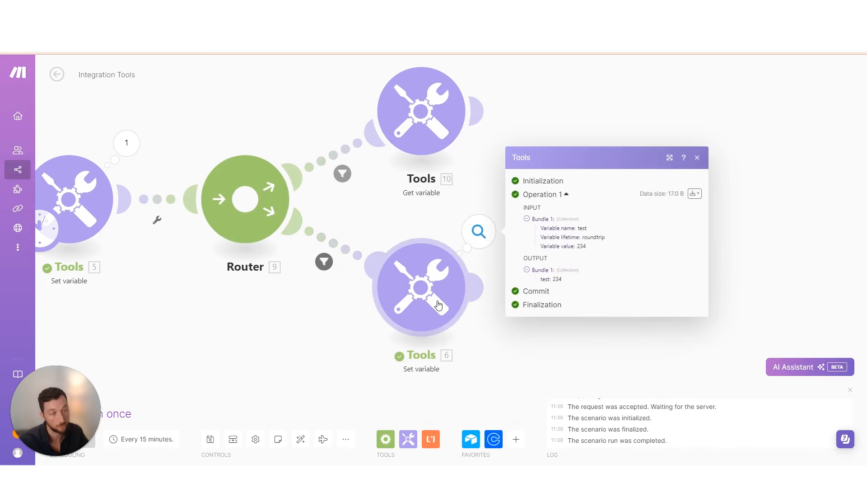
Run the scenario once and confirm one bundle passes the upper filter to Tools 10, none the lower
{"action": "left_click", "coordinate": [136, 368]}
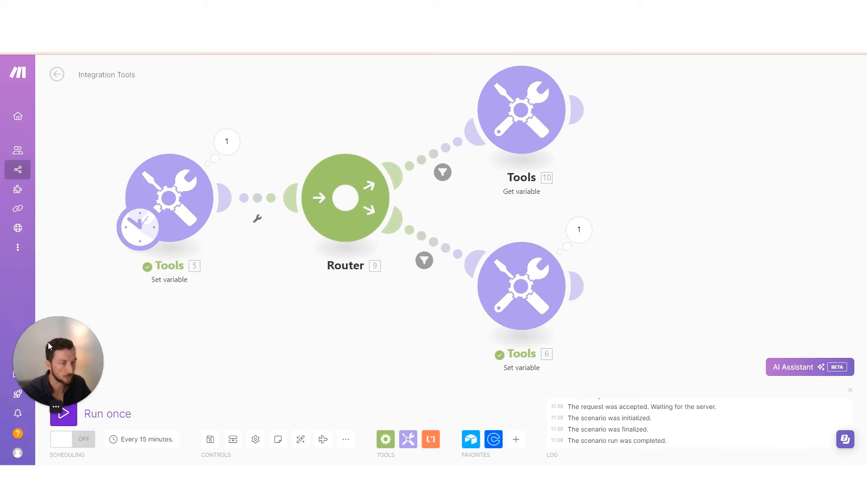
{"action": "left_click", "coordinate": [64, 411]}
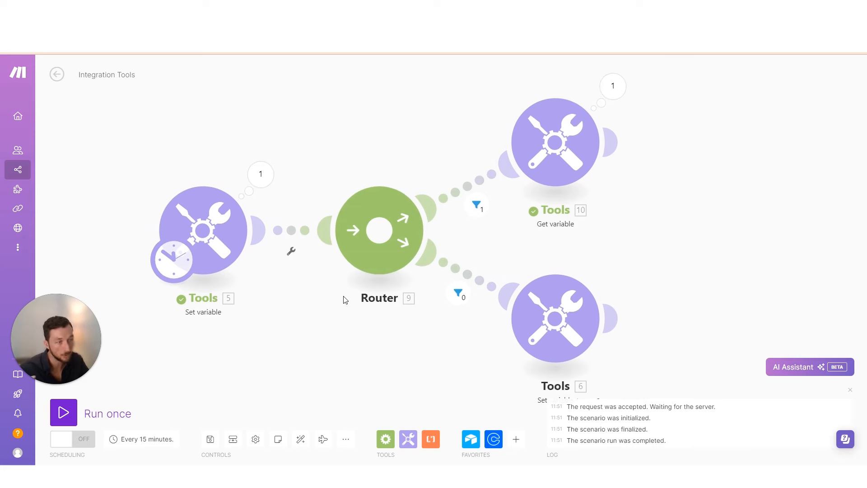
{"action": "left_click", "coordinate": [273, 185]}
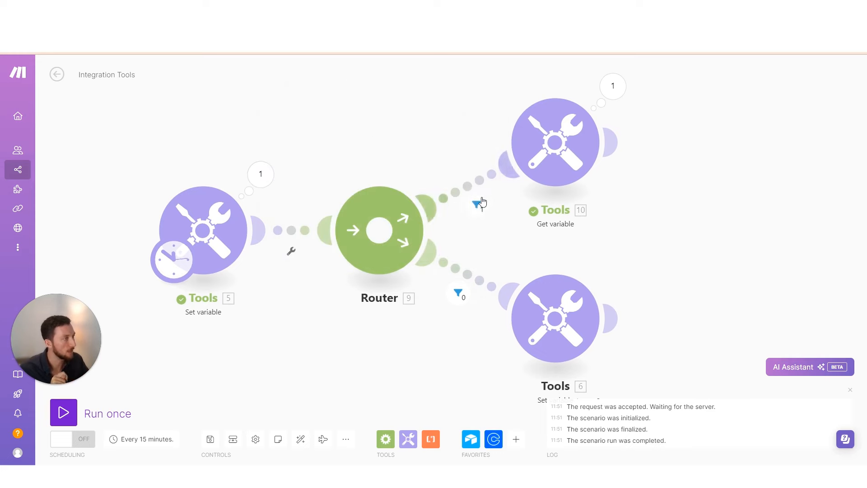
{"action": "left_click", "coordinate": [477, 204]}
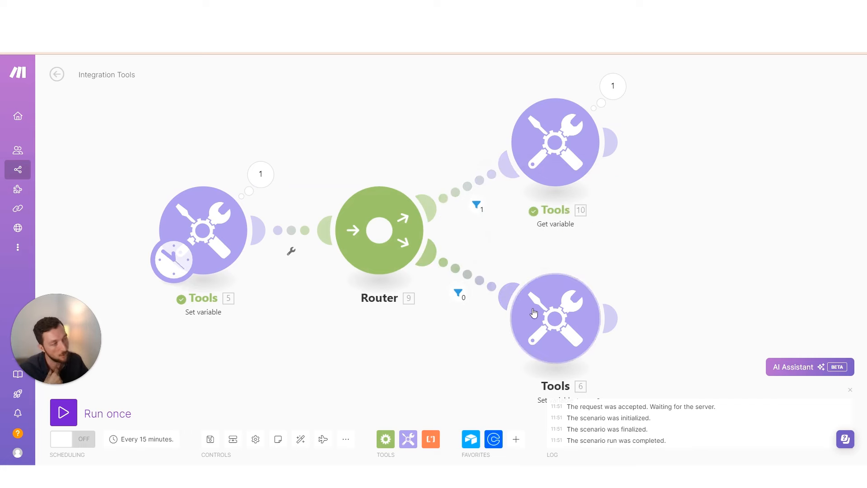
{"action": "scroll", "coordinate": [500, 252], "scroll_direction": "right", "scroll_amount": 3}
{"action": "scroll", "coordinate": [499, 252], "scroll_direction": "down", "scroll_amount": 1}
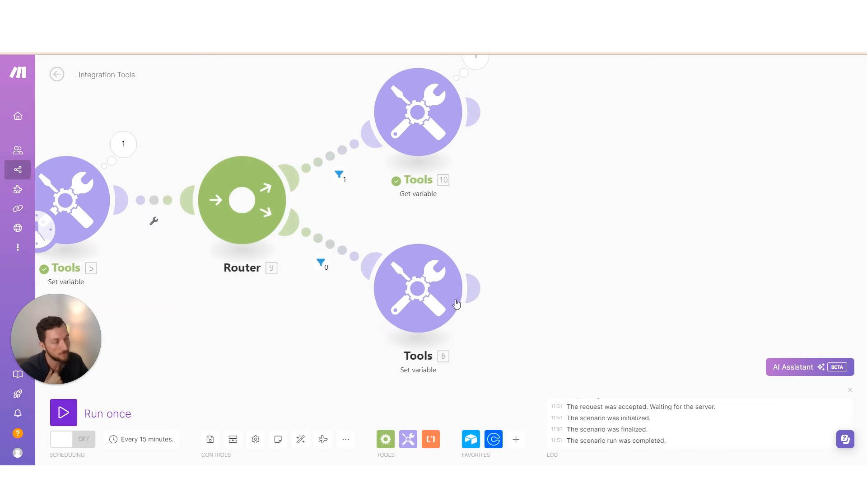
{"action": "scroll", "coordinate": [461, 389], "scroll_direction": "right", "scroll_amount": 1}
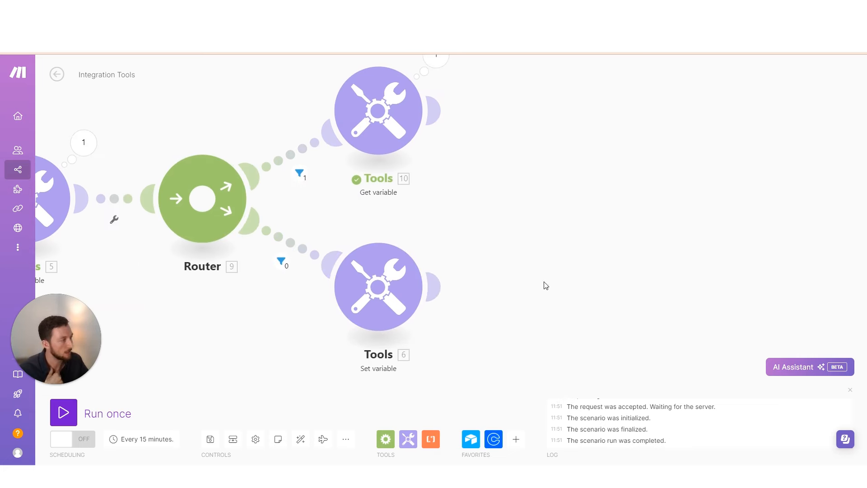
Add a Get variable module after Tools 6 and a Set variable module after Tools 16, then open its settings
{"action": "left_click", "coordinate": [408, 439]}
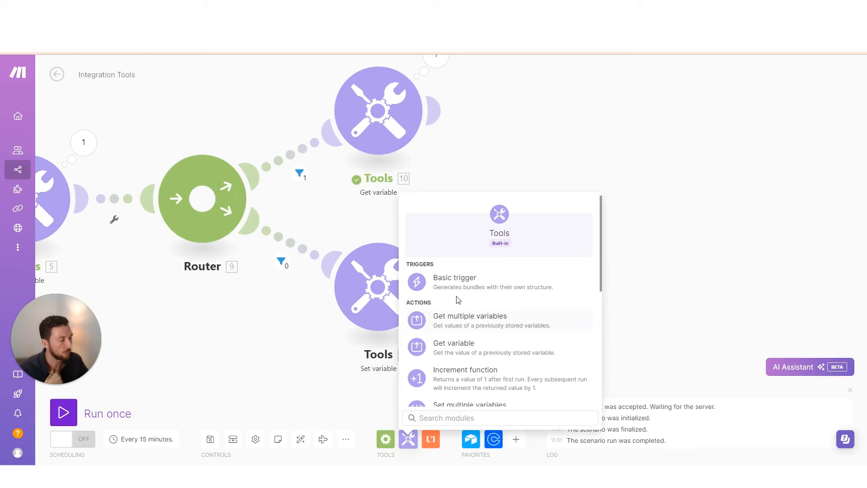
{"action": "left_click", "coordinate": [465, 346]}
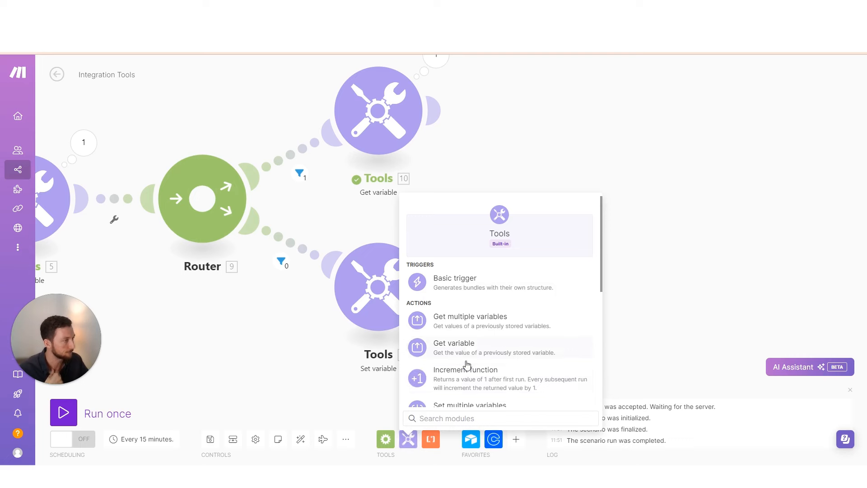
{"action": "left_click", "coordinate": [467, 363]}
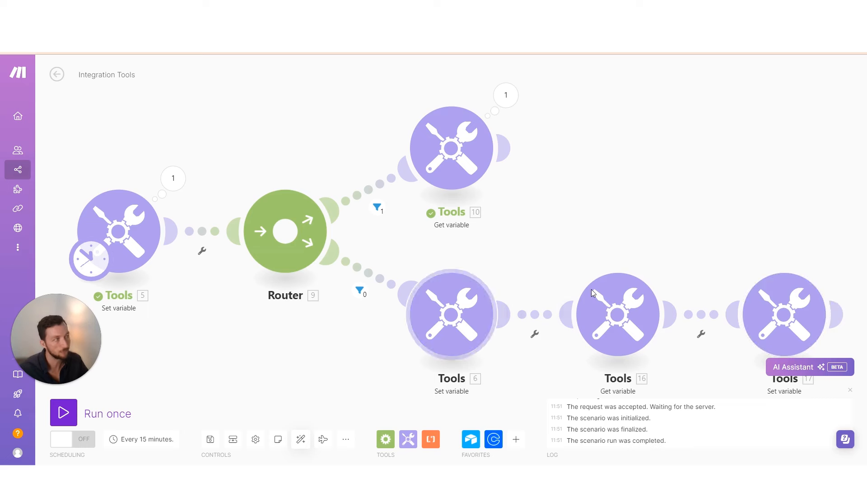
{"action": "scroll", "coordinate": [485, 271], "scroll_direction": "down", "scroll_amount": 3}
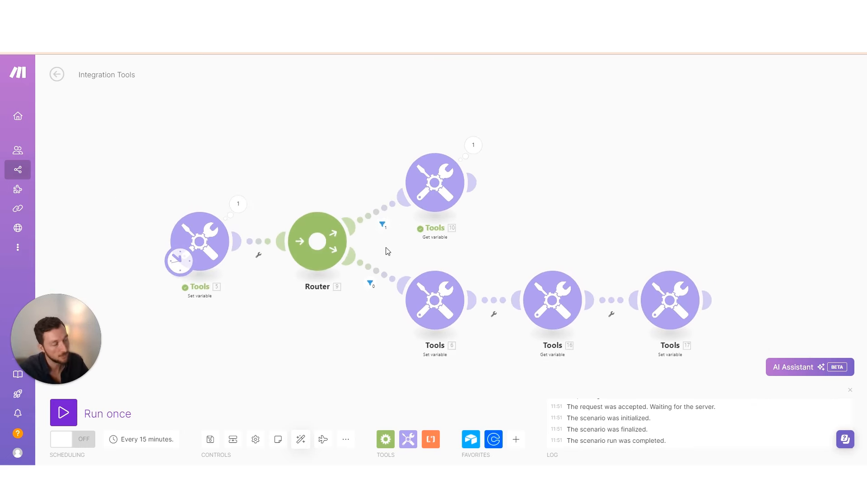
{"action": "scroll", "coordinate": [384, 238], "scroll_direction": "up", "scroll_amount": 3}
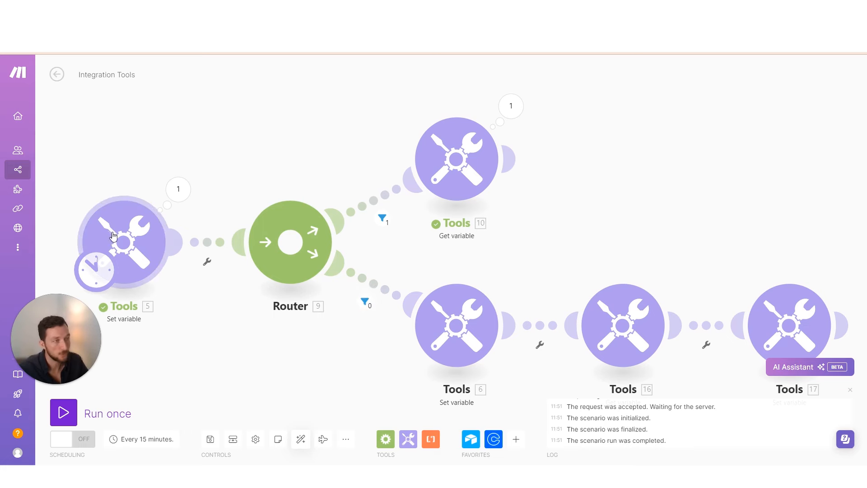
{"action": "scroll", "coordinate": [601, 253], "scroll_direction": "down", "scroll_amount": 1}
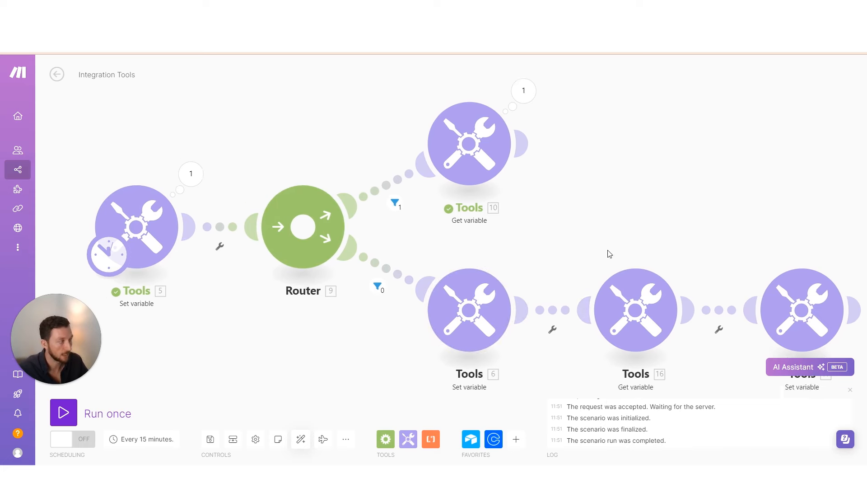
{"action": "left_click", "coordinate": [143, 239]}
Change the test variable to 1234, run once, and inspect both route filters' results
{"action": "left_click", "coordinate": [260, 279]}
{"action": "type", "text": "1234"}
{"action": "left_click", "coordinate": [383, 312]}
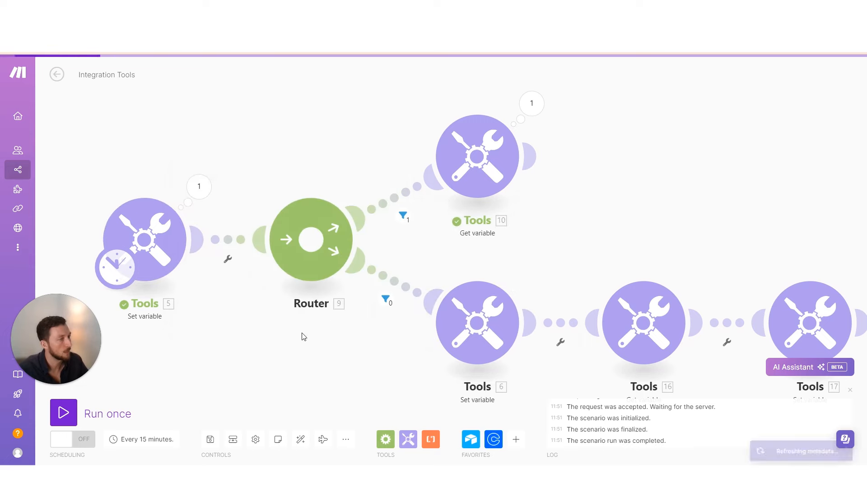
{"action": "left_click", "coordinate": [63, 412]}
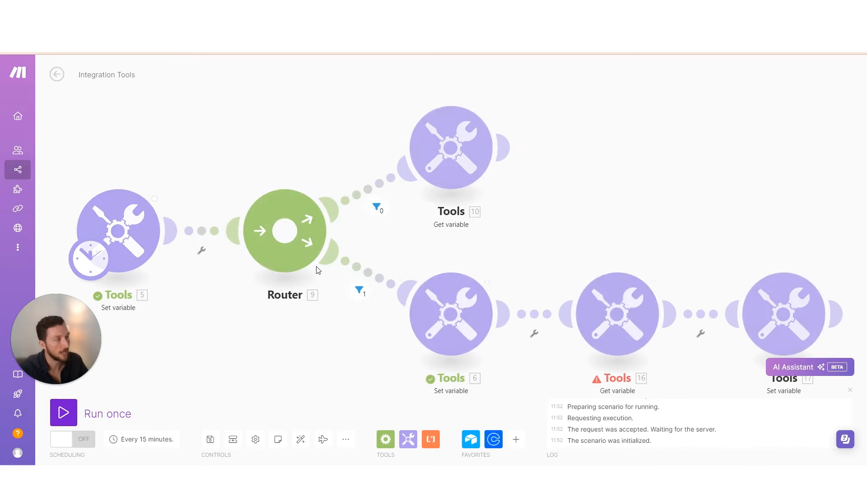
{"action": "left_click", "coordinate": [376, 207]}
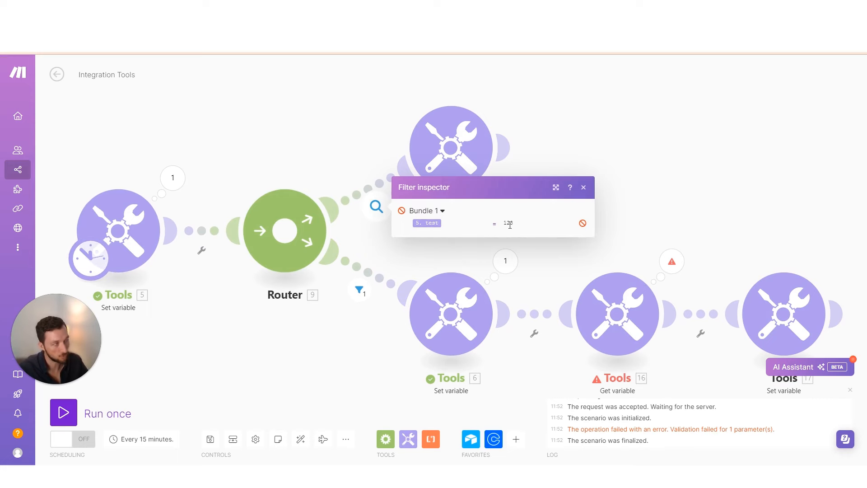
{"action": "left_click", "coordinate": [319, 141]}
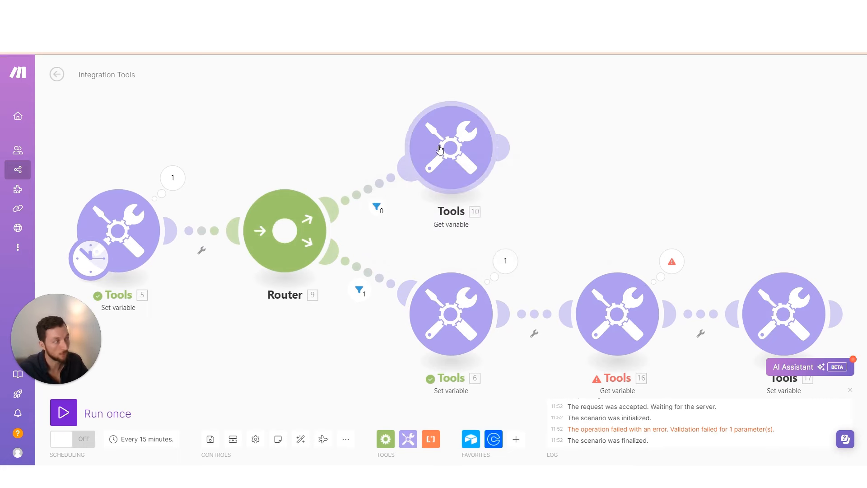
{"action": "left_click", "coordinate": [354, 292]}
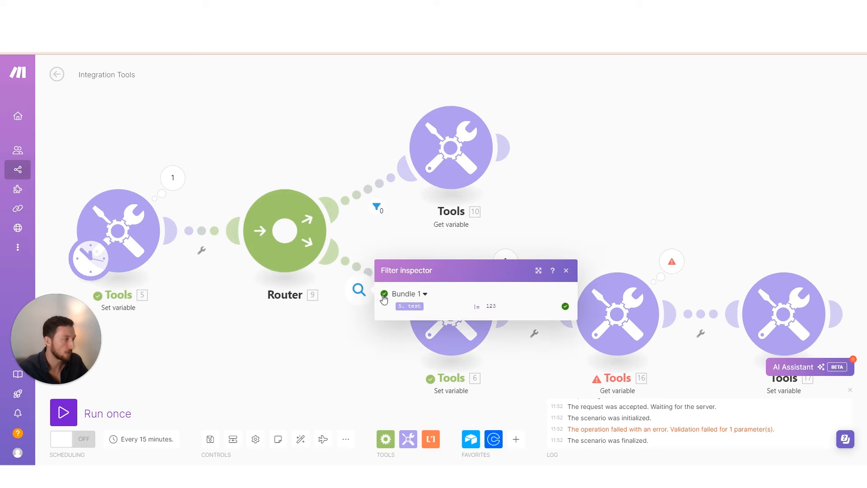
{"action": "left_click", "coordinate": [415, 250]}
Remove the lower route's filter condition so it becomes a fallback route, and save the scenario
{"action": "left_click", "coordinate": [386, 282]}
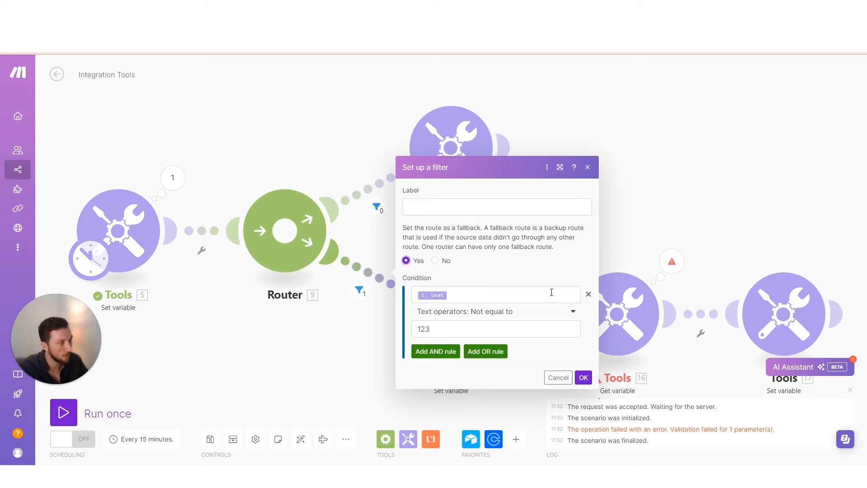
{"action": "left_click", "coordinate": [588, 294]}
{"action": "left_click", "coordinate": [581, 318]}
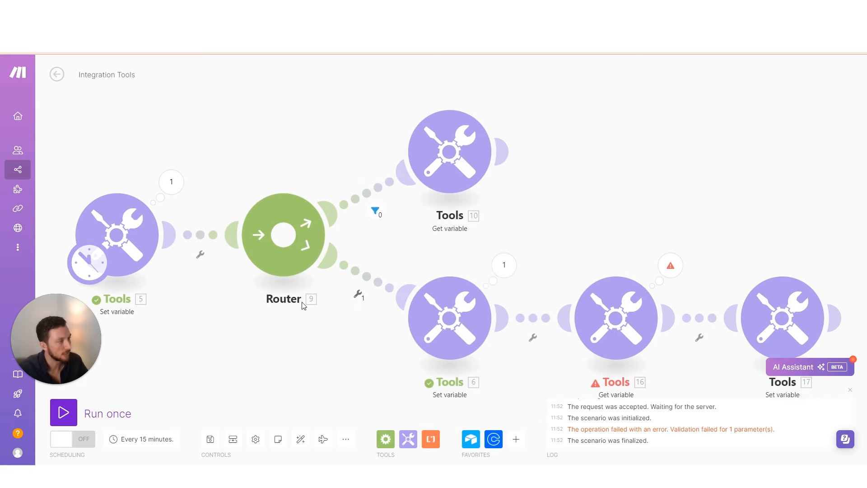
{"action": "left_click", "coordinate": [215, 444]}
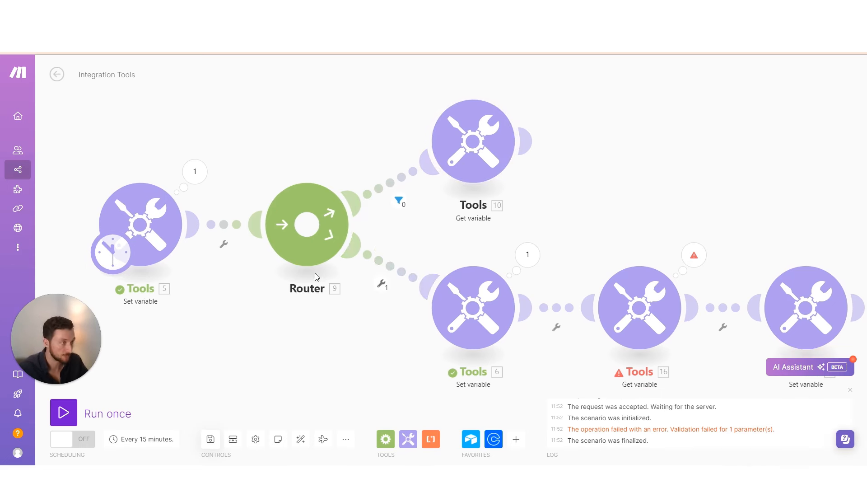
Add two new routes from the Router and disconnect Tools 16 from Tools 6
{"action": "left_click", "coordinate": [309, 234]}
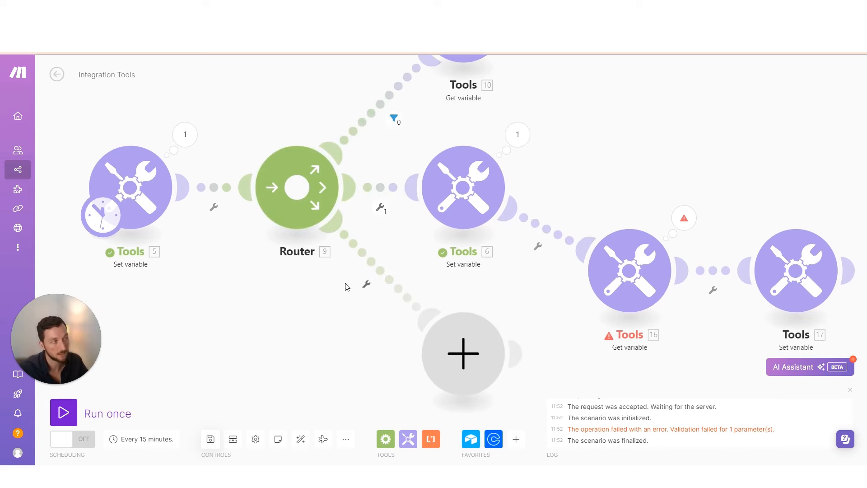
{"action": "left_click", "coordinate": [298, 192]}
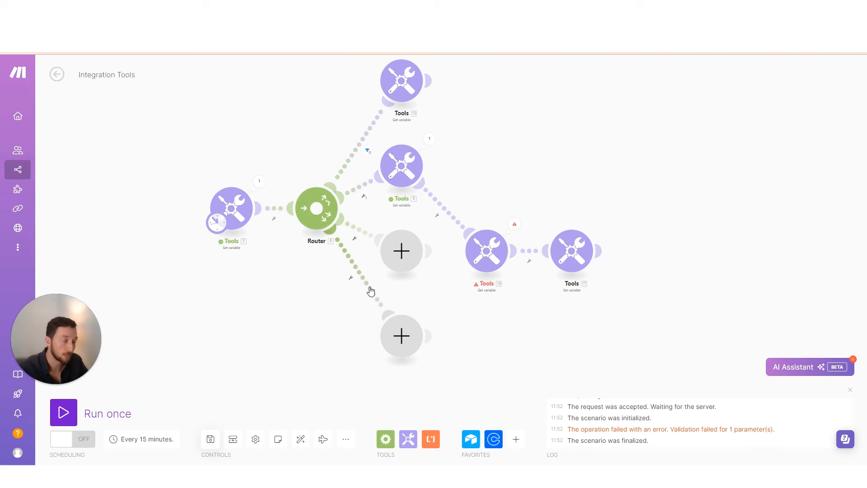
{"action": "left_click_drag", "start_coordinate": [302, 291], "coordinate": [274, 303]}
{"action": "left_click", "coordinate": [431, 232]}
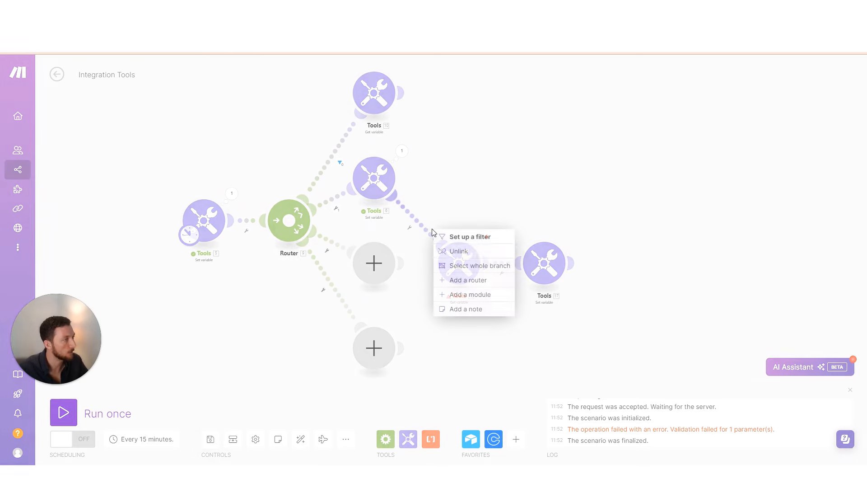
{"action": "left_click", "coordinate": [466, 252]}
Delete the empty placeholder modules so the Router reaches Tools 16, auto-align the layout, and save
{"action": "right_click", "coordinate": [387, 268]}
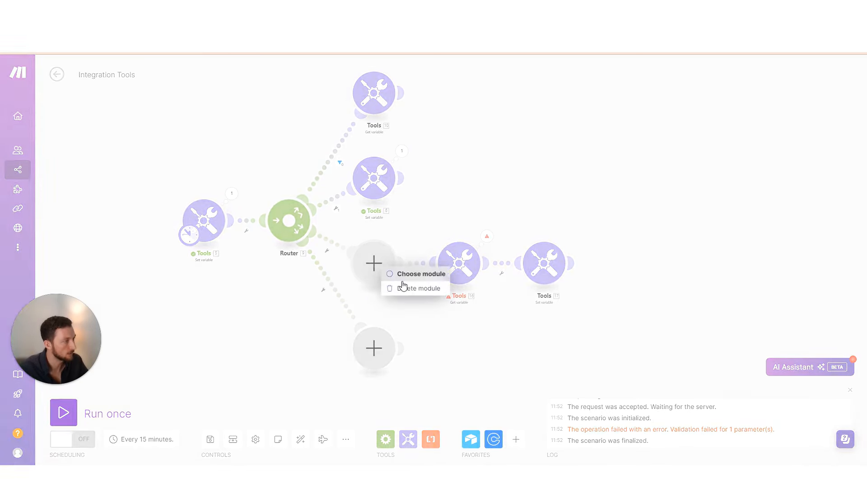
{"action": "left_click", "coordinate": [397, 286]}
{"action": "right_click", "coordinate": [395, 368]}
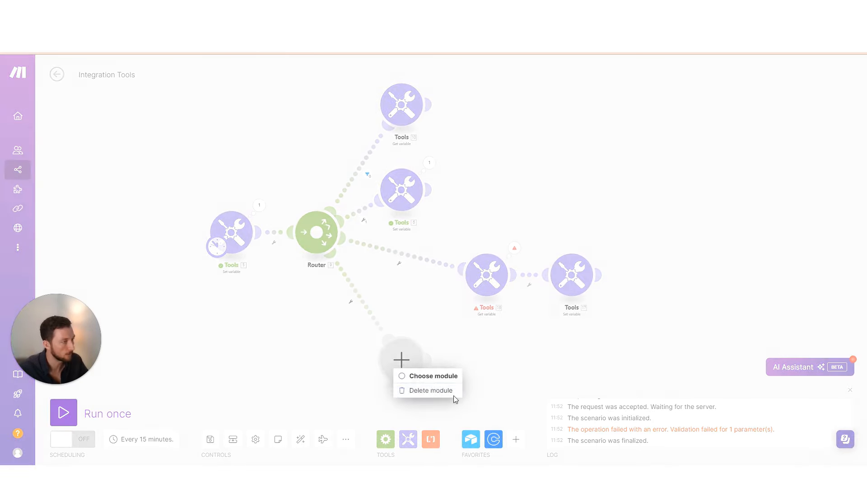
{"action": "left_click", "coordinate": [418, 390]}
{"action": "left_click", "coordinate": [301, 439]}
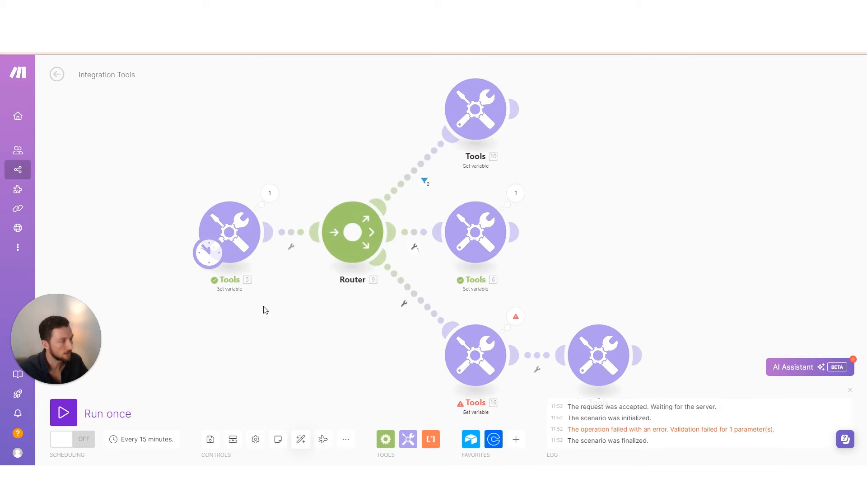
{"action": "left_click", "coordinate": [211, 440]}
Run the rewired scenario once, then switch to the terms glossary document
{"action": "left_click", "coordinate": [63, 412]}
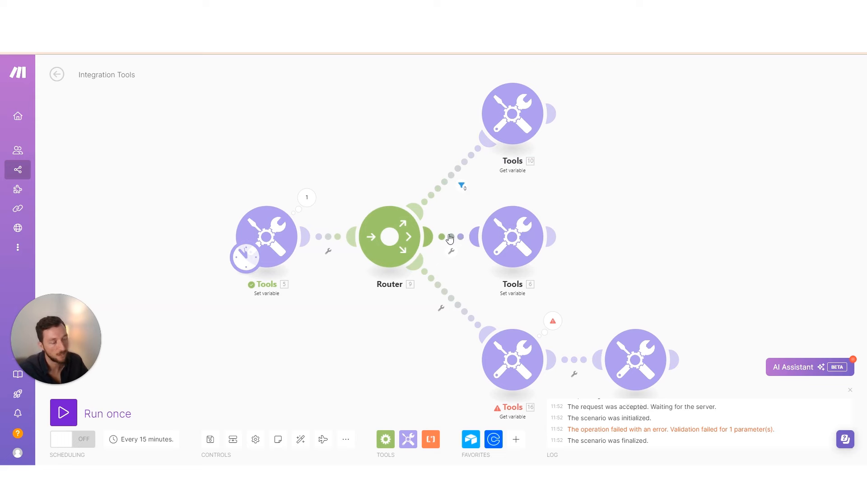
{"action": "scroll", "coordinate": [451, 276], "scroll_direction": "down", "scroll_amount": 1}
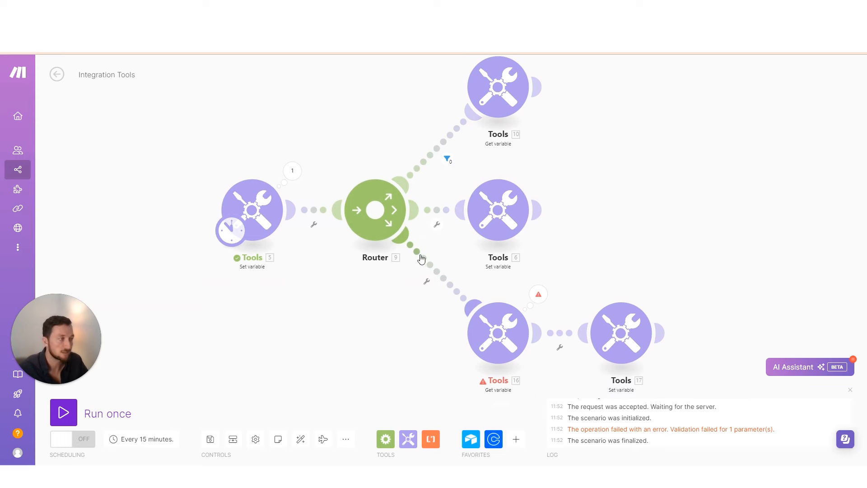
{"action": "scroll", "coordinate": [436, 273], "scroll_direction": "right", "scroll_amount": 4}
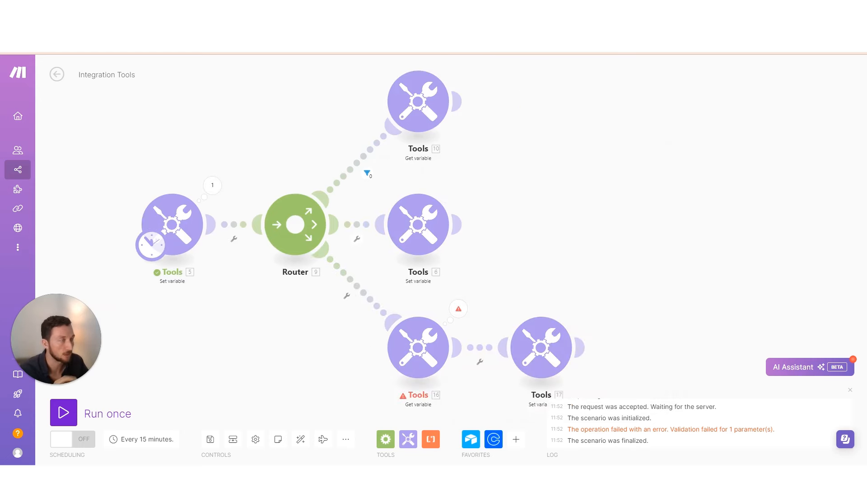
{"action": "left_click", "coordinate": [176, 45]}
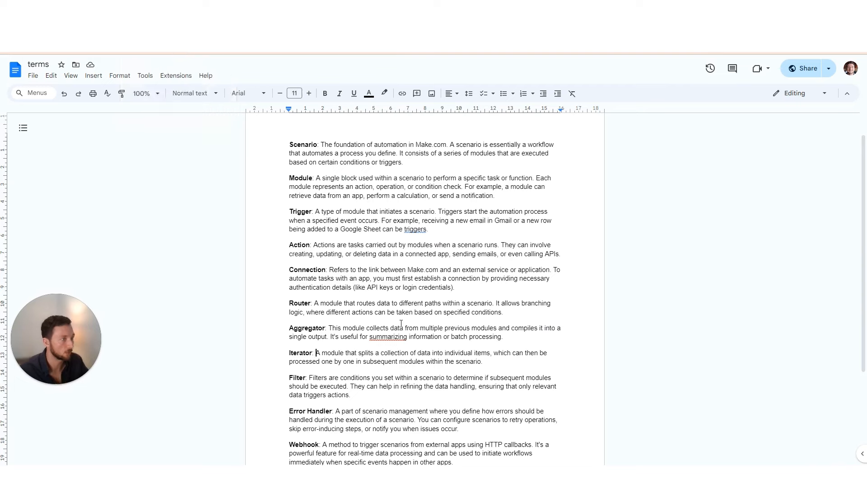
Scroll the terms glossary down to the Error Handler entry, then return to the Make tab
{"action": "scroll", "coordinate": [378, 335], "scroll_direction": "down", "scroll_amount": 3}
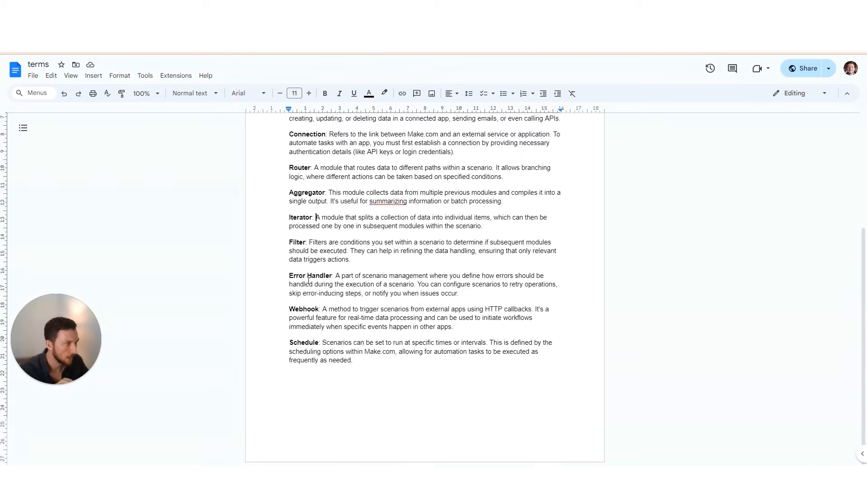
{"action": "key", "text": "ctrl+shift+Tab"}
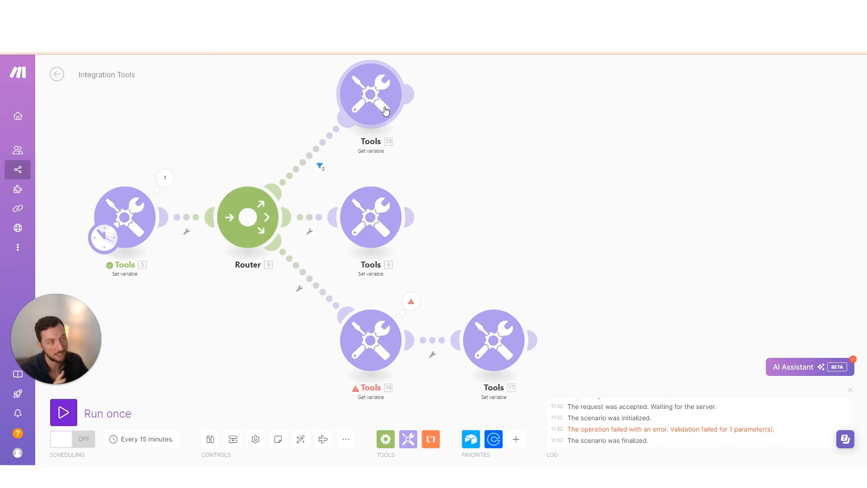
{"action": "scroll", "coordinate": [456, 271], "scroll_direction": "down", "scroll_amount": 3}
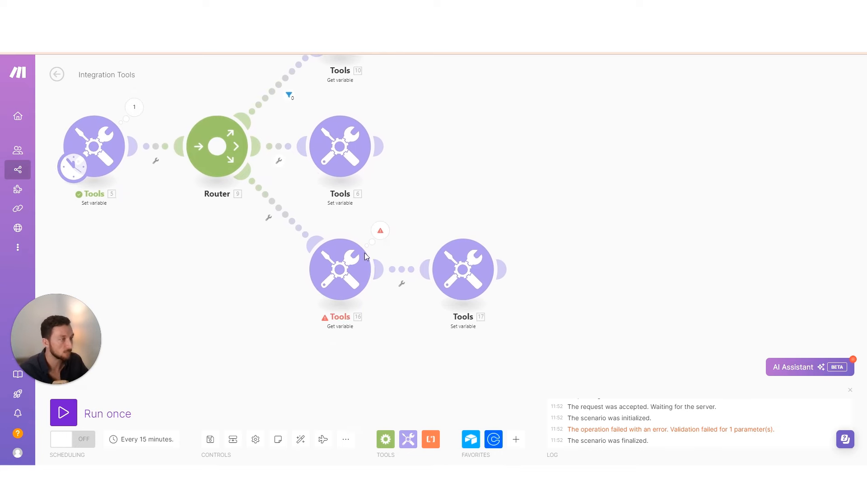
{"action": "left_click", "coordinate": [382, 231]}
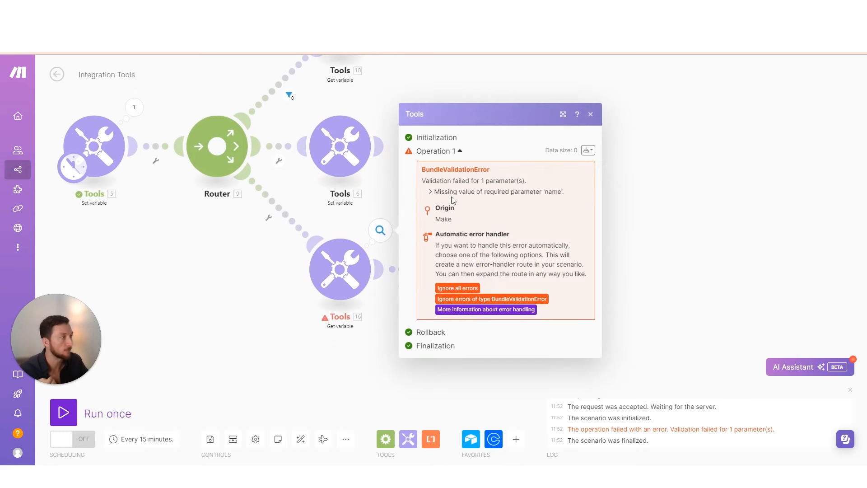
{"action": "left_click_drag", "start_coordinate": [450, 194], "coordinate": [568, 200]}
{"action": "left_click", "coordinate": [355, 280]}
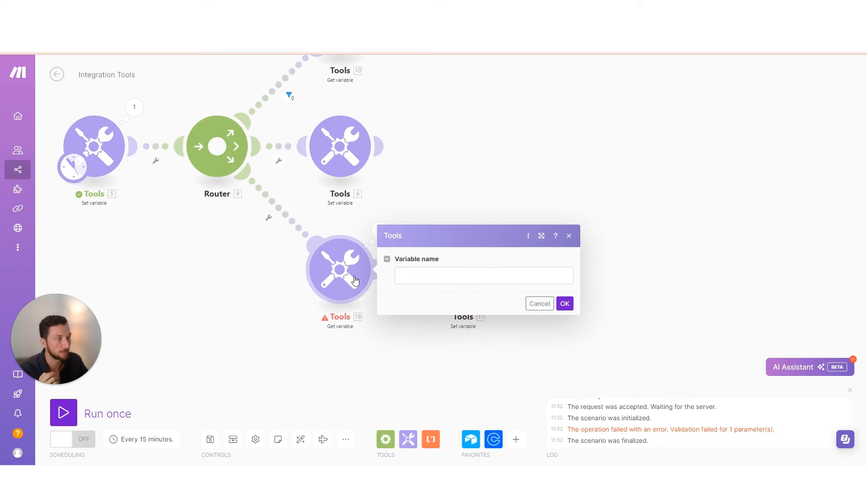
{"action": "left_click", "coordinate": [458, 281]}
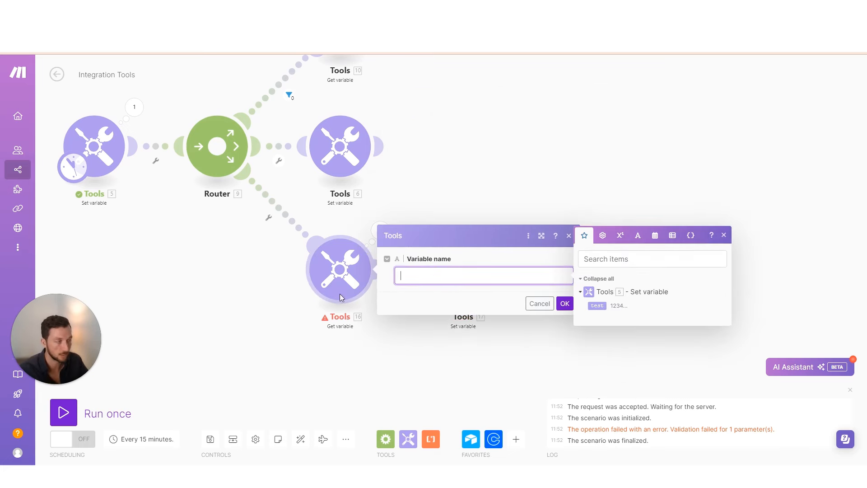
{"action": "key", "text": "Escape"}
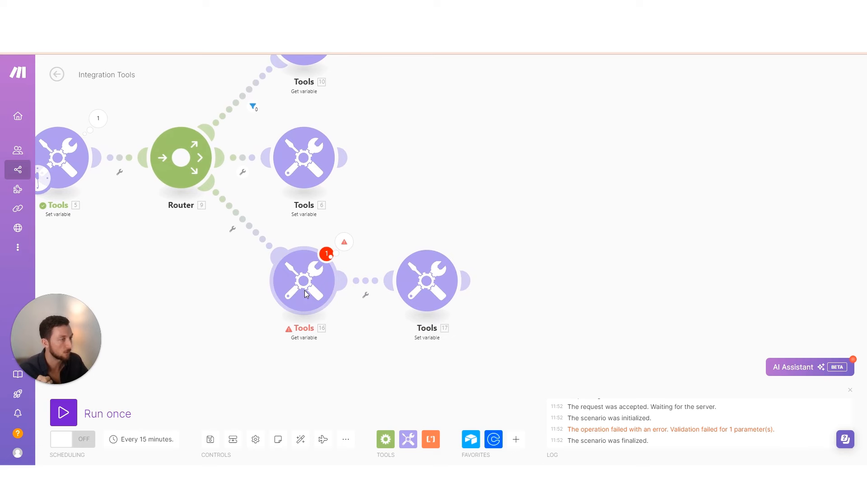
Attach an Ignore error handler to the Tools 16 module and run the scenario once
{"action": "right_click", "coordinate": [305, 292]}
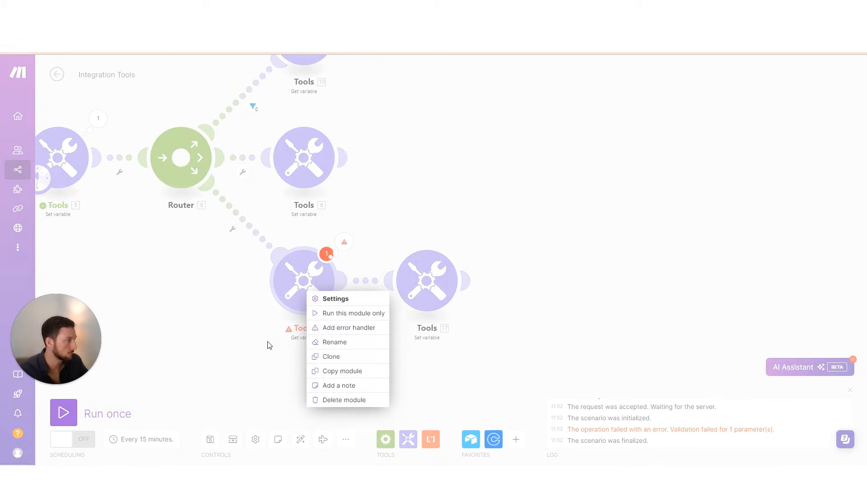
{"action": "right_click", "coordinate": [298, 279]}
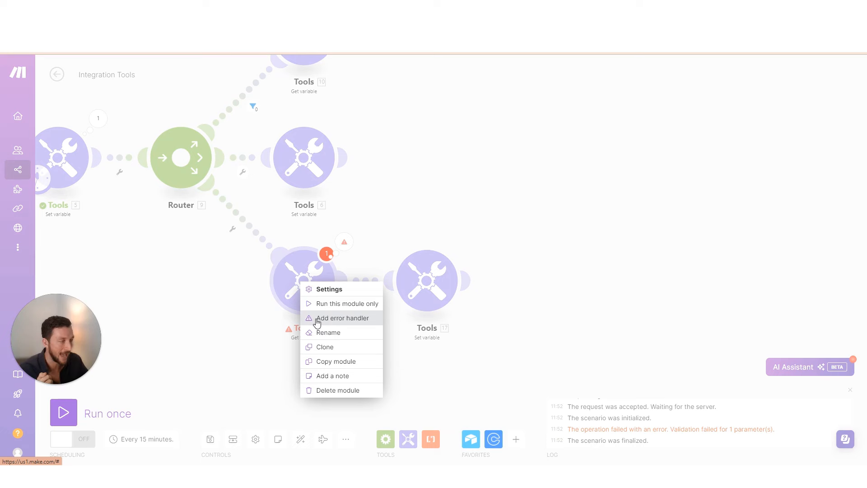
{"action": "scroll", "coordinate": [269, 316], "scroll_direction": "down", "scroll_amount": 3}
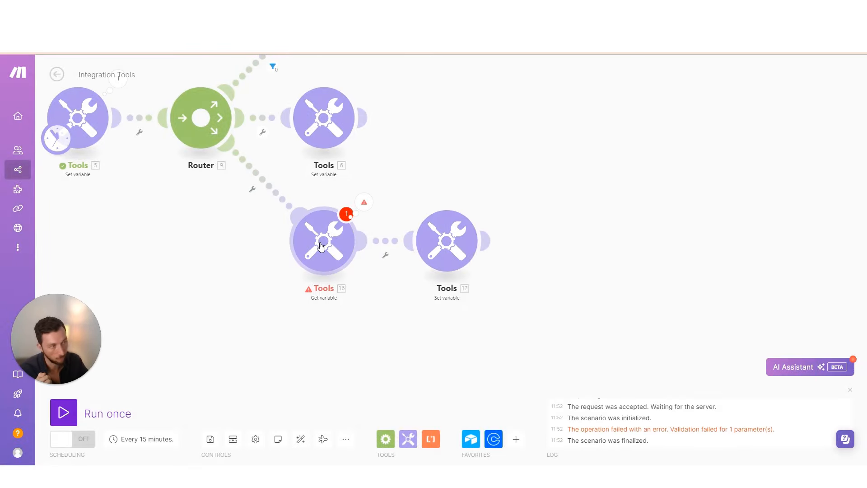
{"action": "right_click", "coordinate": [321, 245]}
{"action": "left_click", "coordinate": [193, 138]}
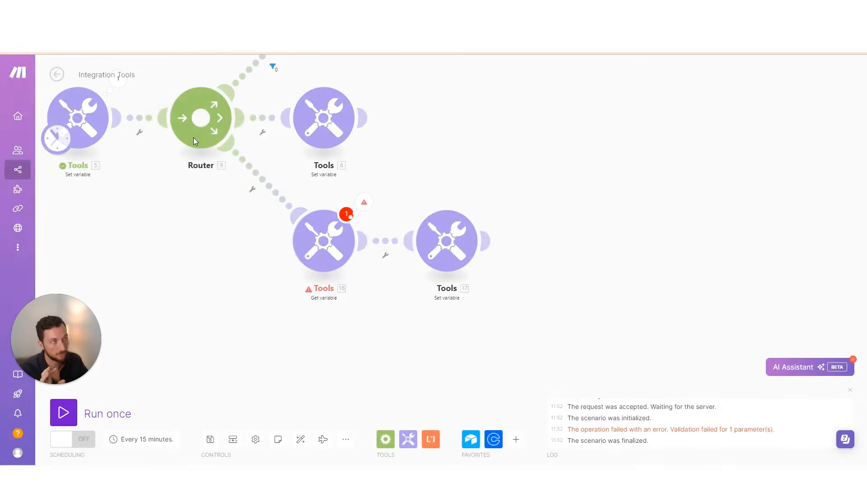
{"action": "right_click", "coordinate": [197, 125]}
{"action": "right_click", "coordinate": [316, 239]}
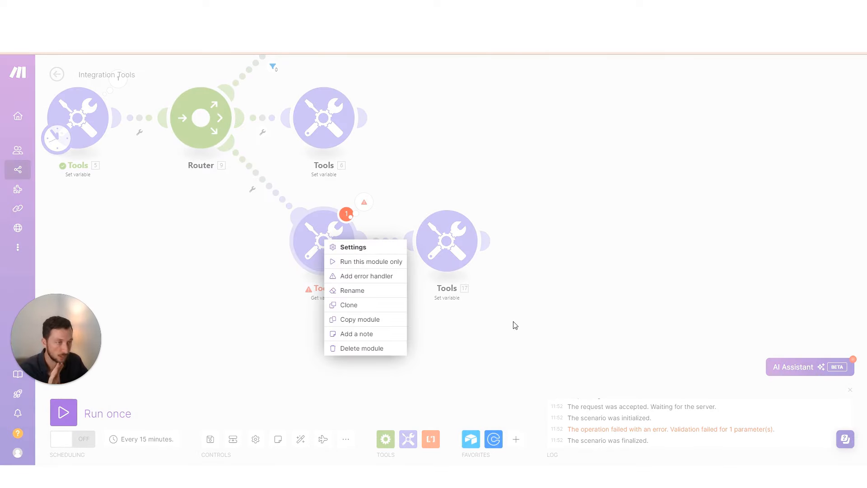
{"action": "left_click", "coordinate": [370, 281]}
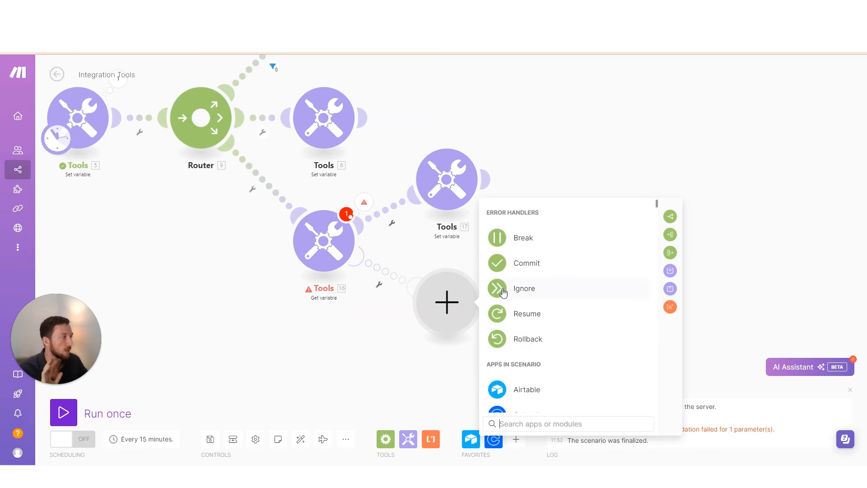
{"action": "left_click", "coordinate": [527, 293]}
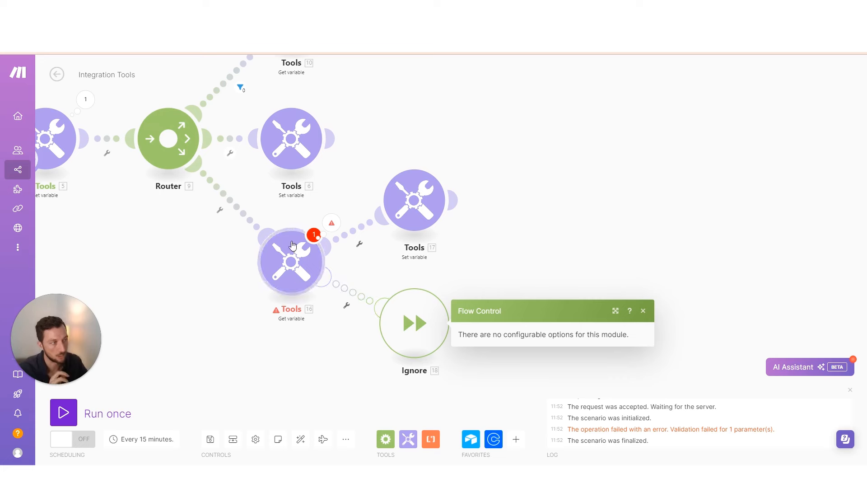
{"action": "left_click", "coordinate": [63, 413]}
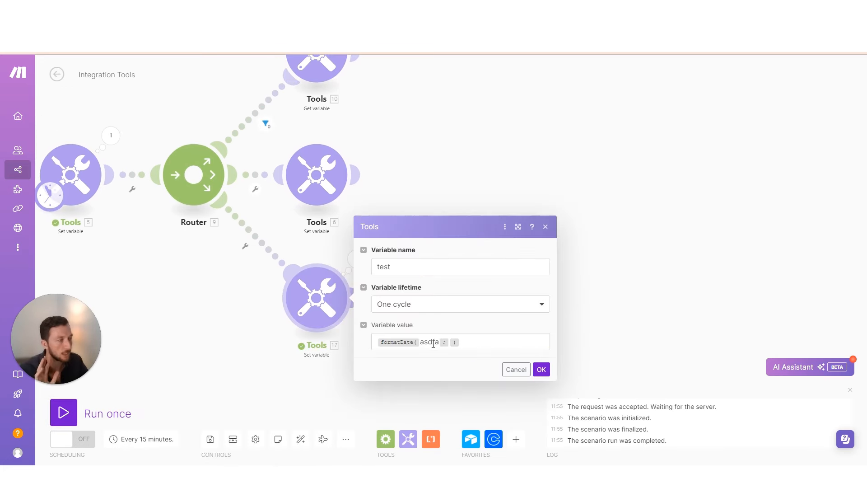
Inspect Tools 17's variable value formatDate(asdfa) and the formatDate help, then close the settings
{"action": "double_click", "coordinate": [433, 344]}
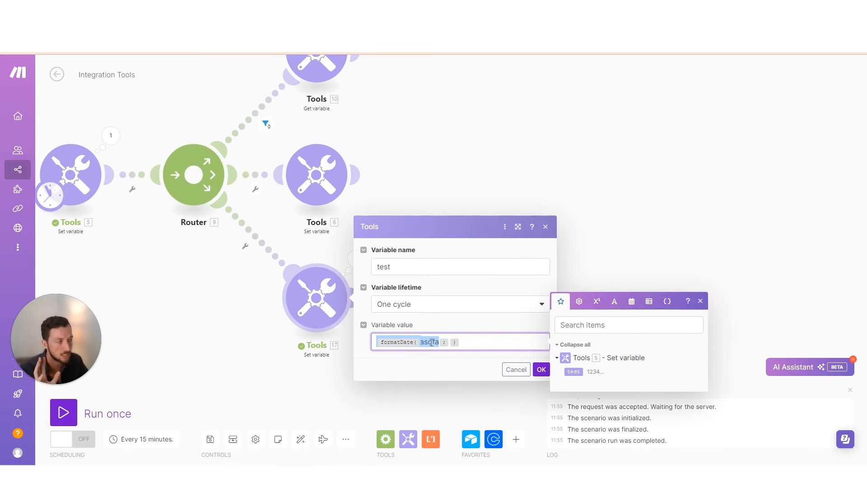
{"action": "left_click", "coordinate": [447, 325]}
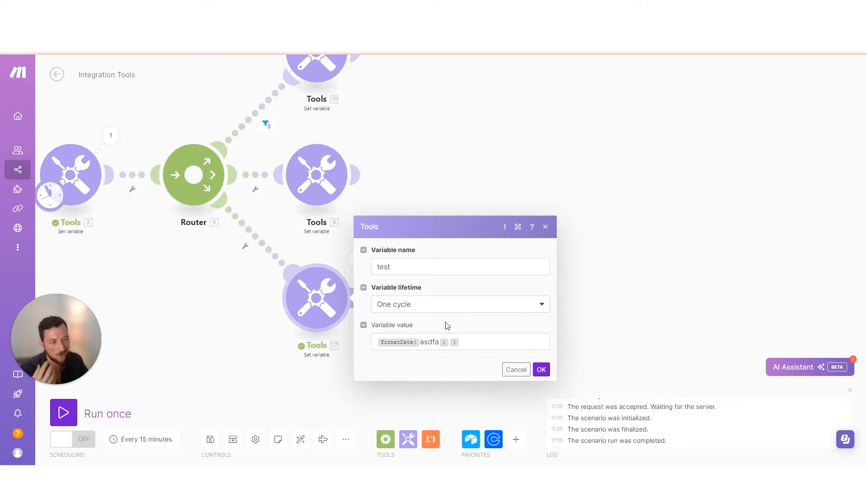
{"action": "double_click", "coordinate": [421, 345]}
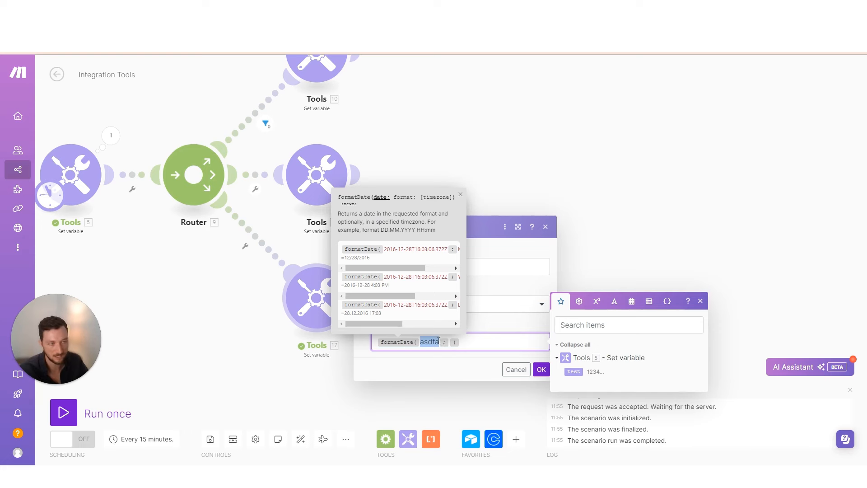
{"action": "left_click", "coordinate": [506, 326]}
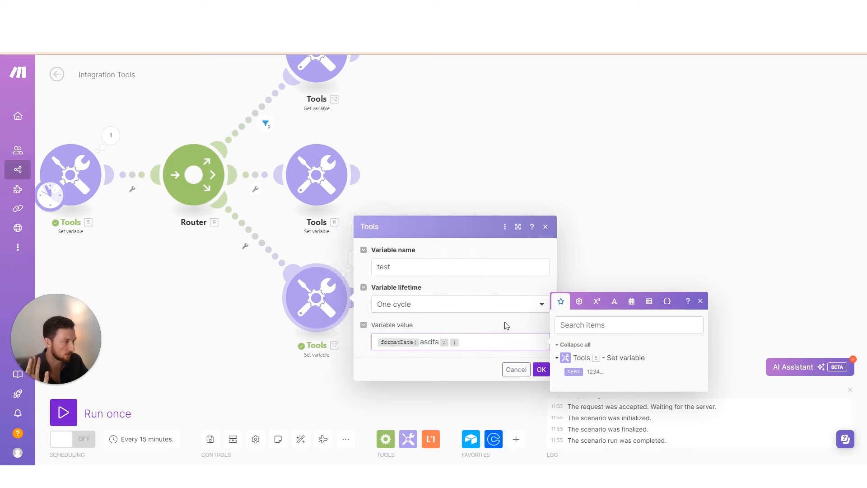
{"action": "left_click", "coordinate": [319, 364]}
Open the handled formatDate error's details and read the error message
{"action": "left_click", "coordinate": [319, 251]}
{"action": "left_click_drag", "start_coordinate": [396, 269], "coordinate": [458, 278]}
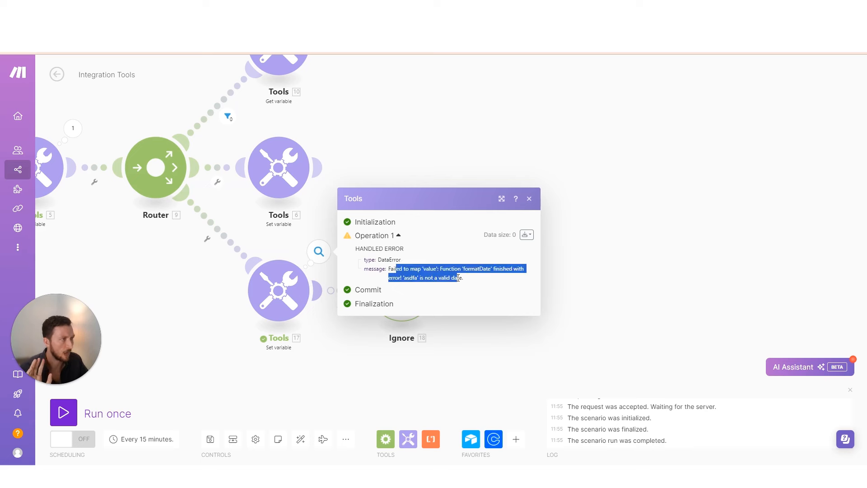
{"action": "left_click", "coordinate": [395, 383]}
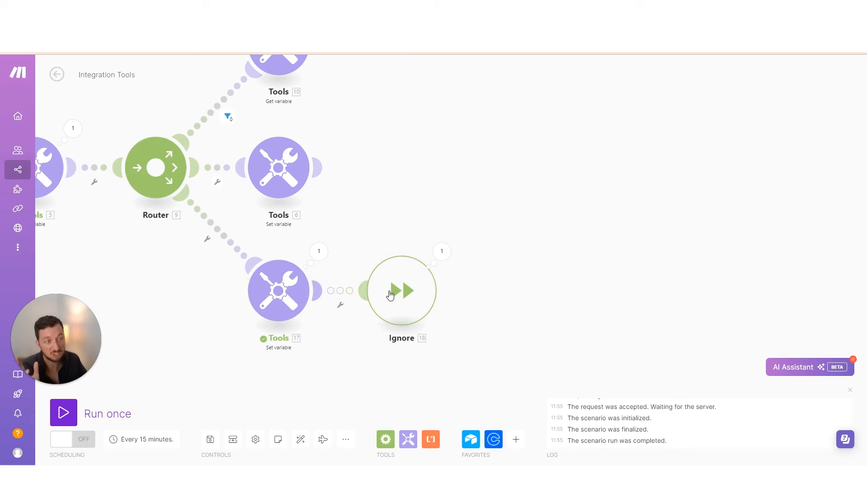
Move the Ignore handler below Tools 17 and place a clone of Tools 6 between them
{"action": "left_click_drag", "start_coordinate": [391, 295], "coordinate": [355, 392]}
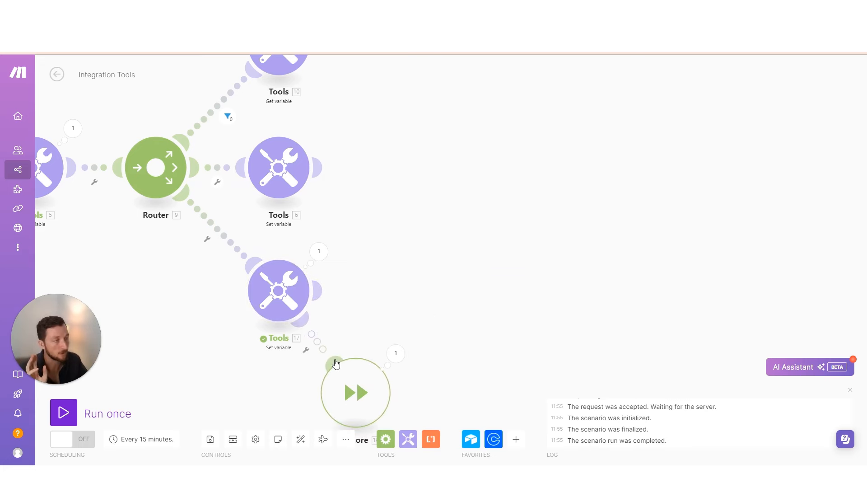
{"action": "right_click", "coordinate": [285, 158]}
{"action": "left_click", "coordinate": [301, 220]}
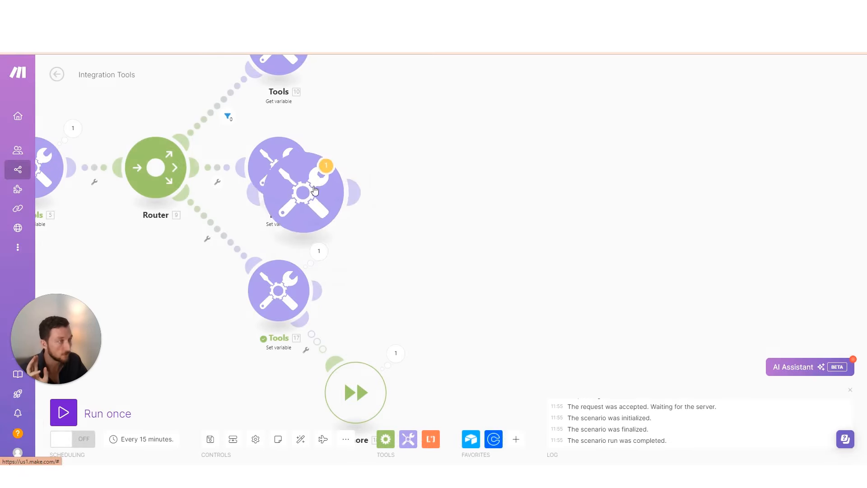
{"action": "left_click", "coordinate": [400, 299]}
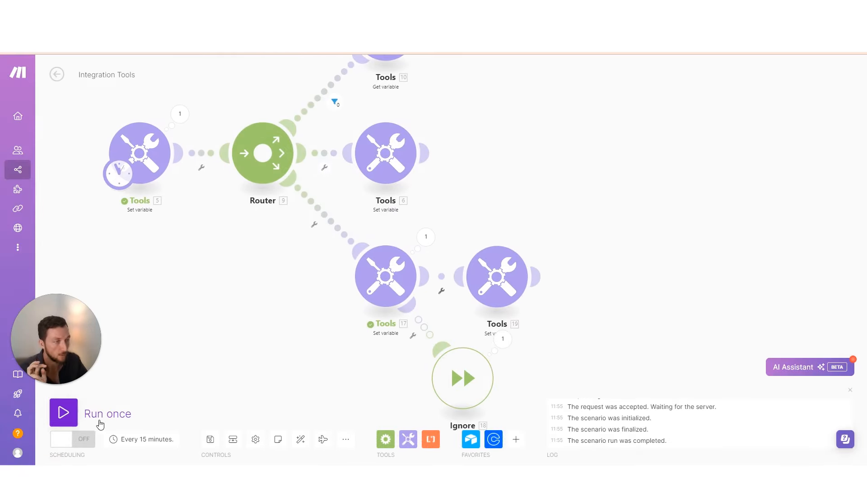
Run the scenario once and reposition the cloned Tools 19 beside Tools 17
{"action": "left_click", "coordinate": [63, 412]}
{"action": "left_click_drag", "start_coordinate": [467, 351], "coordinate": [318, 329]}
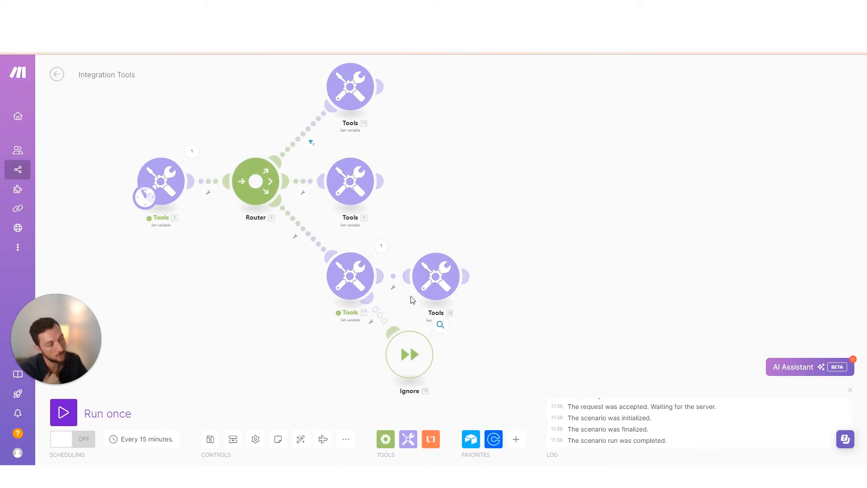
{"action": "left_click_drag", "start_coordinate": [436, 276], "coordinate": [492, 208]}
{"action": "left_click_drag", "start_coordinate": [473, 270], "coordinate": [429, 286]}
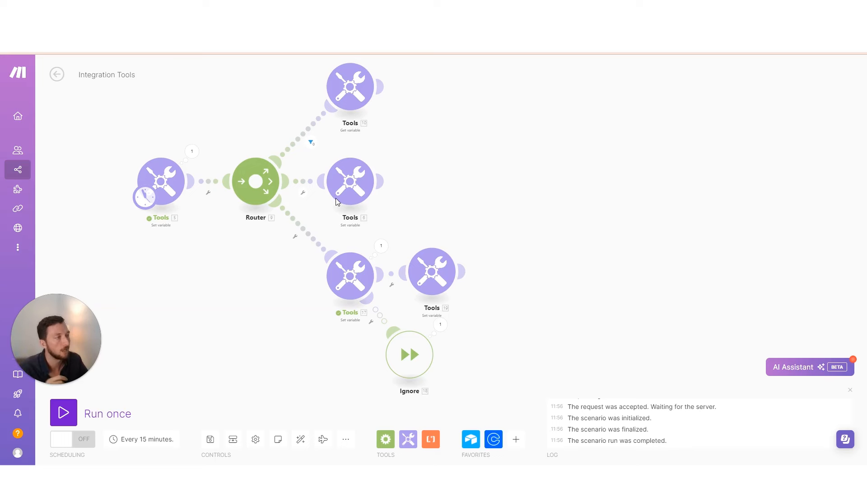
Clone Tools 6 again as a new Router route and auto-align the whole scenario
{"action": "right_click", "coordinate": [348, 184]}
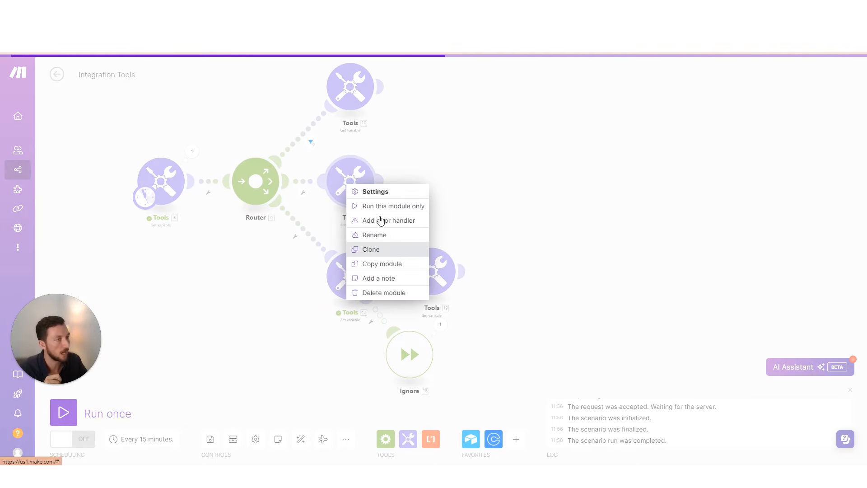
{"action": "left_click", "coordinate": [375, 249]}
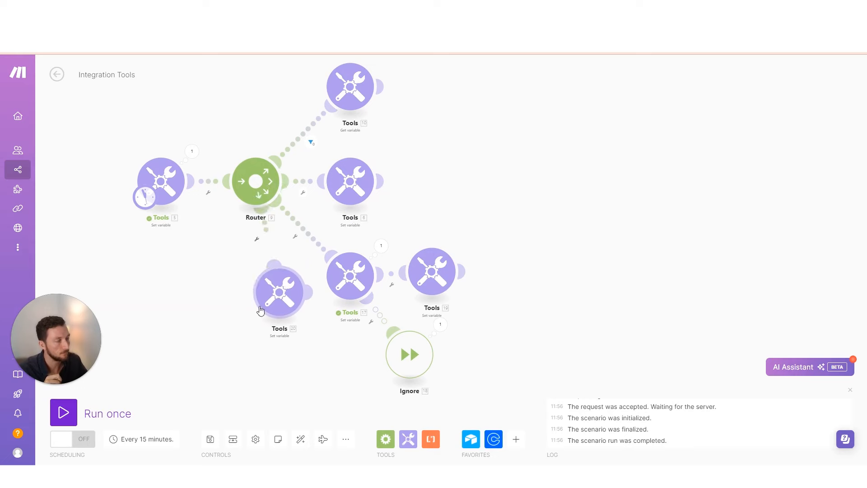
{"action": "left_click", "coordinate": [260, 310]}
{"action": "left_click", "coordinate": [300, 439]}
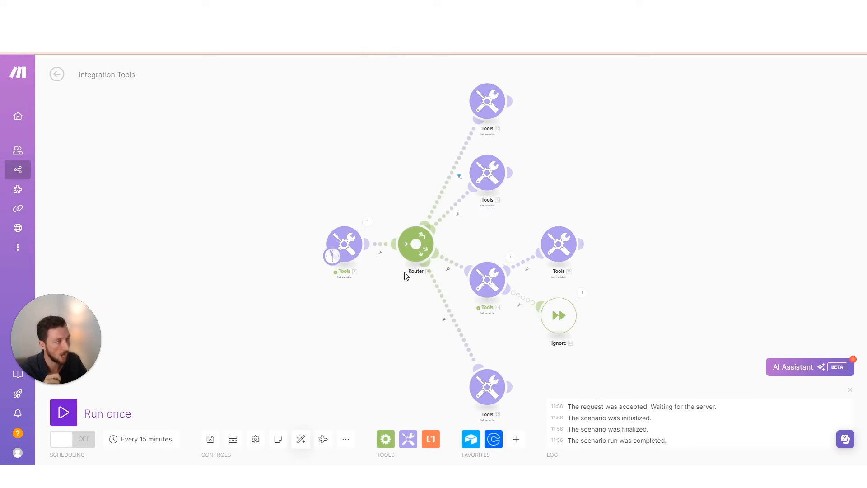
Run the scenario once, play the Explain flow animation, then select the Aggregator and Iterator paragraphs
{"action": "left_click", "coordinate": [63, 412]}
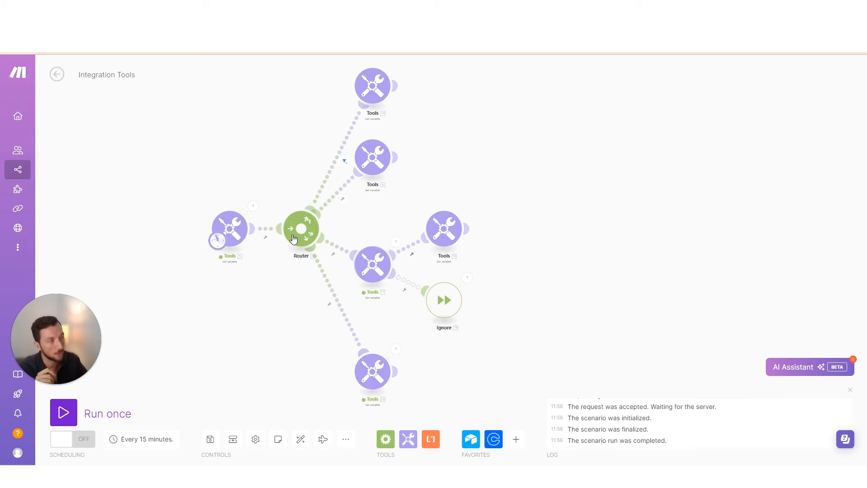
{"action": "left_click", "coordinate": [322, 439]}
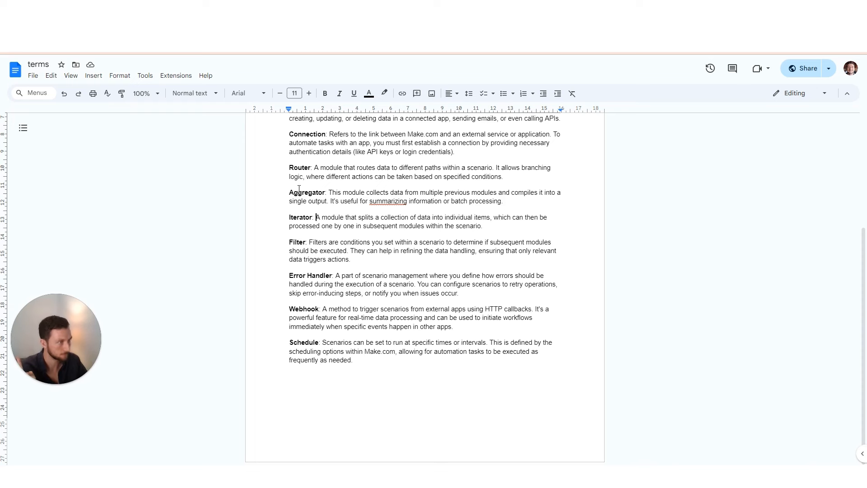
{"action": "left_click_drag", "start_coordinate": [289, 192], "coordinate": [485, 232]}
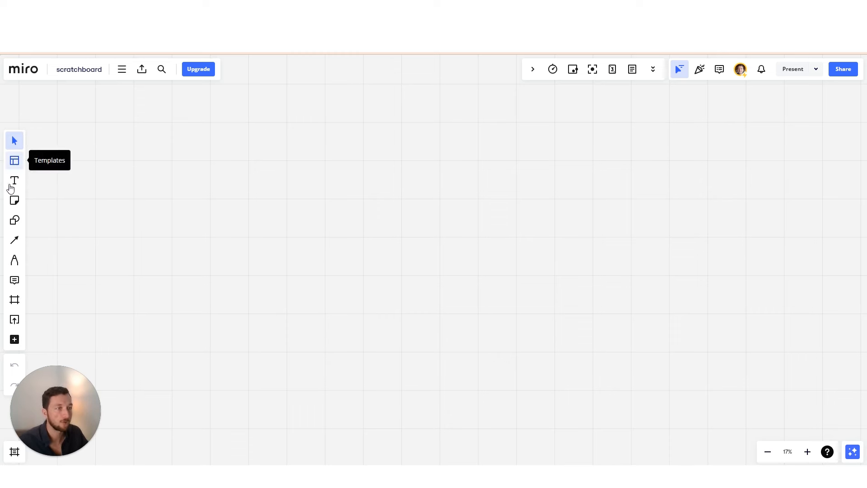
Draw a rectangle labelled 'call app / scheduler app' on the Miro board
{"action": "left_click", "coordinate": [15, 220]}
{"action": "left_click_drag", "start_coordinate": [100, 200], "coordinate": [173, 284]}
{"action": "type", "text": "call app / scheduler app"}
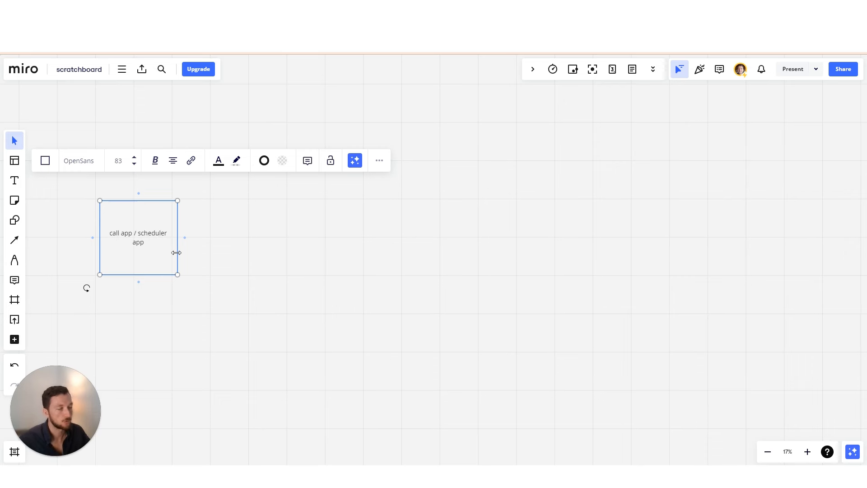
{"action": "left_click_drag", "start_coordinate": [174, 254], "coordinate": [113, 226]}
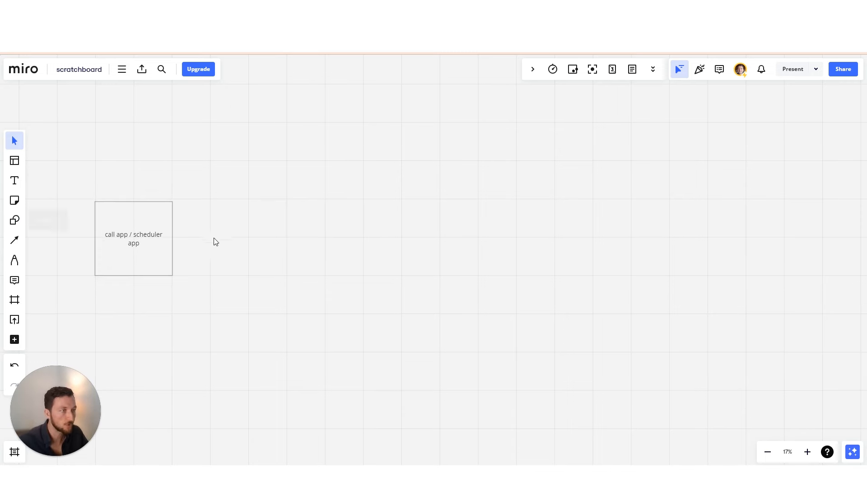
Add a connected box to its right labelled 'email platform - subscribe'
{"action": "left_click", "coordinate": [174, 241]}
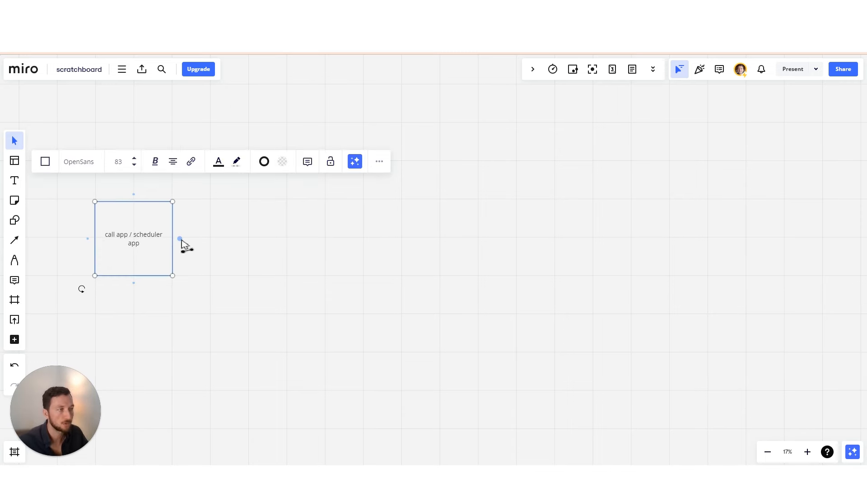
{"action": "left_click", "coordinate": [180, 238]}
{"action": "left_click_drag", "start_coordinate": [234, 247], "coordinate": [305, 249]}
{"action": "double_click", "coordinate": [285, 237]}
{"action": "type", "text": "ema"}
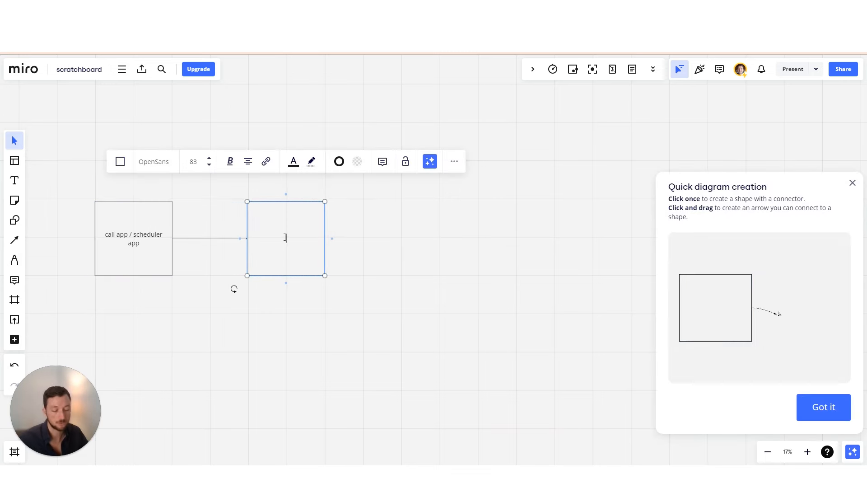
{"action": "type", "text": "il platform"}
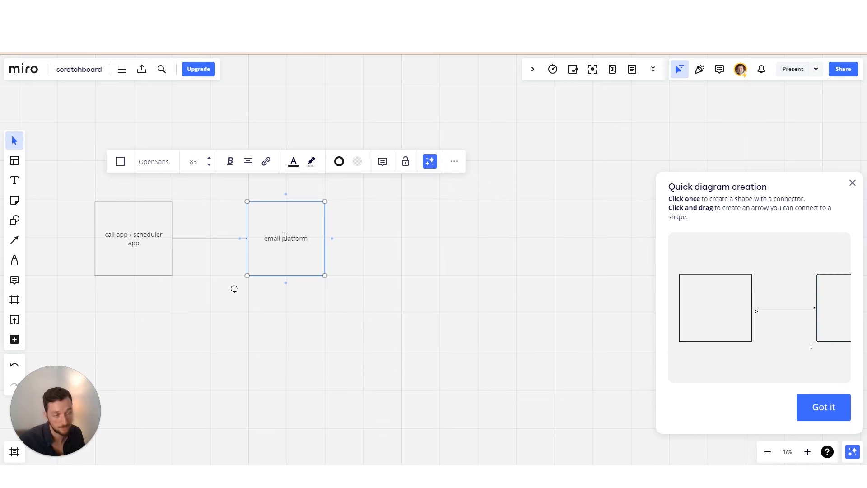
{"action": "left_click", "coordinate": [286, 291]}
{"action": "left_click", "coordinate": [283, 270]}
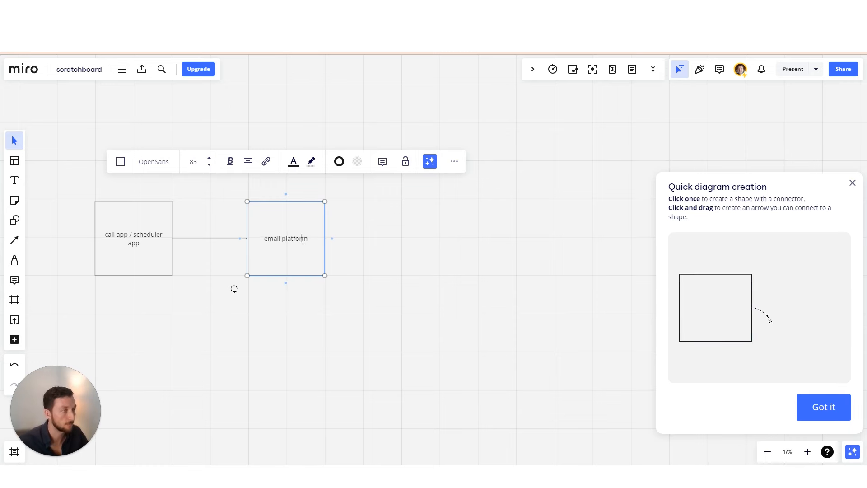
{"action": "type", "text": "- subscribe"}
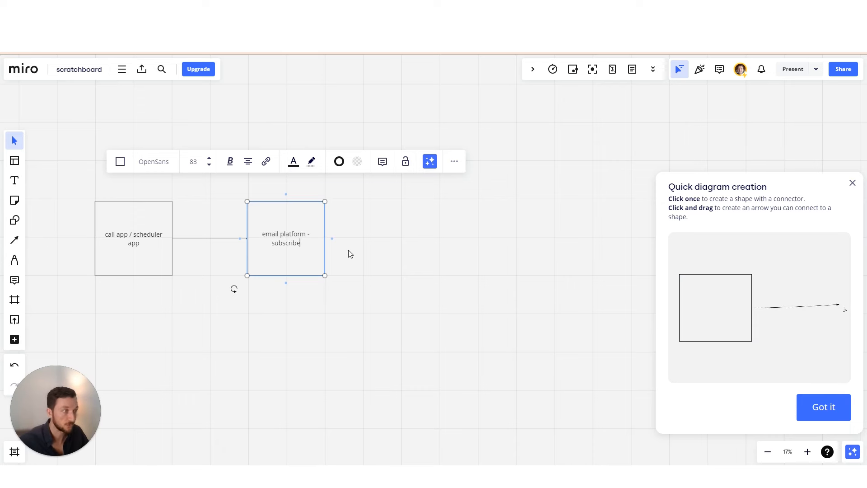
{"action": "left_click", "coordinate": [336, 244]}
Connect a new square labelled 'start email sequence' to the right of the email platform box
{"action": "left_click", "coordinate": [325, 238]}
{"action": "left_click_drag", "start_coordinate": [333, 238], "coordinate": [399, 239]}
{"action": "left_click", "coordinate": [340, 240]}
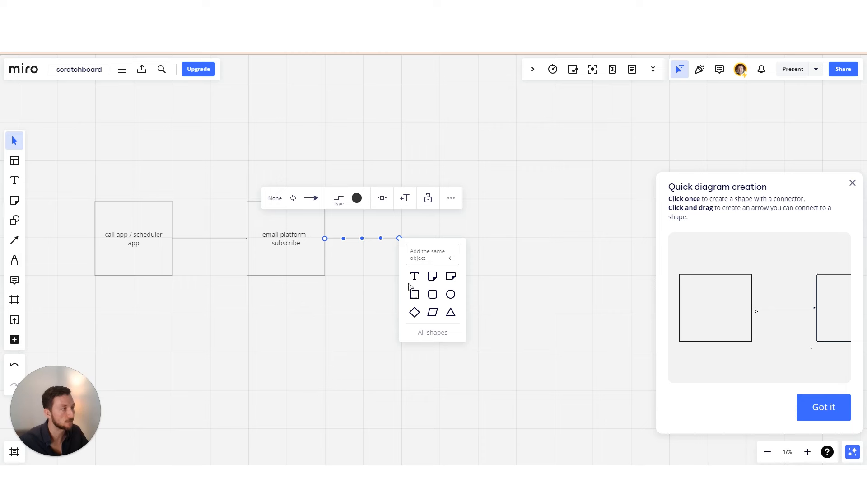
{"action": "left_click", "coordinate": [415, 294]}
{"action": "type", "text": "start email sequence"}
{"action": "left_click", "coordinate": [416, 307]}
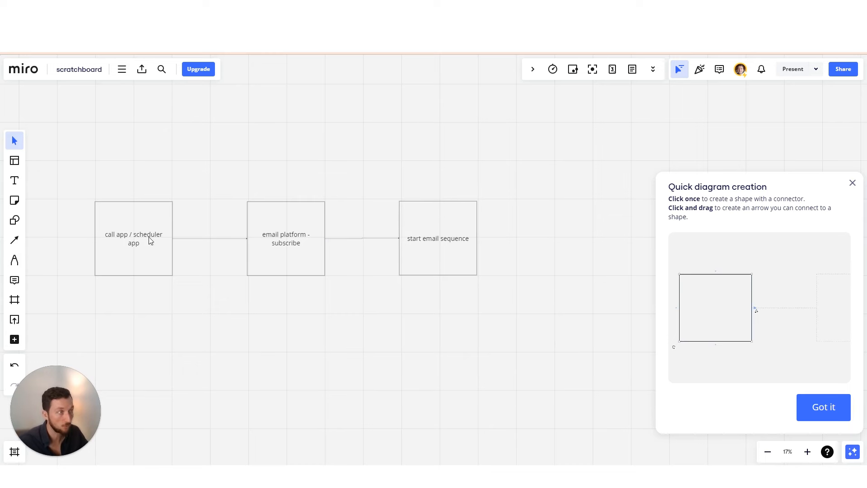
Realign the call app box and place a second 'start email sequence' box below the first
{"action": "left_click_drag", "start_coordinate": [142, 204], "coordinate": [86, 208]}
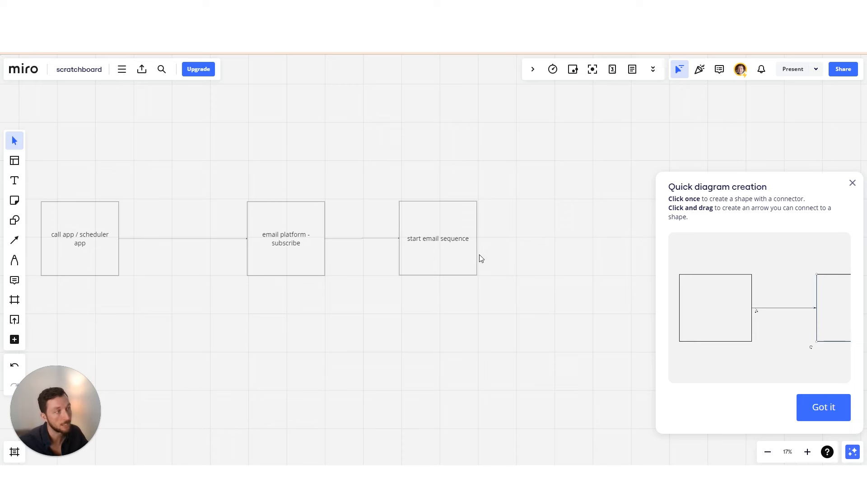
{"action": "left_click_drag", "start_coordinate": [87, 208], "coordinate": [137, 204]}
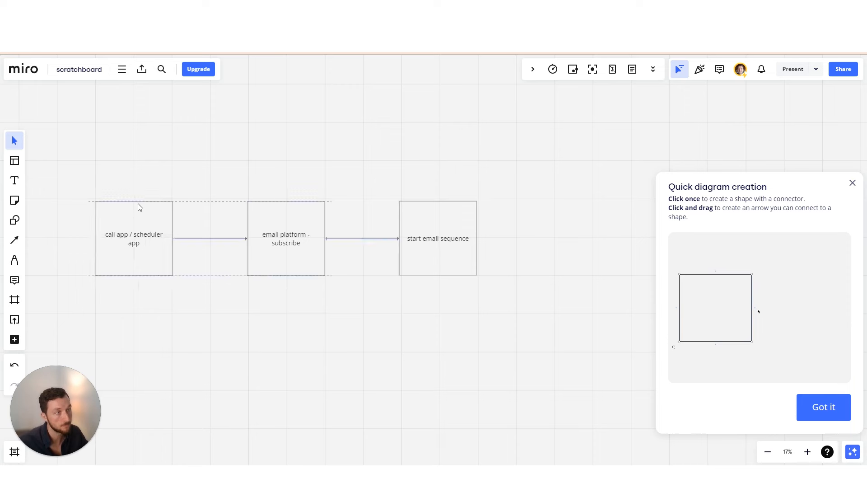
{"action": "left_click_drag", "start_coordinate": [447, 211], "coordinate": [506, 343]}
{"action": "left_click_drag", "start_coordinate": [454, 353], "coordinate": [330, 240]}
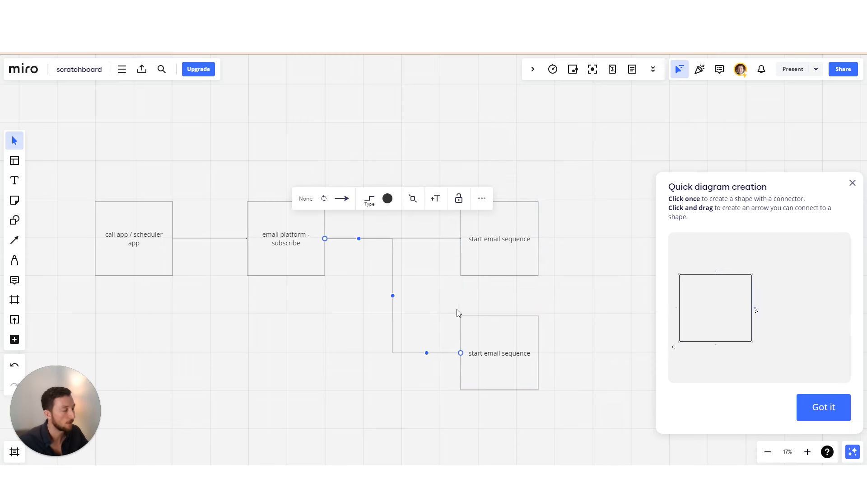
{"action": "left_click", "coordinate": [499, 246]}
{"action": "left_click", "coordinate": [501, 240]}
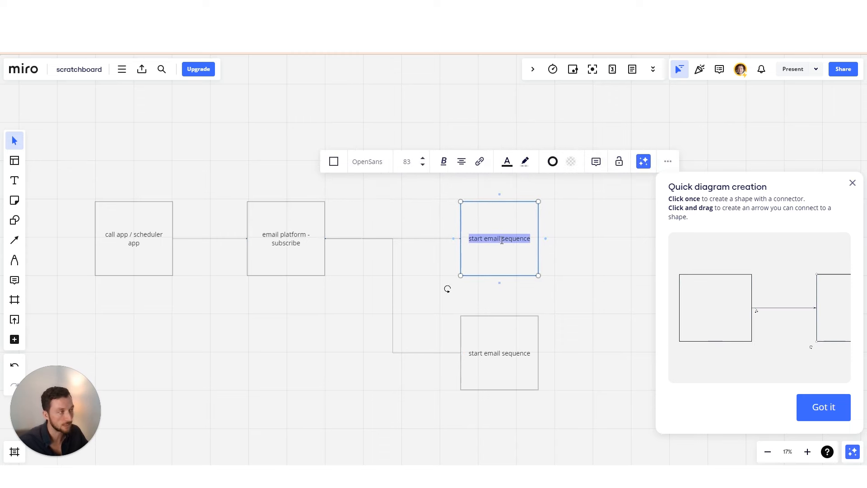
{"action": "left_click", "coordinate": [504, 356]}
{"action": "triple_click", "coordinate": [504, 357]}
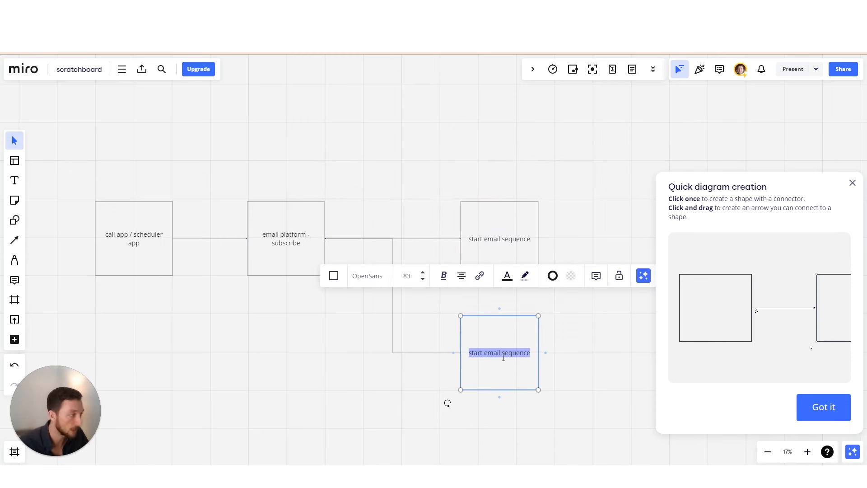
Copy a 'start email sequence' box upward as a third branch connected to the email platform box
{"action": "left_click", "coordinate": [498, 229]}
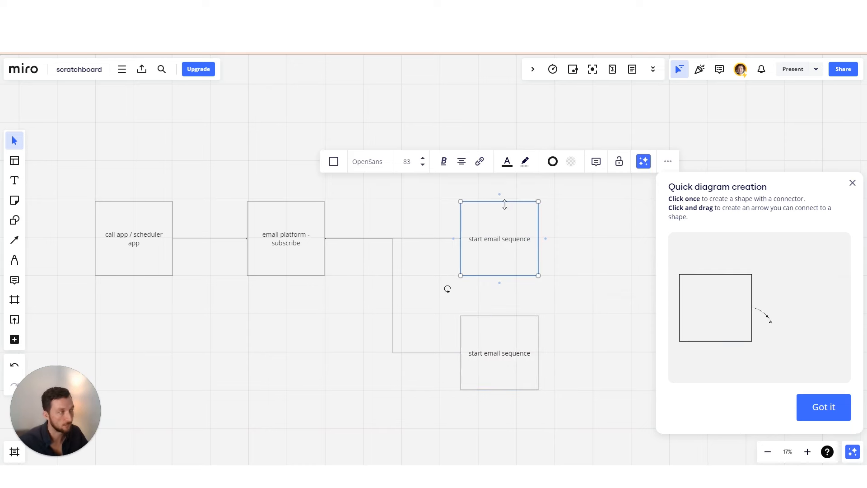
{"action": "left_click_drag", "start_coordinate": [517, 242], "coordinate": [515, 126]}
{"action": "left_click_drag", "start_coordinate": [339, 217], "coordinate": [325, 238]}
{"action": "left_click", "coordinate": [210, 273]}
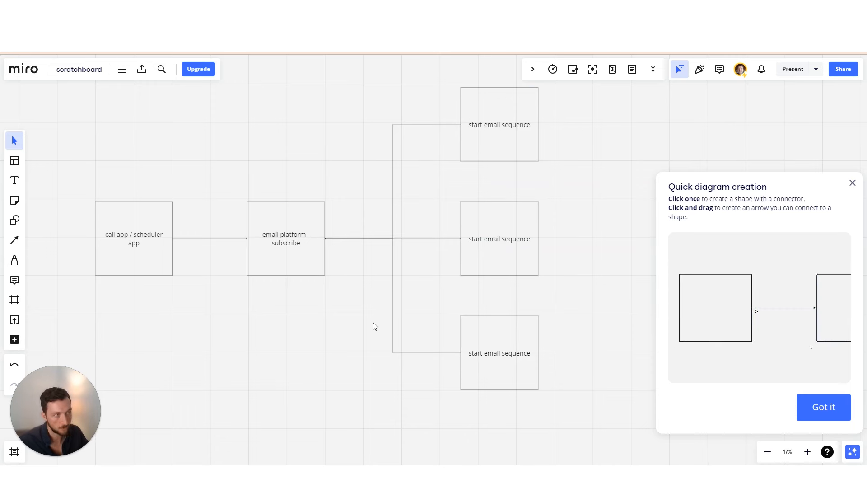
{"action": "left_click_drag", "start_coordinate": [337, 344], "coordinate": [380, 370]}
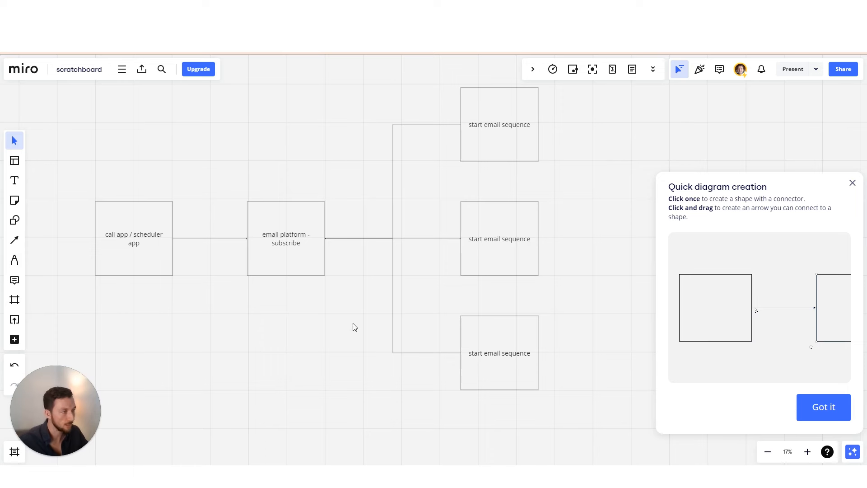
{"action": "scroll", "coordinate": [348, 332], "scroll_direction": "down", "scroll_amount": 5}
{"action": "left_click_drag", "start_coordinate": [344, 337], "coordinate": [387, 336]}
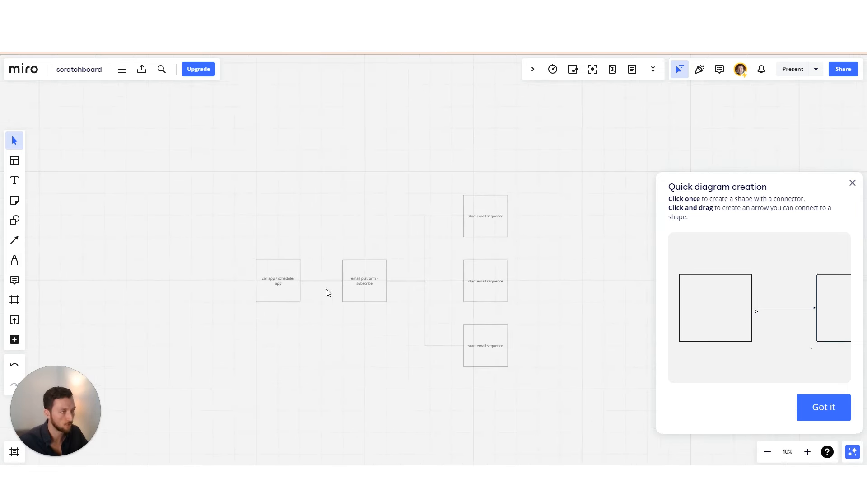
Scroll the Miro board to review the finished routing flowchart
{"action": "scroll", "coordinate": [430, 304], "scroll_direction": "up", "scroll_amount": 3}
{"action": "scroll", "coordinate": [390, 325], "scroll_direction": "right", "scroll_amount": 2}
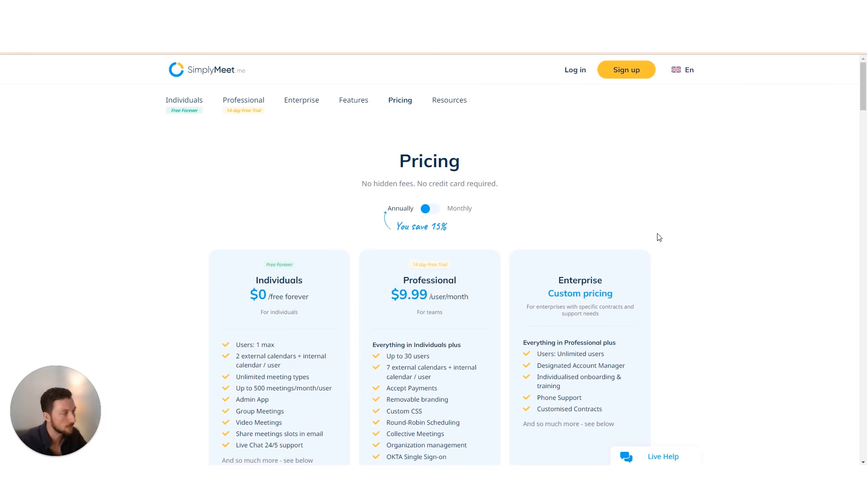
Review the SimplyMeet Individuals, Professional and Enterprise plan cards
{"action": "scroll", "coordinate": [656, 237], "scroll_direction": "down", "scroll_amount": 20}
{"action": "scroll", "coordinate": [656, 261], "scroll_direction": "down", "scroll_amount": 15}
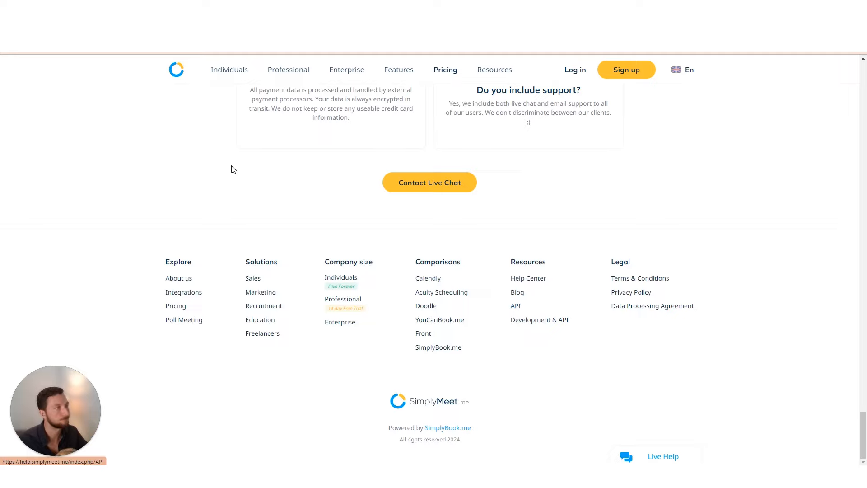
{"action": "scroll", "coordinate": [221, 203], "scroll_direction": "up", "scroll_amount": 15}
{"action": "scroll", "coordinate": [224, 266], "scroll_direction": "up", "scroll_amount": 20}
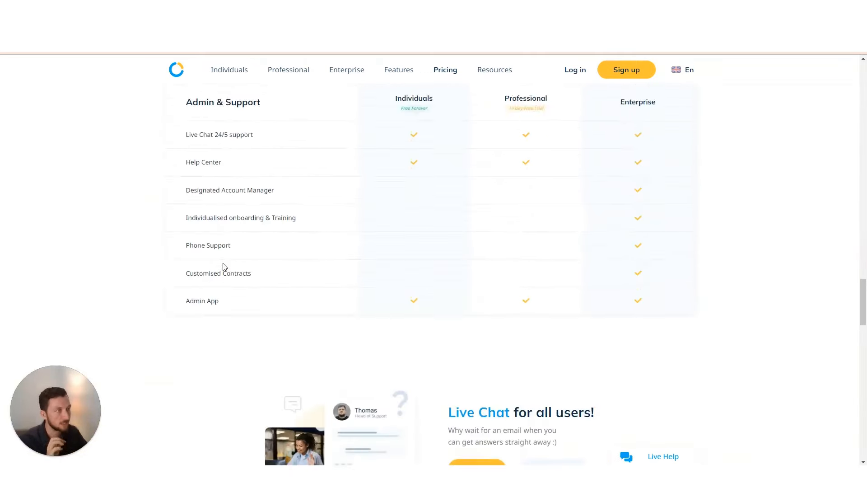
{"action": "scroll", "coordinate": [225, 264], "scroll_direction": "up", "scroll_amount": 10}
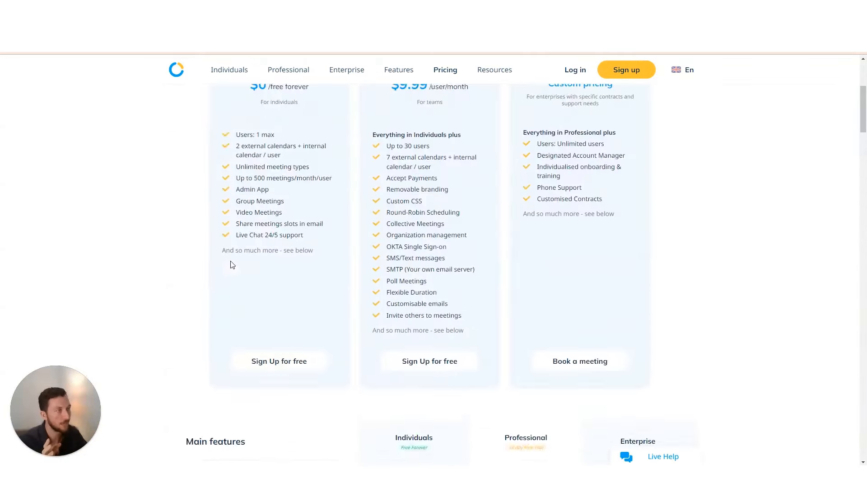
{"action": "scroll", "coordinate": [218, 269], "scroll_direction": "down", "scroll_amount": 4}
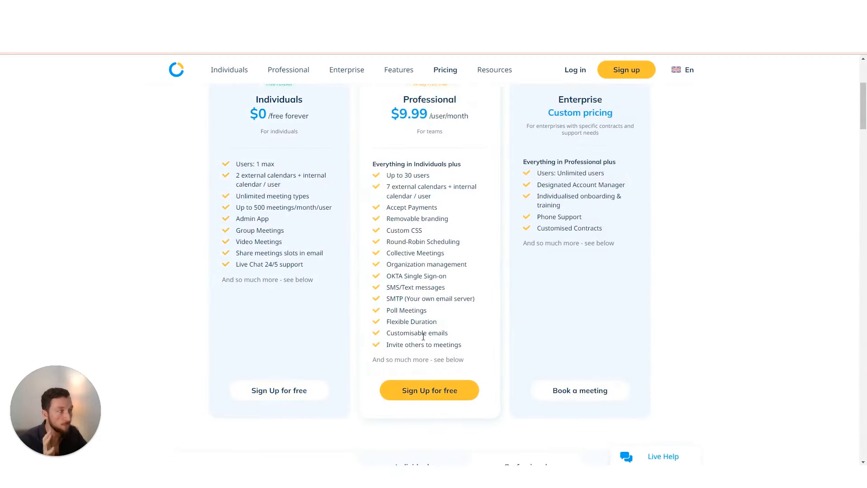
{"action": "scroll", "coordinate": [406, 293], "scroll_direction": "up", "scroll_amount": 2}
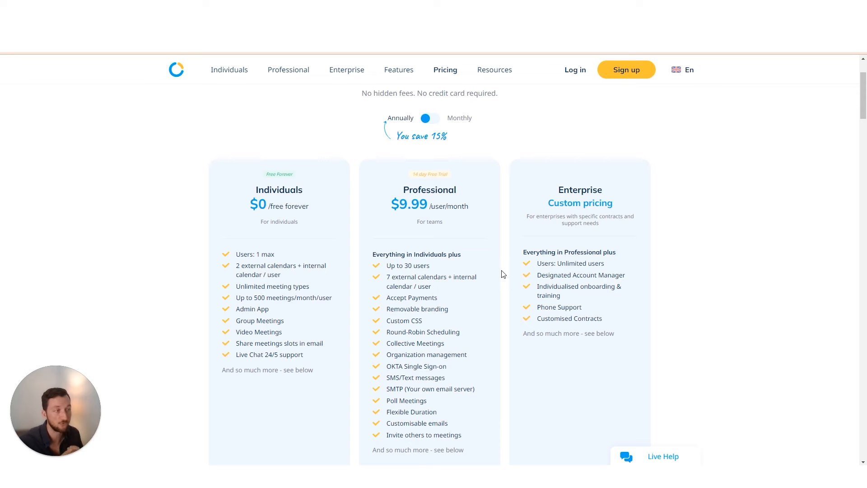
Scroll through the plan comparison tables down to the Integrations section
{"action": "mouse_move", "coordinate": [399, 70]}
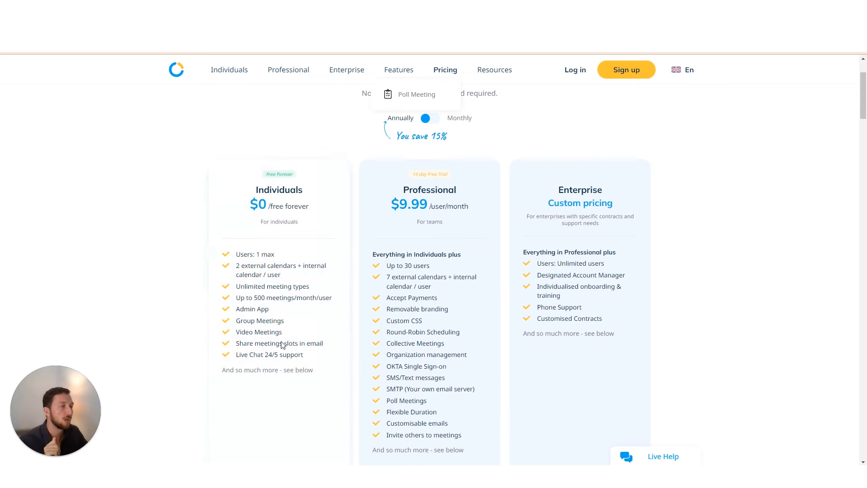
{"action": "scroll", "coordinate": [306, 320], "scroll_direction": "down", "scroll_amount": 8}
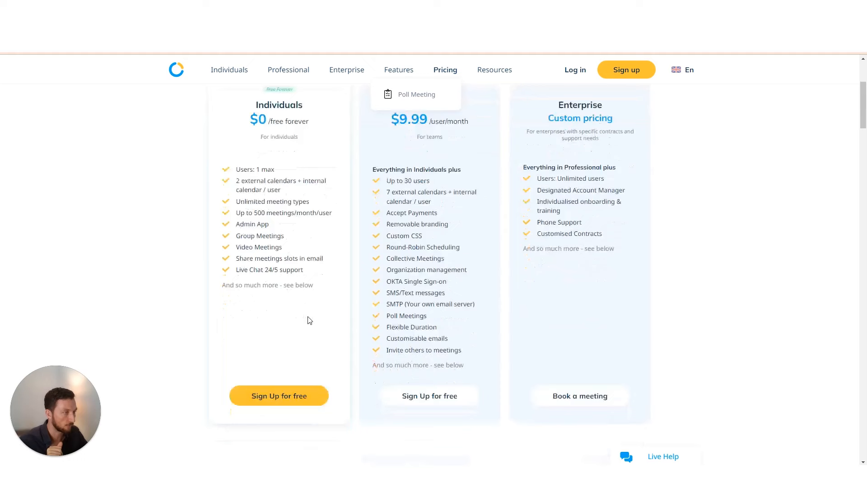
{"action": "scroll", "coordinate": [408, 242], "scroll_direction": "down", "scroll_amount": 10}
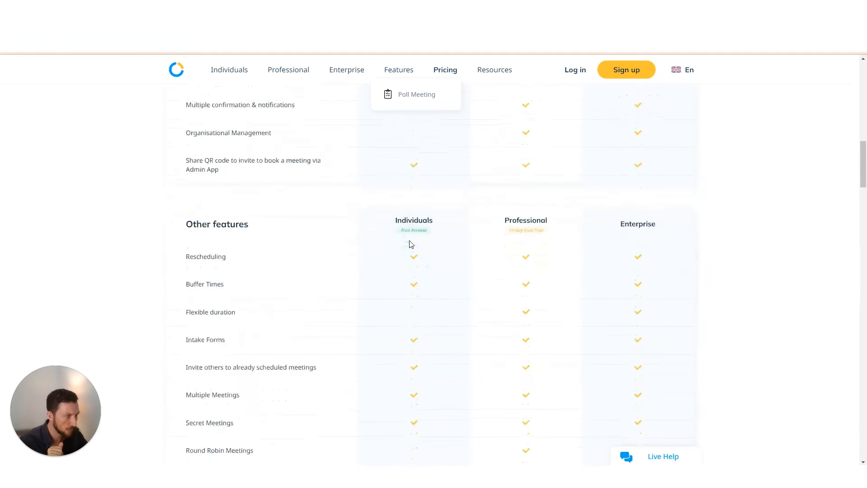
{"action": "scroll", "coordinate": [409, 243], "scroll_direction": "down", "scroll_amount": 15}
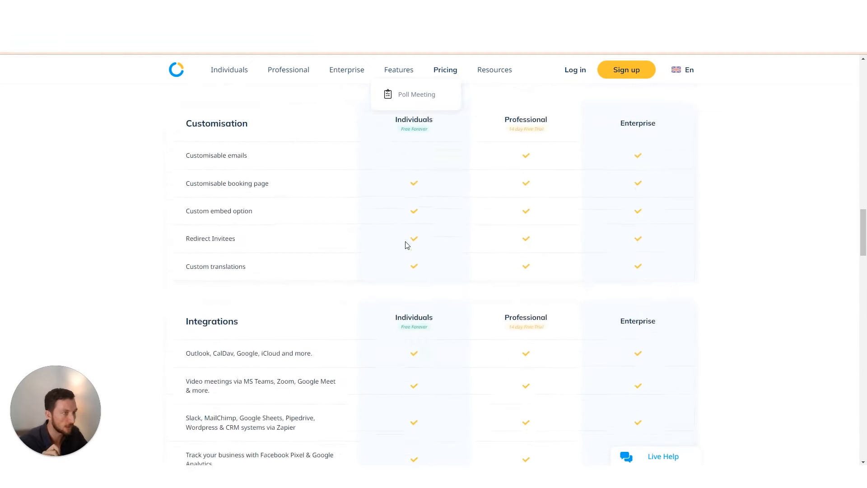
{"action": "scroll", "coordinate": [405, 244], "scroll_direction": "down", "scroll_amount": 2}
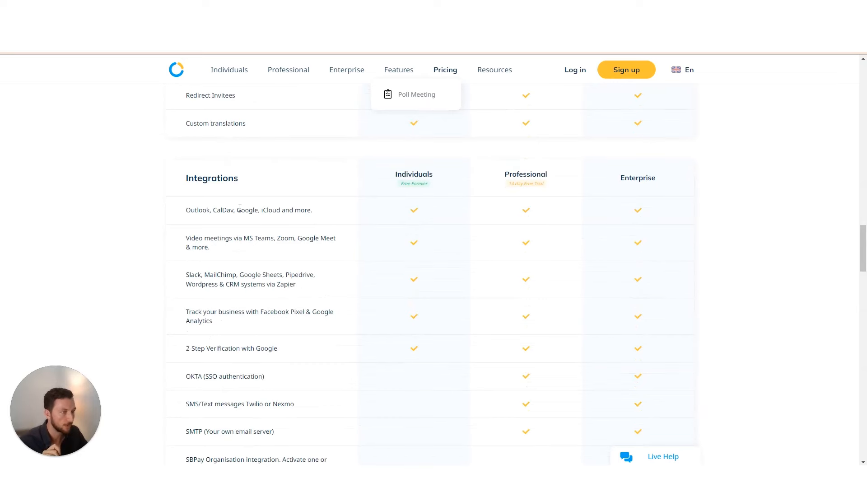
{"action": "scroll", "coordinate": [344, 296], "scroll_direction": "down", "scroll_amount": 5}
{"action": "scroll", "coordinate": [344, 297], "scroll_direction": "up", "scroll_amount": 6}
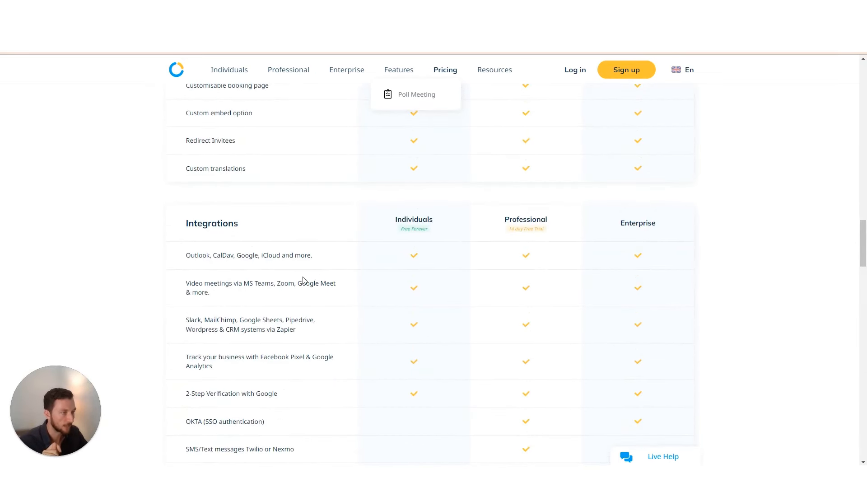
{"action": "scroll", "coordinate": [303, 369], "scroll_direction": "down", "scroll_amount": 2}
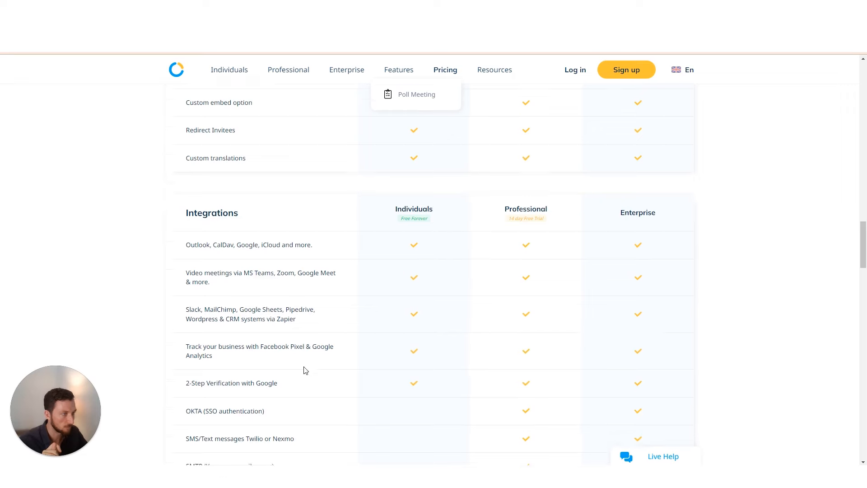
{"action": "scroll", "coordinate": [333, 306], "scroll_direction": "down", "scroll_amount": 9}
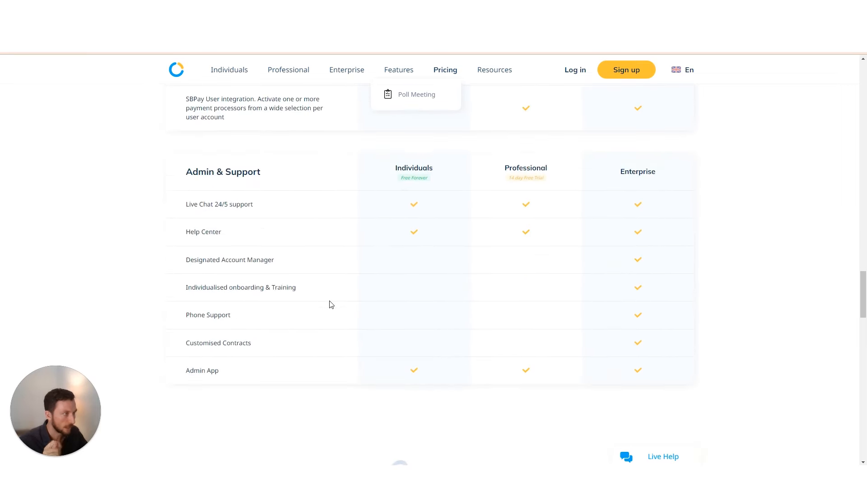
{"action": "scroll", "coordinate": [307, 316], "scroll_direction": "up", "scroll_amount": 12}
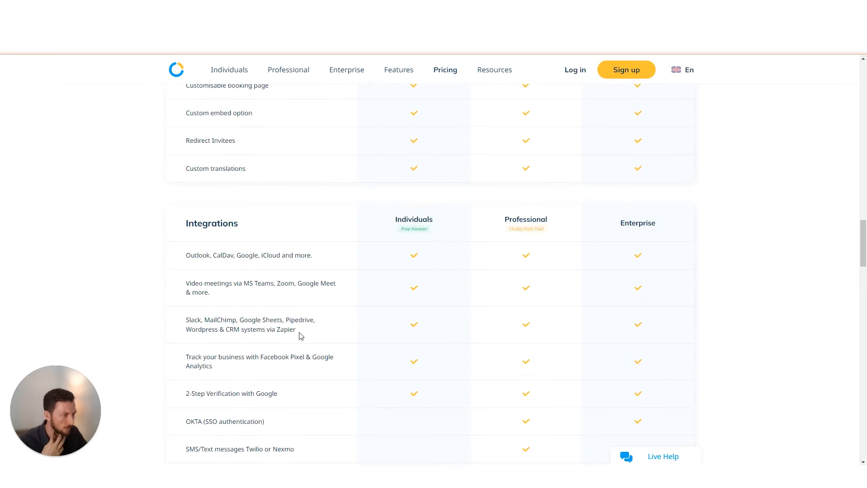
Highlight the 'via Zapier' wording in the integrations row
{"action": "left_click_drag", "start_coordinate": [300, 332], "coordinate": [261, 330]}
{"action": "left_click", "coordinate": [272, 331]}
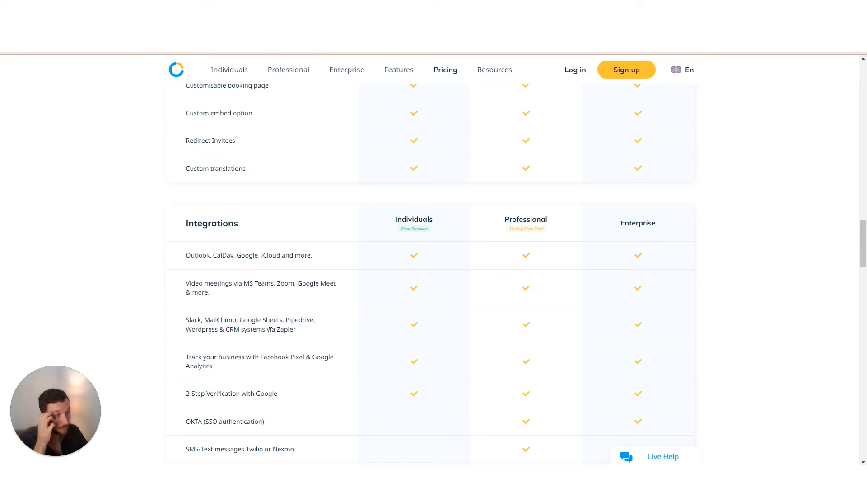
{"action": "left_click_drag", "start_coordinate": [267, 331], "coordinate": [296, 334]}
{"action": "left_click", "coordinate": [284, 333]}
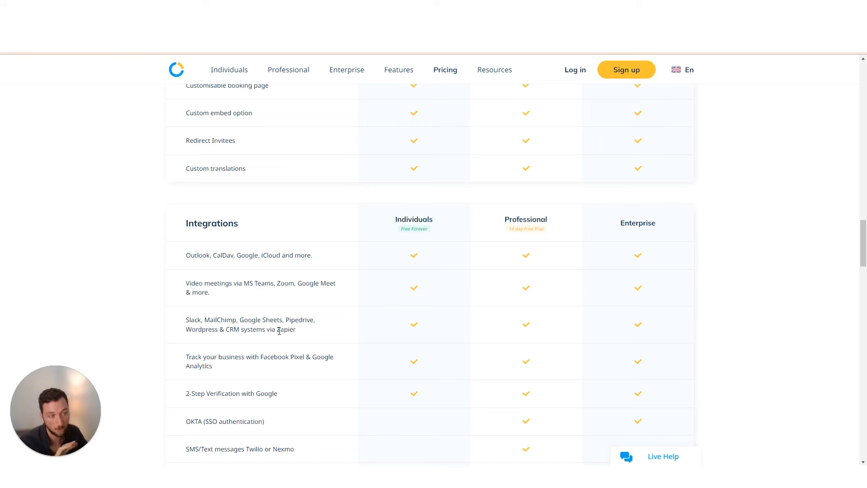
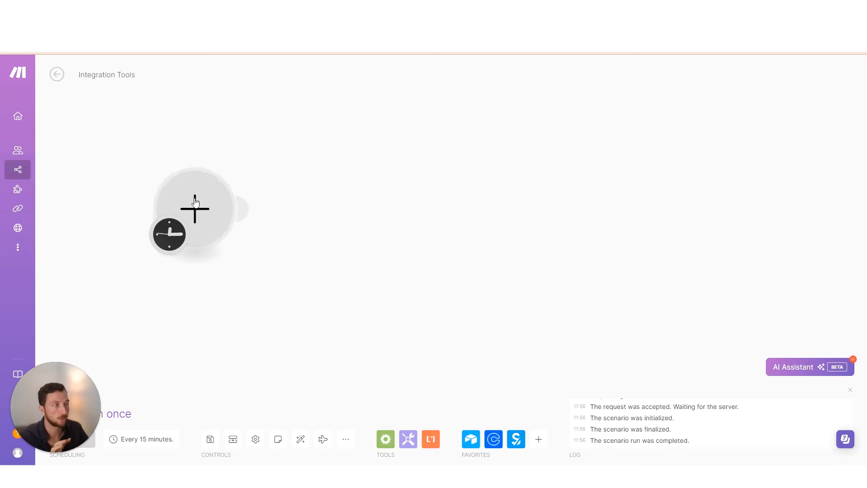
Search 'simply' for the empty first module and browse the SimplyBook.me modules list
{"action": "left_click", "coordinate": [544, 445]}
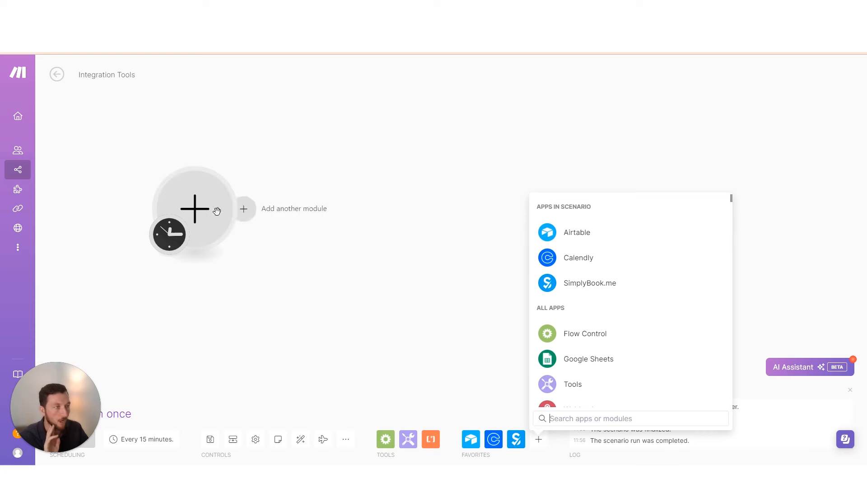
{"action": "left_click", "coordinate": [203, 218]}
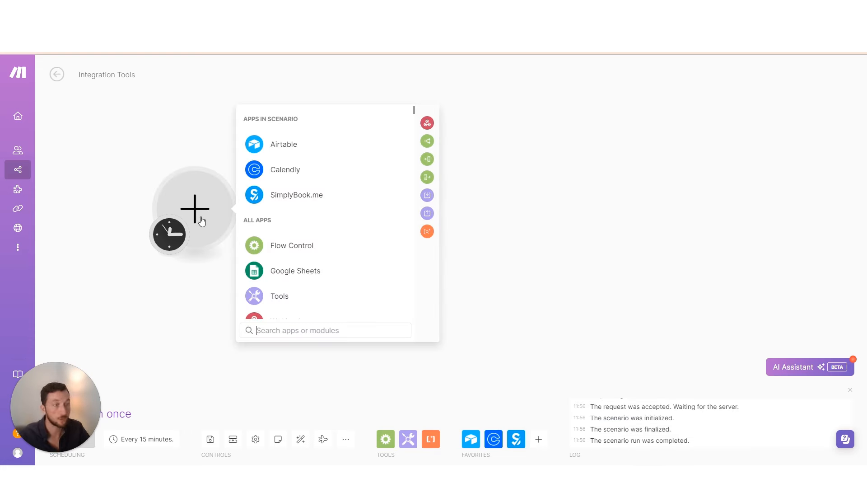
{"action": "type", "text": "s"}
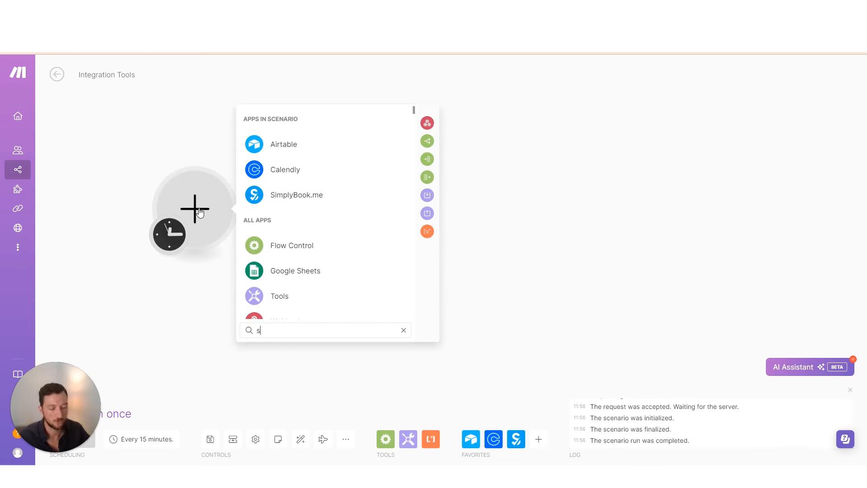
{"action": "type", "text": "imply"}
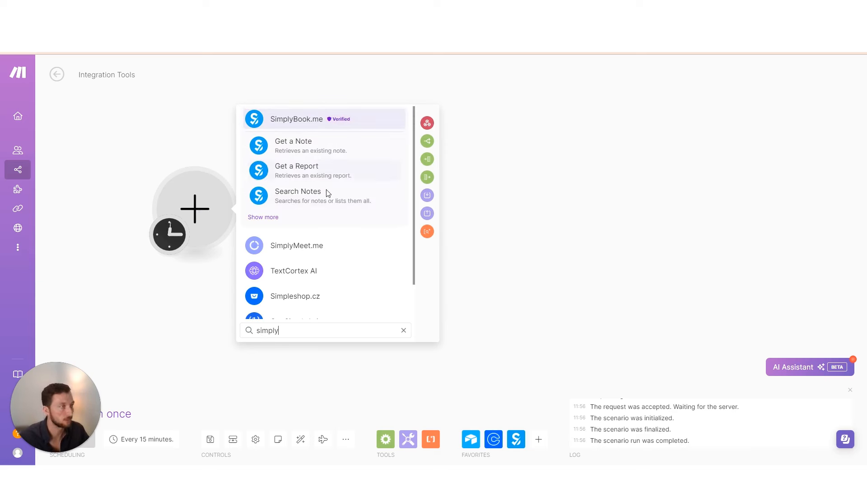
{"action": "left_click", "coordinate": [307, 121]}
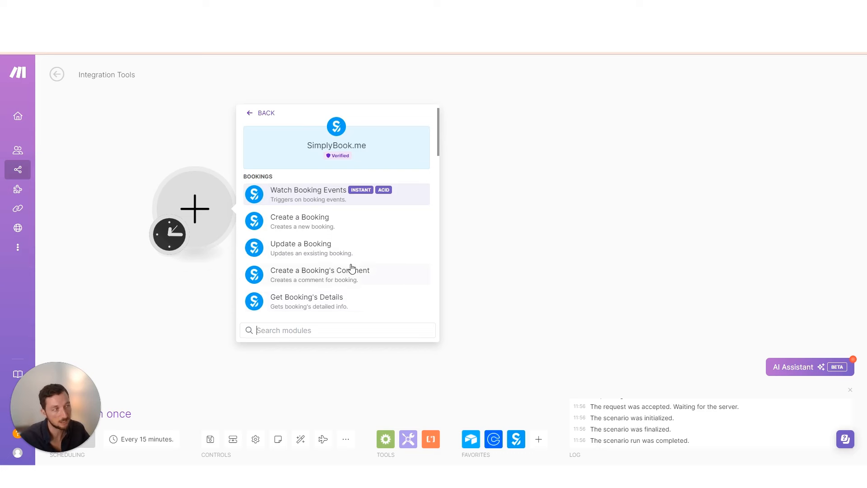
{"action": "scroll", "coordinate": [352, 268], "scroll_direction": "down", "scroll_amount": 3}
{"action": "scroll", "coordinate": [344, 279], "scroll_direction": "down", "scroll_amount": 3}
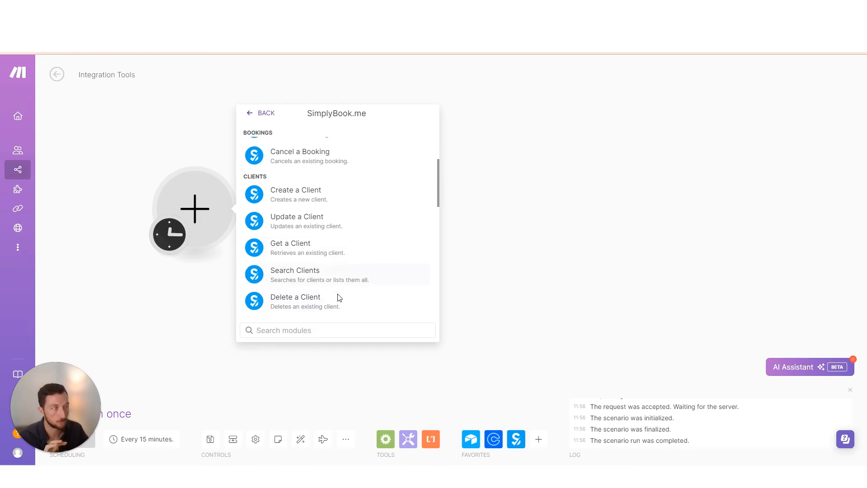
{"action": "scroll", "coordinate": [338, 284], "scroll_direction": "up", "scroll_amount": 1}
{"action": "scroll", "coordinate": [336, 277], "scroll_direction": "up", "scroll_amount": 5}
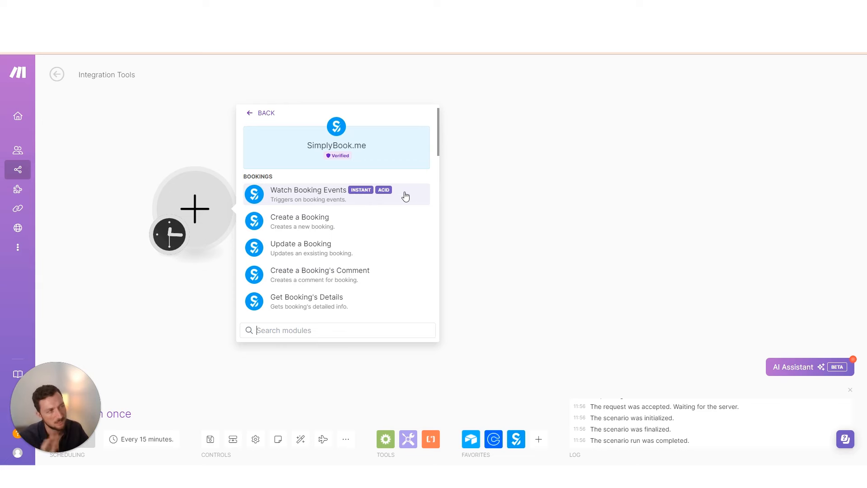
Use Watch Booking Events with a new 'call event booked' webhook and copy its address
{"action": "left_click", "coordinate": [313, 193]}
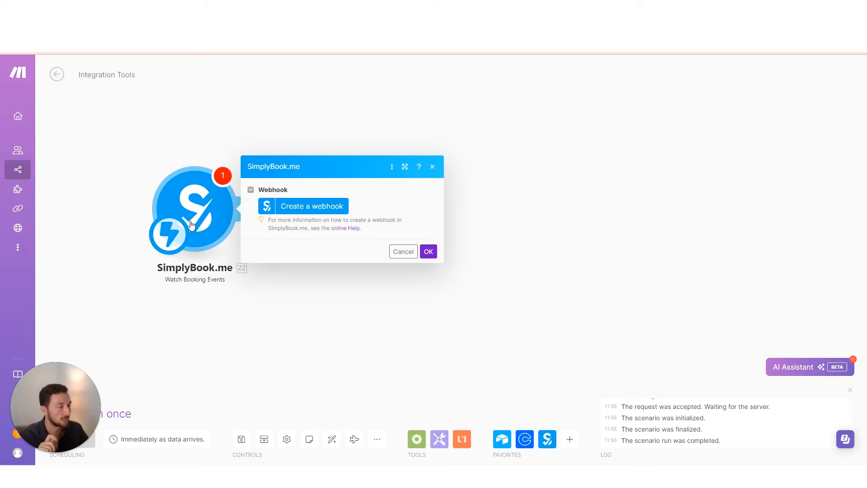
{"action": "left_click", "coordinate": [313, 212]}
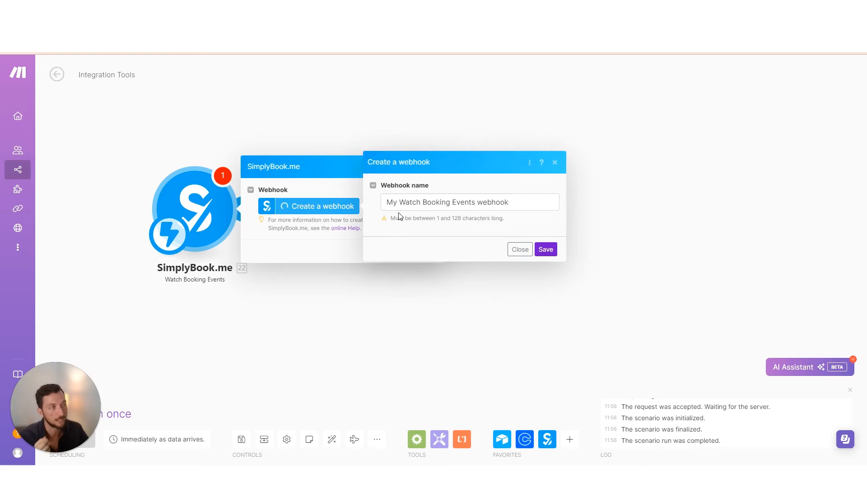
{"action": "key", "text": "Return"}
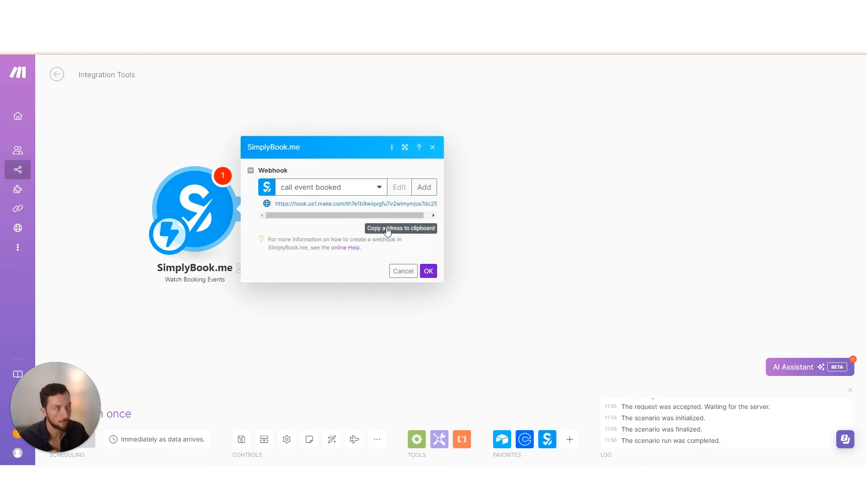
{"action": "left_click", "coordinate": [397, 231]}
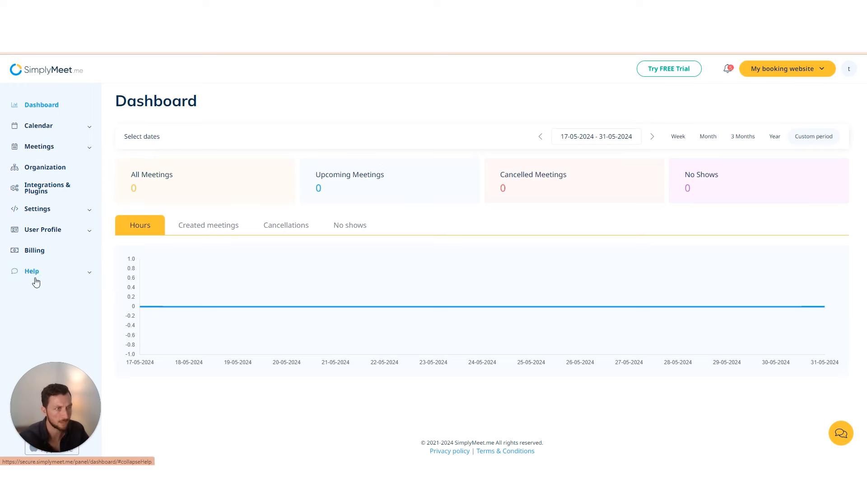
Go to SimplyMeet.me's Integrations & Plugins page and look through the available integrations
{"action": "left_click", "coordinate": [43, 194]}
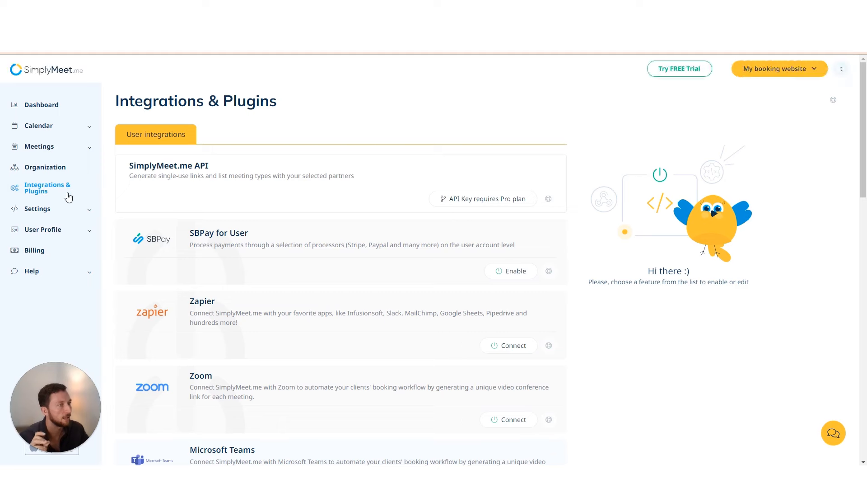
{"action": "scroll", "coordinate": [310, 243], "scroll_direction": "down", "scroll_amount": 10}
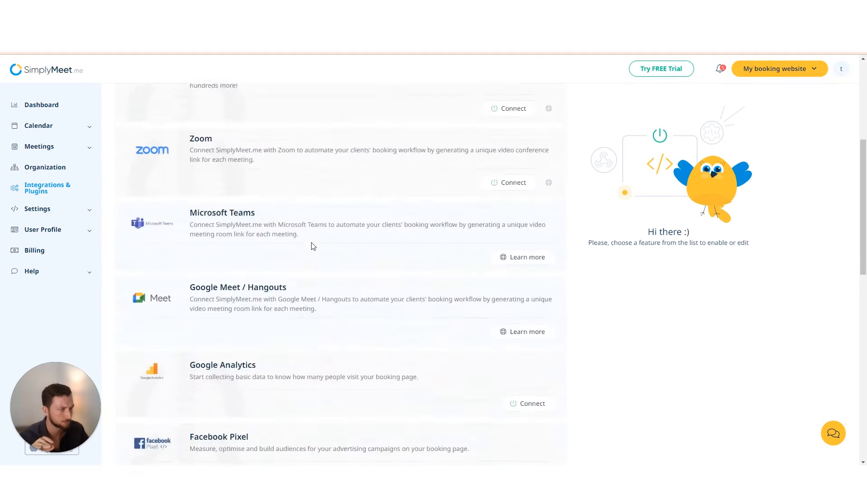
{"action": "scroll", "coordinate": [311, 235], "scroll_direction": "down", "scroll_amount": 7}
{"action": "scroll", "coordinate": [307, 234], "scroll_direction": "up", "scroll_amount": 5}
{"action": "scroll", "coordinate": [307, 234], "scroll_direction": "up", "scroll_amount": 11}
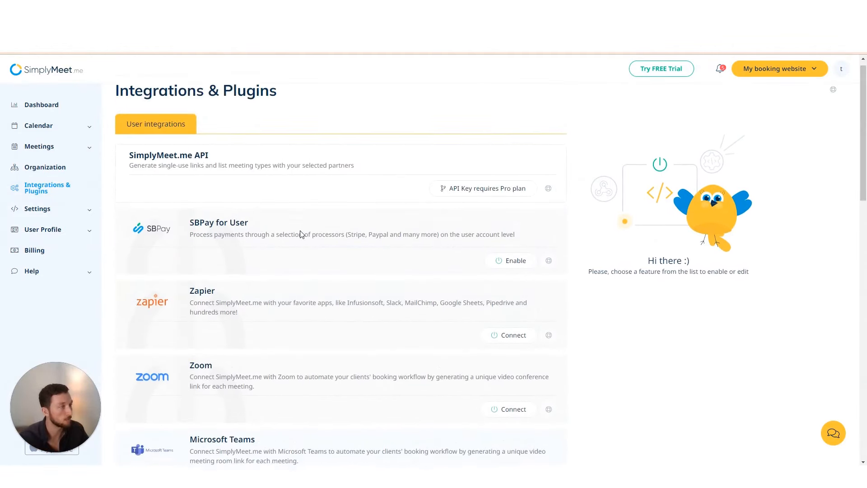
{"action": "scroll", "coordinate": [269, 230], "scroll_direction": "down", "scroll_amount": 3}
{"action": "scroll", "coordinate": [230, 214], "scroll_direction": "down", "scroll_amount": 1}
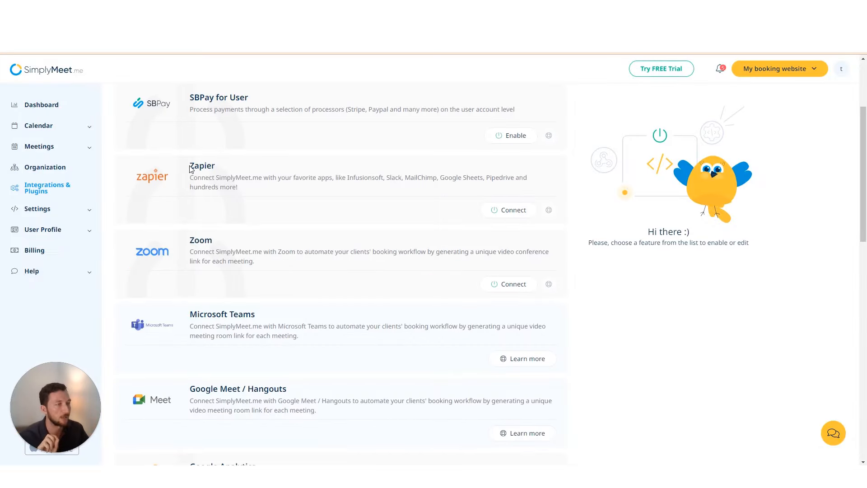
Connect Zapier and paste the Make webhook address into the new-meeting-scheduled field
{"action": "left_click", "coordinate": [509, 216]}
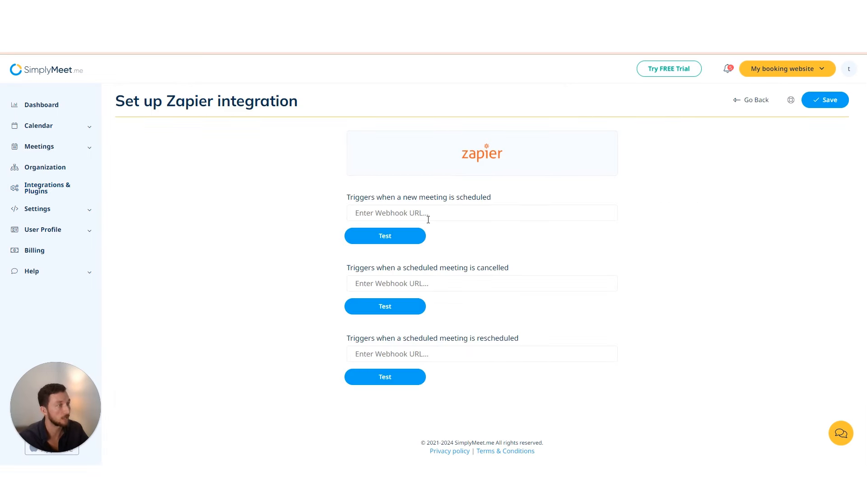
{"action": "left_click", "coordinate": [421, 218]}
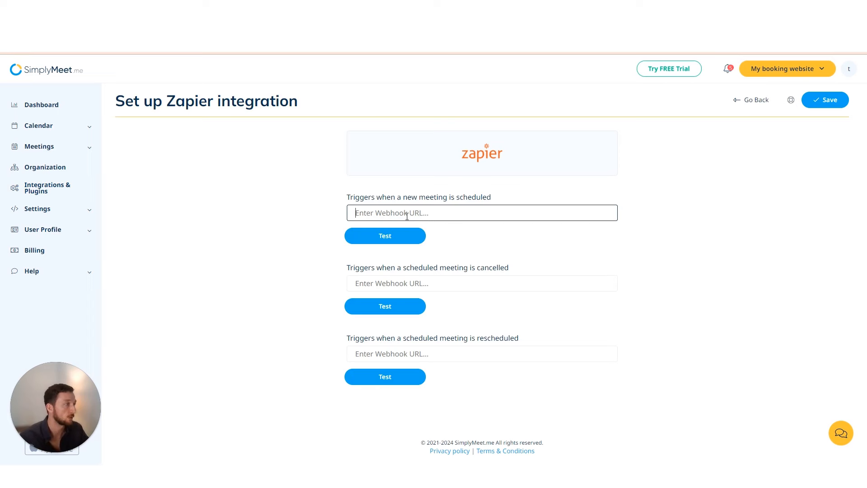
{"action": "left_click", "coordinate": [438, 289]}
{"action": "left_click", "coordinate": [430, 355]}
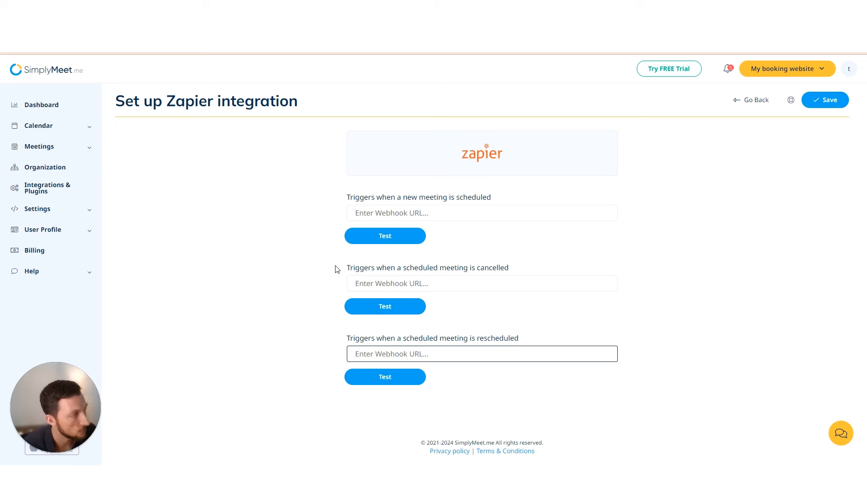
{"action": "left_click", "coordinate": [415, 207]}
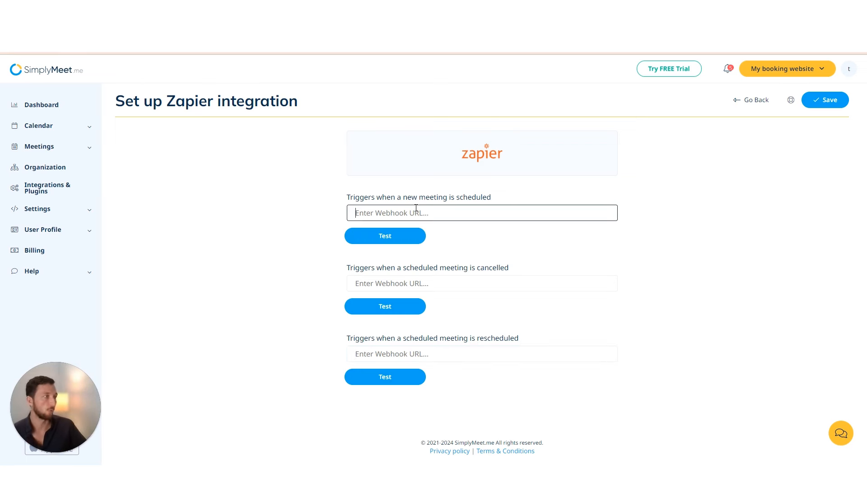
{"action": "left_click", "coordinate": [488, 286]}
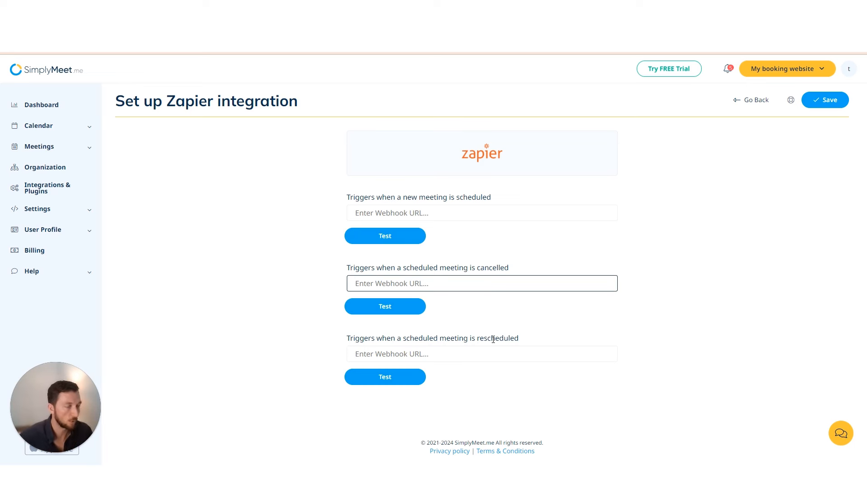
{"action": "left_click", "coordinate": [466, 213]}
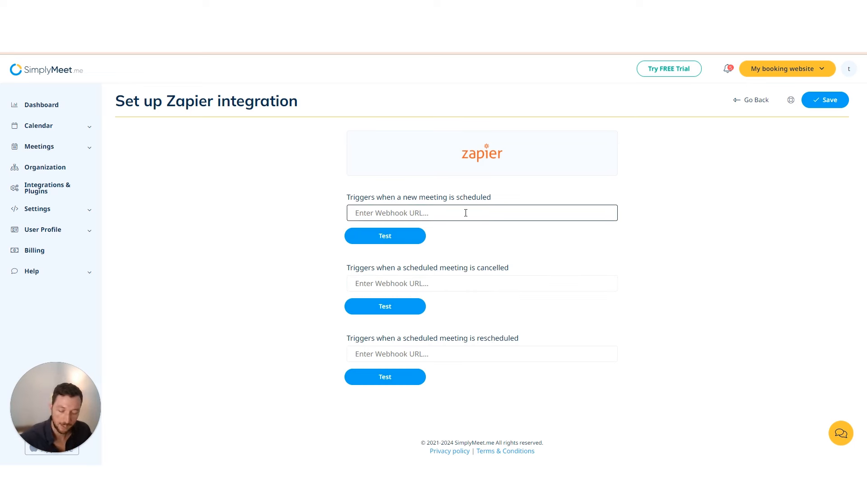
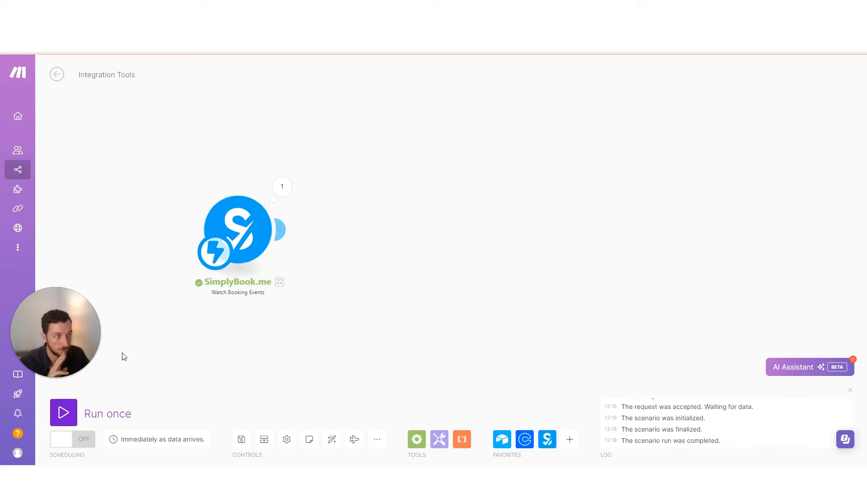
Run once to capture a test booking (May 31, 2024, duration 15) and inspect Bundle 1
{"action": "left_click", "coordinate": [63, 413]}
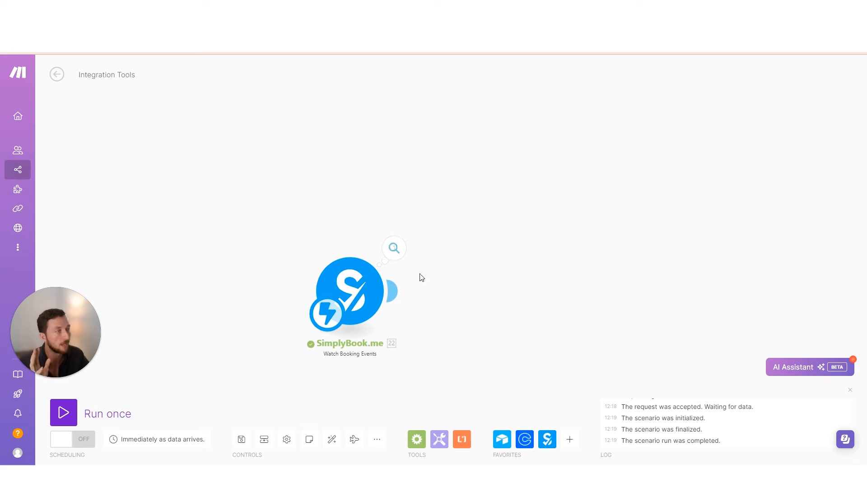
{"action": "left_click_drag", "start_coordinate": [406, 263], "coordinate": [296, 219]}
{"action": "left_click", "coordinate": [293, 216]}
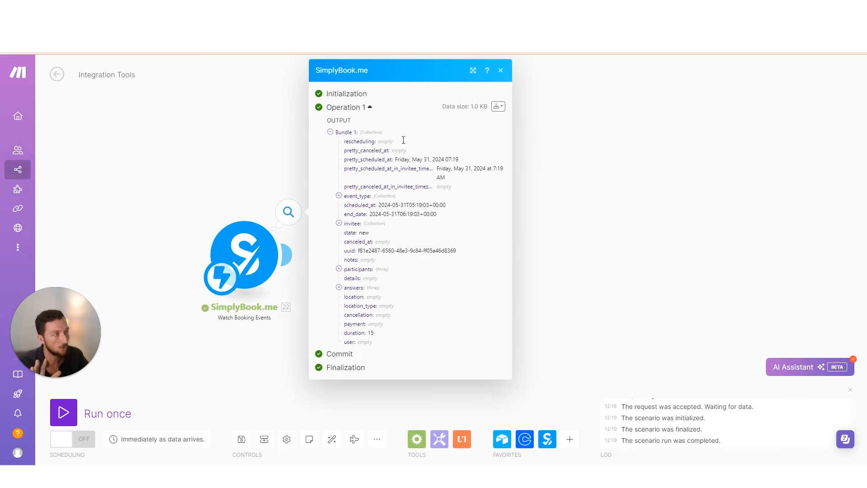
{"action": "left_click_drag", "start_coordinate": [363, 145], "coordinate": [410, 344]}
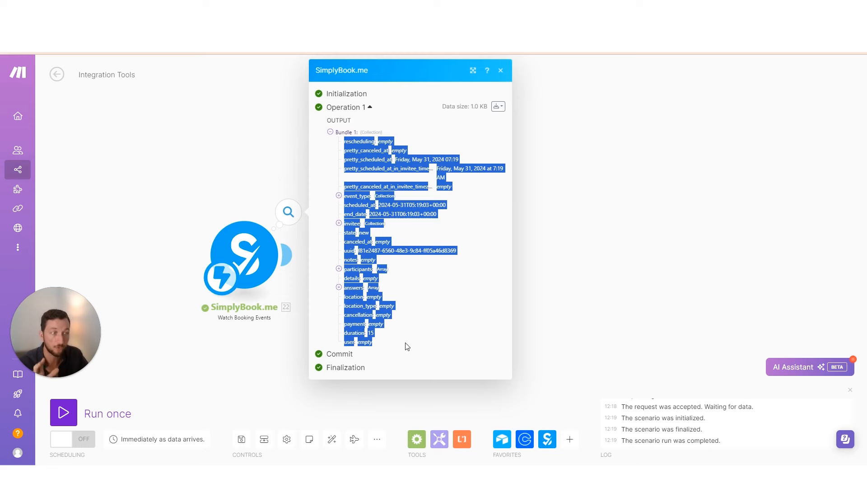
{"action": "left_click_drag", "start_coordinate": [294, 215], "coordinate": [187, 206]}
{"action": "left_click", "coordinate": [187, 207]}
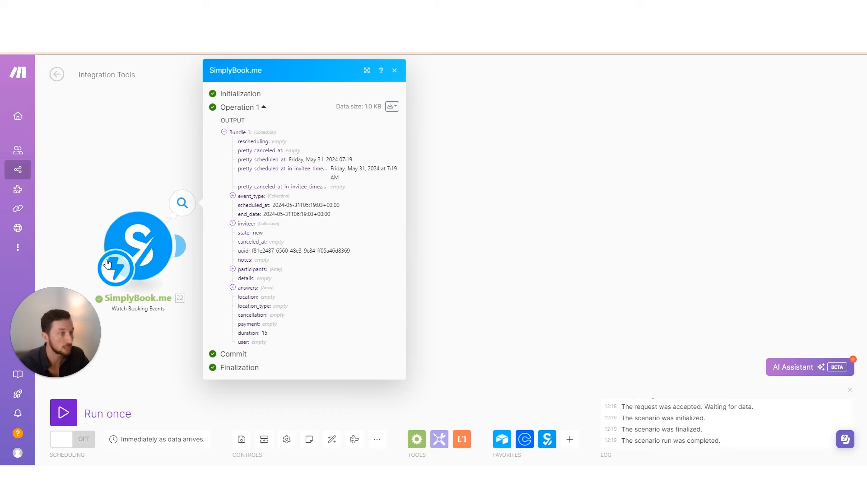
{"action": "left_click", "coordinate": [168, 330]}
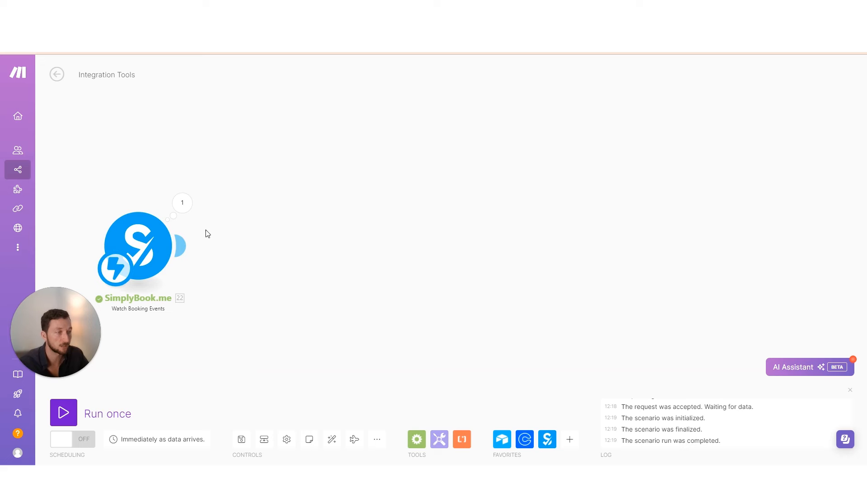
{"action": "left_click", "coordinate": [181, 246]}
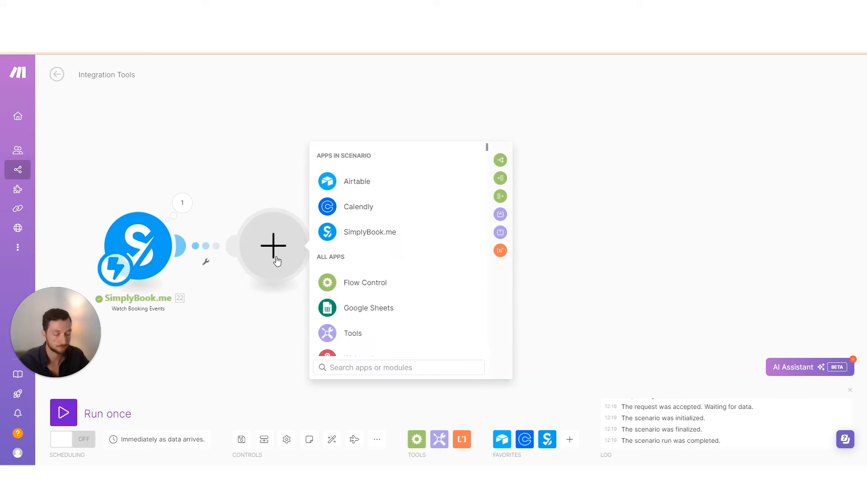
Add a Sender Create a Subscriber module after the SimplyBook.me trigger
{"action": "type", "text": "sende"}
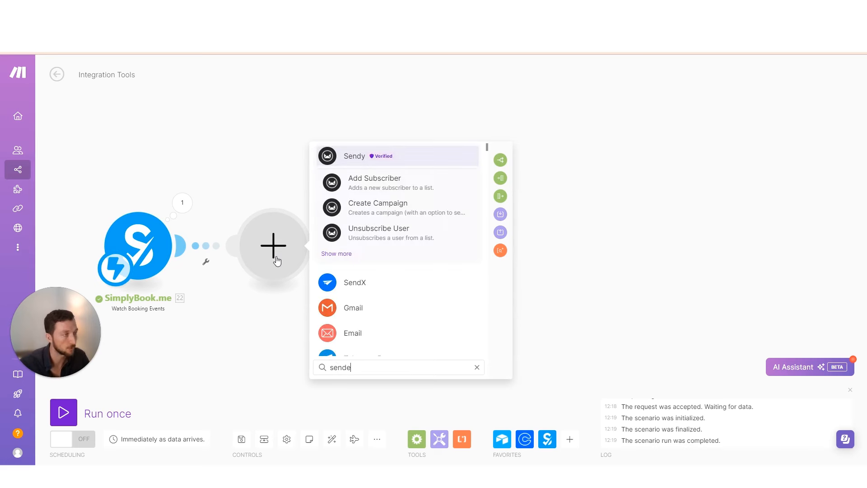
{"action": "type", "text": "r"}
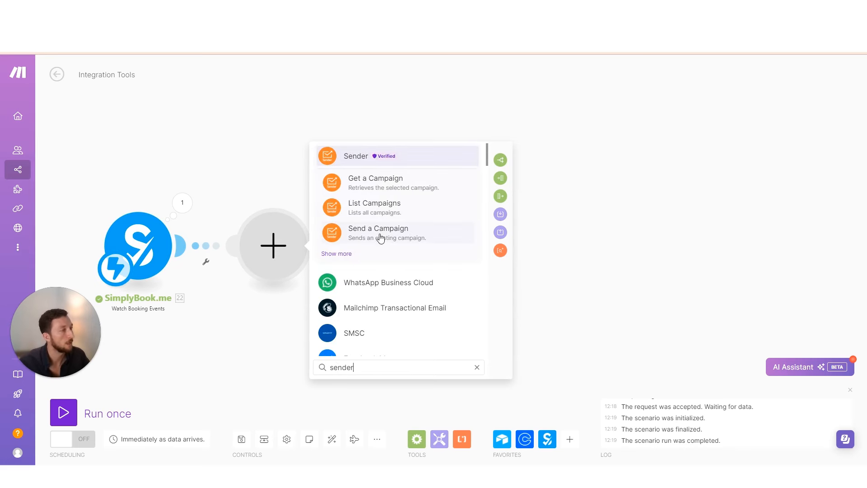
{"action": "left_click", "coordinate": [341, 254]}
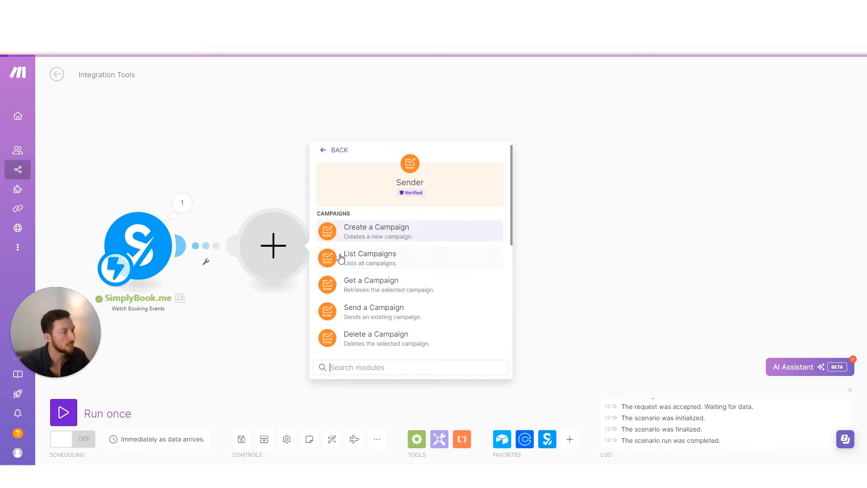
{"action": "scroll", "coordinate": [400, 256], "scroll_direction": "down", "scroll_amount": 3}
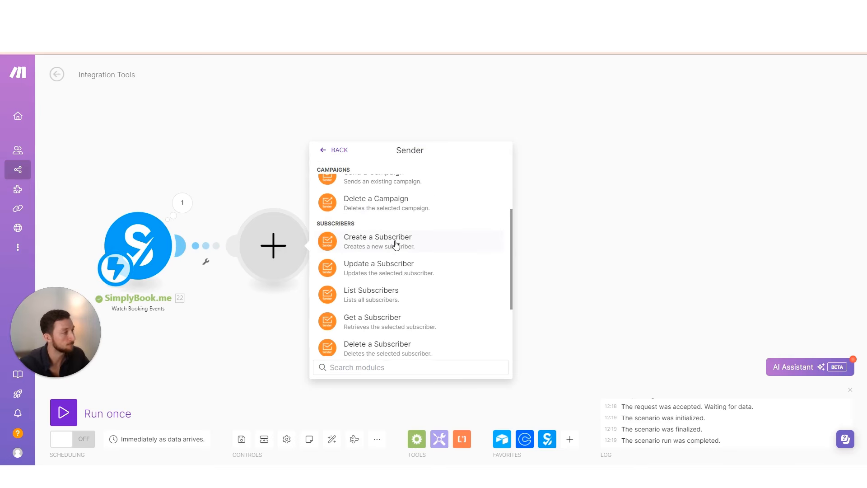
{"action": "left_click", "coordinate": [396, 244]}
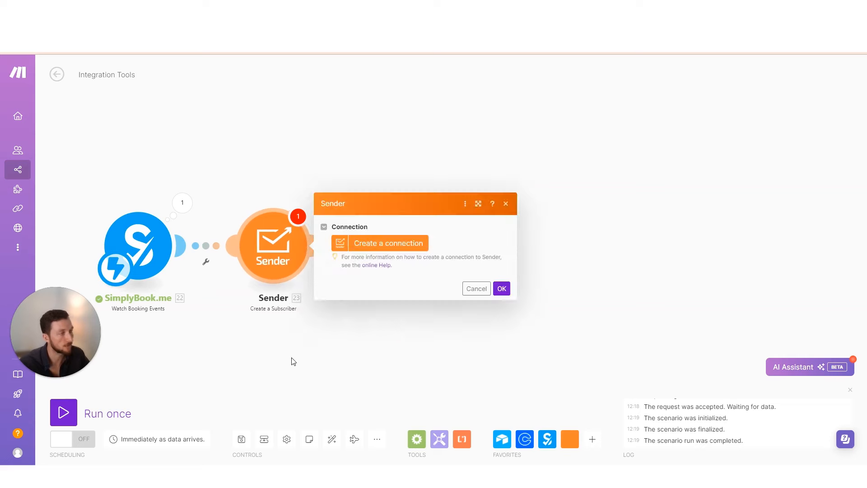
{"action": "left_click", "coordinate": [355, 230]}
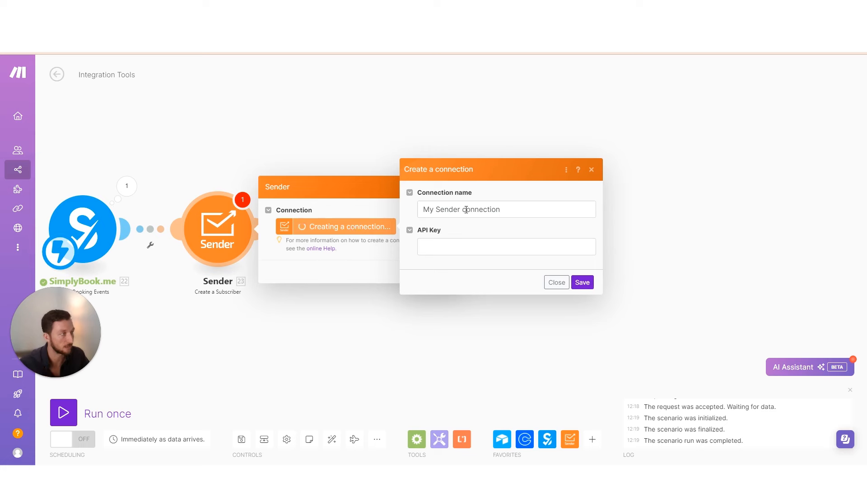
{"action": "left_click", "coordinate": [487, 209]}
{"action": "left_click", "coordinate": [467, 246]}
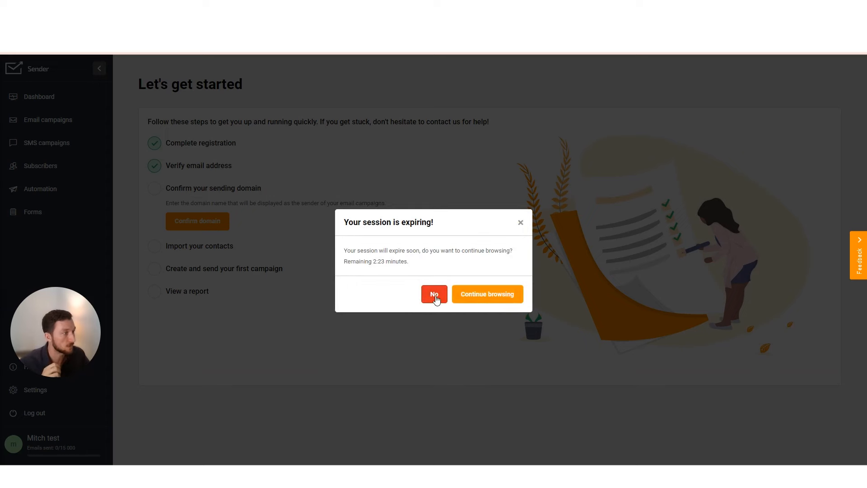
{"action": "left_click", "coordinate": [486, 298]}
{"action": "left_click", "coordinate": [45, 392]}
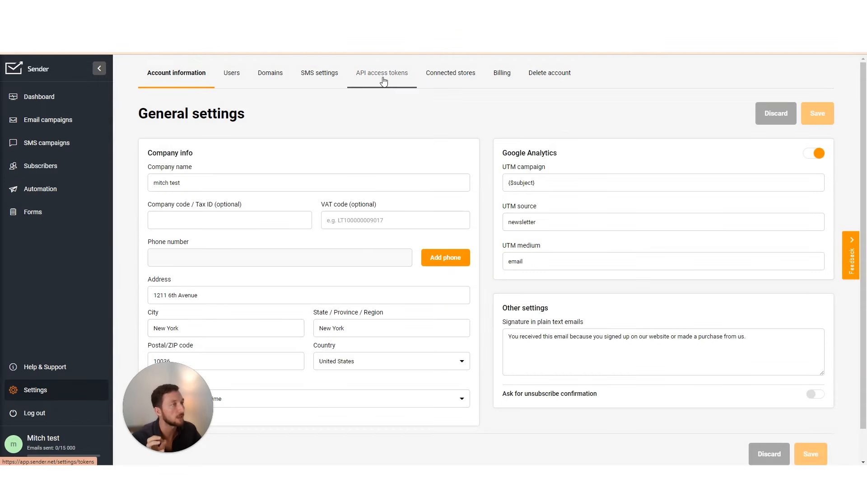
Create a Sender API access token valid for 1 day
{"action": "left_click", "coordinate": [383, 81]}
{"action": "mouse_move", "coordinate": [195, 416]}
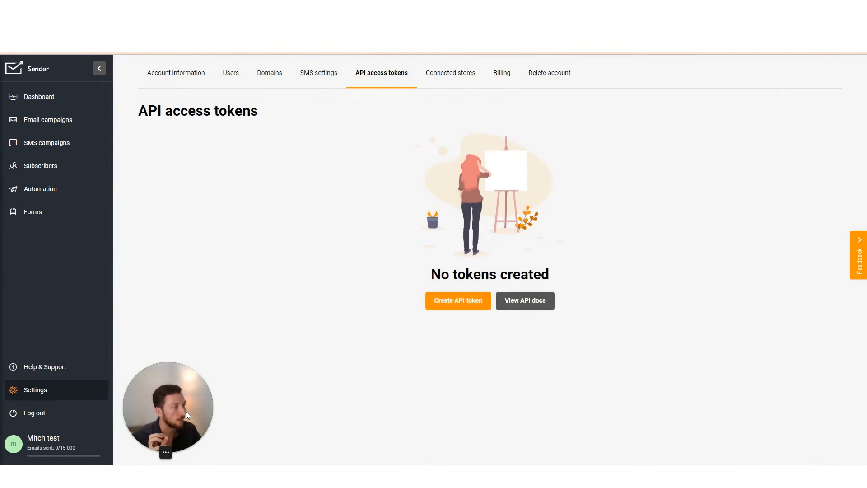
{"action": "left_click_drag", "start_coordinate": [163, 411], "coordinate": [70, 415]}
{"action": "left_click", "coordinate": [440, 297]}
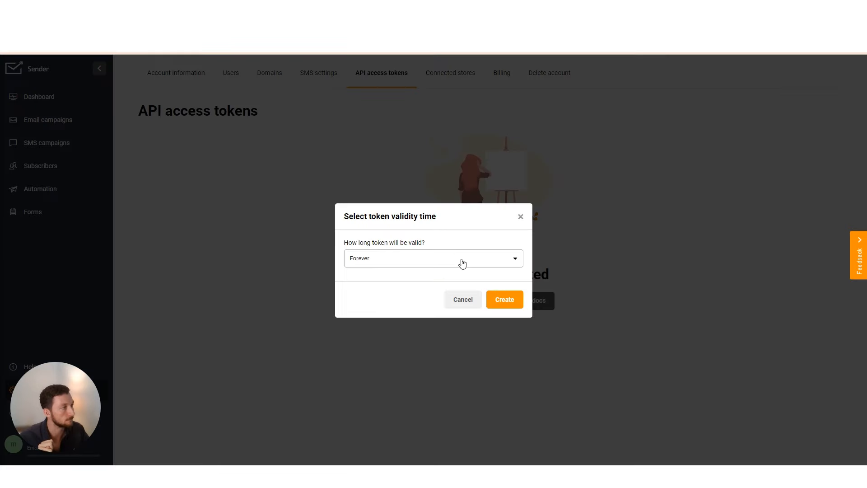
{"action": "left_click", "coordinate": [461, 261]}
{"action": "left_click", "coordinate": [431, 294]}
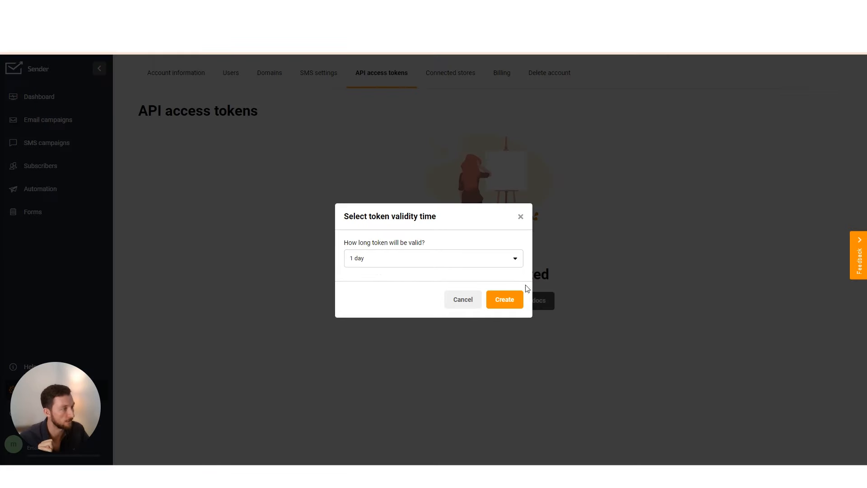
{"action": "left_click", "coordinate": [506, 300]}
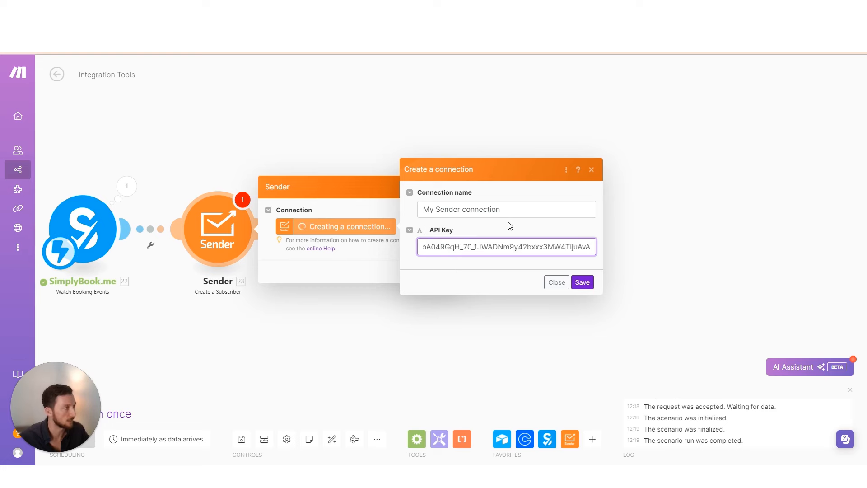
Replace the default connection name with a custom test-account name and save the Sender connection
{"action": "triple_click", "coordinate": [496, 208]}
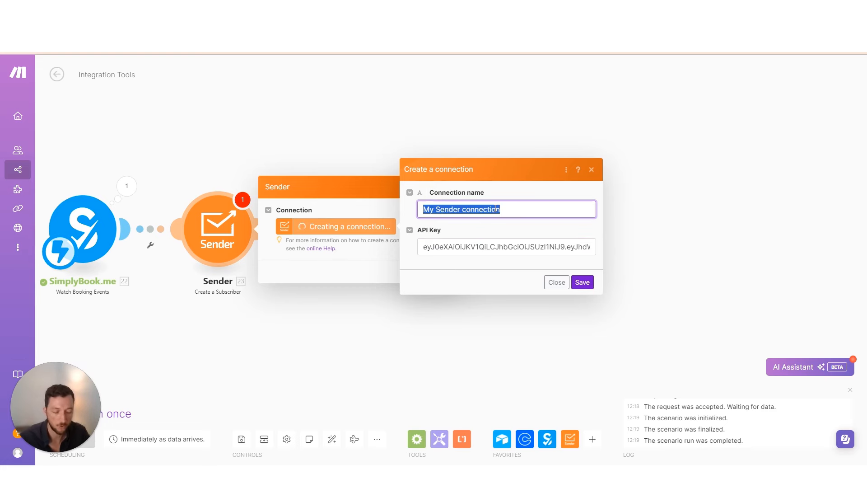
{"action": "type", "text": "test"}
{"action": "key", "text": "BackSpace"}
{"action": "key", "text": "BackSpace"}
{"action": "key", "text": "BackSpace"}
{"action": "key", "text": "BackSpace"}
{"action": "type", "text": "mitch tes"}
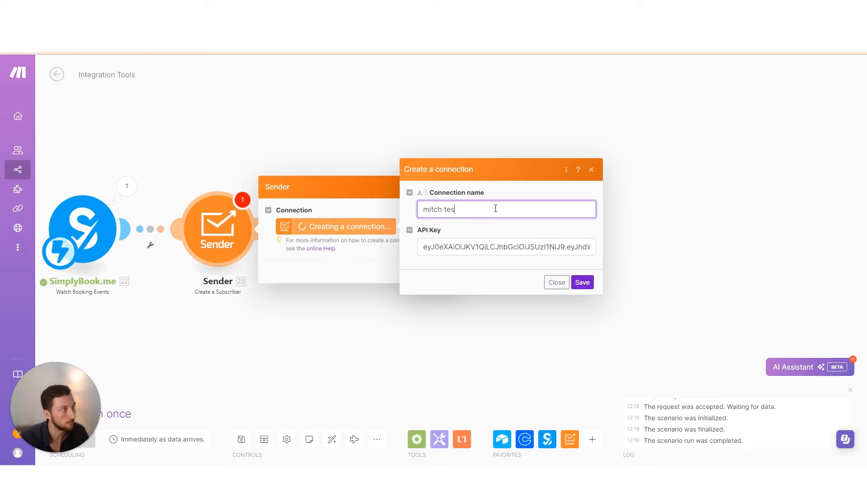
{"action": "type", "text": "t acc"}
{"action": "key", "text": "Return"}
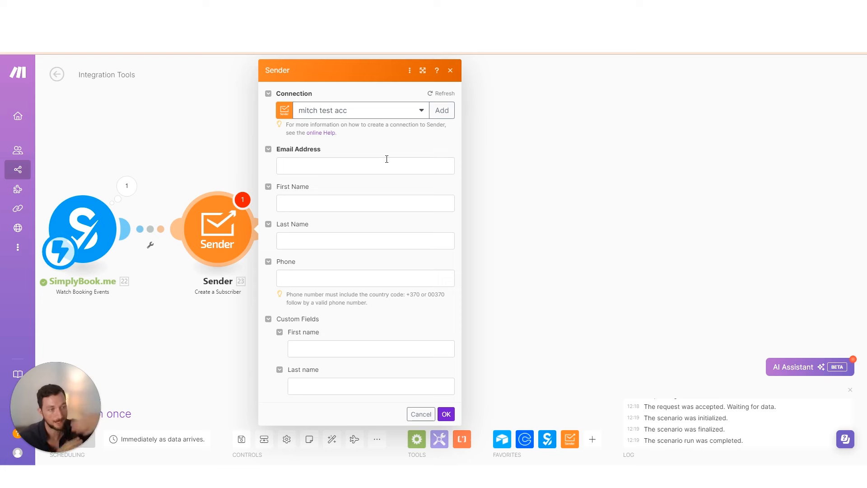
Browse the SimplyBook.me booking items offered for the Email Address and First Name fields
{"action": "left_click", "coordinate": [344, 170]}
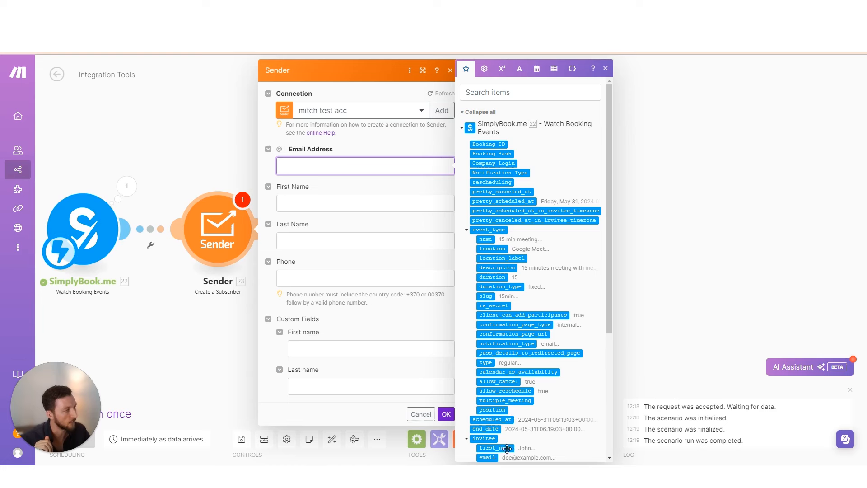
{"action": "left_click", "coordinate": [386, 207]}
{"action": "left_click", "coordinate": [348, 255]}
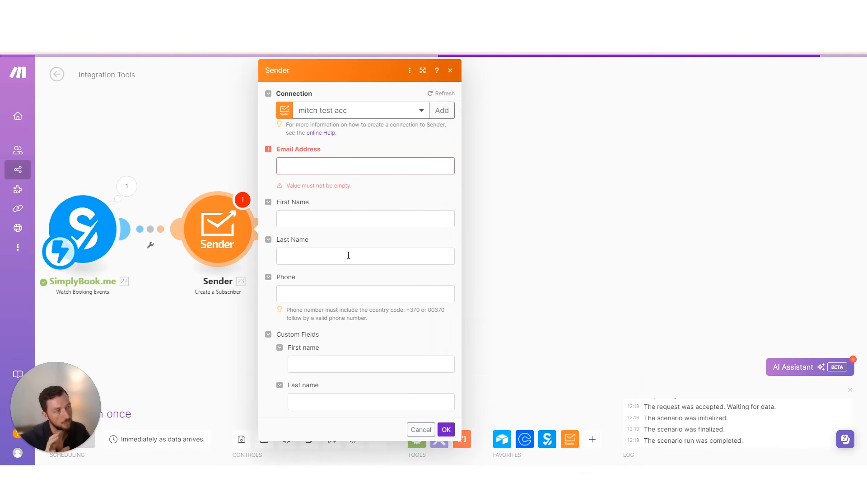
{"action": "left_click", "coordinate": [335, 221]}
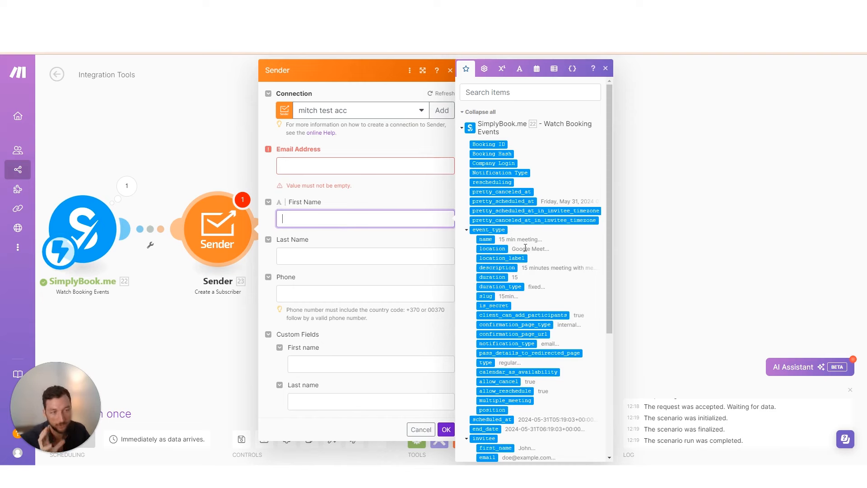
{"action": "left_click", "coordinate": [398, 236]}
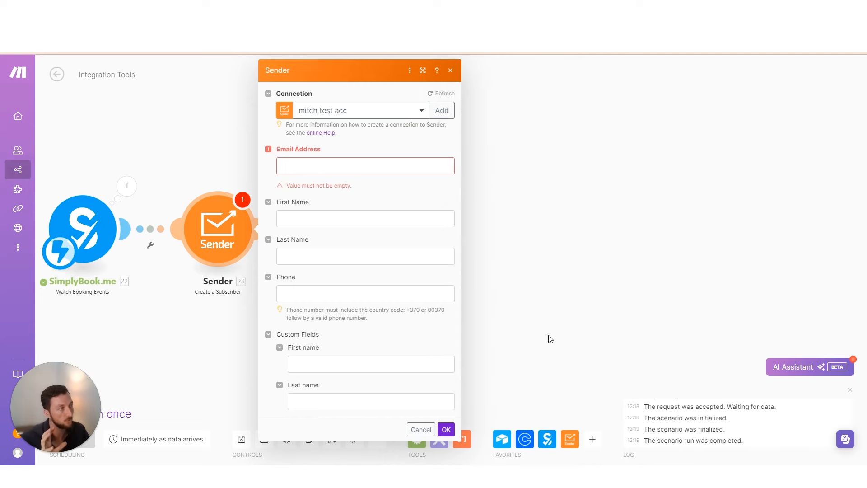
{"action": "left_click", "coordinate": [350, 166]}
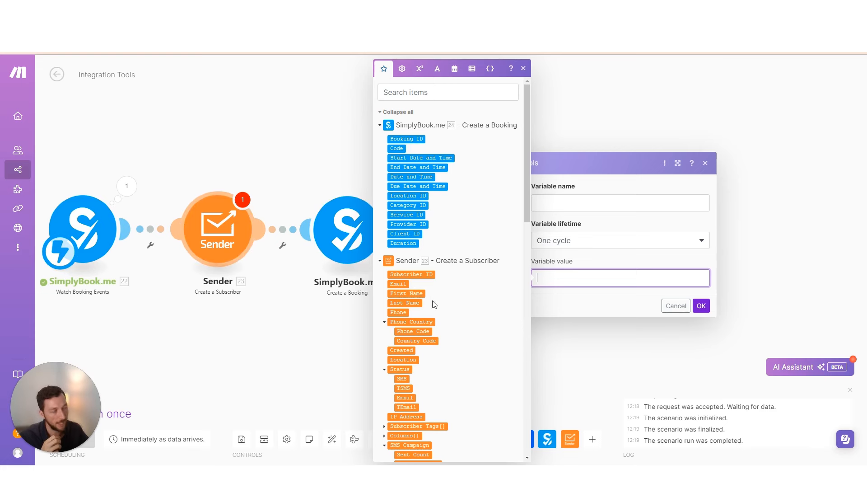
Scroll the mapping panel and recheck the booking items for the Sender Email Address
{"action": "scroll", "coordinate": [433, 302], "scroll_direction": "down", "scroll_amount": 6}
{"action": "scroll", "coordinate": [413, 263], "scroll_direction": "down", "scroll_amount": 2}
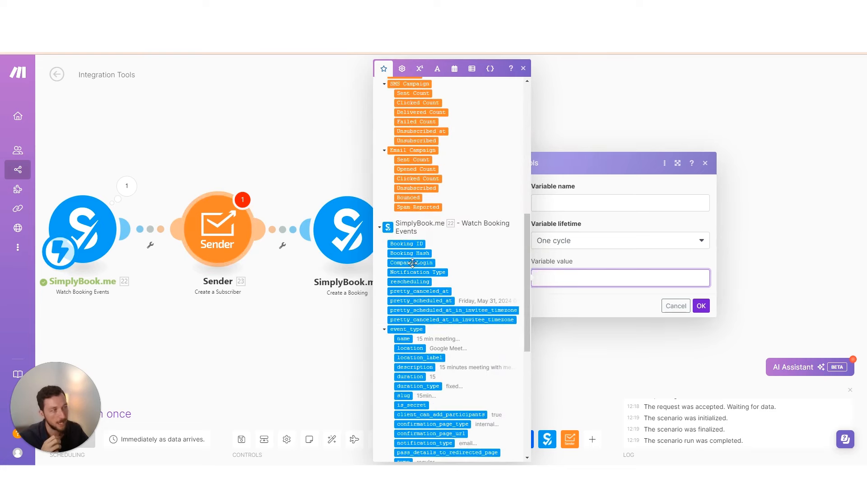
{"action": "scroll", "coordinate": [433, 275], "scroll_direction": "down", "scroll_amount": 3}
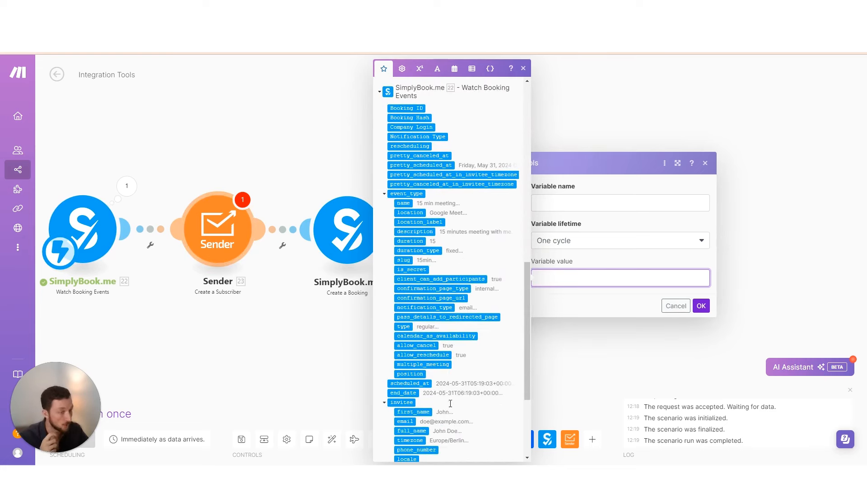
{"action": "scroll", "coordinate": [433, 446], "scroll_direction": "down", "scroll_amount": 3}
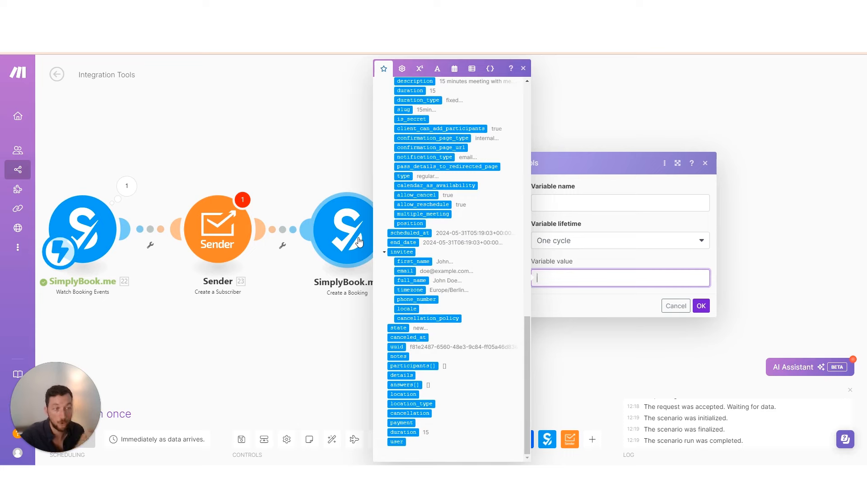
{"action": "left_click", "coordinate": [217, 228]}
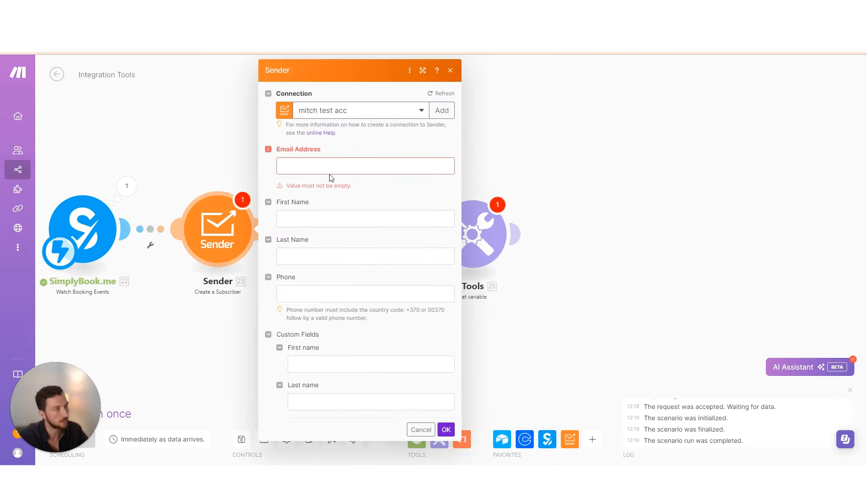
{"action": "left_click", "coordinate": [335, 168]}
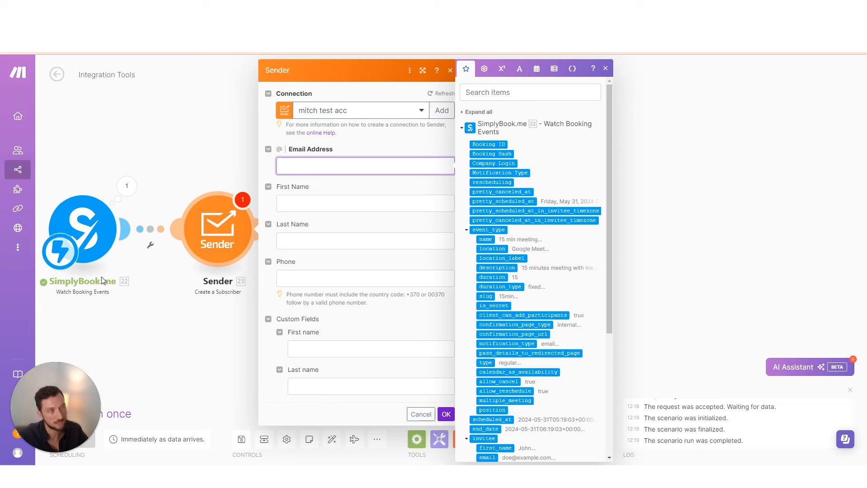
{"action": "left_click", "coordinate": [180, 305]}
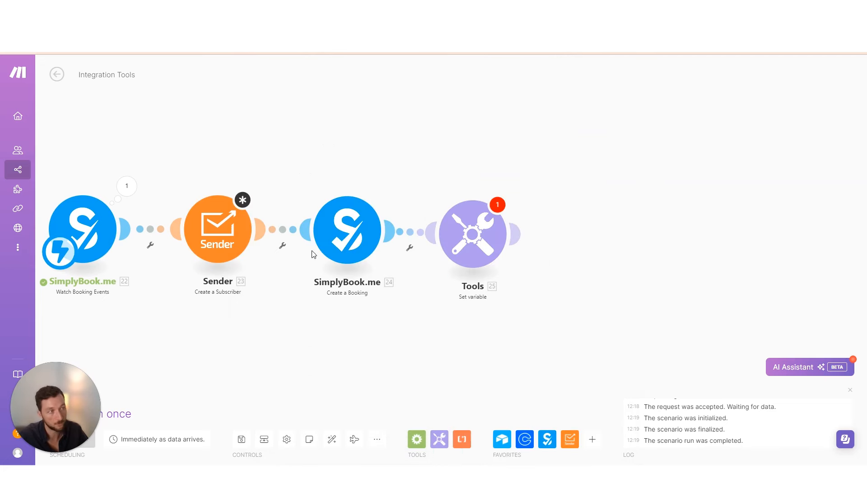
Inspect the Create a Booking and Set variable steps, then return to the Sender subscriber settings
{"action": "left_click", "coordinate": [361, 242]}
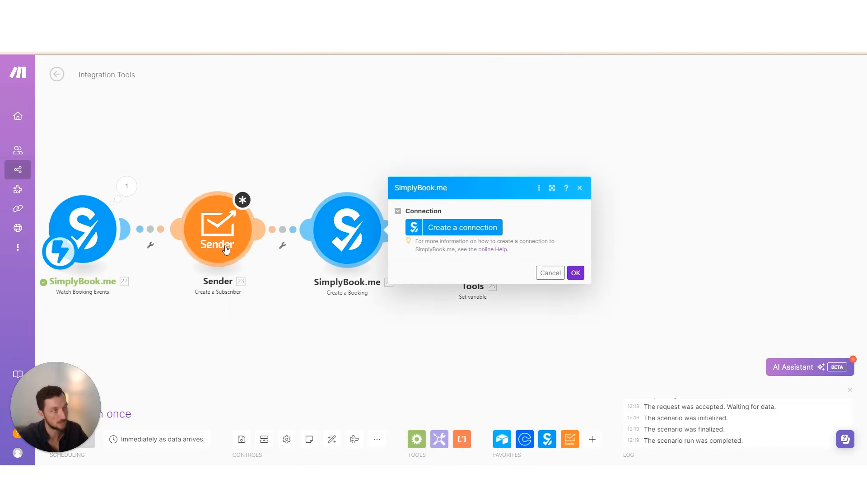
{"action": "key", "text": "Escape"}
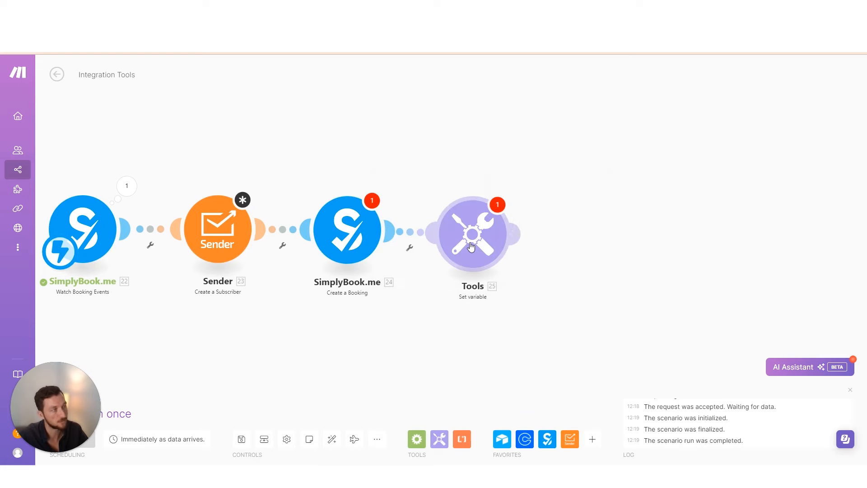
{"action": "left_click", "coordinate": [454, 248]}
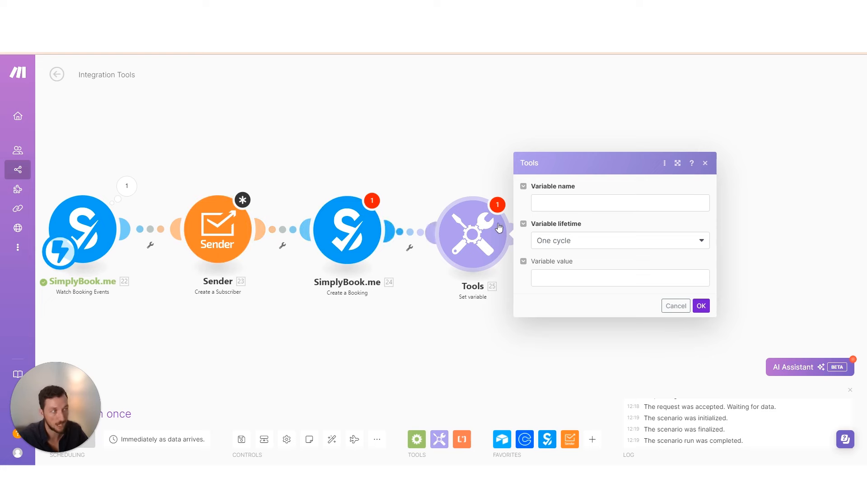
{"action": "left_click", "coordinate": [217, 228]}
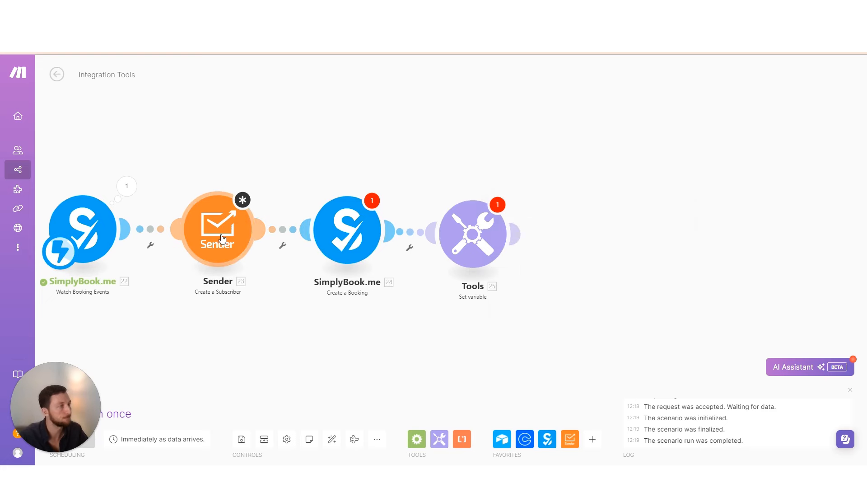
Search the booking fields and map invitee email and first_name into Email Address and First Name
{"action": "left_click", "coordinate": [353, 171]}
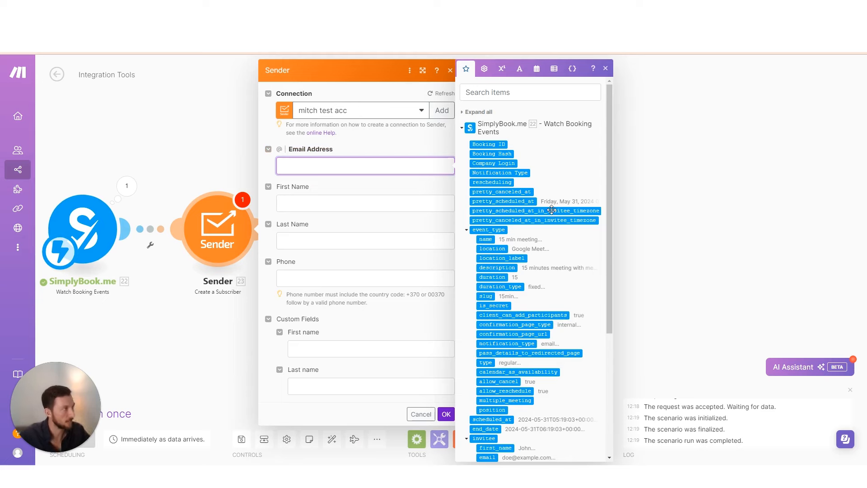
{"action": "scroll", "coordinate": [527, 217], "scroll_direction": "down", "scroll_amount": 4}
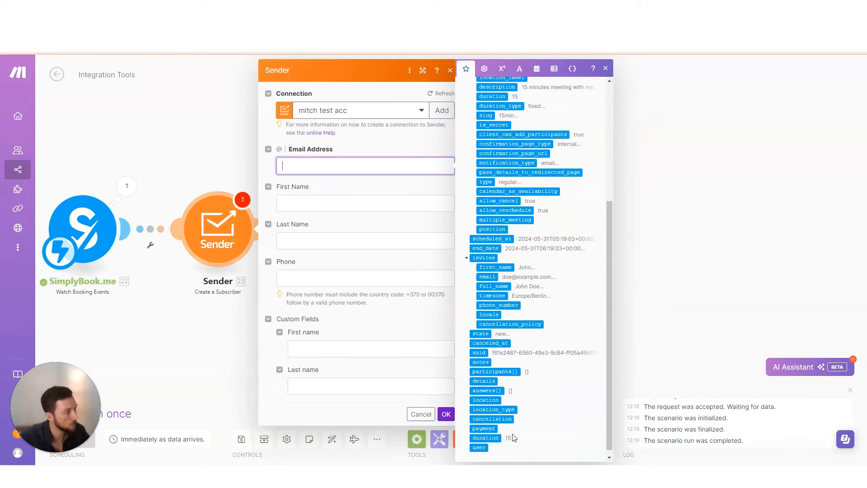
{"action": "scroll", "coordinate": [547, 384], "scroll_direction": "up", "scroll_amount": 4}
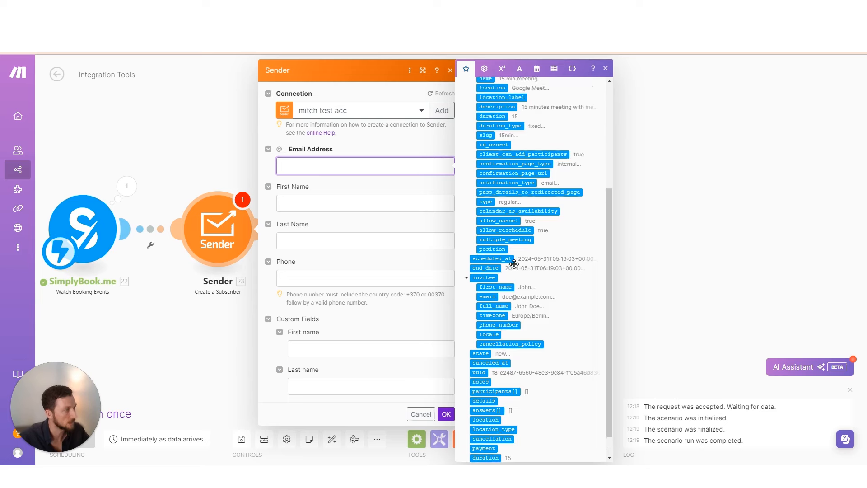
{"action": "left_click", "coordinate": [498, 90]}
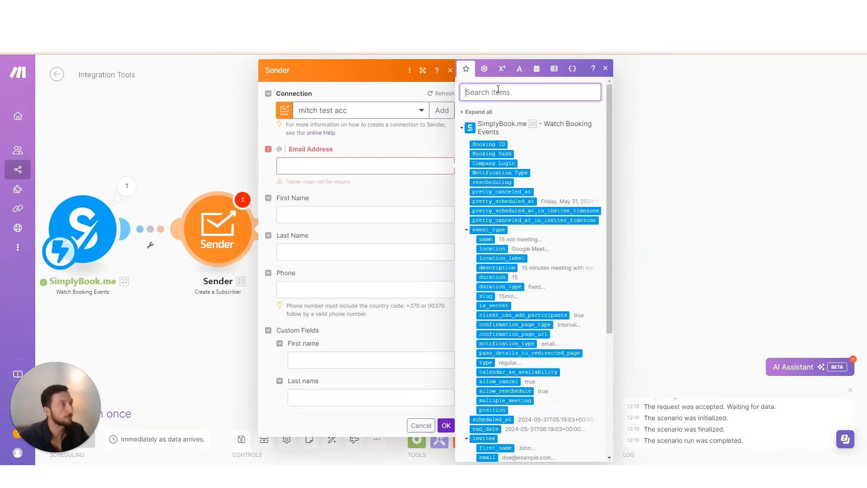
{"action": "type", "text": "email"}
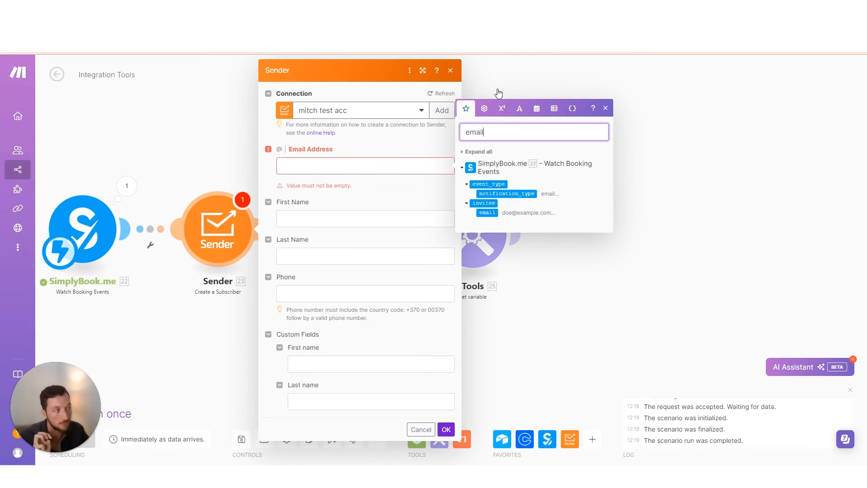
{"action": "left_click_drag", "start_coordinate": [487, 212], "coordinate": [361, 166]}
{"action": "double_click", "coordinate": [489, 137]}
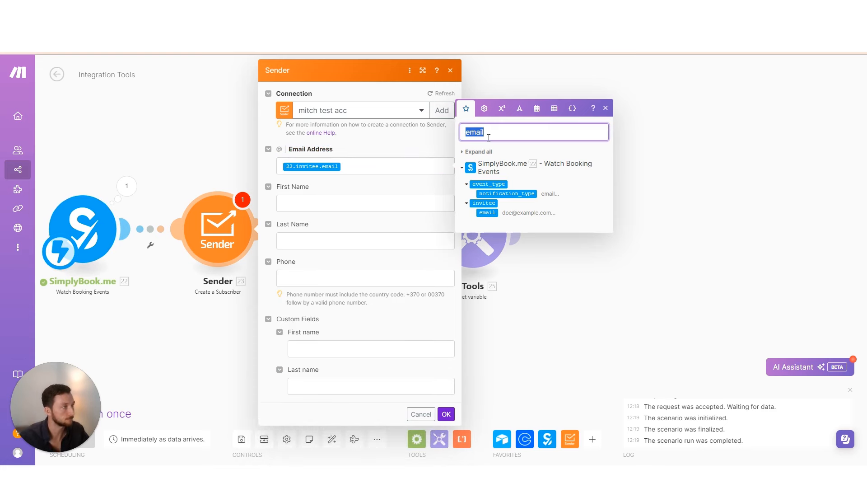
{"action": "type", "text": "first"}
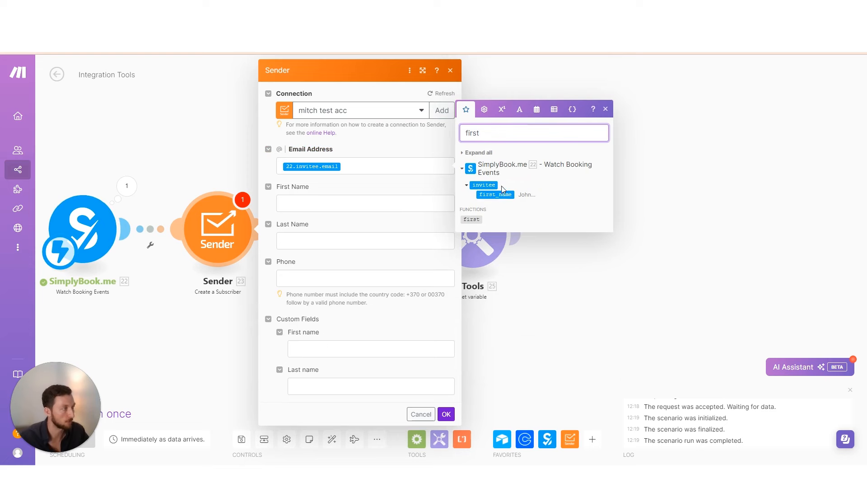
{"action": "left_click_drag", "start_coordinate": [502, 195], "coordinate": [375, 202]}
{"action": "double_click", "coordinate": [473, 169]}
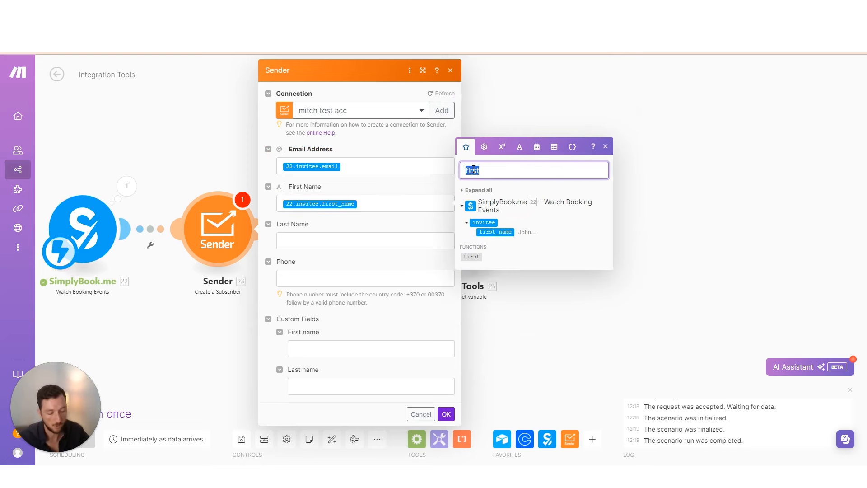
{"action": "type", "text": "name"}
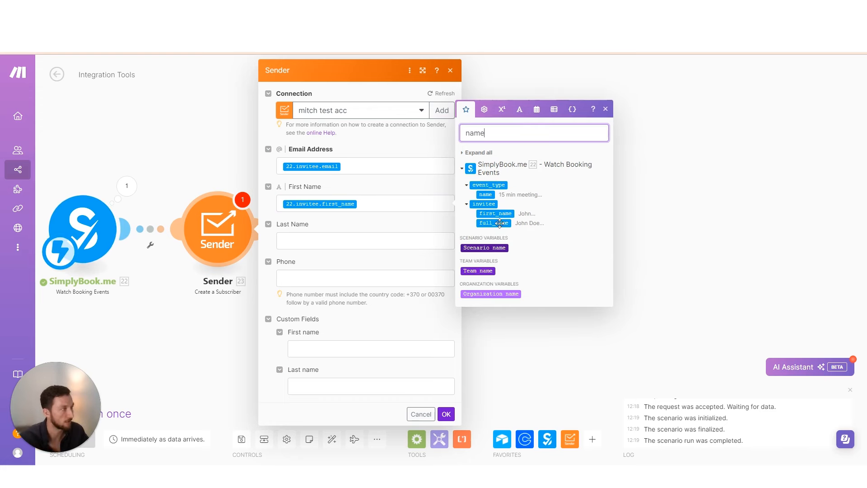
{"action": "double_click", "coordinate": [483, 132]}
{"action": "type", "text": "last"}
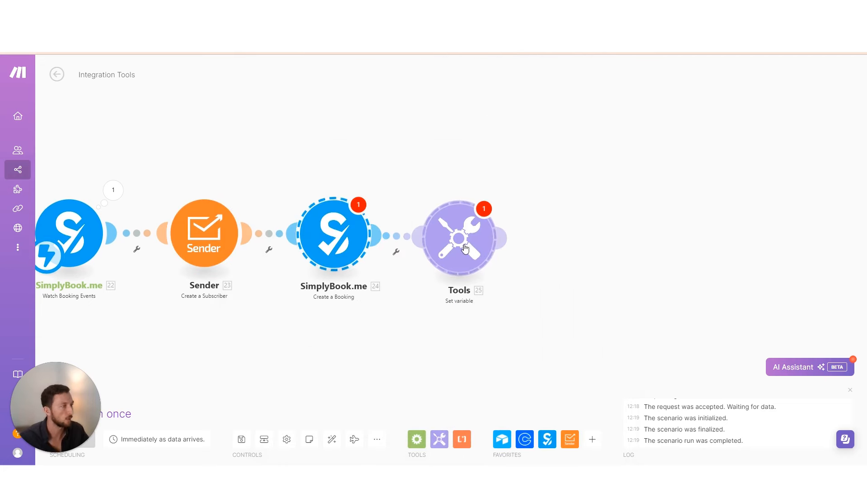
Delete the leftover Create a Booking and Set variable modules and auto-align the scenario
{"action": "right_click", "coordinate": [465, 248]}
{"action": "left_click", "coordinate": [494, 267]}
{"action": "left_click", "coordinate": [331, 440]}
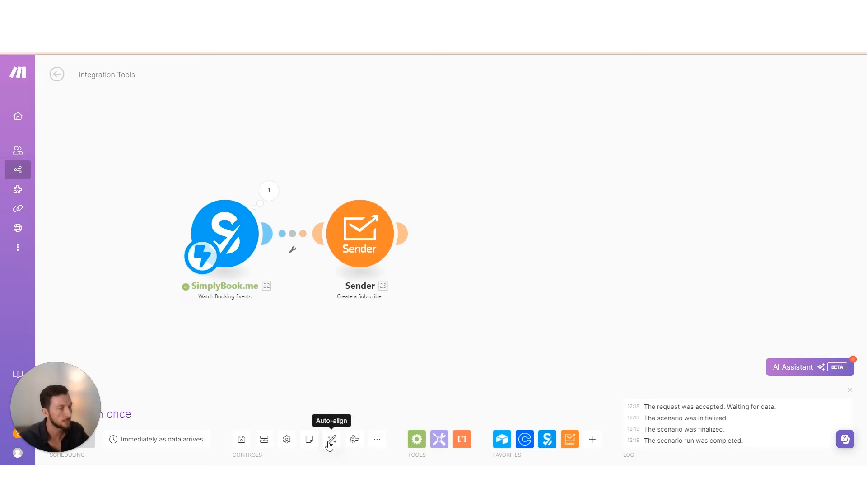
{"action": "left_click", "coordinate": [242, 439]}
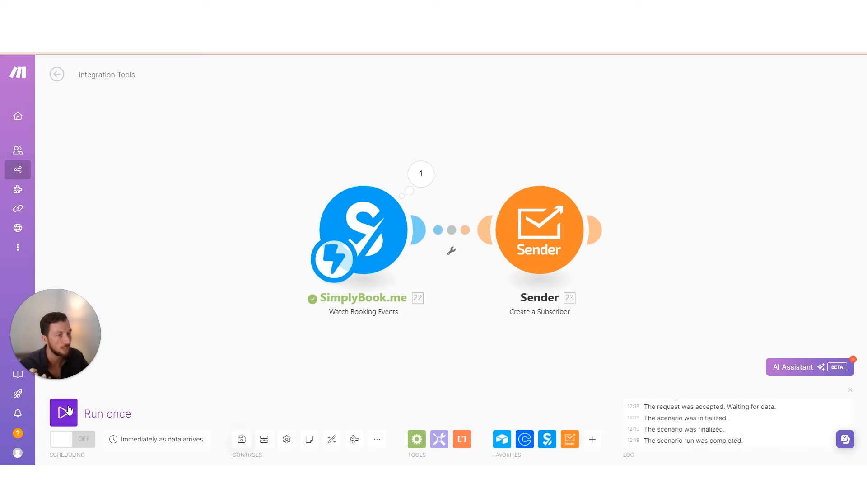
Start a one-off Make run to pick up the queued SimplyBook.me test booking
{"action": "left_click", "coordinate": [68, 410]}
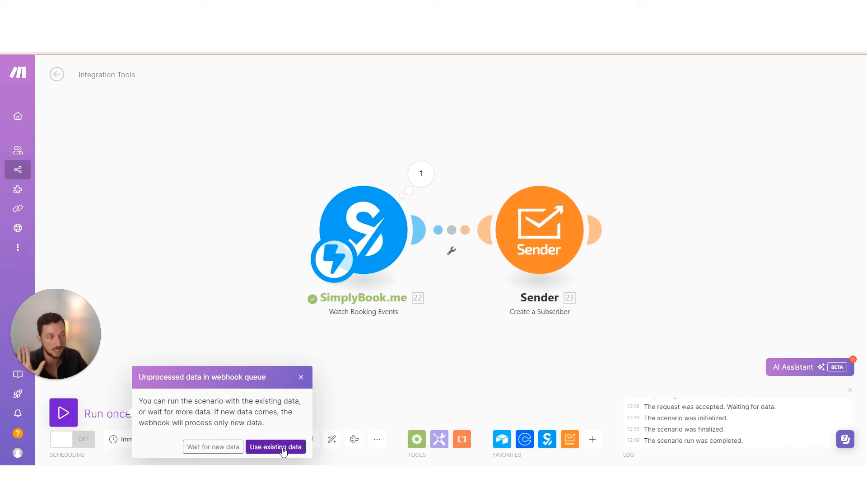
Process the queued booking and check the invitee's email in the SimplyBook.me output bundle
{"action": "left_click", "coordinate": [284, 447]}
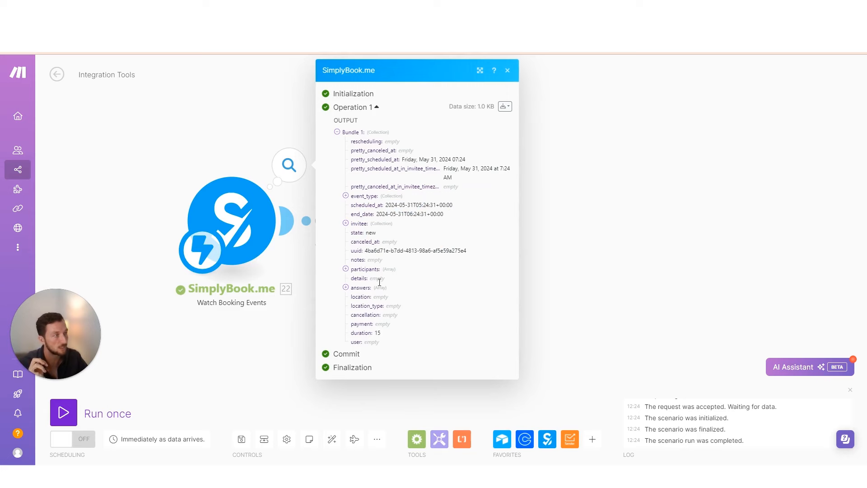
{"action": "left_click", "coordinate": [361, 224]}
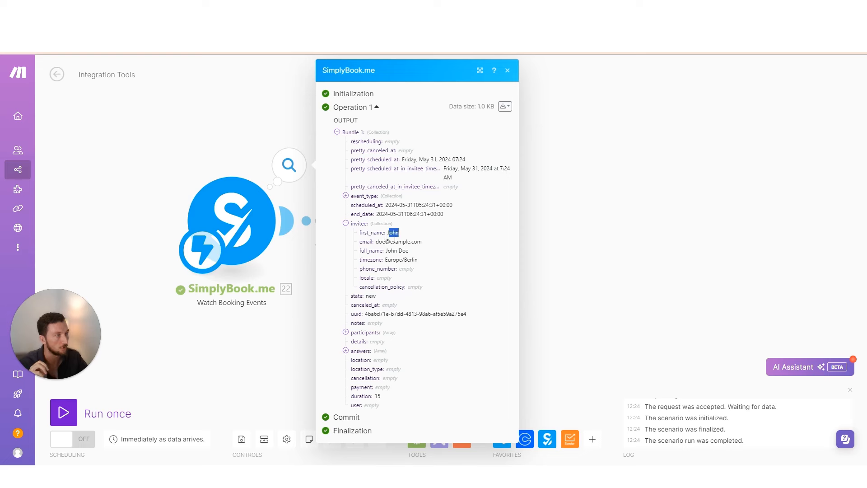
{"action": "left_click_drag", "start_coordinate": [379, 241], "coordinate": [428, 248]}
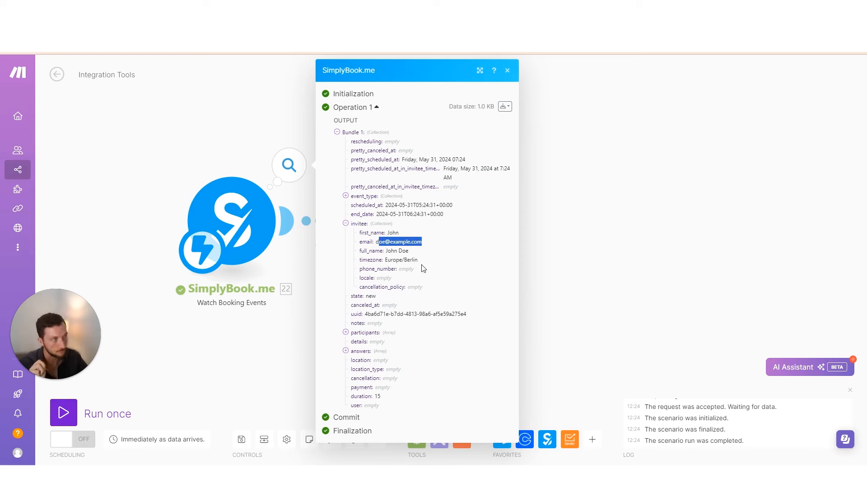
{"action": "left_click", "coordinate": [303, 344]}
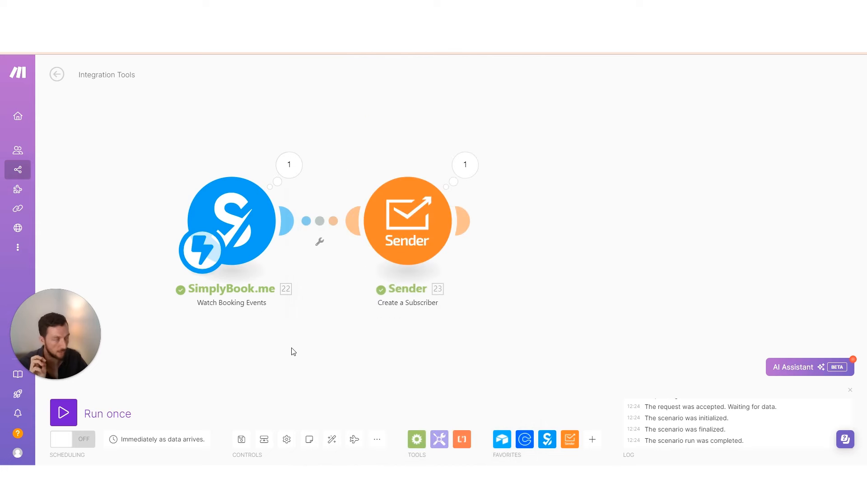
Verify the Sender step received the invitee's email and first name in its custom fields
{"action": "left_click_drag", "start_coordinate": [384, 311], "coordinate": [312, 311]}
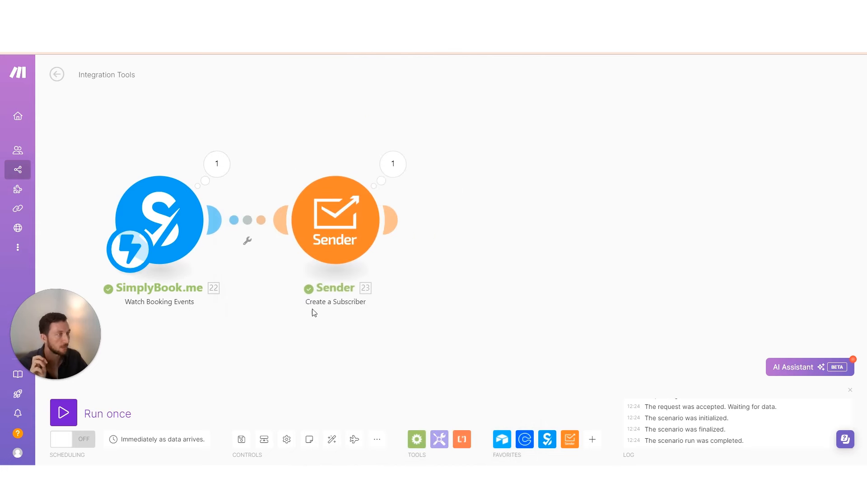
{"action": "left_click", "coordinate": [394, 165]}
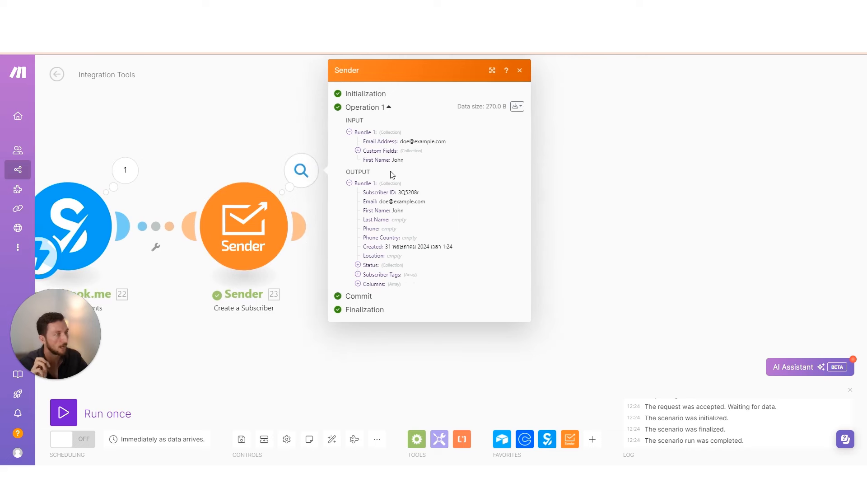
{"action": "left_click", "coordinate": [365, 152]}
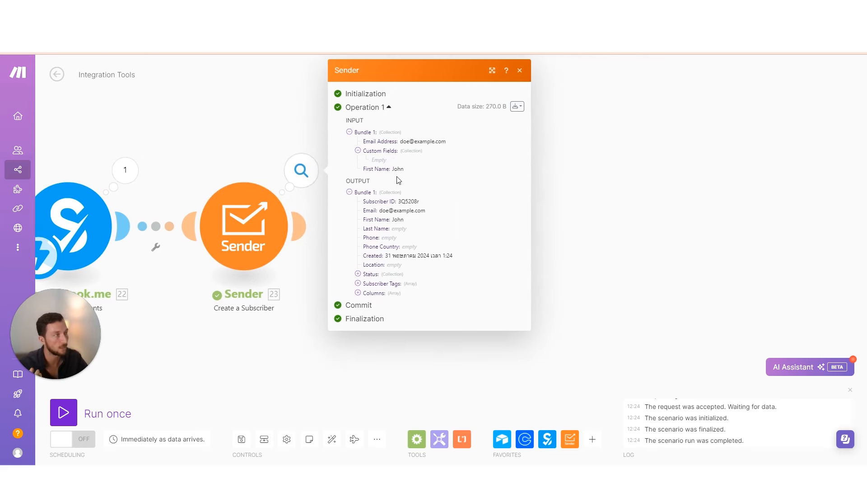
{"action": "left_click_drag", "start_coordinate": [404, 141], "coordinate": [457, 143]}
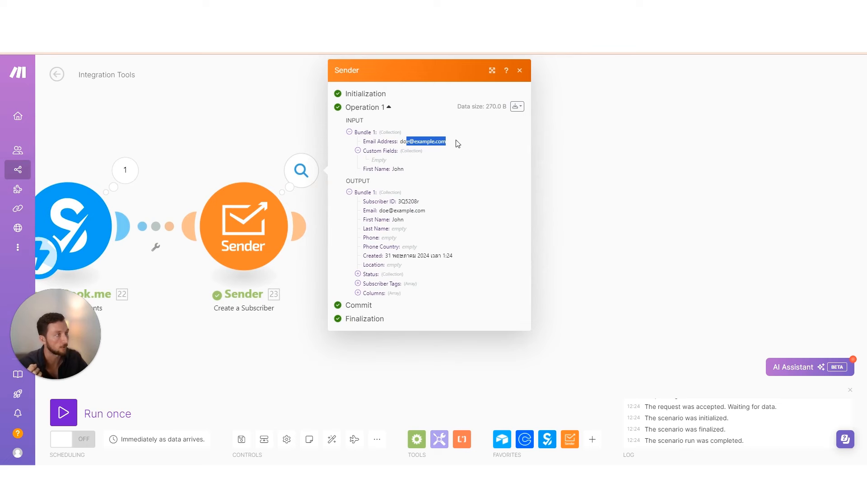
{"action": "double_click", "coordinate": [397, 169]}
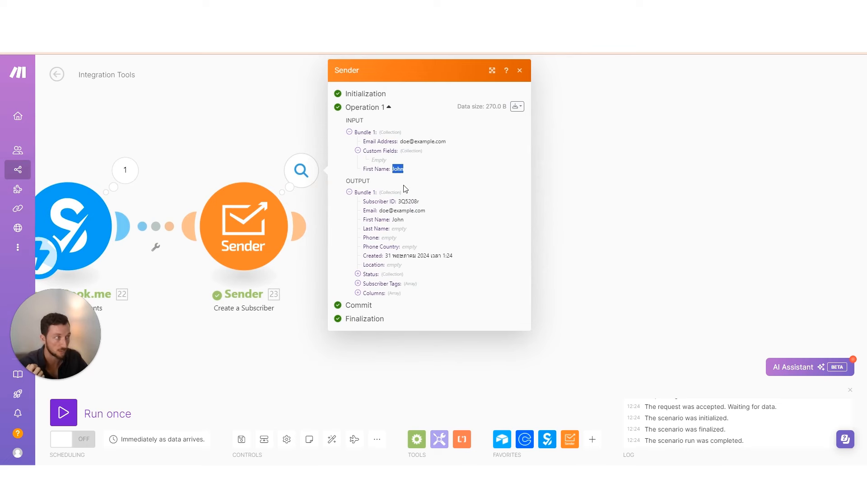
{"action": "left_click", "coordinate": [213, 147]}
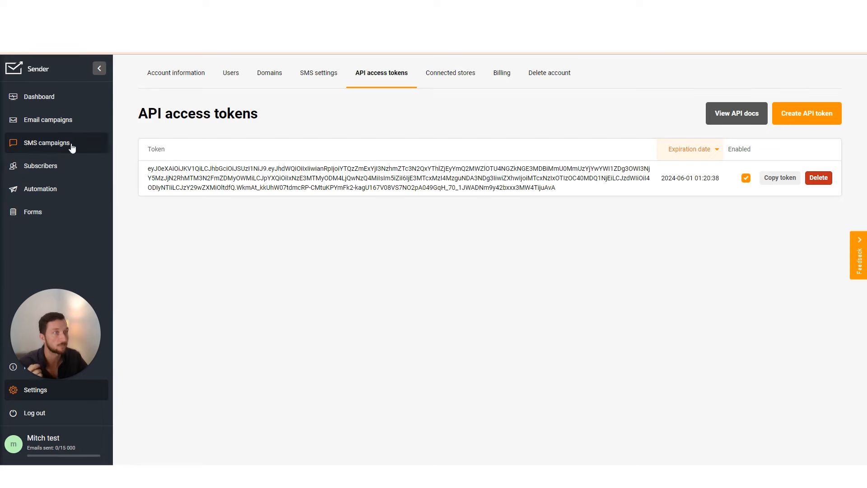
Check that the new test subscriber appears in Sender's subscriber list, then go back to Make
{"action": "left_click", "coordinate": [43, 167]}
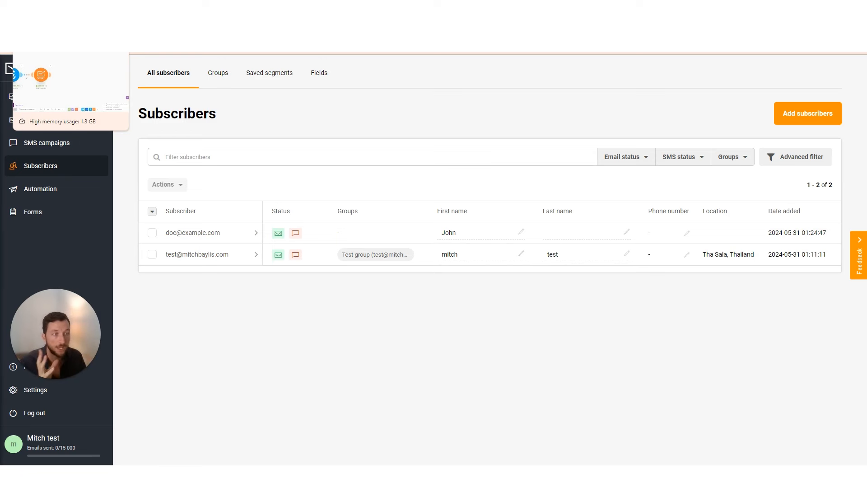
{"action": "left_click", "coordinate": [71, 45]}
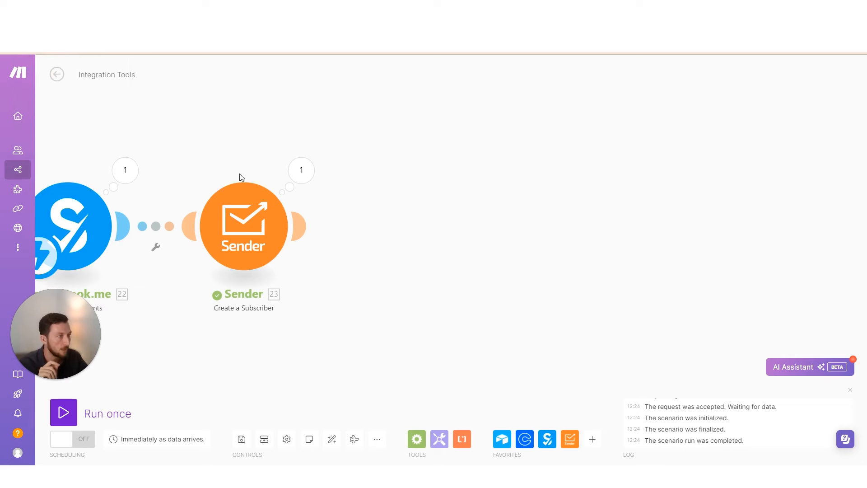
Add a Sender 'Add a Subscriber to a Group' module right after Create a Subscriber
{"action": "left_click", "coordinate": [570, 439]}
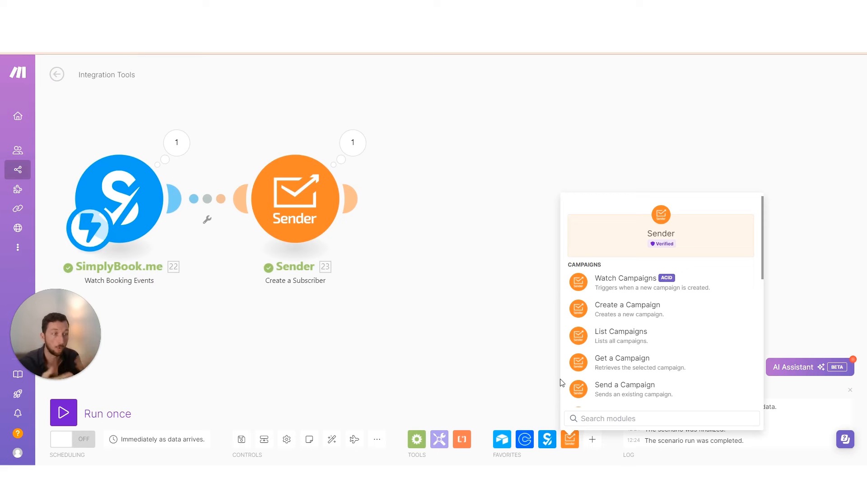
{"action": "scroll", "coordinate": [561, 383], "scroll_direction": "down", "scroll_amount": 6}
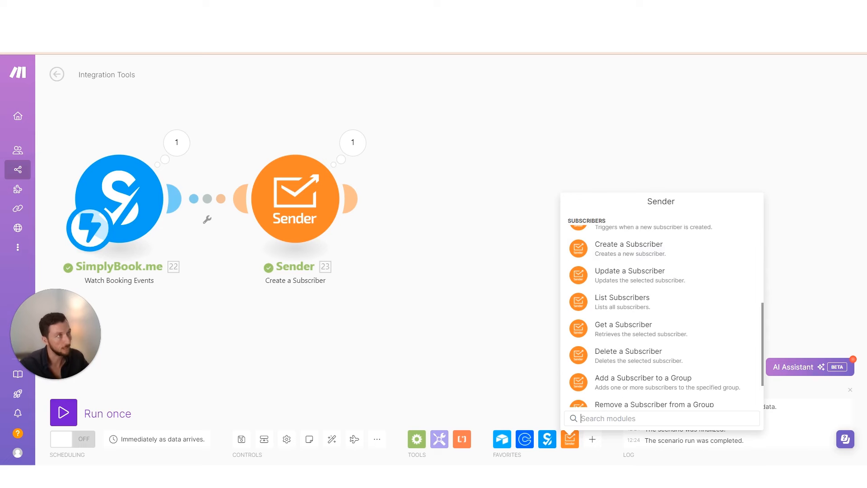
{"action": "scroll", "coordinate": [646, 324], "scroll_direction": "up", "scroll_amount": 2}
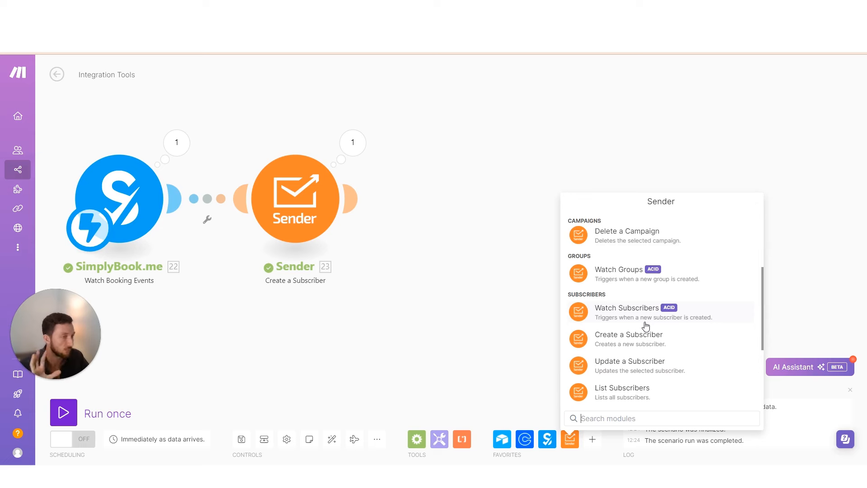
{"action": "scroll", "coordinate": [660, 349], "scroll_direction": "down", "scroll_amount": 3}
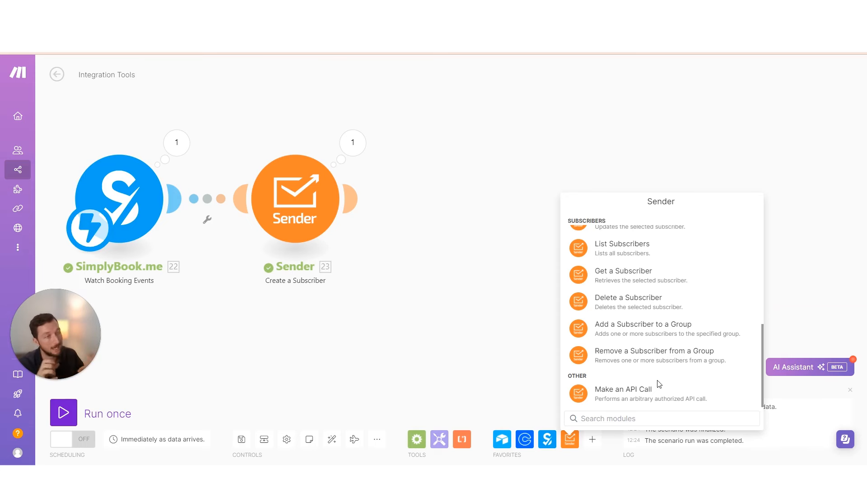
{"action": "left_click", "coordinate": [658, 334]}
{"action": "left_click_drag", "start_coordinate": [615, 340], "coordinate": [450, 273]}
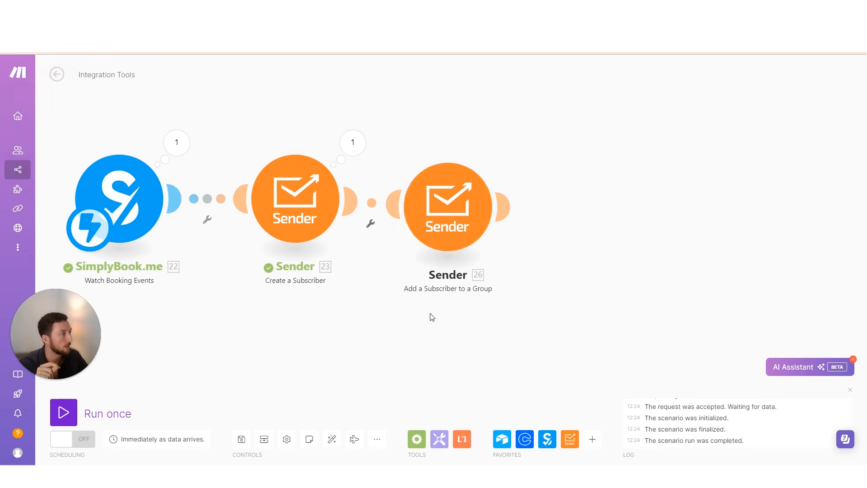
{"action": "left_click", "coordinate": [445, 205]}
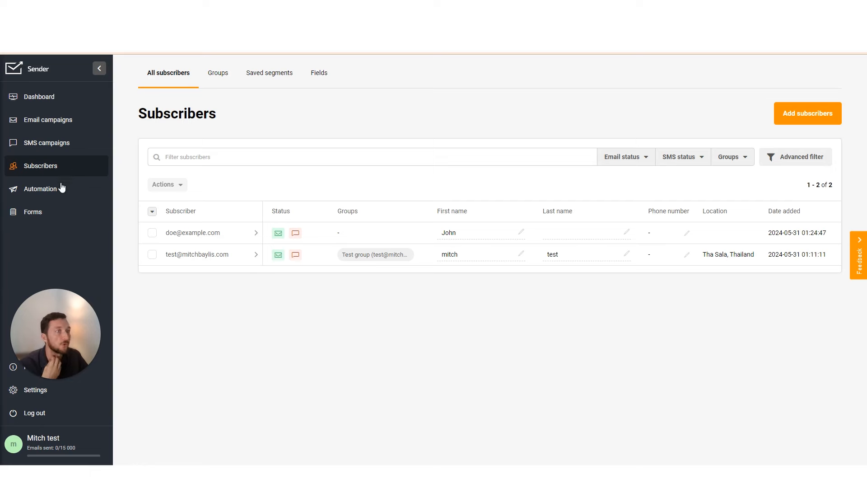
Create and save a new Sender subscriber group named 'call_booked'
{"action": "left_click", "coordinate": [217, 83]}
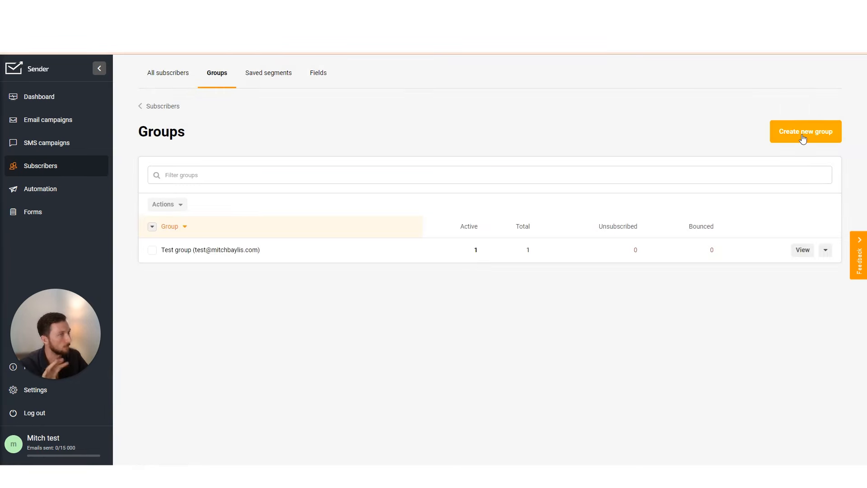
{"action": "left_click", "coordinate": [802, 138]}
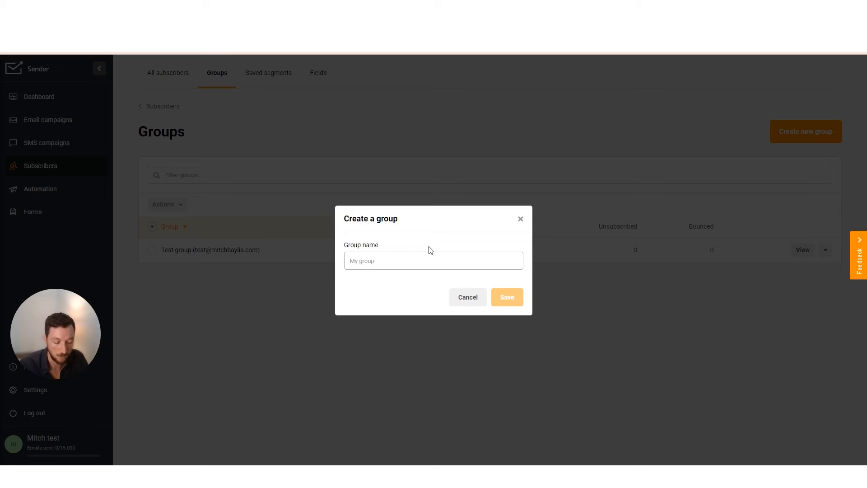
{"action": "type", "text": "call_book"}
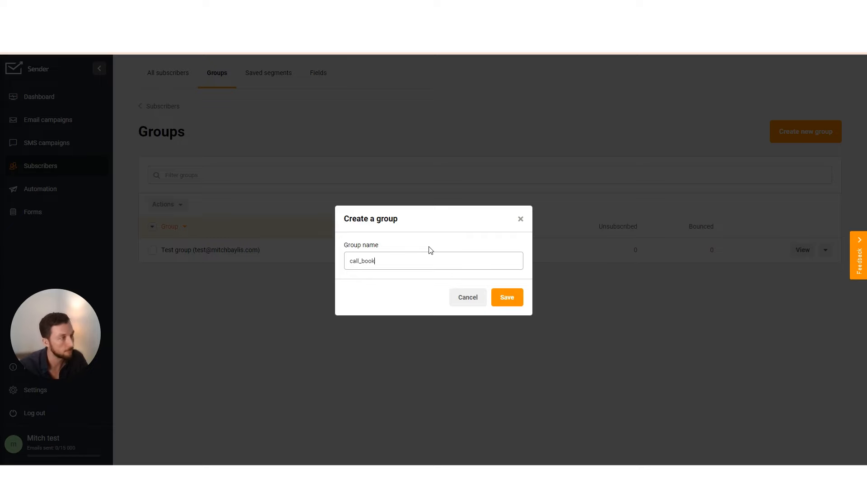
{"action": "left_click", "coordinate": [517, 299]}
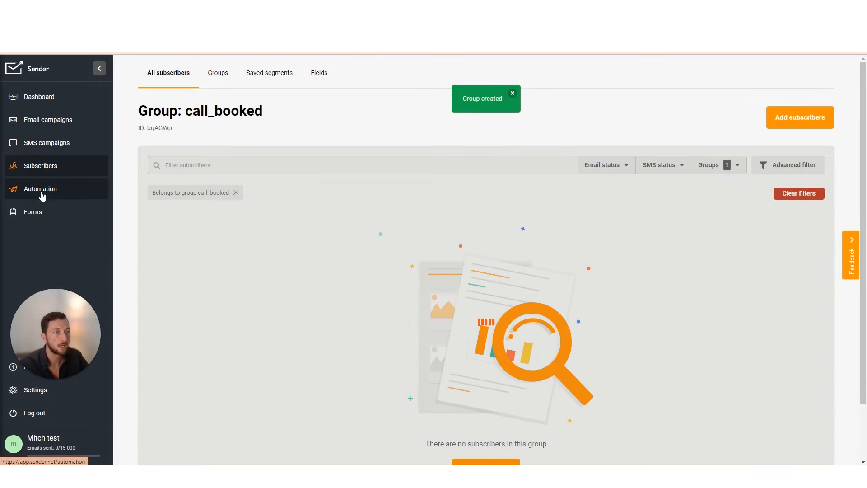
Start a new Sender automation workflow named 'call_booked'
{"action": "left_click", "coordinate": [42, 193]}
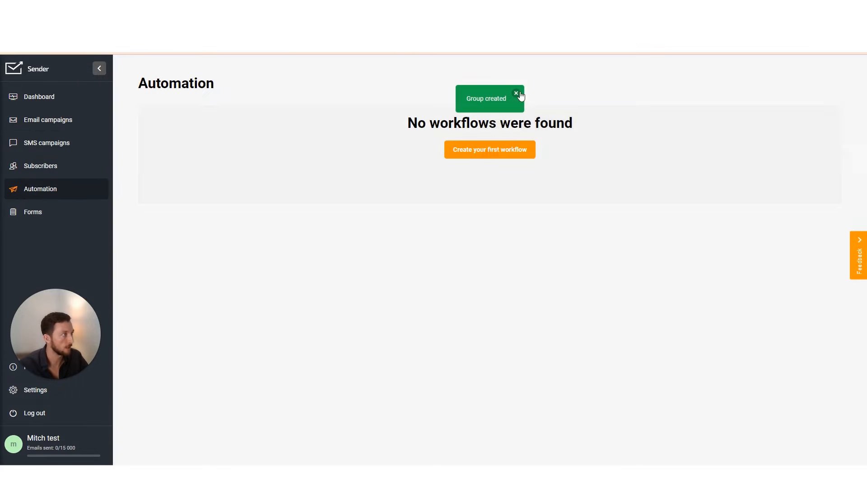
{"action": "left_click", "coordinate": [517, 93]}
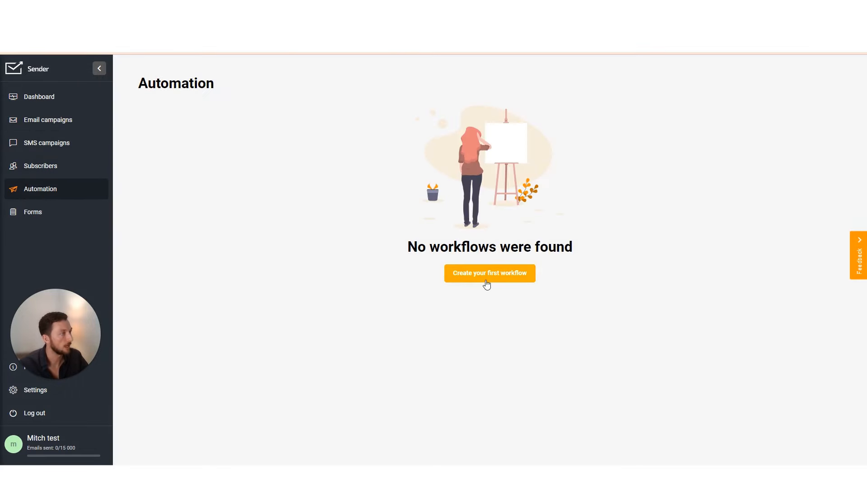
{"action": "left_click", "coordinate": [484, 277]}
{"action": "type", "text": "call_bo"}
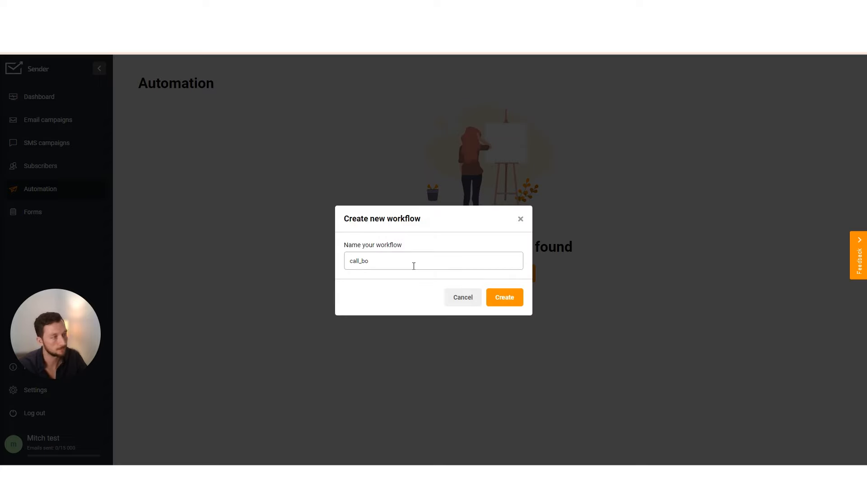
{"action": "key", "text": "Return"}
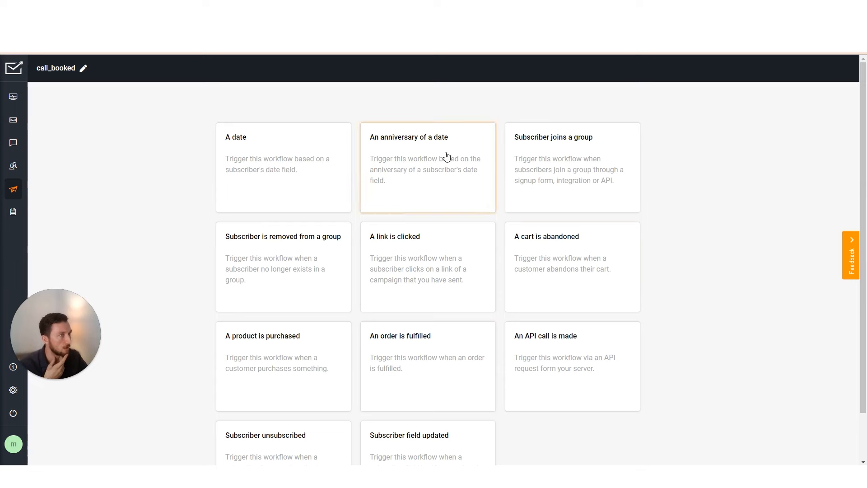
Set the workflow trigger to 'Subscriber joins a group' for call_booked and save it
{"action": "scroll", "coordinate": [347, 359], "scroll_direction": "down", "scroll_amount": 1}
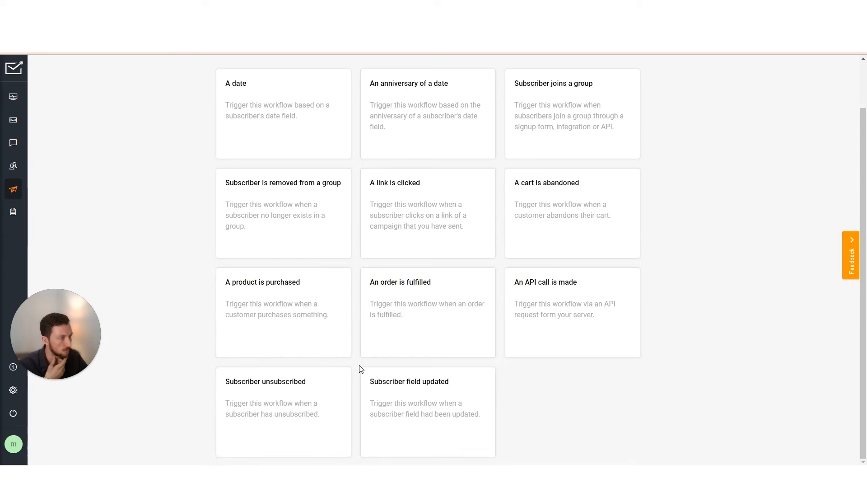
{"action": "scroll", "coordinate": [362, 369], "scroll_direction": "up", "scroll_amount": 1}
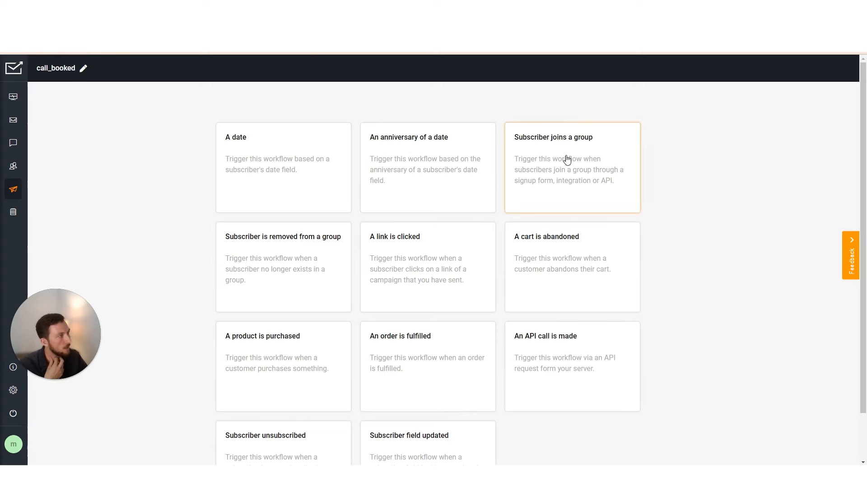
{"action": "left_click", "coordinate": [556, 142]}
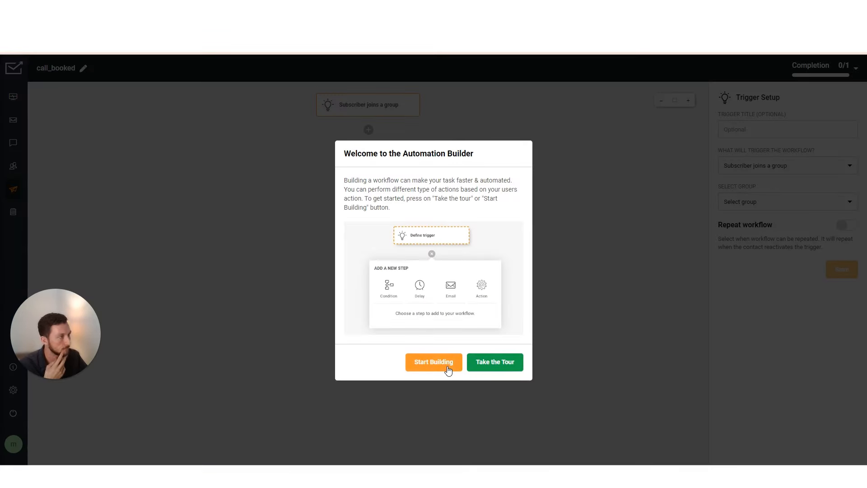
{"action": "left_click", "coordinate": [448, 368]}
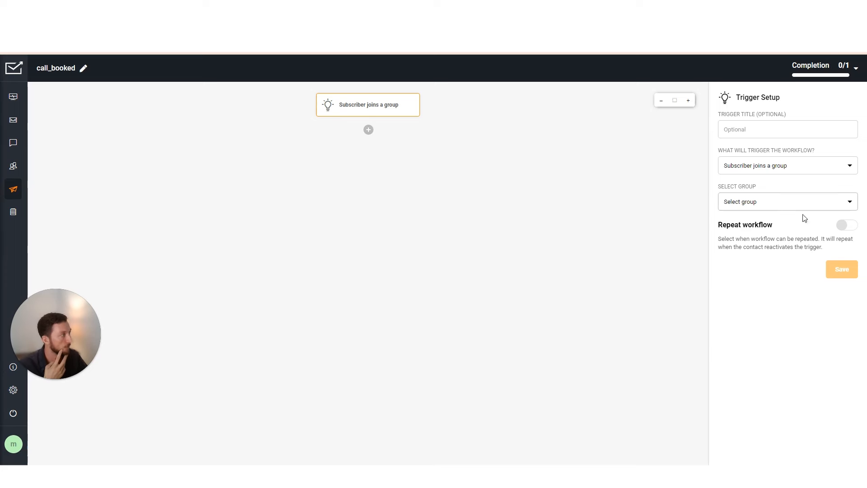
{"action": "left_click", "coordinate": [767, 203]}
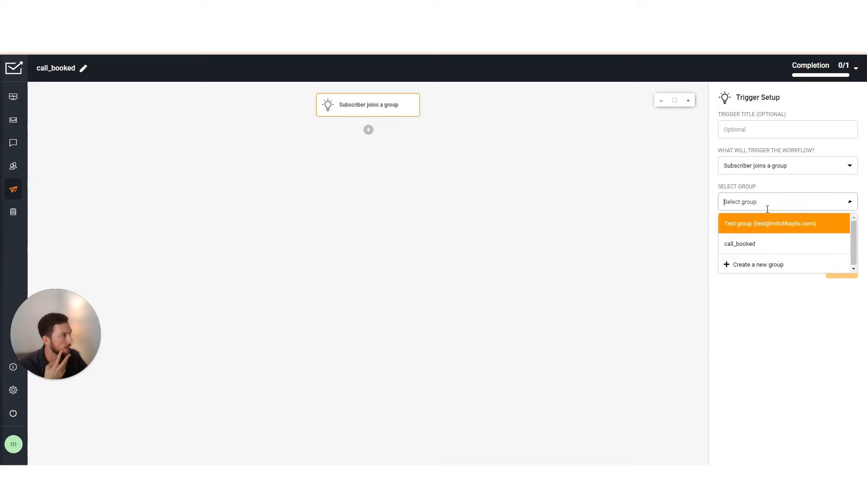
{"action": "left_click", "coordinate": [749, 247]}
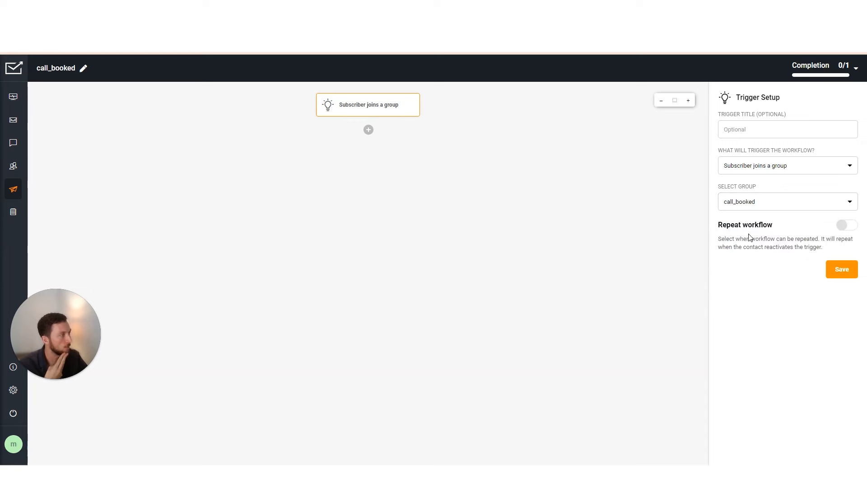
{"action": "left_click", "coordinate": [850, 272]}
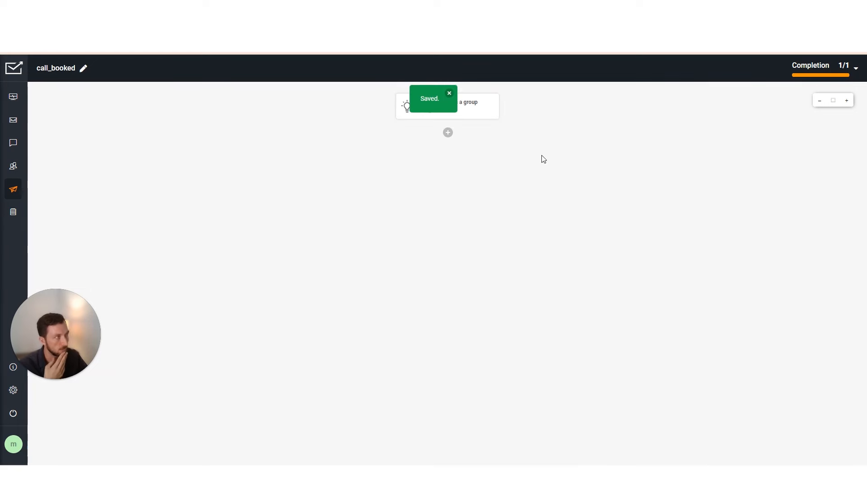
{"action": "left_click", "coordinate": [448, 134]}
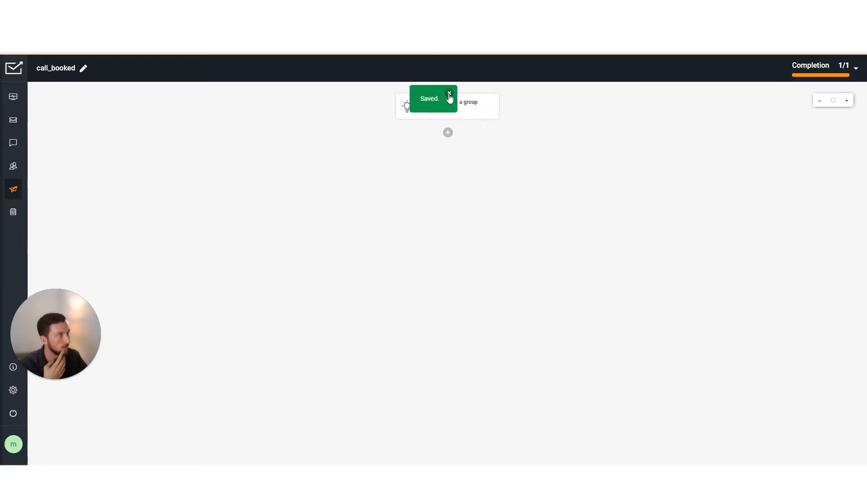
{"action": "left_click", "coordinate": [449, 94]}
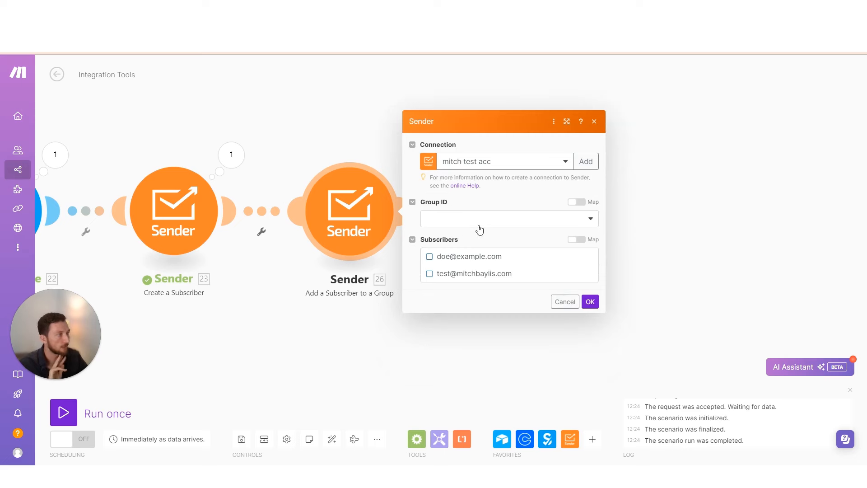
{"action": "left_click", "coordinate": [479, 225]}
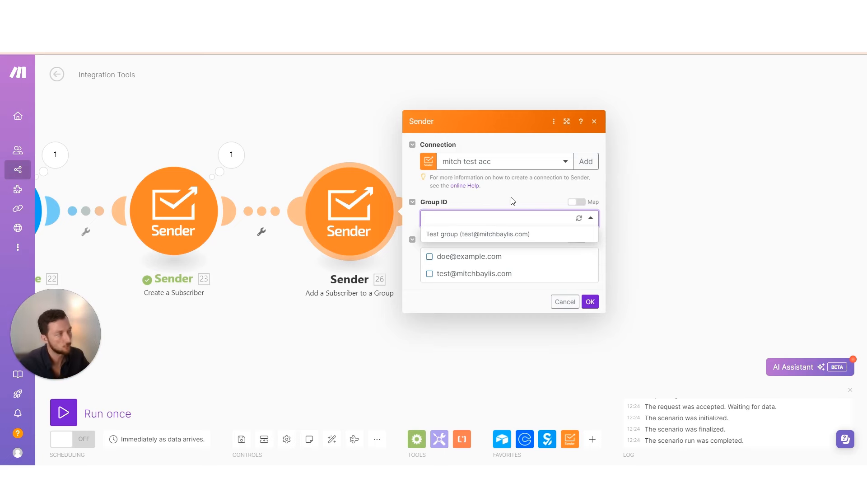
Set the group module's Group ID to call_booked after refreshing, and tick the sample subscriber
{"action": "left_click", "coordinate": [335, 322]}
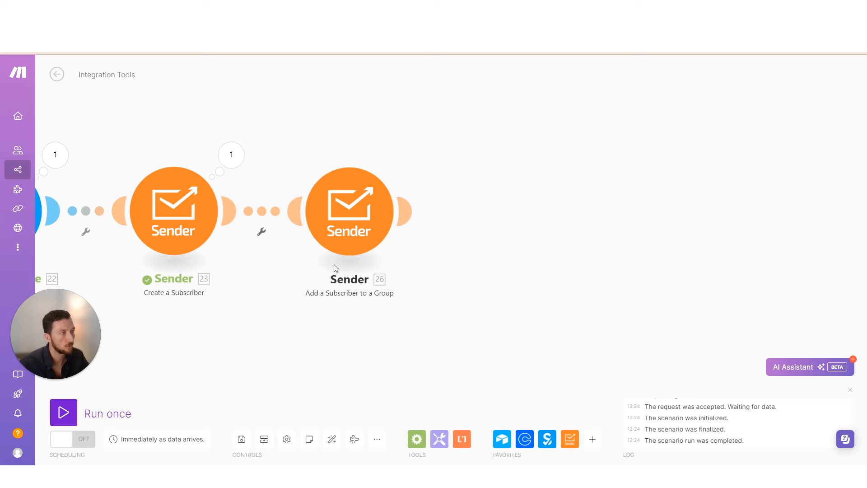
{"action": "left_click", "coordinate": [352, 214]}
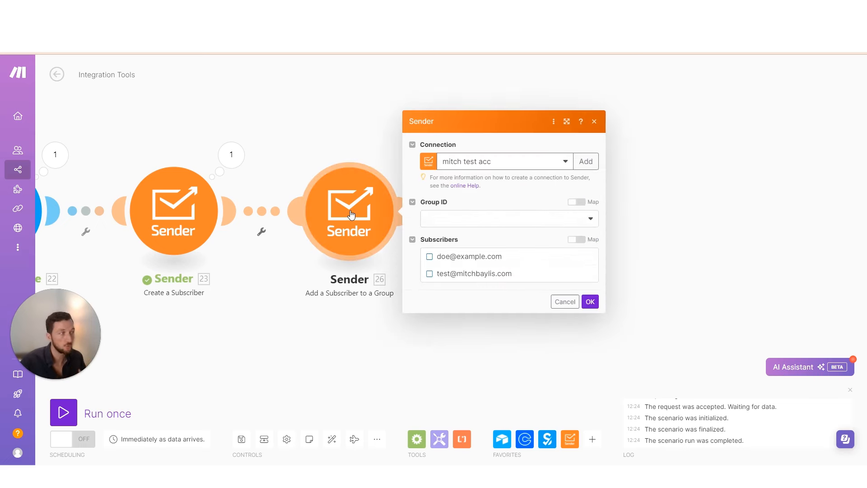
{"action": "left_click", "coordinate": [474, 219]}
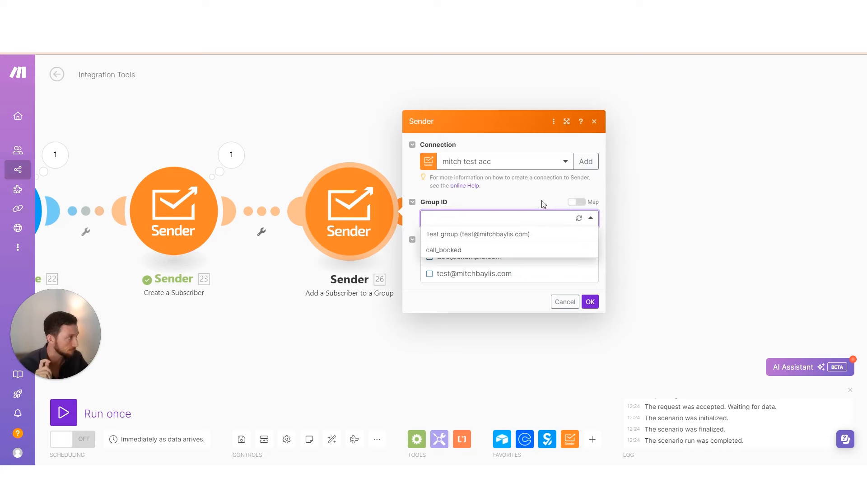
{"action": "left_click", "coordinate": [578, 220]}
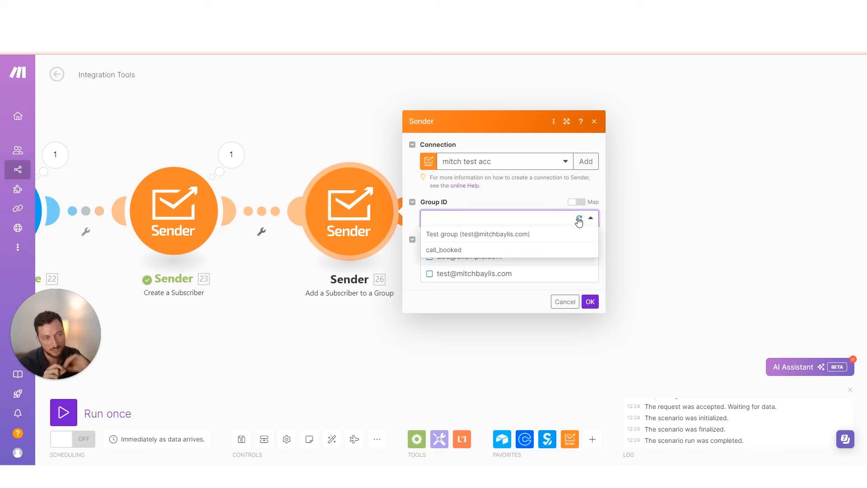
{"action": "left_click", "coordinate": [499, 250]}
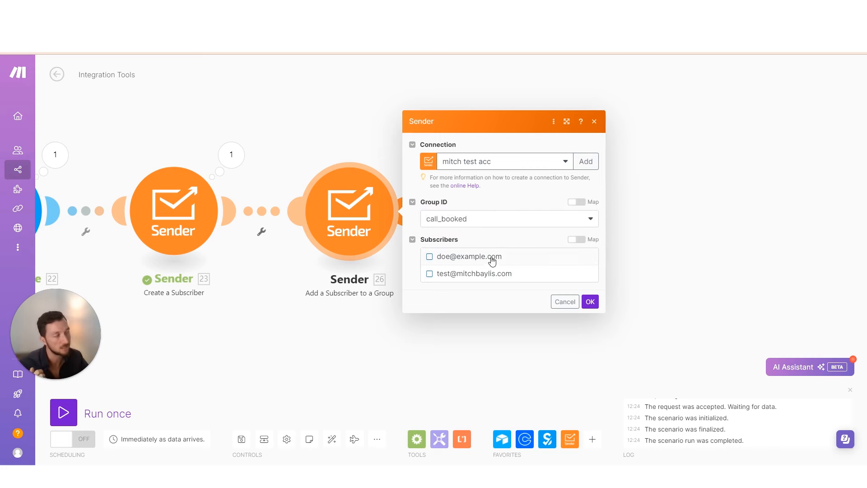
{"action": "left_click", "coordinate": [469, 260]}
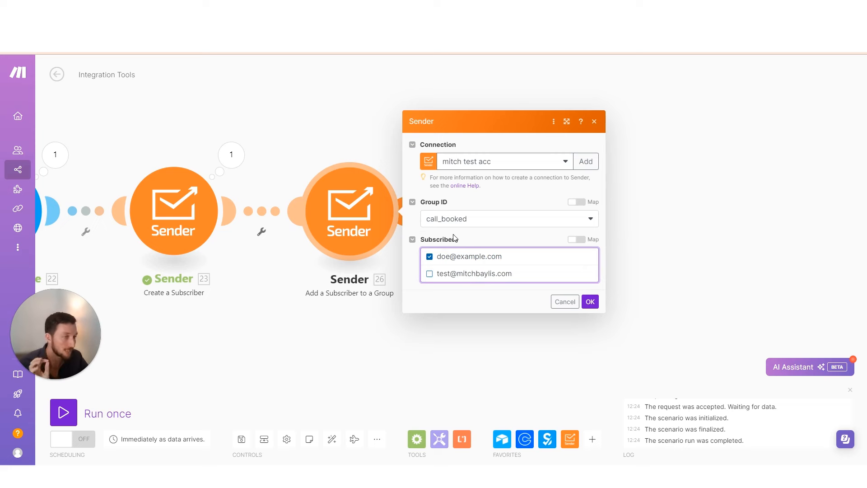
{"action": "scroll", "coordinate": [215, 259], "scroll_direction": "left", "scroll_amount": 3}
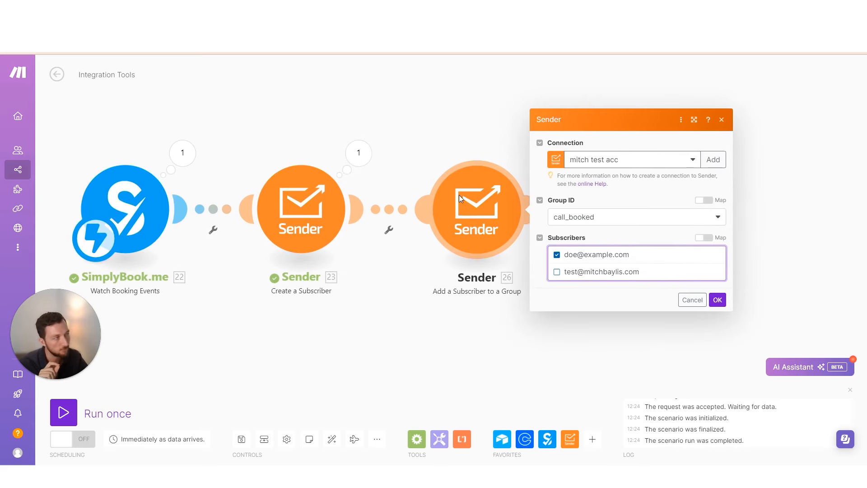
{"action": "scroll", "coordinate": [482, 342], "scroll_direction": "right", "scroll_amount": 1}
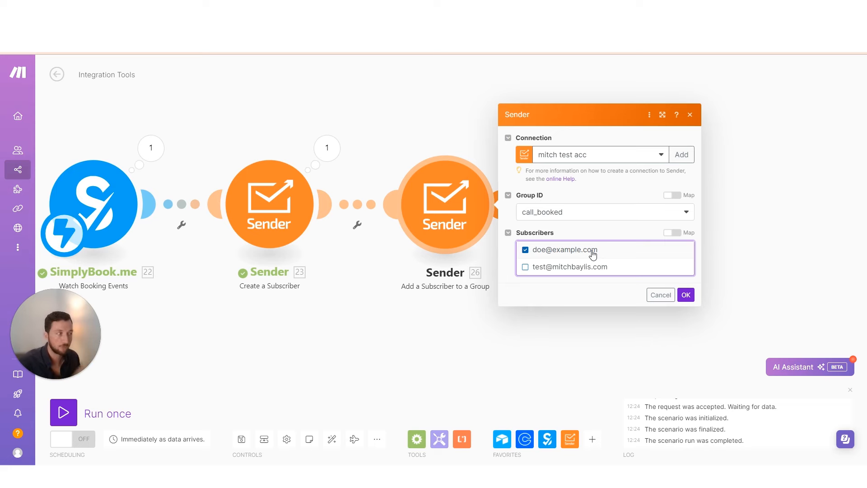
{"action": "left_click", "coordinate": [630, 235]}
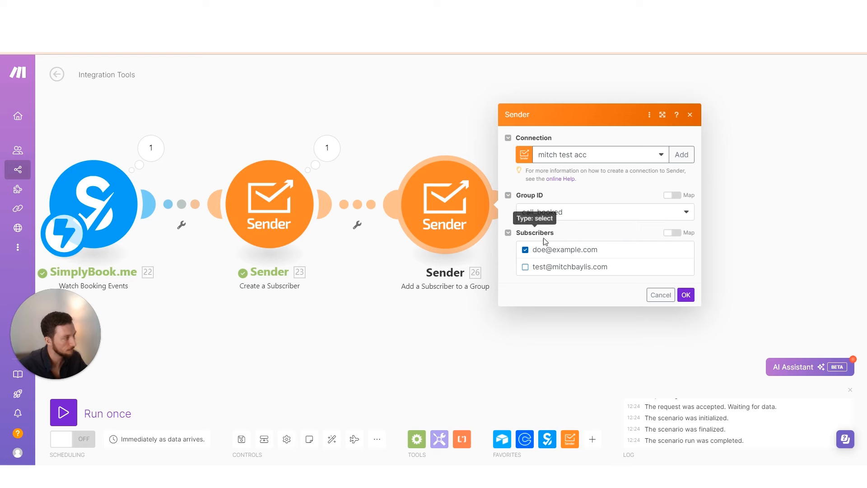
Map the group module's Subscribers field to '23. Email' from Create a Subscriber and confirm
{"action": "left_click", "coordinate": [673, 233]}
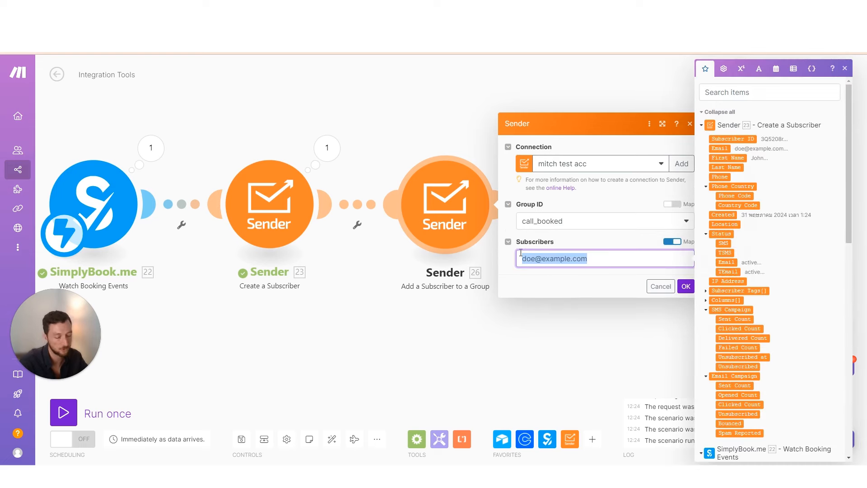
{"action": "key", "text": "BackSpace"}
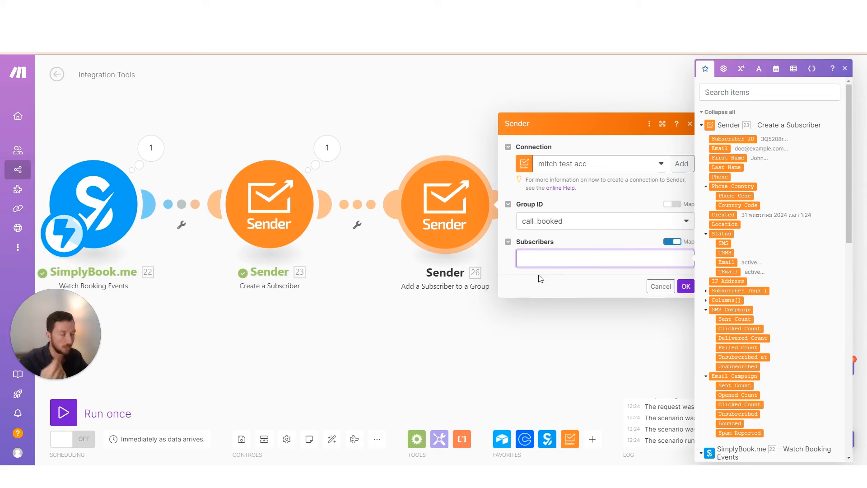
{"action": "left_click", "coordinate": [719, 148]}
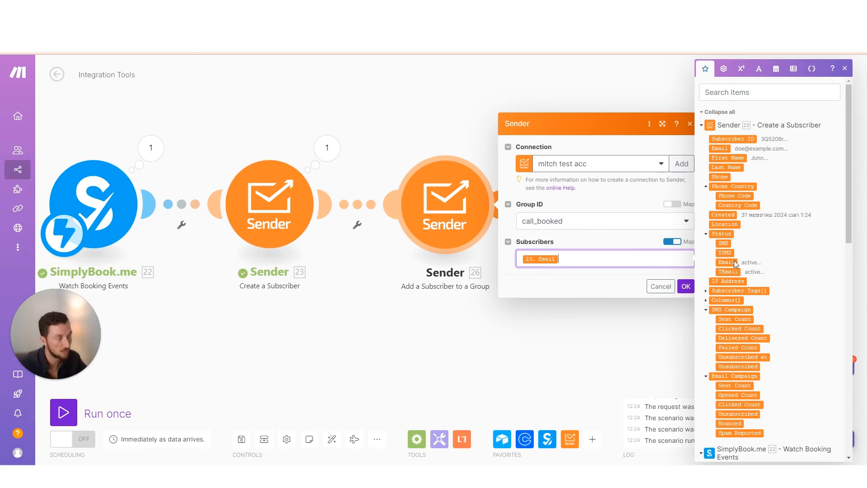
{"action": "scroll", "coordinate": [502, 292], "scroll_direction": "right", "scroll_amount": 3}
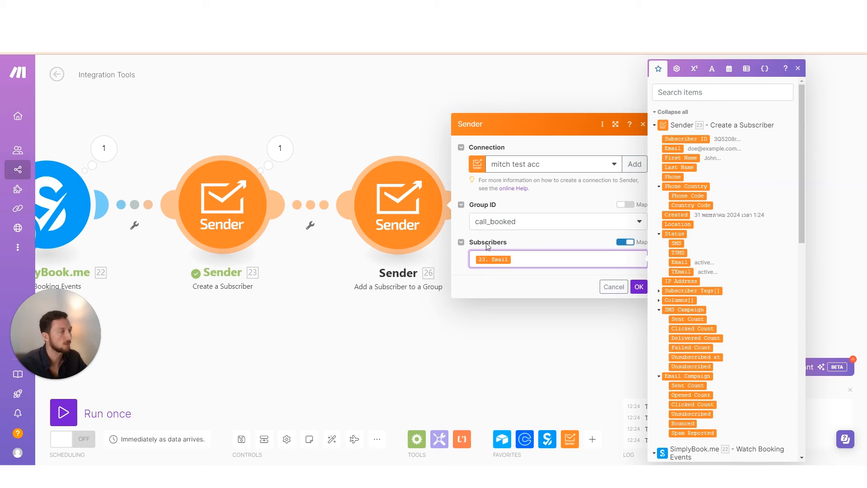
{"action": "left_click", "coordinate": [638, 287]}
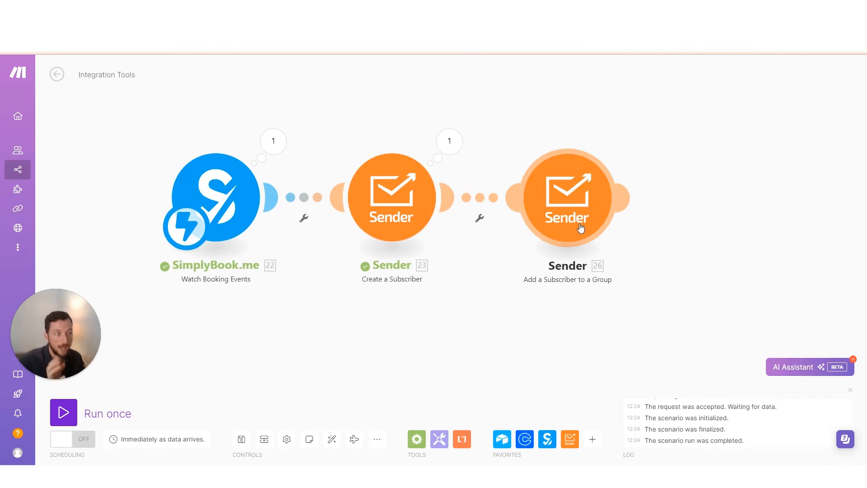
{"action": "left_click", "coordinate": [422, 58]}
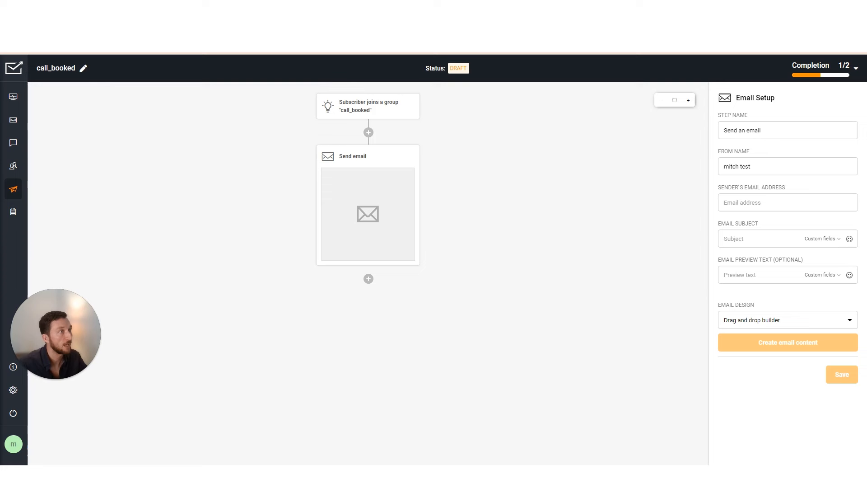
Launch another one-off run of the three-step Make scenario to await new booking data
{"action": "mouse_move", "coordinate": [381, 172]}
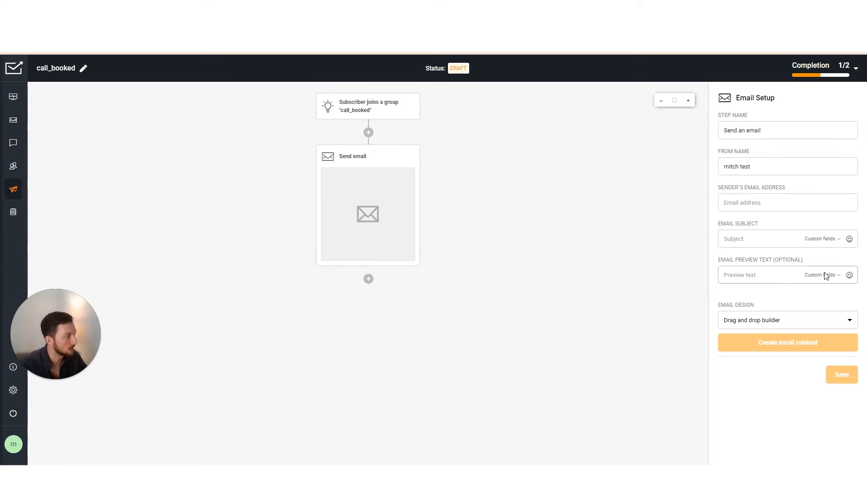
{"action": "left_click", "coordinate": [421, 58]}
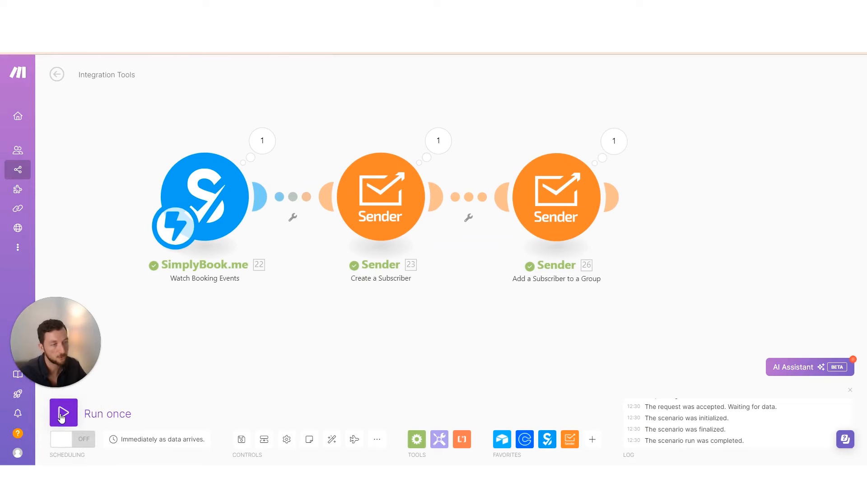
{"action": "left_click", "coordinate": [127, 414]}
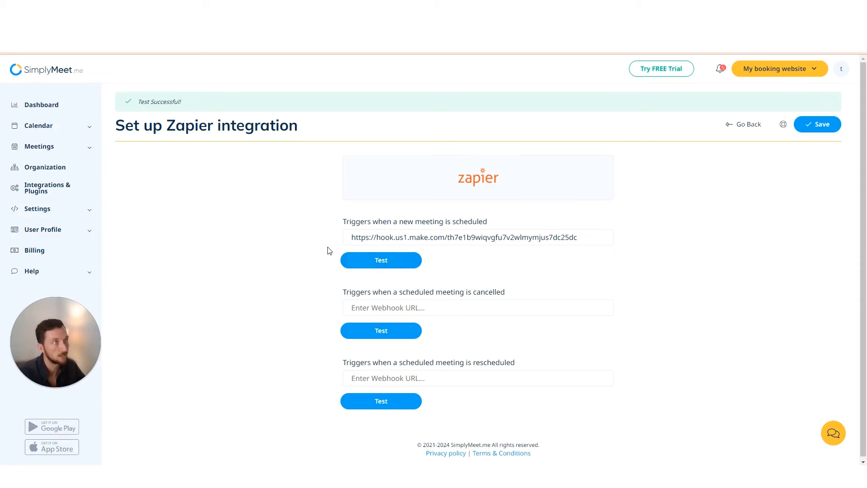
Inspect the add-to-group step's input bundle and confirm all three modules processed one bundle
{"action": "left_click", "coordinate": [126, 54]}
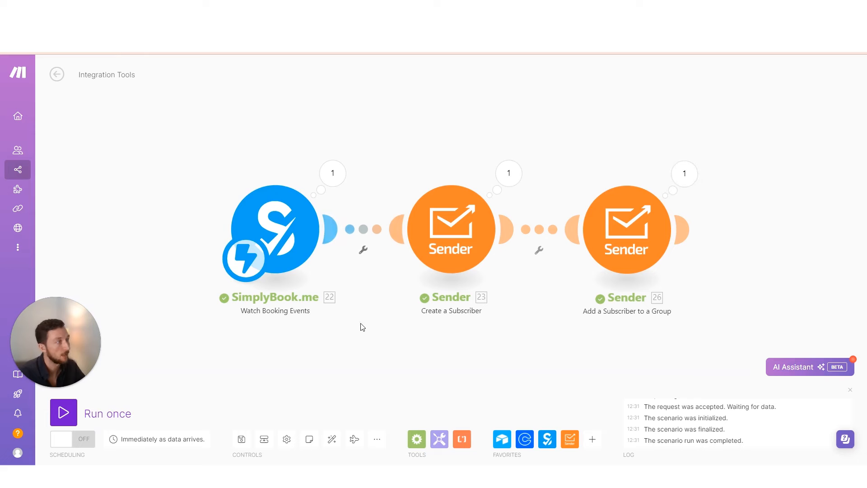
{"action": "scroll", "coordinate": [350, 332], "scroll_direction": "right", "scroll_amount": 2}
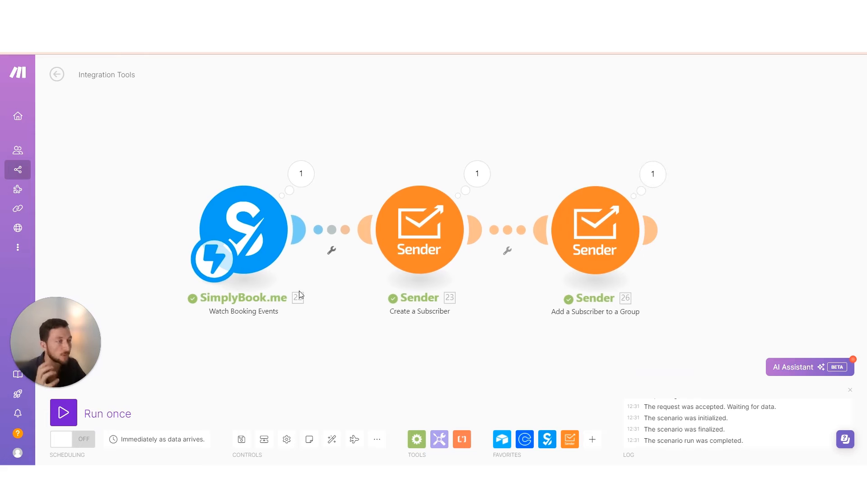
{"action": "left_click", "coordinate": [651, 175]}
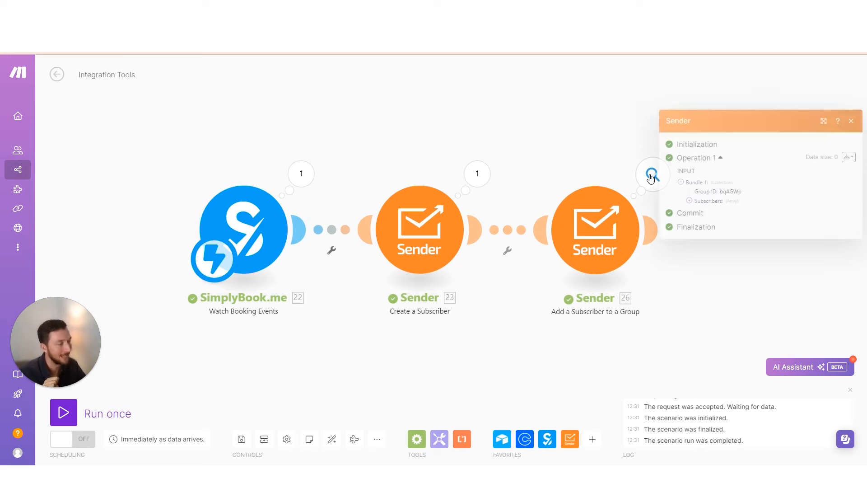
{"action": "left_click_drag", "start_coordinate": [518, 357], "coordinate": [429, 342]}
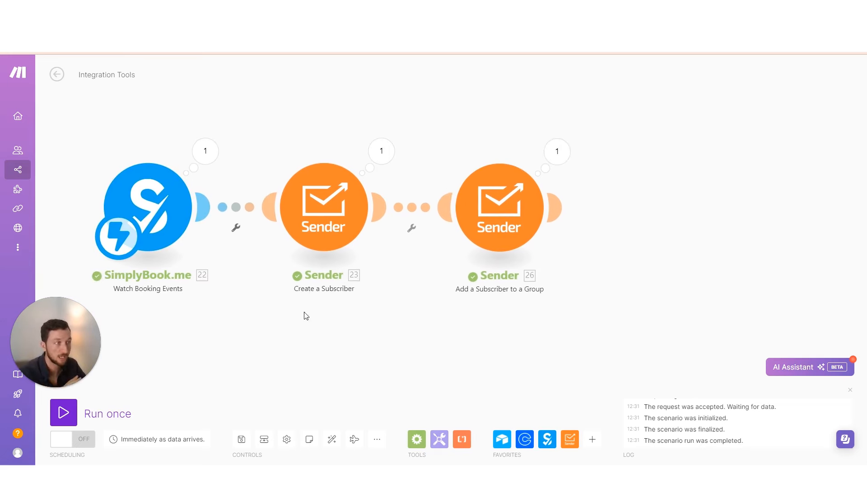
{"action": "left_click_drag", "start_coordinate": [307, 316], "coordinate": [258, 319]}
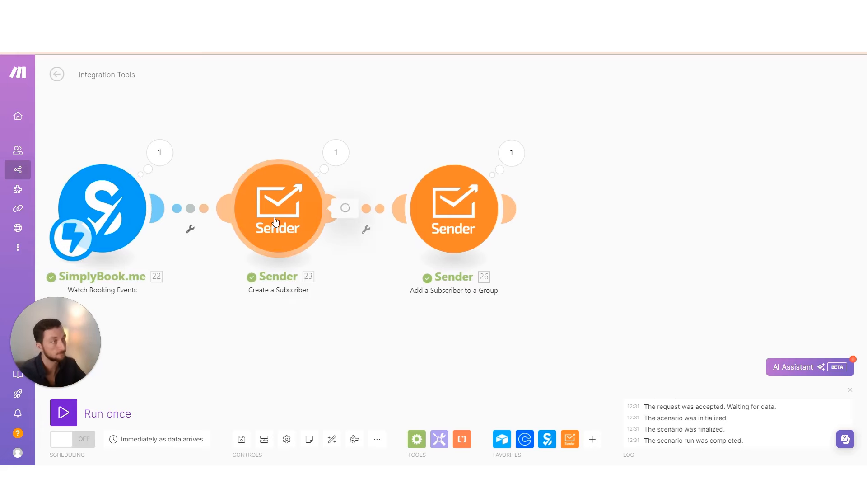
Change the Create a Subscriber email address to the value 12
{"action": "left_click", "coordinate": [321, 207]}
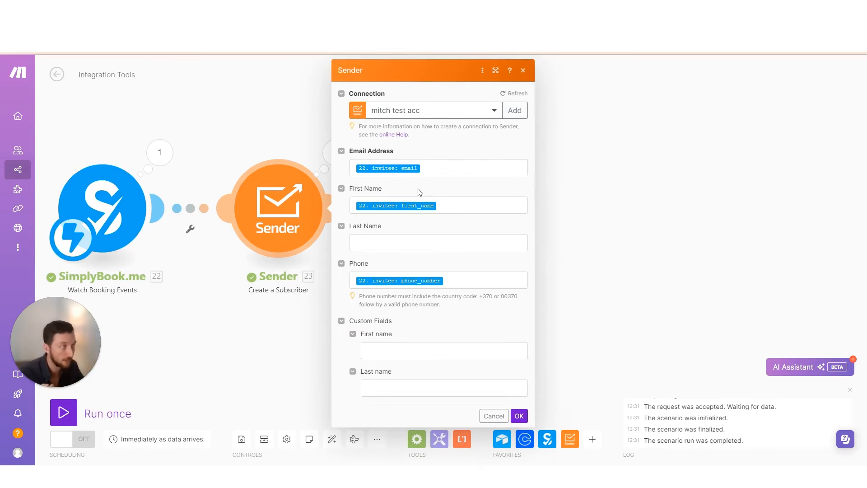
{"action": "left_click", "coordinate": [437, 166]}
{"action": "key", "text": "BackSpace"}
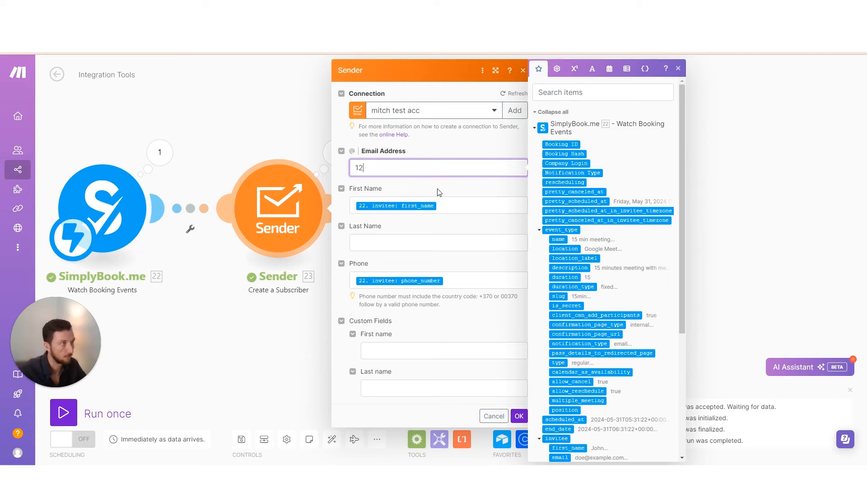
{"action": "type", "text": "12"}
{"action": "left_click", "coordinate": [438, 192]}
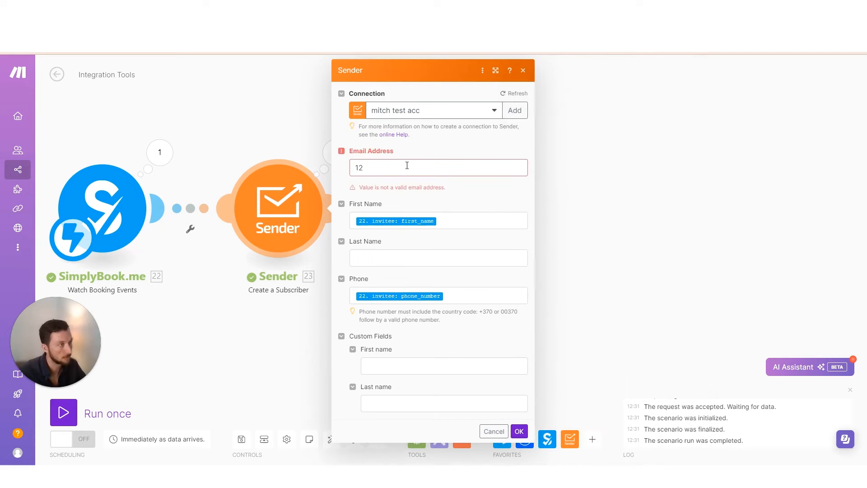
{"action": "left_click", "coordinate": [407, 165]}
{"action": "left_click", "coordinate": [493, 416]}
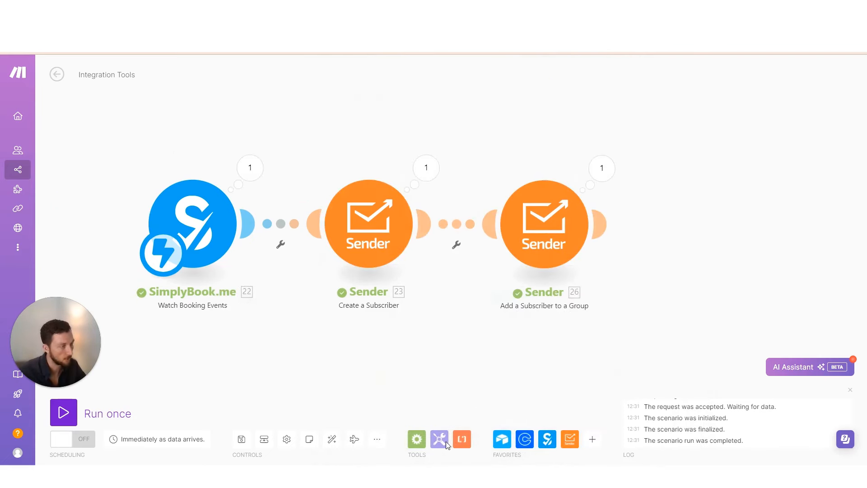
Insert a Set variable step (email = 1) after the booking trigger and run once
{"action": "left_click", "coordinate": [439, 439]}
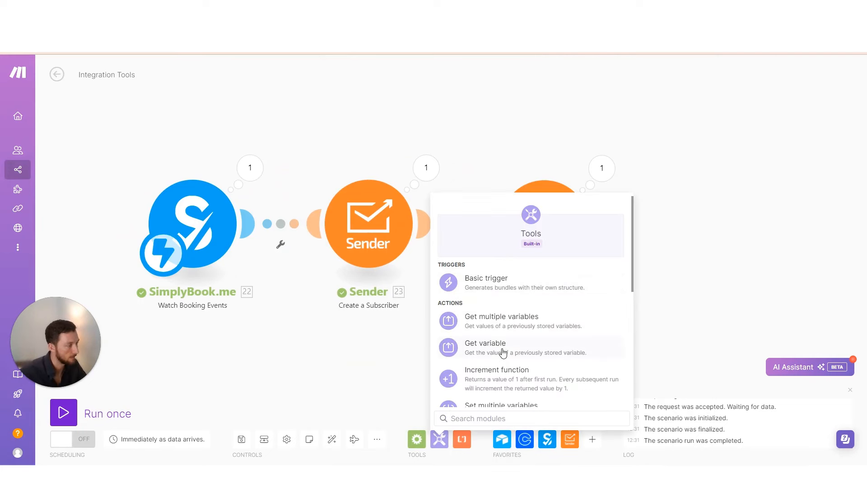
{"action": "scroll", "coordinate": [501, 348], "scroll_direction": "down", "scroll_amount": 3}
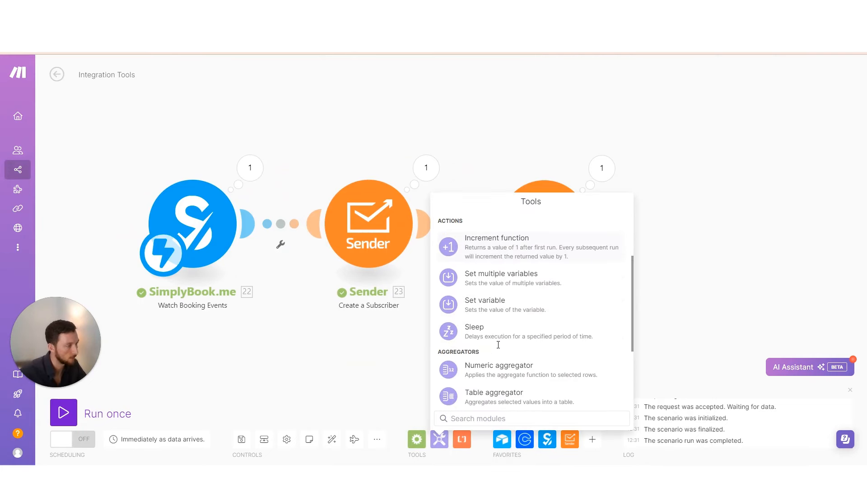
{"action": "left_click", "coordinate": [506, 307]}
{"action": "left_click_drag", "start_coordinate": [428, 354], "coordinate": [275, 223]}
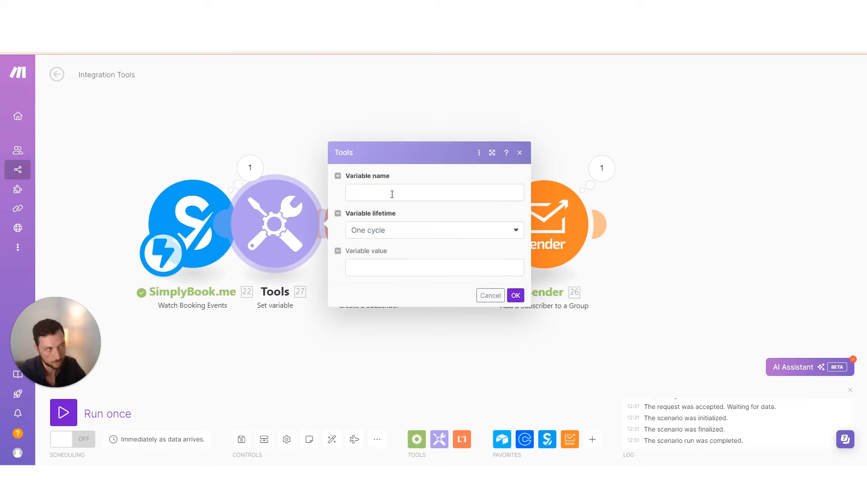
{"action": "left_click", "coordinate": [451, 195]}
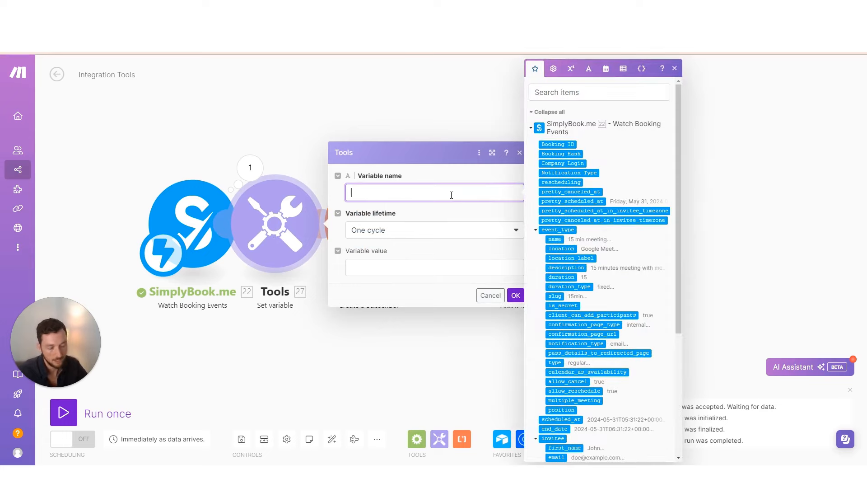
{"action": "key", "text": "Tab"}
{"action": "left_click", "coordinate": [426, 267]}
{"action": "type", "text": "12"}
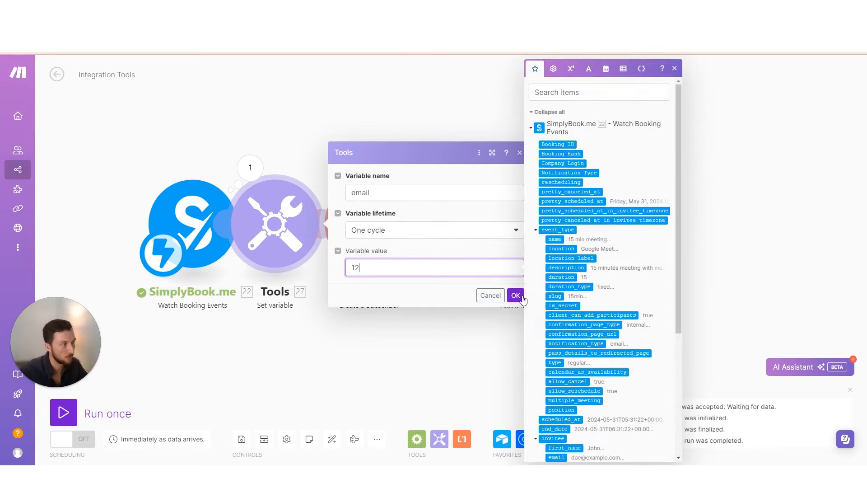
{"action": "left_click", "coordinate": [515, 295]}
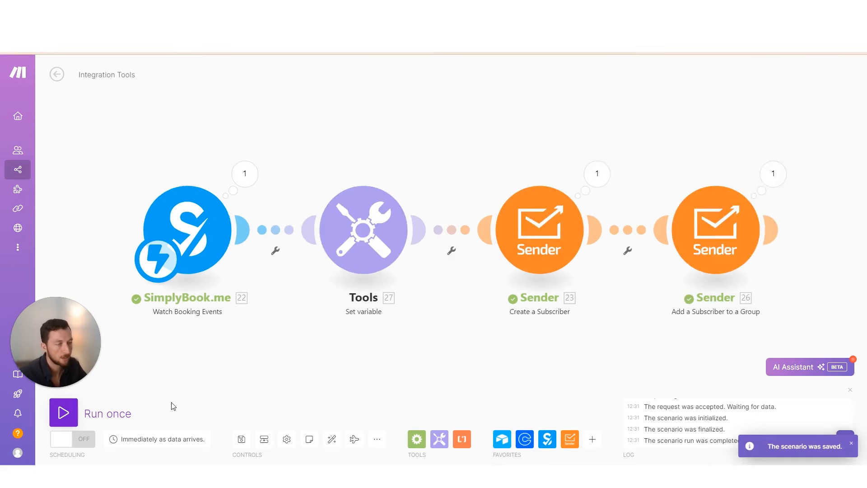
{"action": "left_click", "coordinate": [118, 413]}
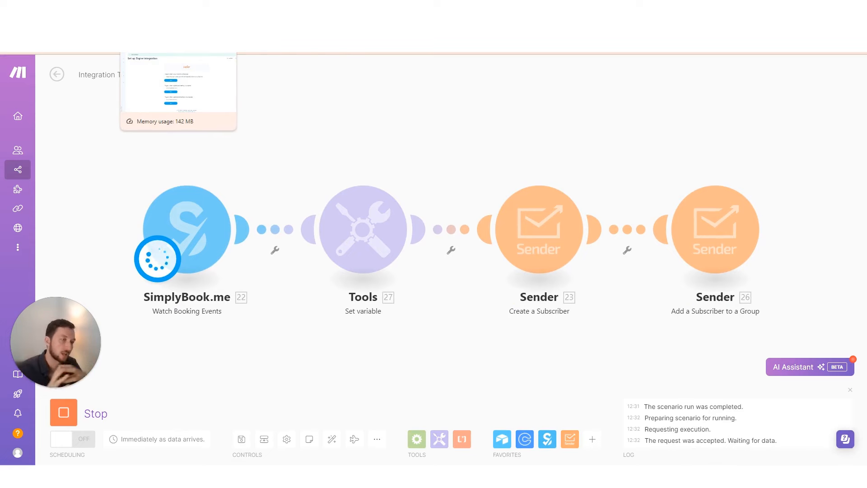
{"action": "left_click", "coordinate": [176, 46]}
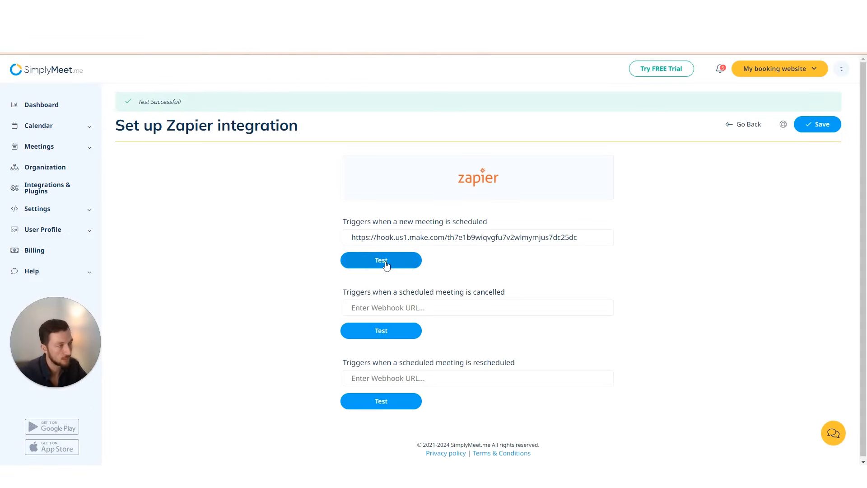
Return to the Make scenario after firing SimplyMeet.me's new-meeting webhook test
{"action": "key", "text": "ctrl+shift+Tab"}
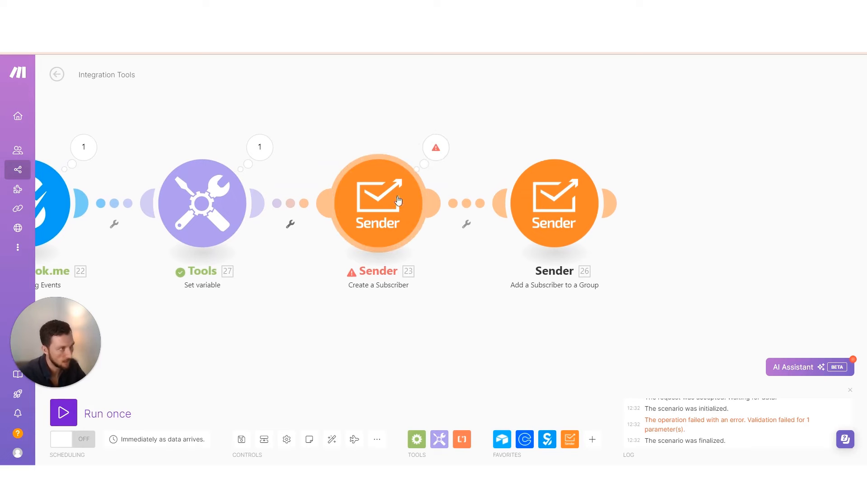
{"action": "left_click", "coordinate": [435, 153]}
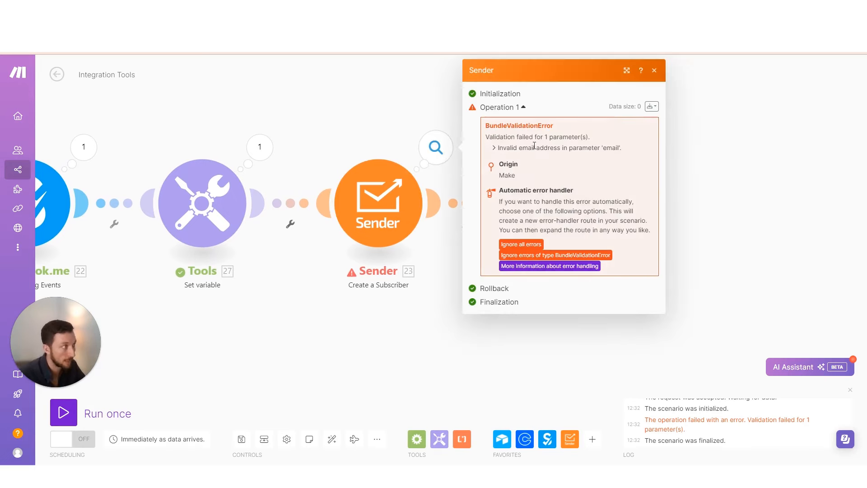
{"action": "left_click_drag", "start_coordinate": [508, 146], "coordinate": [617, 147]}
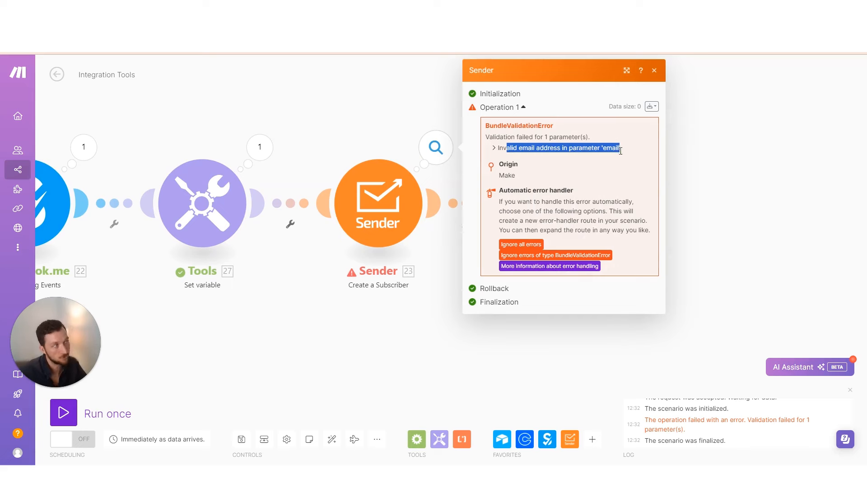
{"action": "left_click", "coordinate": [396, 350]}
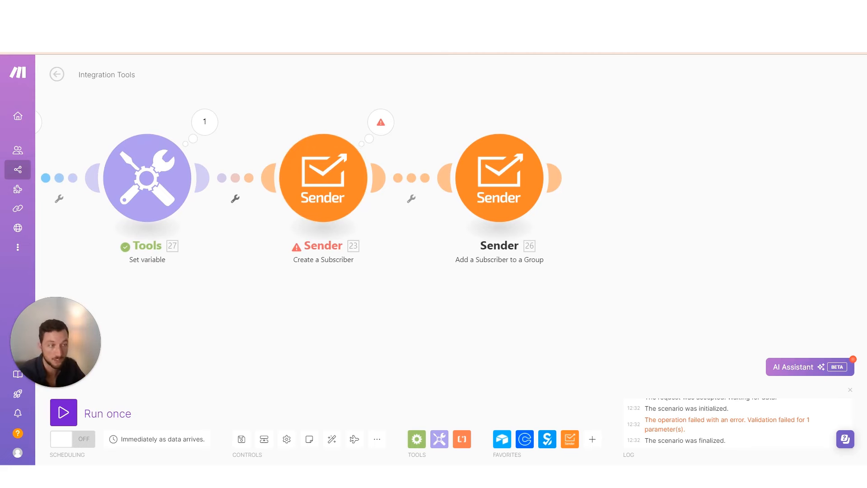
{"action": "scroll", "coordinate": [337, 193], "scroll_direction": "down", "scroll_amount": 1}
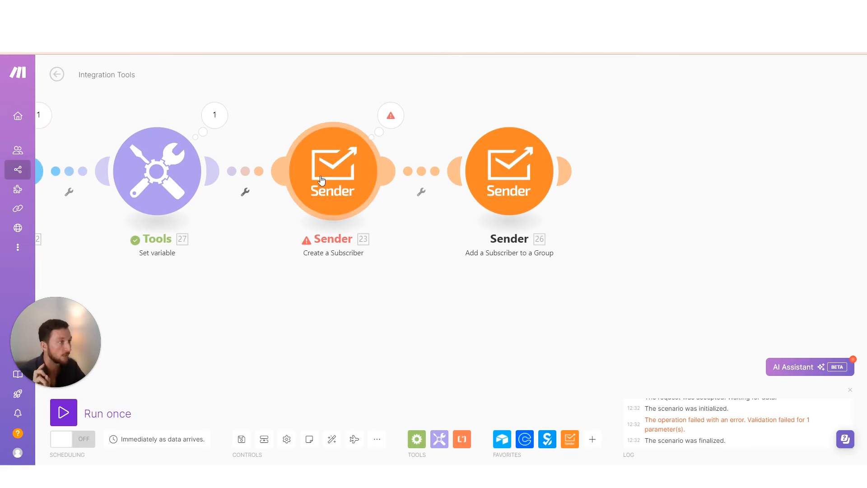
Attach an Ignore error handler to Create a Subscriber and send a test booking
{"action": "right_click", "coordinate": [337, 193]}
{"action": "left_click", "coordinate": [379, 229]}
{"action": "left_click", "coordinate": [533, 270]}
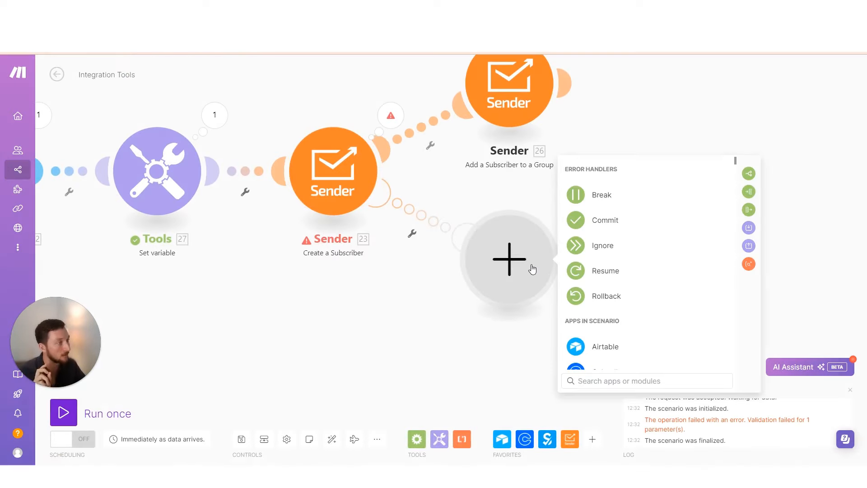
{"action": "left_click", "coordinate": [581, 251]}
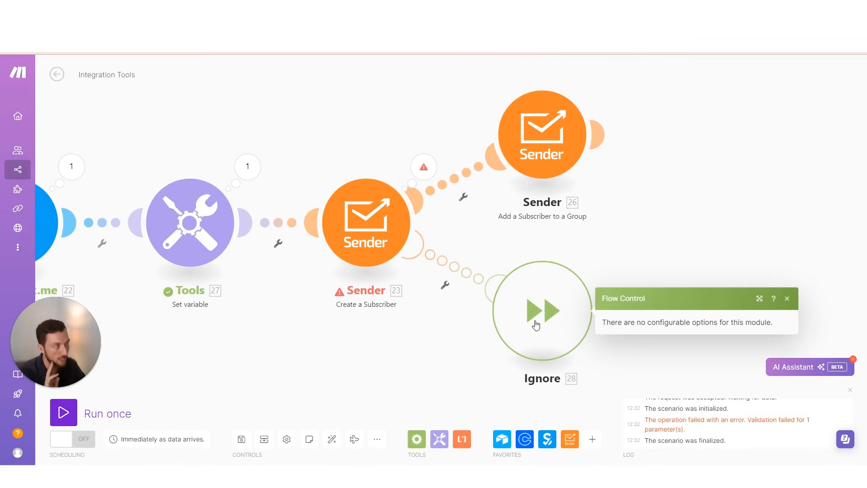
{"action": "left_click", "coordinate": [493, 353]}
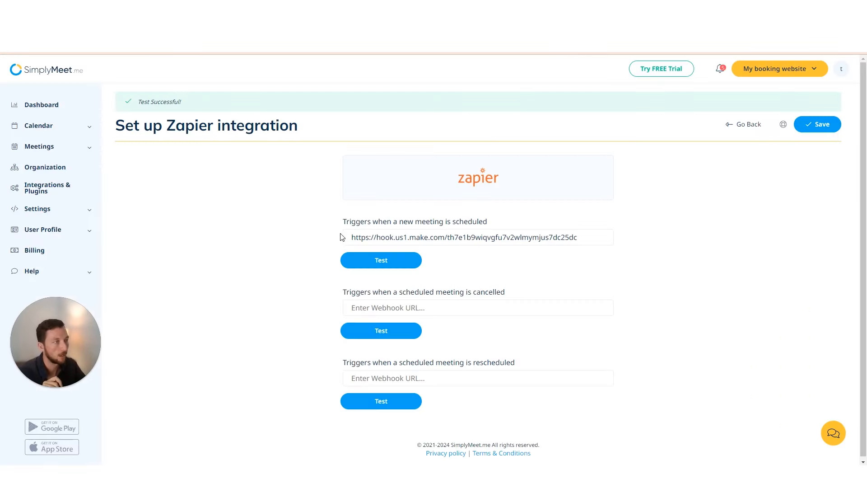
{"action": "left_click", "coordinate": [385, 266]}
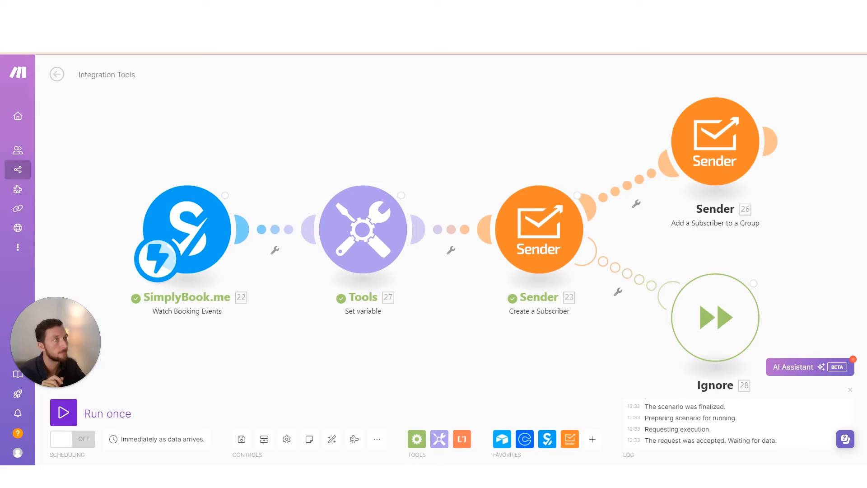
Review the subscriber step's run results and remove the Gmail module from the Ignore route
{"action": "left_click_drag", "start_coordinate": [447, 321], "coordinate": [369, 303]}
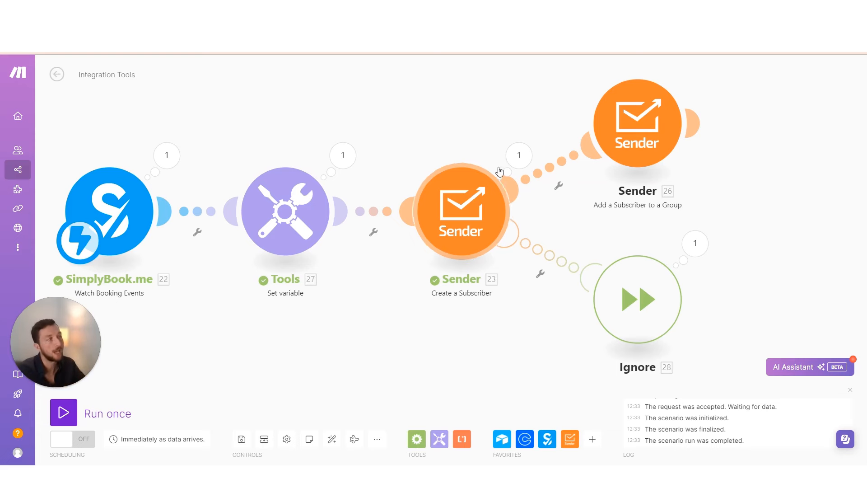
{"action": "left_click", "coordinate": [522, 163]}
{"action": "left_click_drag", "start_coordinate": [515, 338], "coordinate": [430, 312]}
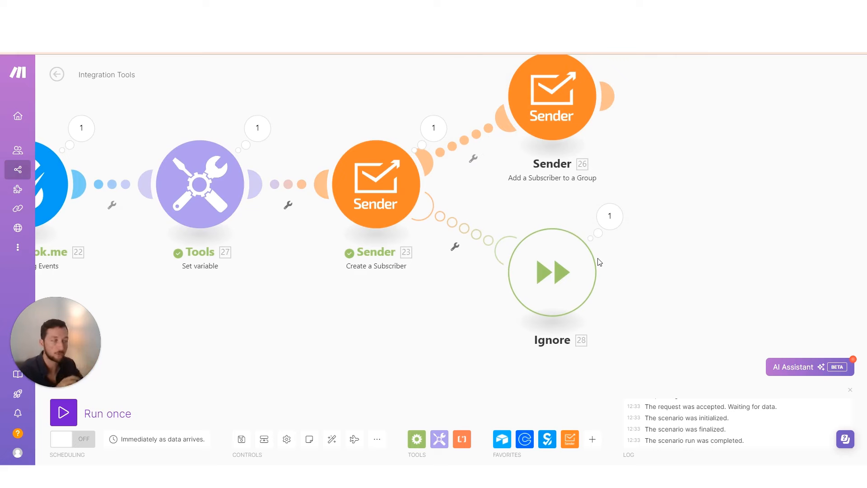
{"action": "left_click_drag", "start_coordinate": [461, 323], "coordinate": [501, 330]}
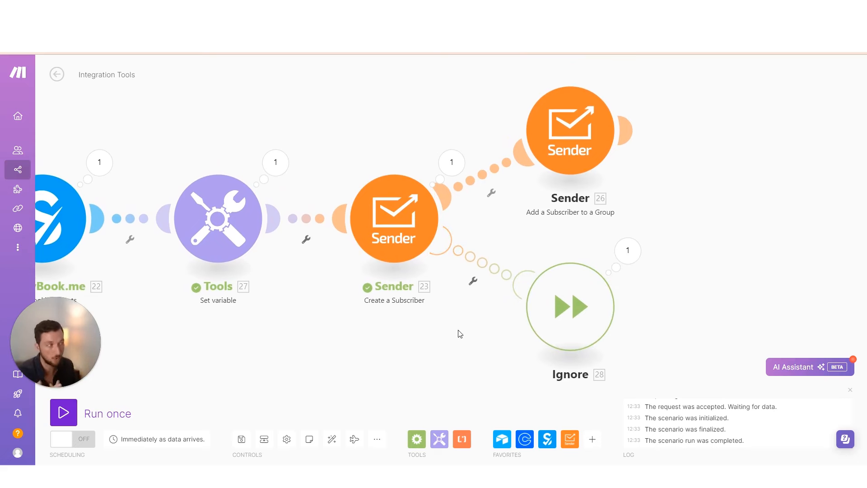
{"action": "left_click_drag", "start_coordinate": [492, 276], "coordinate": [428, 275]}
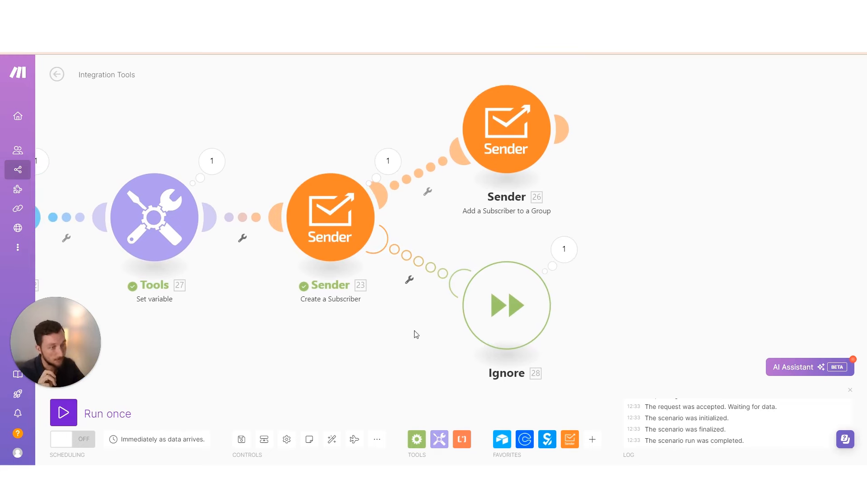
{"action": "left_click_drag", "start_coordinate": [412, 360], "coordinate": [405, 351]}
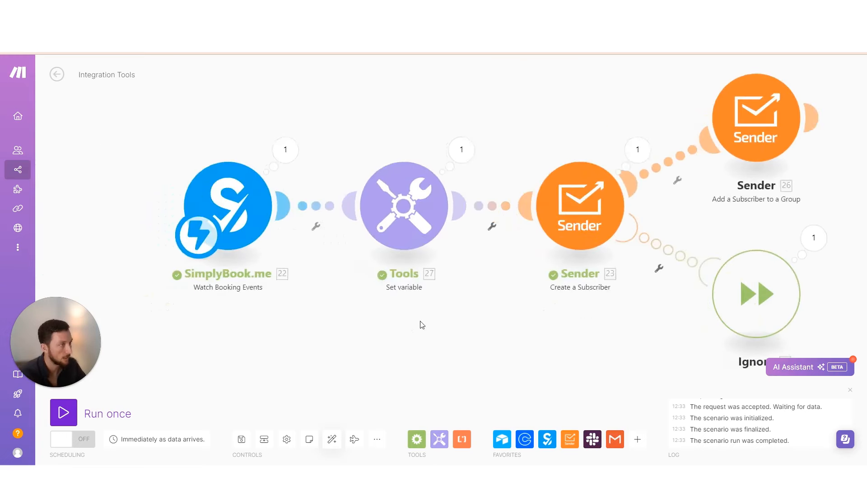
{"action": "left_click_drag", "start_coordinate": [422, 323], "coordinate": [348, 346]}
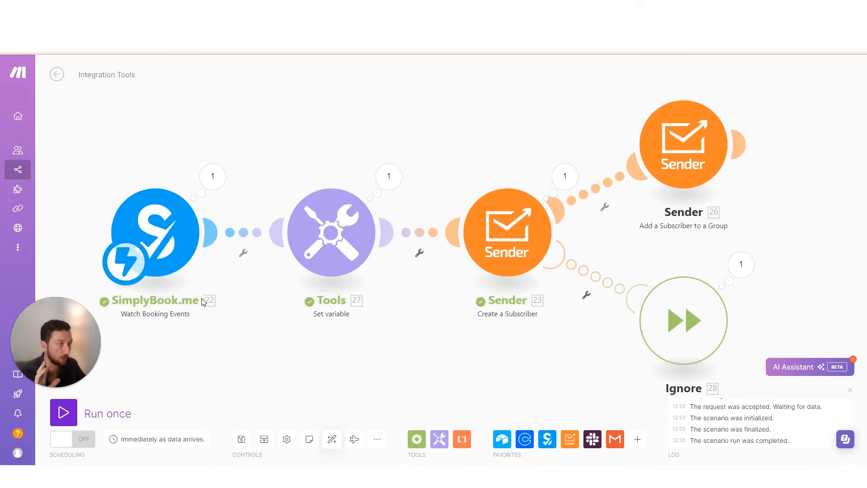
{"action": "scroll", "coordinate": [203, 302], "scroll_direction": "down", "scroll_amount": 2}
{"action": "left_click", "coordinate": [138, 268]}
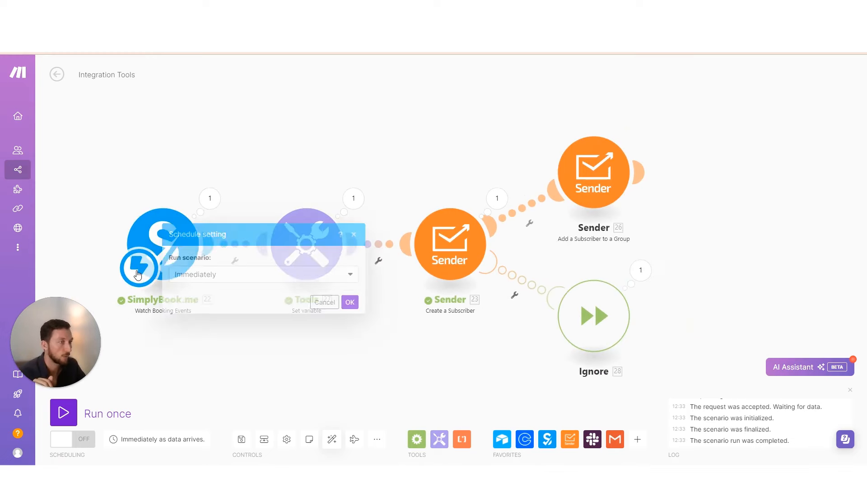
{"action": "left_click", "coordinate": [233, 276]}
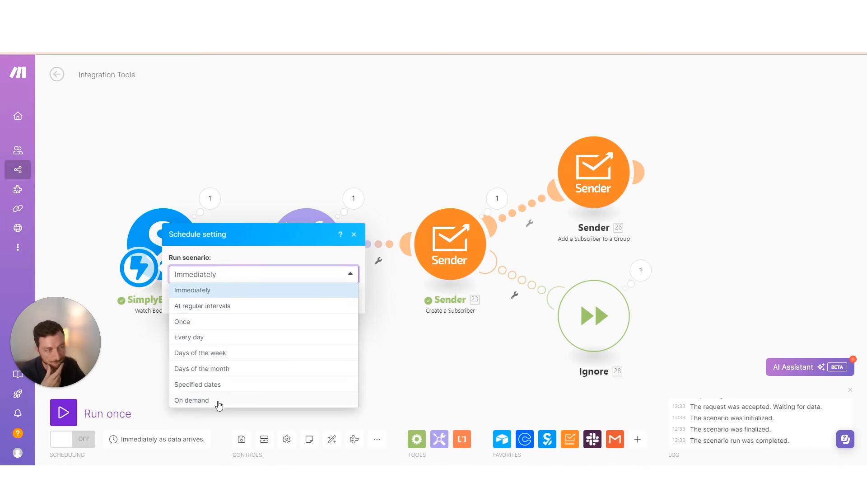
{"action": "left_click", "coordinate": [210, 341]}
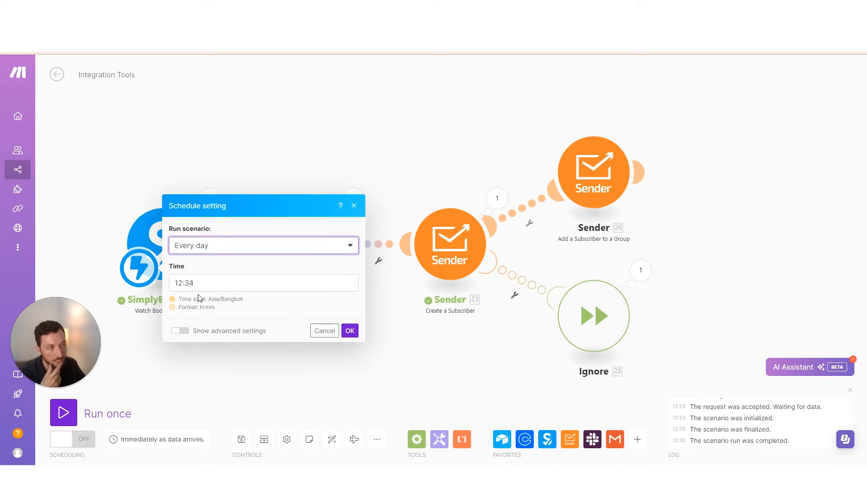
{"action": "left_click", "coordinate": [190, 283]}
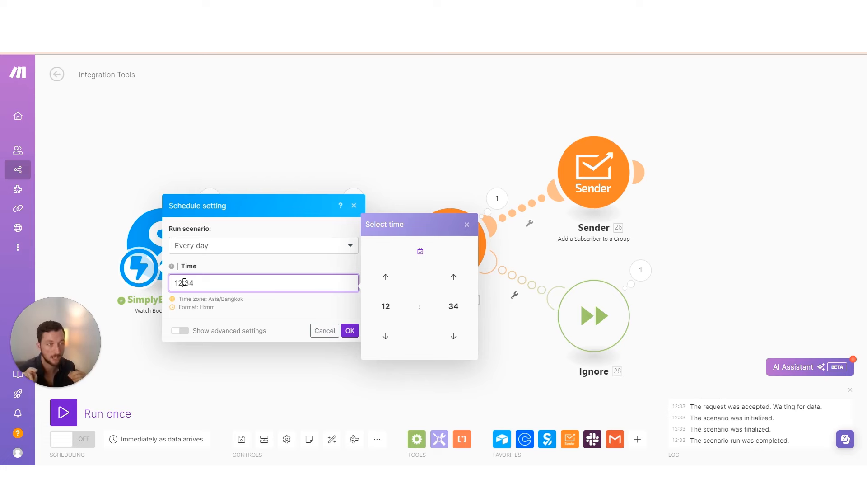
{"action": "left_click", "coordinate": [263, 245]}
{"action": "left_click", "coordinate": [226, 284]}
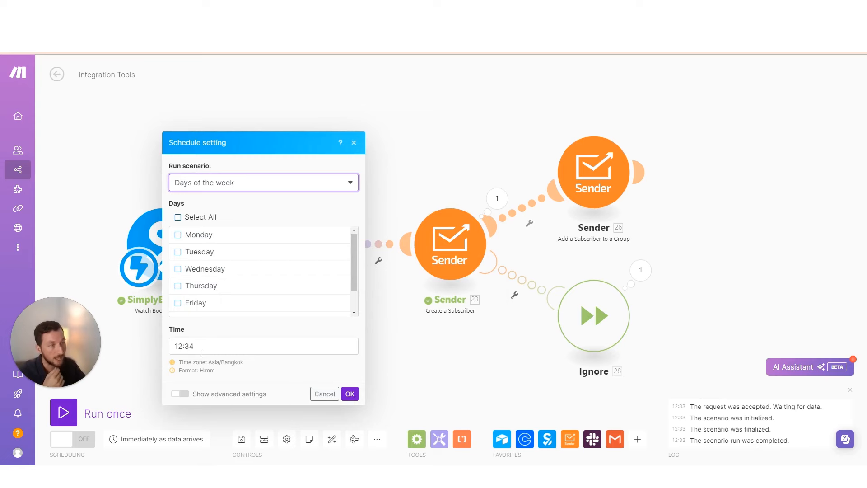
{"action": "left_click", "coordinate": [180, 394]}
{"action": "left_click", "coordinate": [190, 330]}
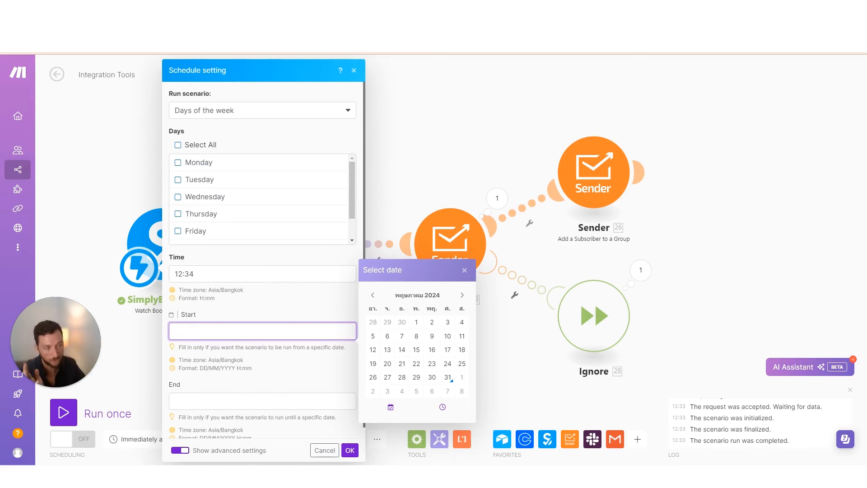
{"action": "left_click", "coordinate": [179, 451]}
{"action": "left_click", "coordinate": [260, 187]}
{"action": "left_click", "coordinate": [220, 199]}
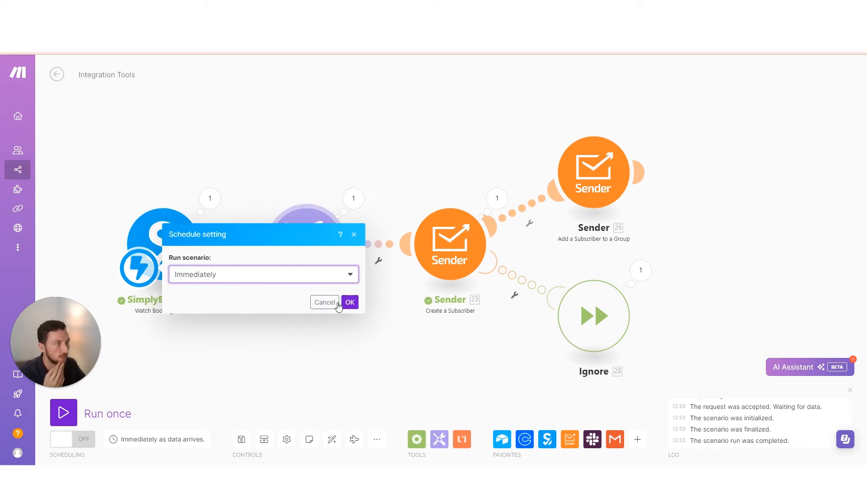
{"action": "left_click", "coordinate": [350, 302]}
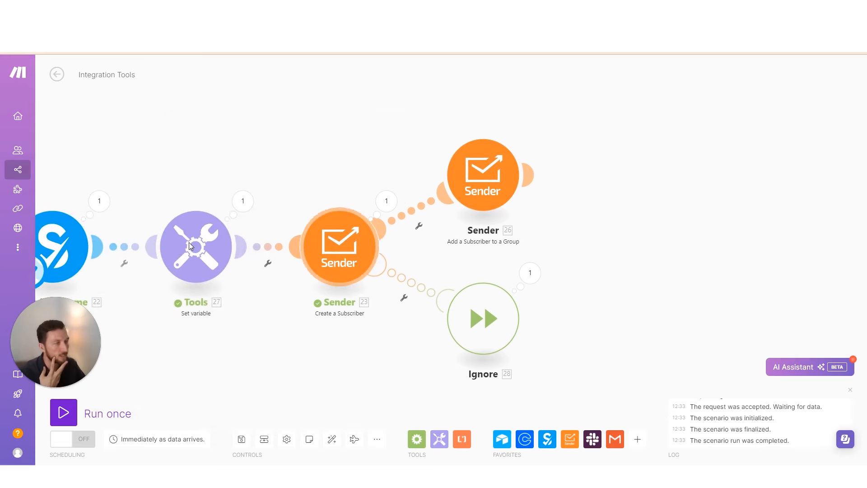
Delete the Tools and Ignore modules from the scenario
{"action": "right_click", "coordinate": [189, 242]}
{"action": "left_click", "coordinate": [238, 350]}
{"action": "right_click", "coordinate": [499, 326]}
{"action": "left_click", "coordinate": [528, 390]}
Map the invitee email back into Create a Subscriber's Email Address
{"action": "left_click", "coordinate": [337, 254]}
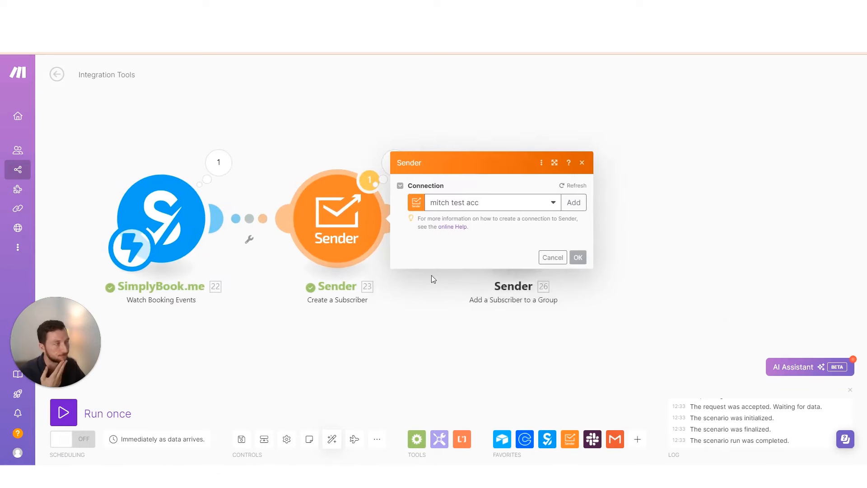
{"action": "left_click", "coordinate": [465, 166]}
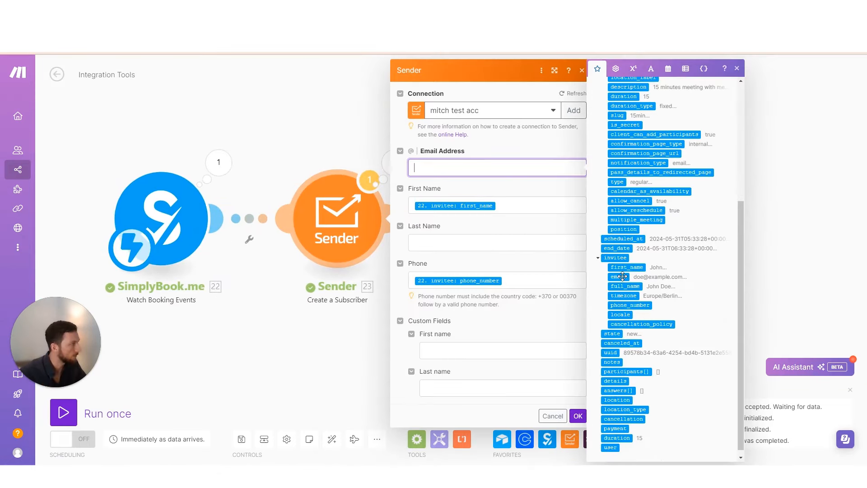
{"action": "left_click", "coordinate": [619, 276]}
Wrap the First Name value in capitalize() and save the subscriber settings
{"action": "left_click", "coordinate": [415, 206]}
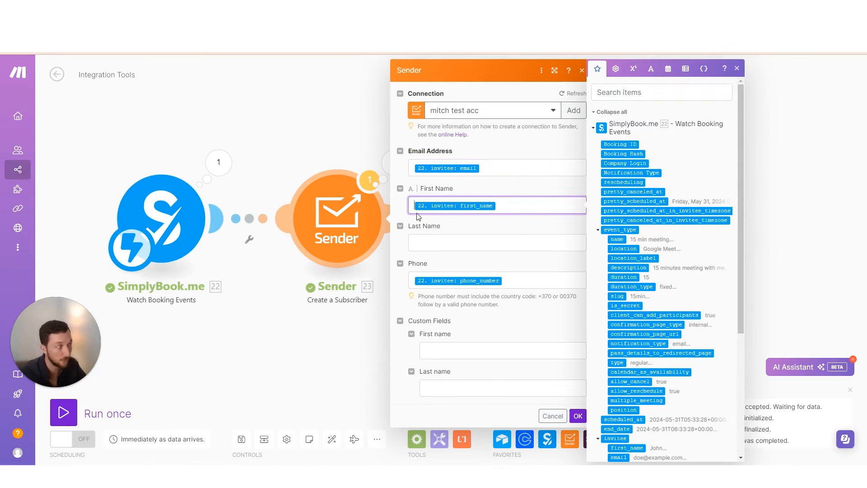
{"action": "left_click", "coordinate": [650, 69]}
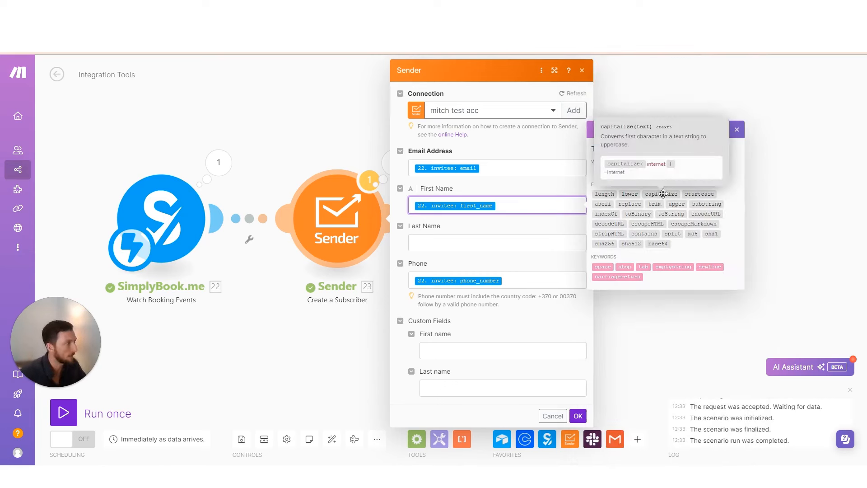
{"action": "left_click", "coordinate": [663, 193]}
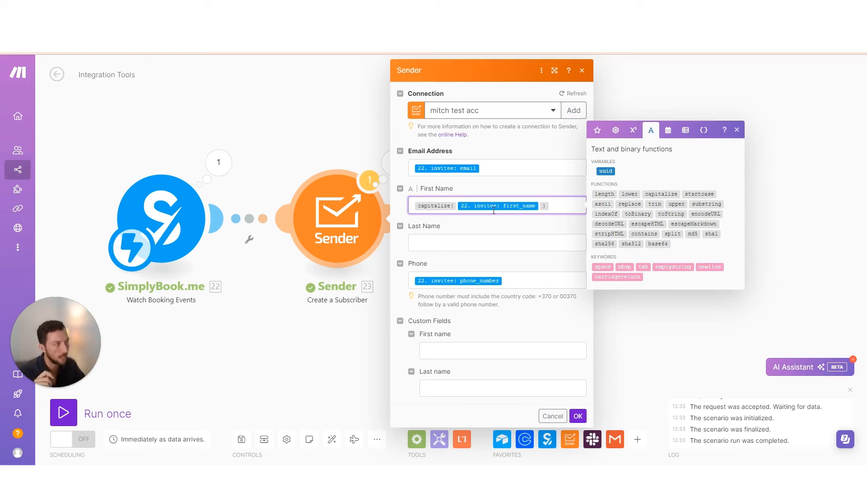
{"action": "left_click", "coordinate": [548, 206]}
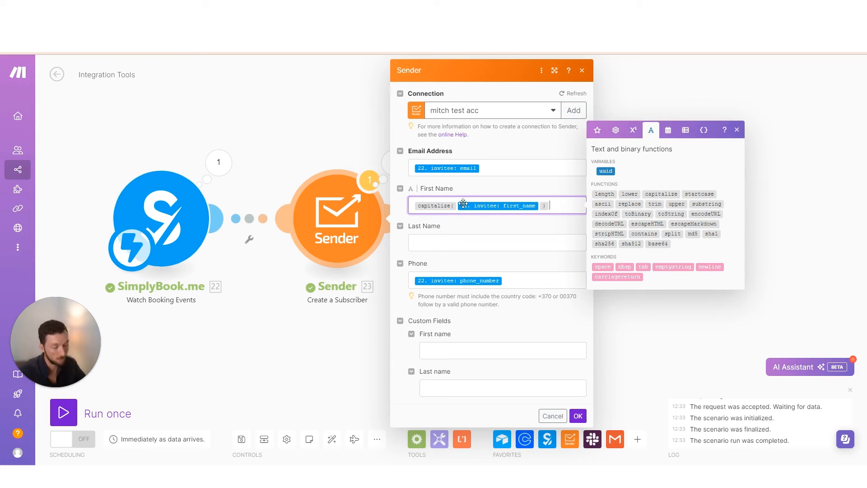
{"action": "left_click", "coordinate": [460, 205]}
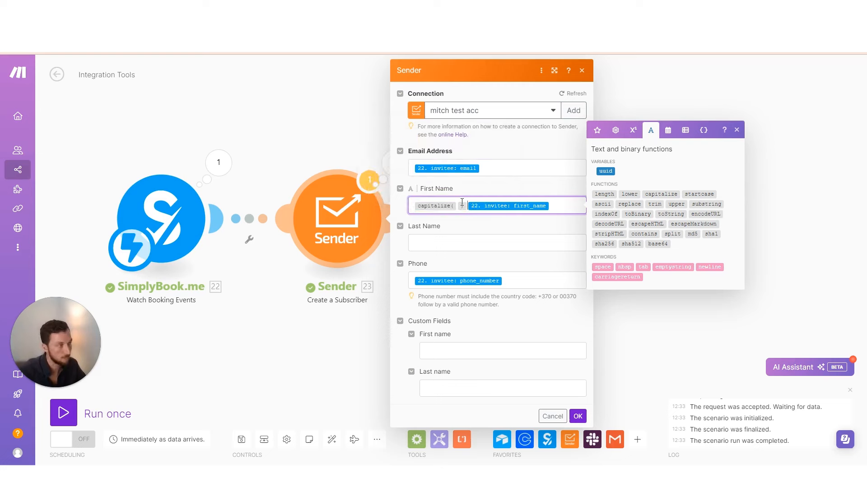
{"action": "key", "text": "BackSpace"}
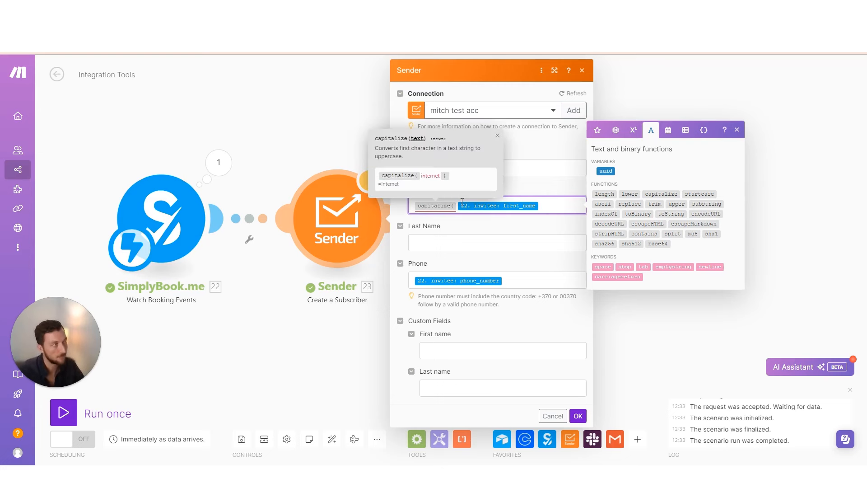
{"action": "type", "text": "0"}
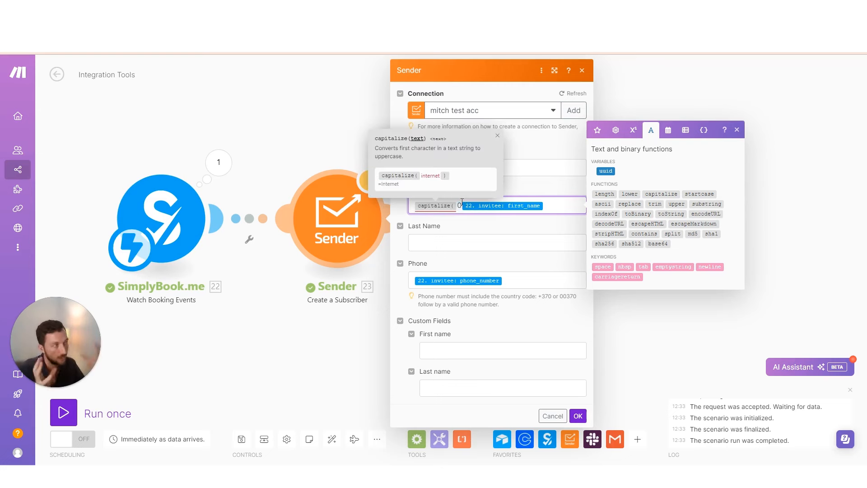
{"action": "key", "text": "BackSpace"}
{"action": "left_click", "coordinate": [544, 205]}
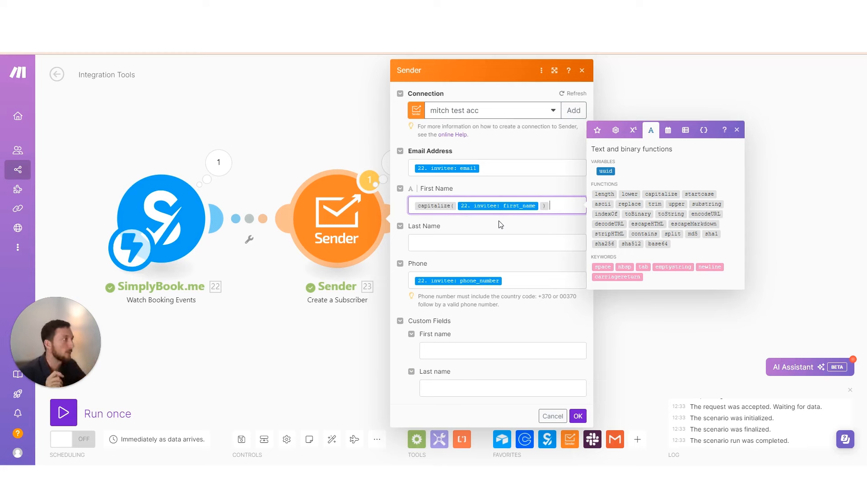
{"action": "left_click", "coordinate": [417, 281]}
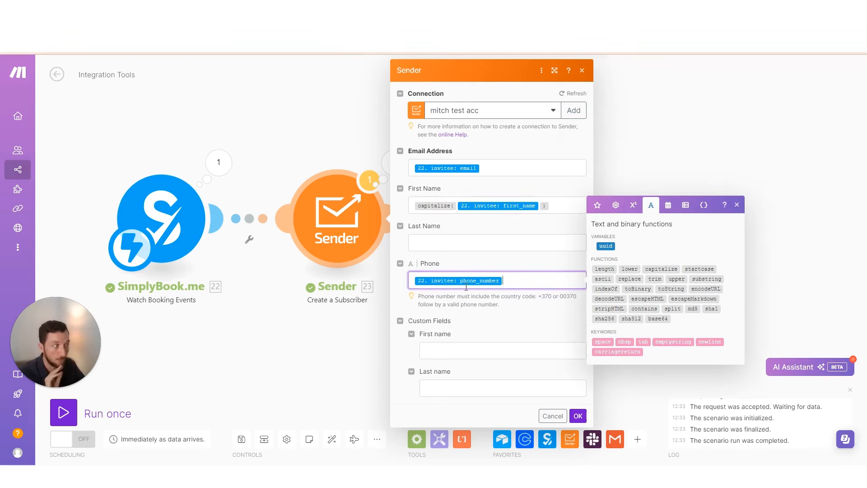
{"action": "left_click", "coordinate": [340, 320]}
{"action": "left_click", "coordinate": [637, 439]}
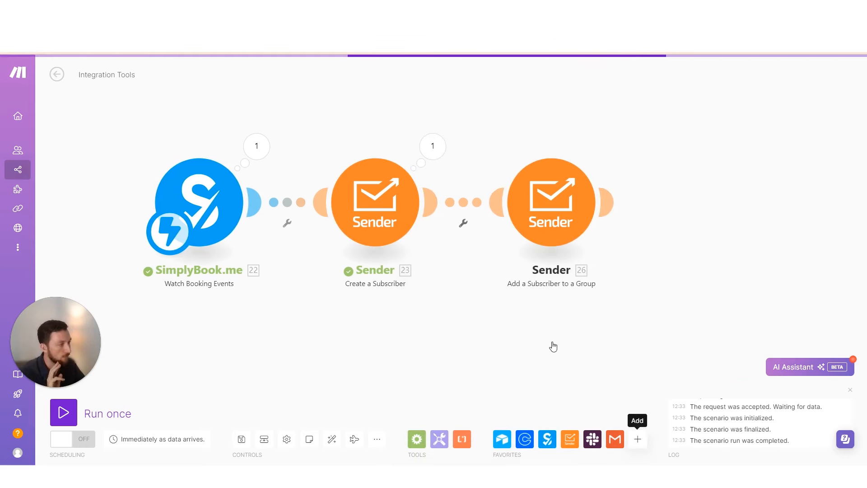
Insert a Parse a phone number step between SimplyBook.me and Sender, then auto-align modules
{"action": "type", "text": "p"}
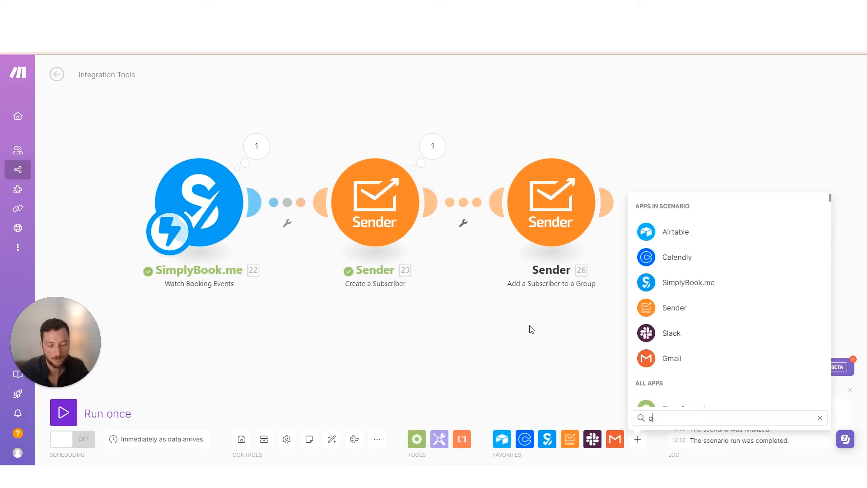
{"action": "type", "text": "hone"}
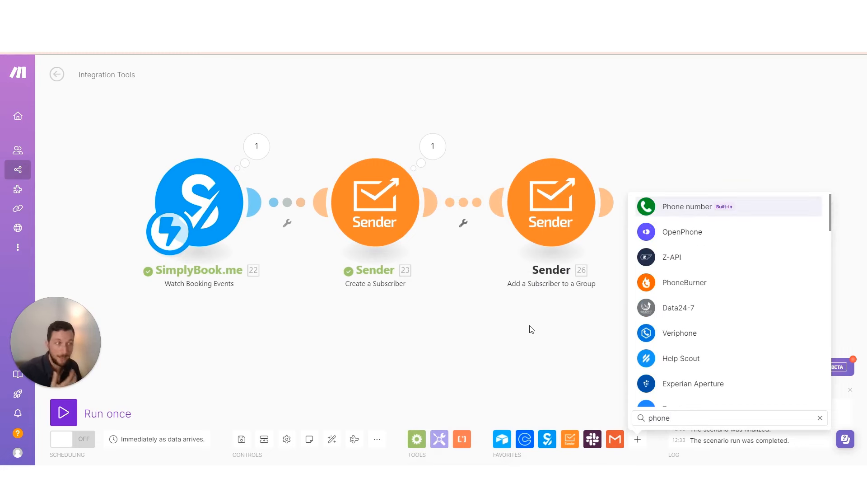
{"action": "left_click", "coordinate": [651, 208]}
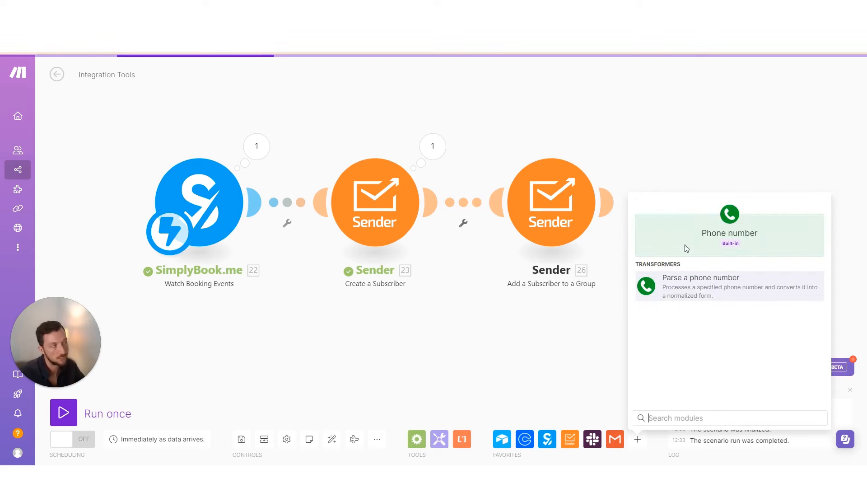
{"action": "left_click", "coordinate": [688, 216]}
{"action": "mouse_move", "coordinate": [687, 217]}
{"action": "left_mouse_down"}
{"action": "mouse_move", "coordinate": [338, 311]}
{"action": "mouse_move", "coordinate": [294, 203]}
{"action": "left_mouse_up"}
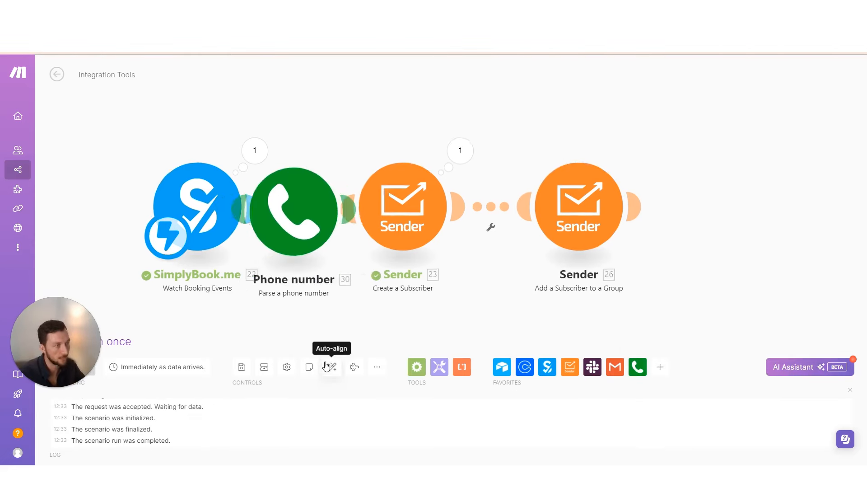
{"action": "left_click", "coordinate": [331, 367]}
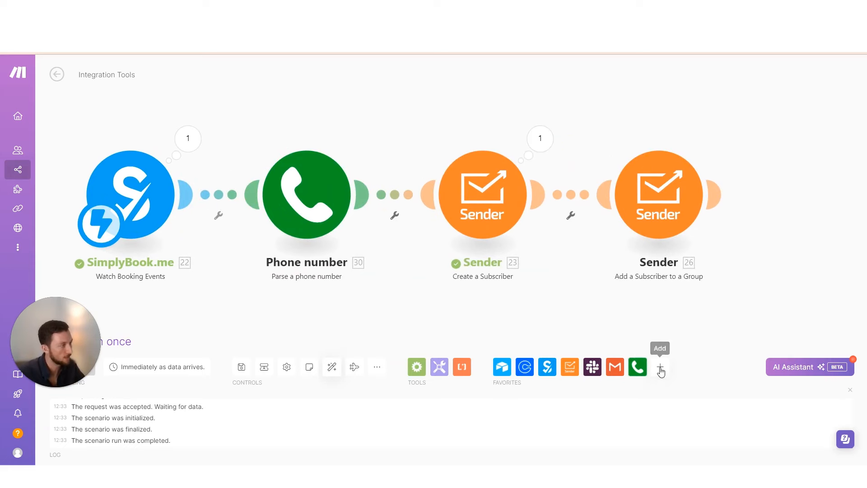
{"action": "left_click", "coordinate": [659, 366]}
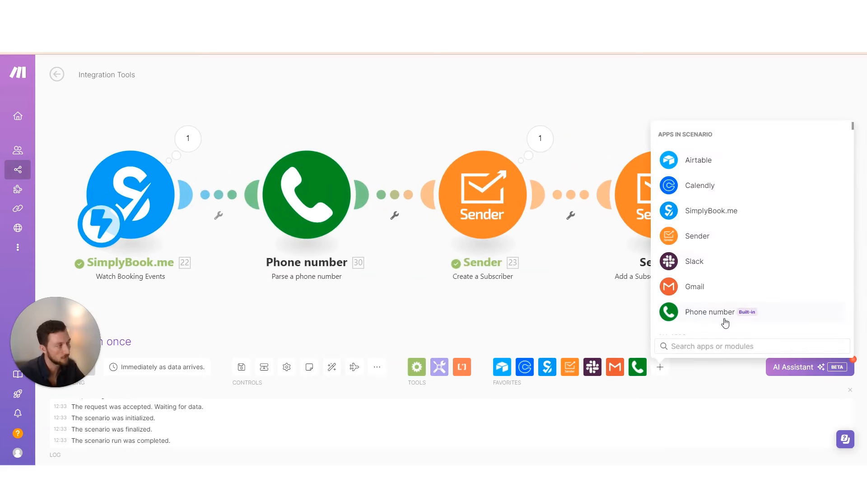
Map invitee phone_number into Parse a phone number, defaulting to United States (US)
{"action": "left_click", "coordinate": [323, 196]}
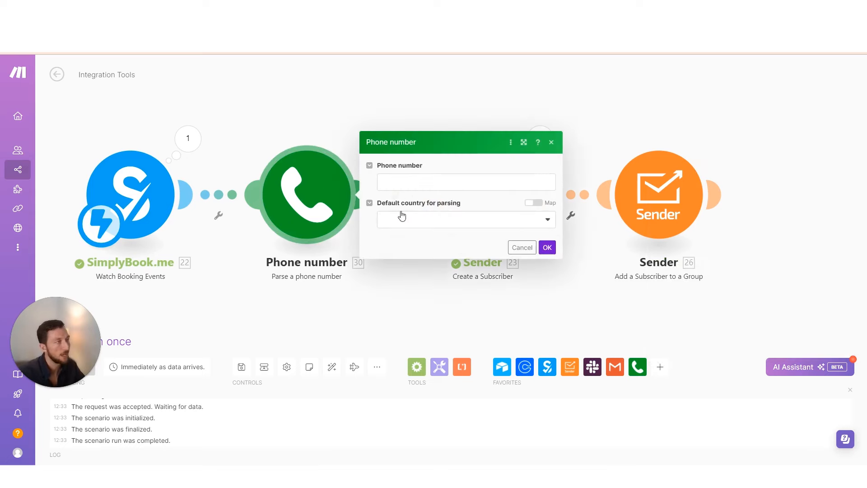
{"action": "left_click", "coordinate": [431, 182]}
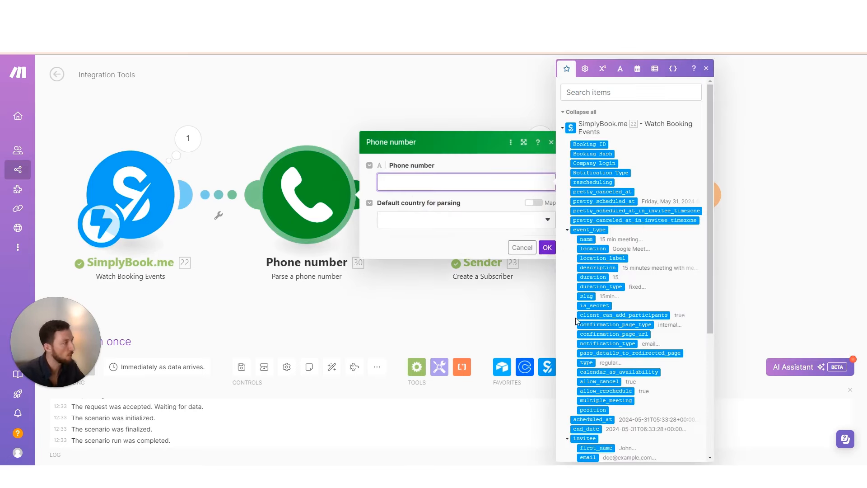
{"action": "scroll", "coordinate": [575, 318], "scroll_direction": "down", "scroll_amount": 4}
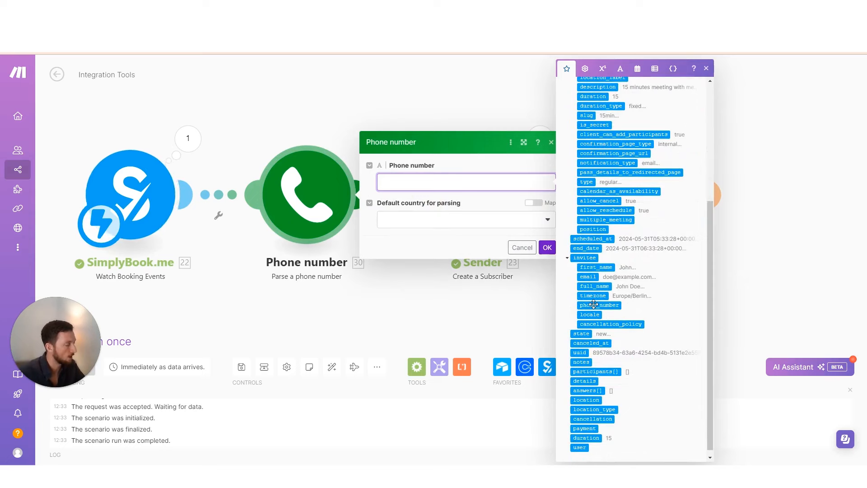
{"action": "left_click", "coordinate": [593, 304]}
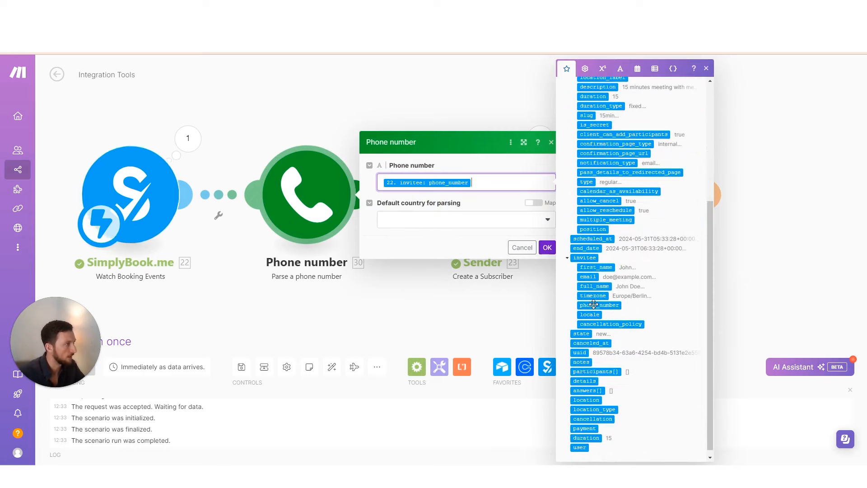
{"action": "left_click", "coordinate": [453, 204]}
{"action": "left_click", "coordinate": [473, 219]}
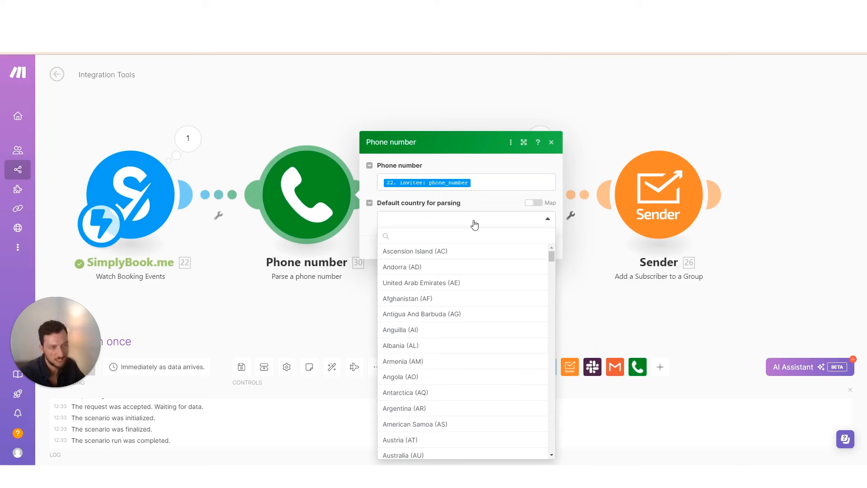
{"action": "type", "text": "unit"}
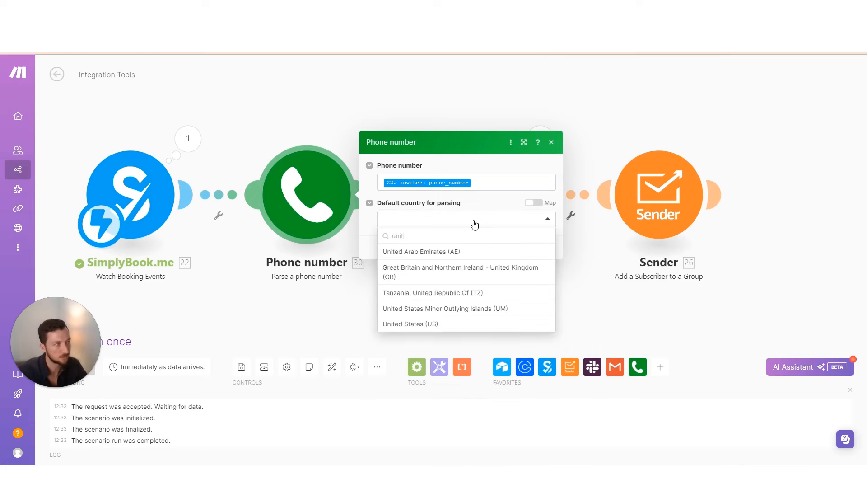
{"action": "left_click", "coordinate": [453, 324]}
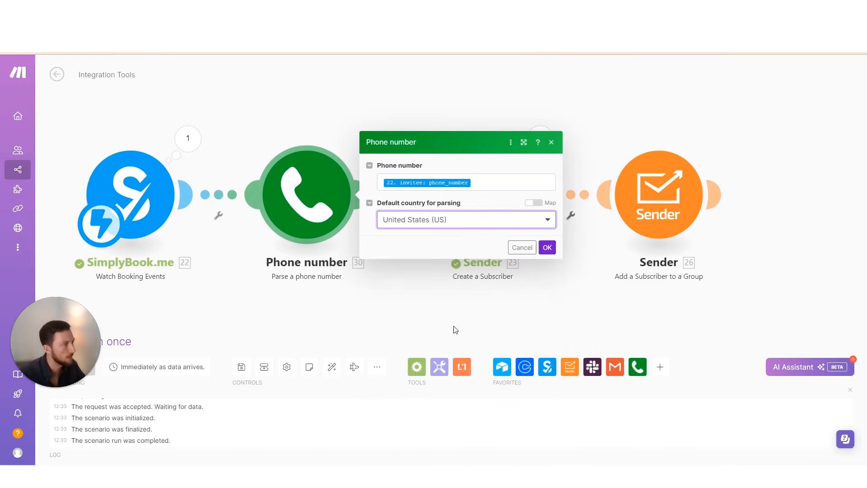
{"action": "left_click", "coordinate": [546, 247]}
Inspect the invitee details in SimplyBook's booking output
{"action": "left_click", "coordinate": [188, 138]}
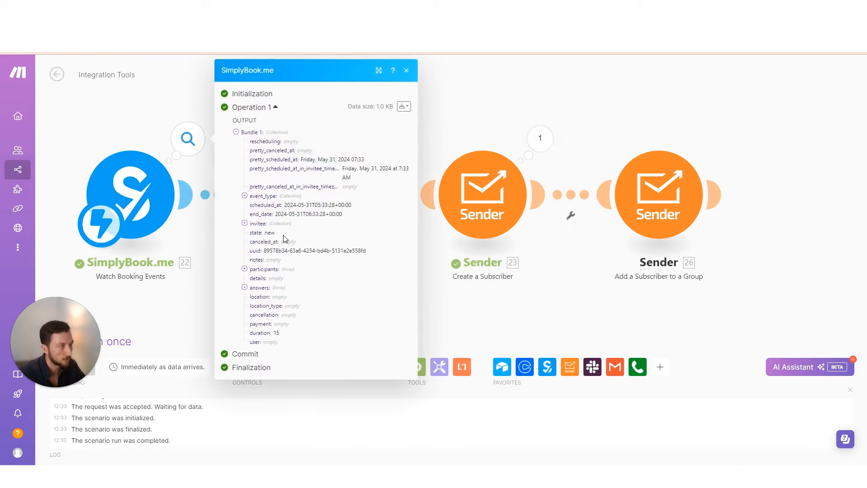
{"action": "left_click", "coordinate": [260, 224]}
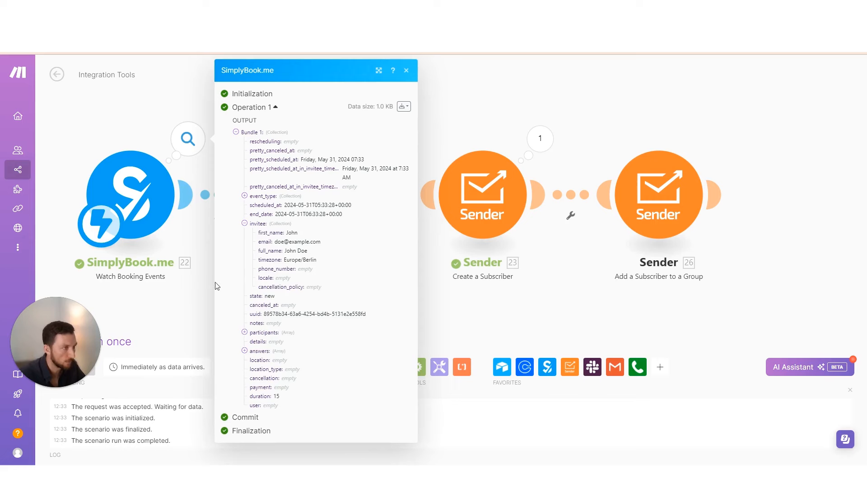
{"action": "left_click", "coordinate": [205, 296]}
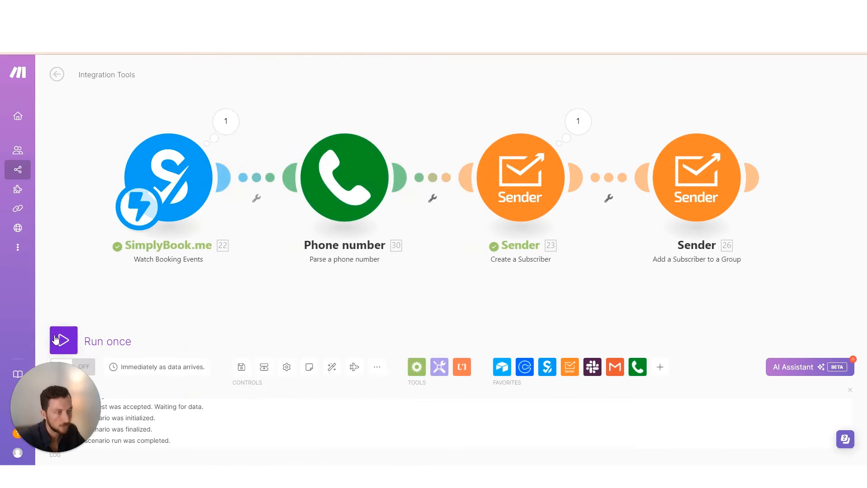
Run the scenario once on a fresh SimplyMeet.me test booking and review the Phone number error
{"action": "left_click", "coordinate": [56, 340]}
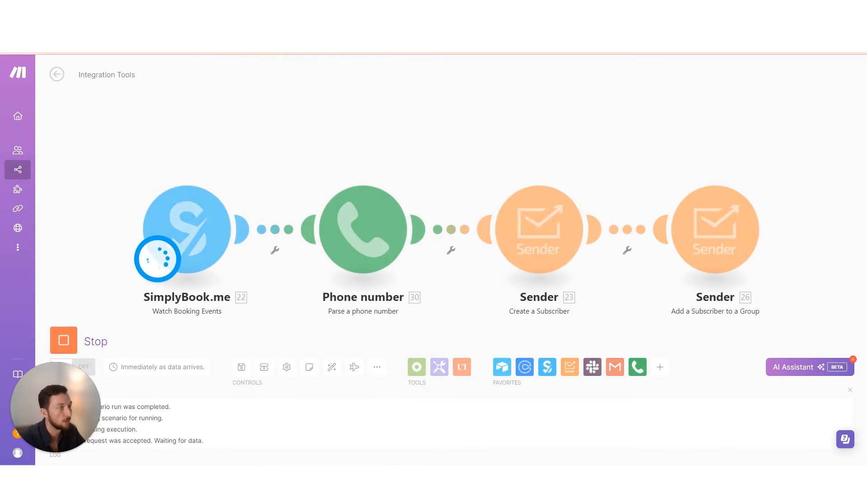
{"action": "key", "text": "alt+Tab"}
{"action": "left_click", "coordinate": [357, 261]}
{"action": "key", "text": "alt+Tab"}
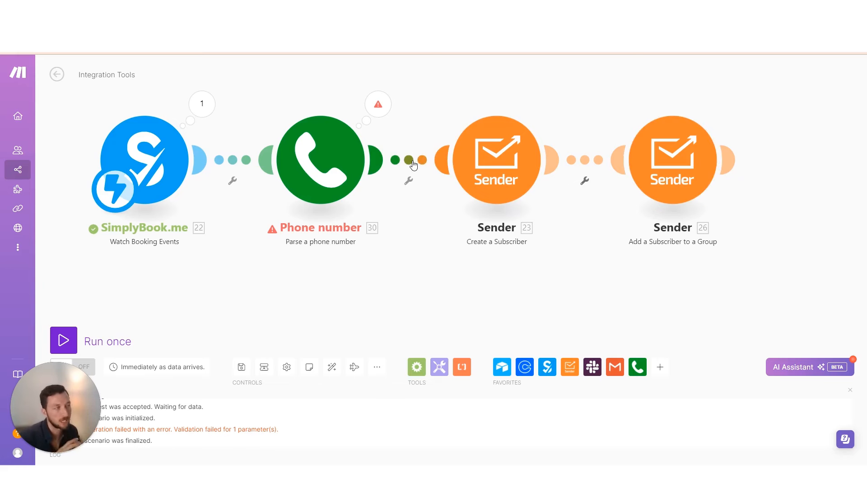
{"action": "scroll", "coordinate": [414, 165], "scroll_direction": "right", "scroll_amount": 1}
Unlink Phone number from Sender and insert a Router after SimplyBook
{"action": "left_click", "coordinate": [387, 167]}
{"action": "left_click", "coordinate": [400, 186]}
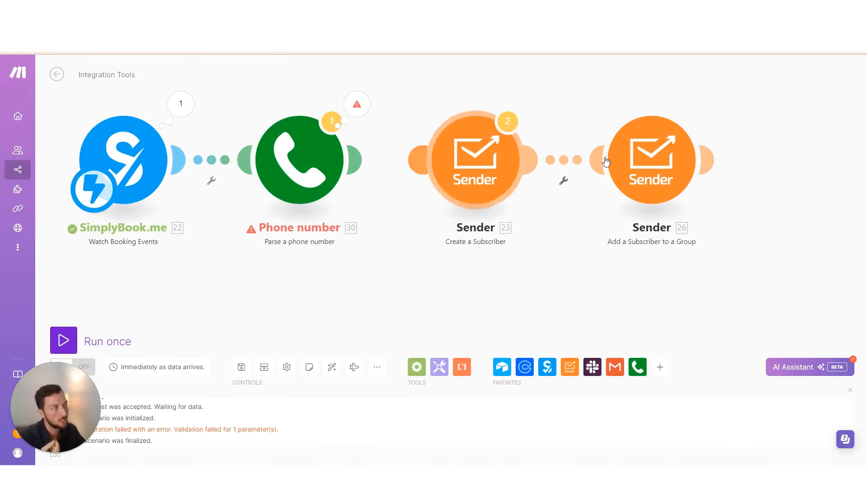
{"action": "left_click_drag", "start_coordinate": [424, 161], "coordinate": [148, 205]}
{"action": "left_click", "coordinate": [333, 367]}
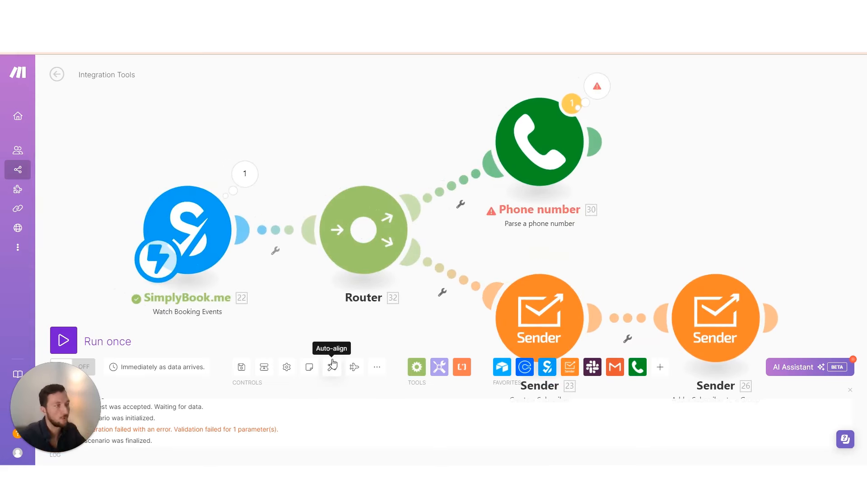
Give Parse a phone number an Ignore error handler and run the scenario once
{"action": "right_click", "coordinate": [531, 106]}
{"action": "left_click", "coordinate": [571, 139]}
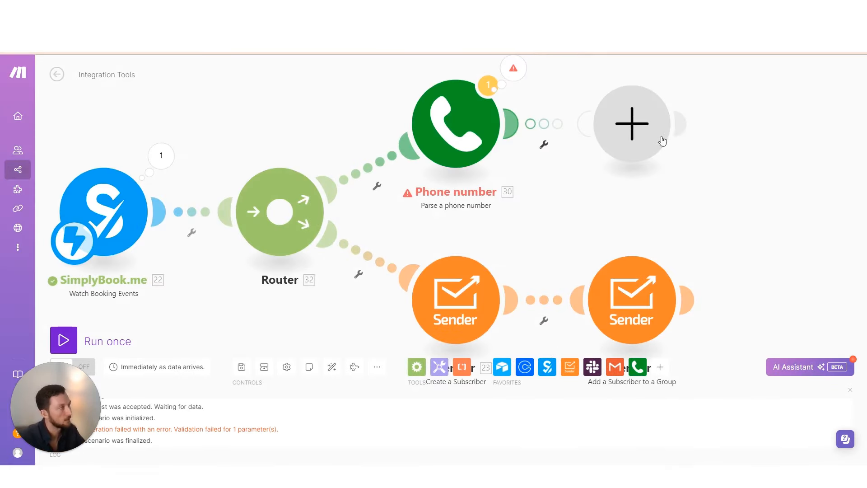
{"action": "left_click", "coordinate": [658, 141]}
{"action": "left_click", "coordinate": [696, 148]}
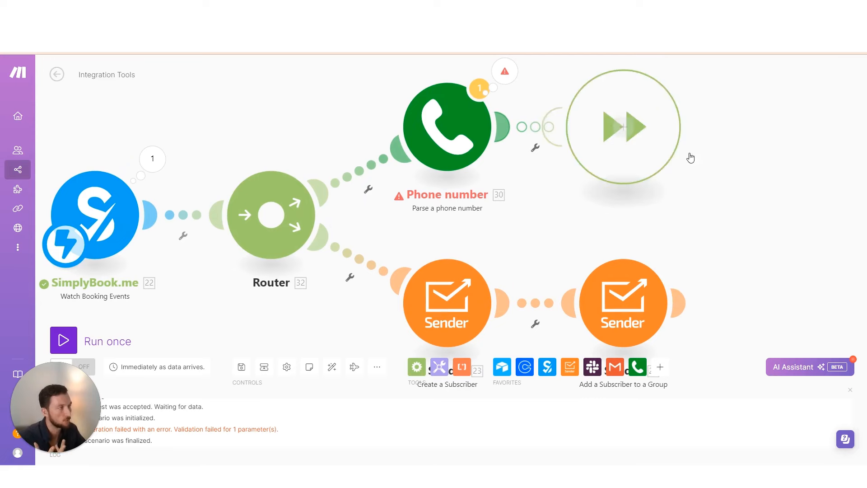
{"action": "left_click", "coordinate": [556, 213]}
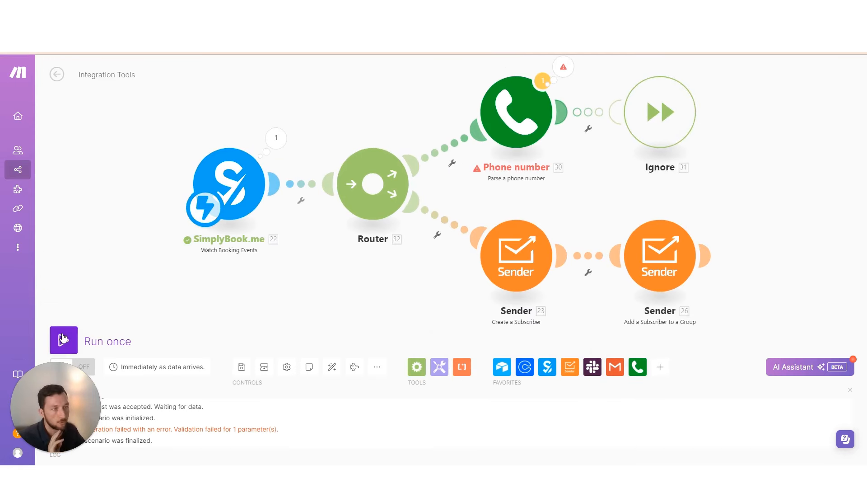
{"action": "left_click", "coordinate": [63, 340]}
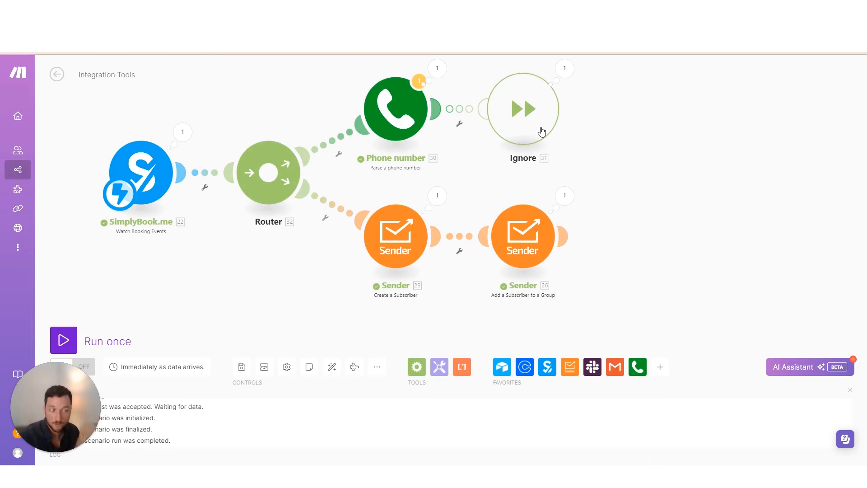
{"action": "left_click_drag", "start_coordinate": [455, 228], "coordinate": [426, 268]}
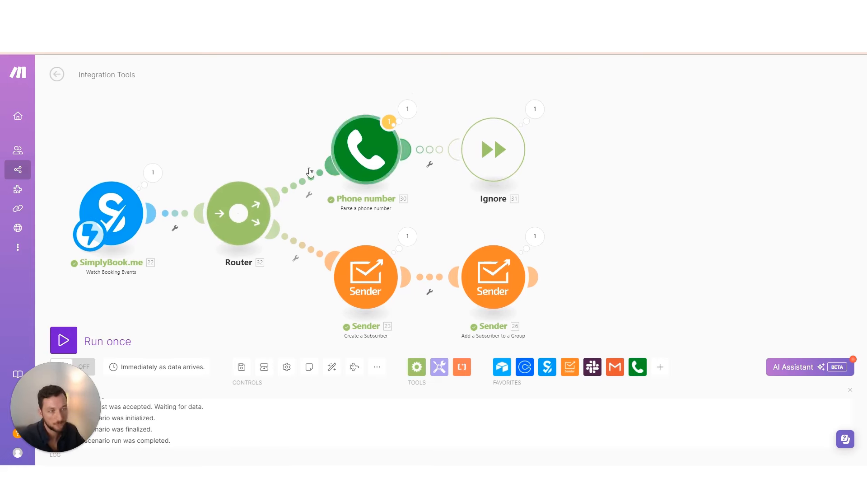
{"action": "scroll", "coordinate": [328, 146], "scroll_direction": "right", "scroll_amount": 3}
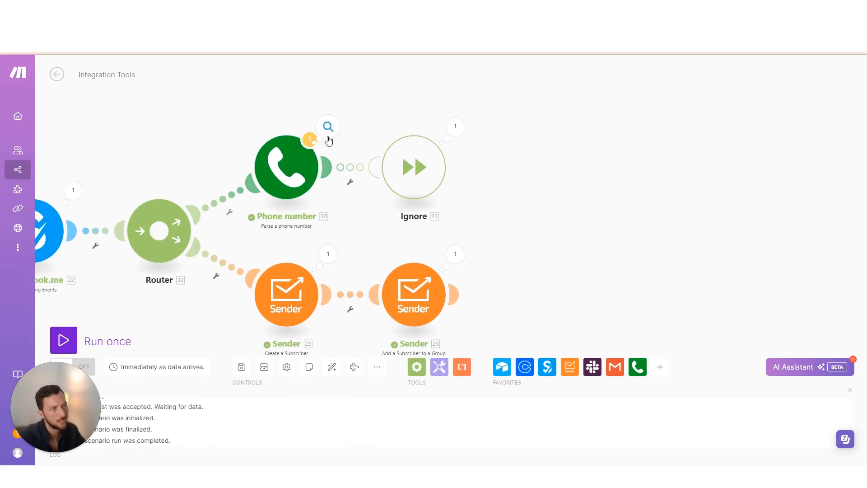
{"action": "left_click", "coordinate": [286, 302]}
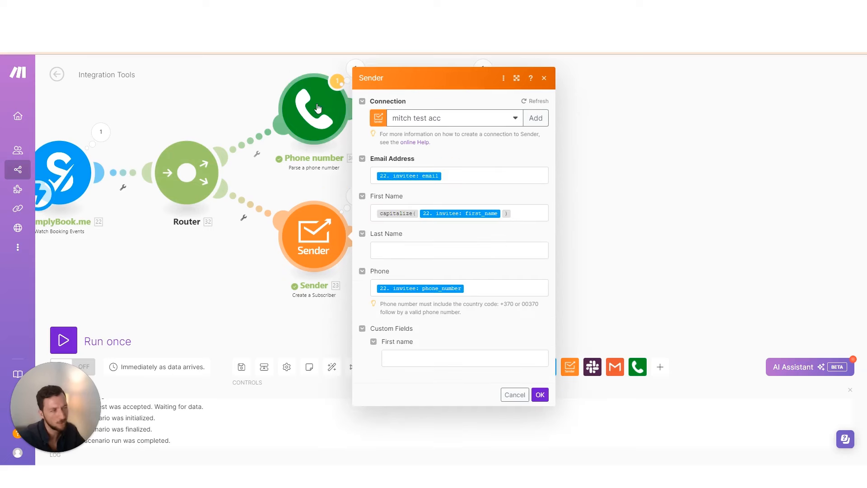
{"action": "left_click", "coordinate": [327, 119]}
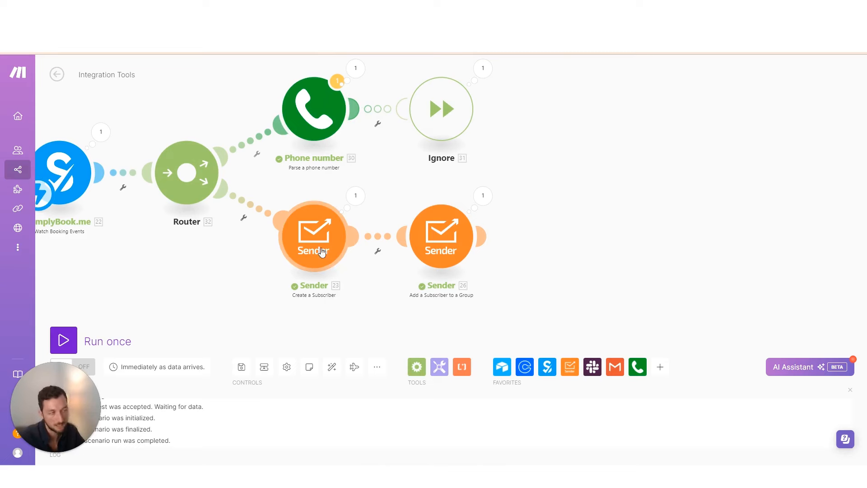
Place a Set variable module on the upper route and link it after Parse a phone number
{"action": "left_click", "coordinate": [438, 367]}
{"action": "type", "text": "var"}
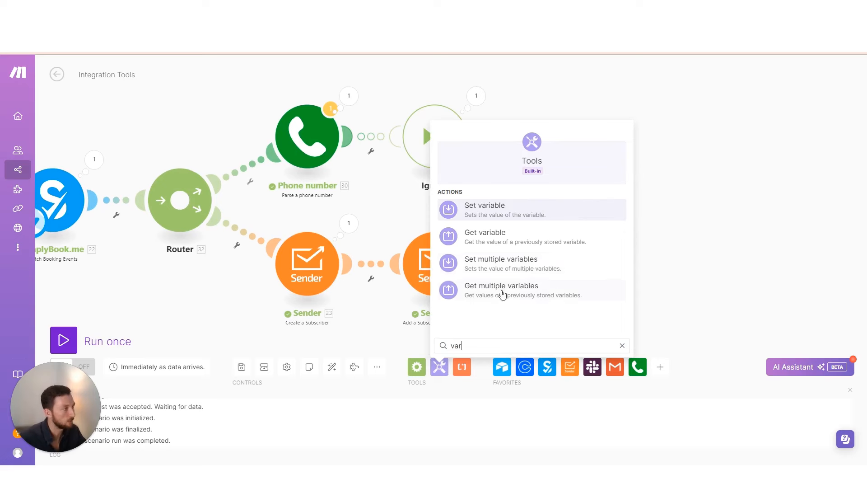
{"action": "left_click", "coordinate": [491, 214]}
{"action": "left_click_drag", "start_coordinate": [473, 218], "coordinate": [616, 158]}
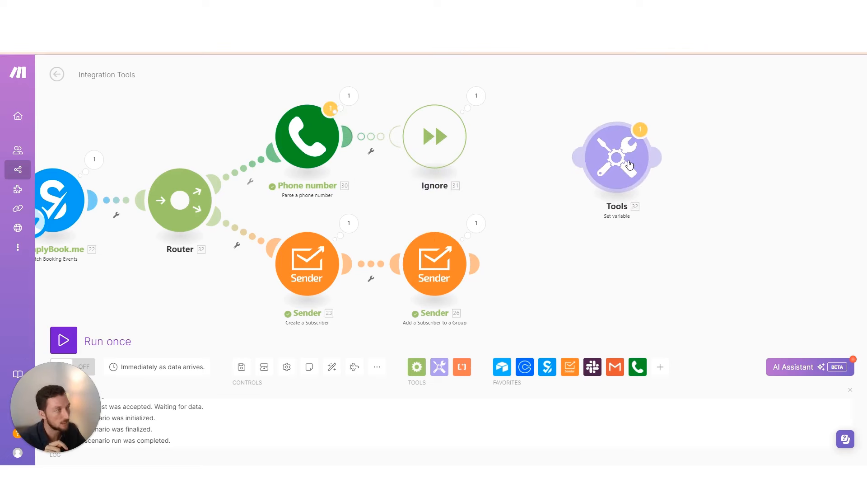
{"action": "left_click_drag", "start_coordinate": [350, 135], "coordinate": [590, 157]}
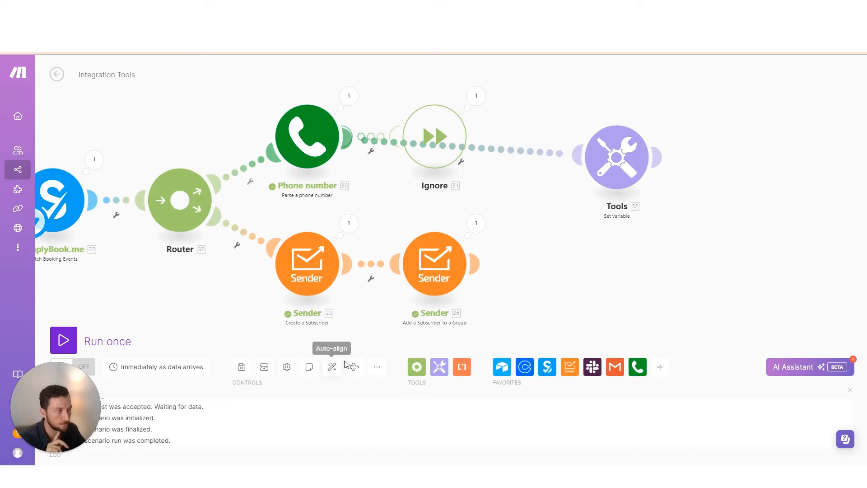
{"action": "left_click", "coordinate": [335, 371]}
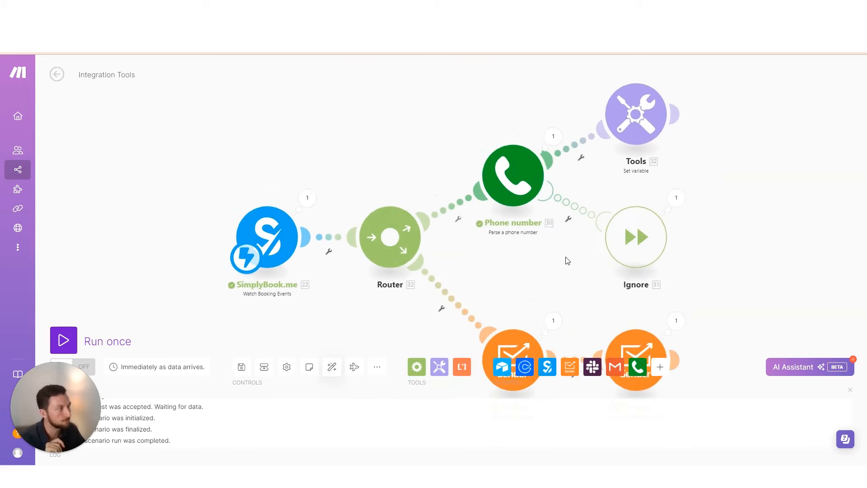
{"action": "left_click_drag", "start_coordinate": [567, 259], "coordinate": [442, 252]}
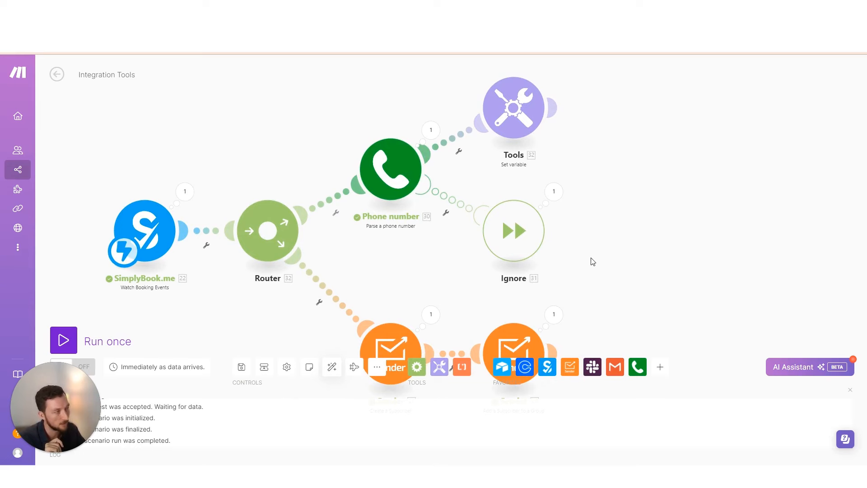
{"action": "left_click_drag", "start_coordinate": [592, 259], "coordinate": [528, 257]}
{"action": "left_click", "coordinate": [453, 118]}
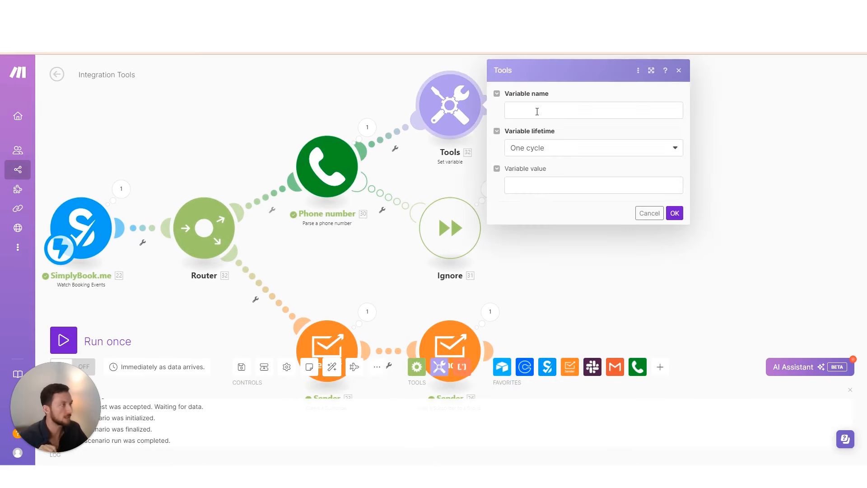
{"action": "left_click", "coordinate": [537, 112]}
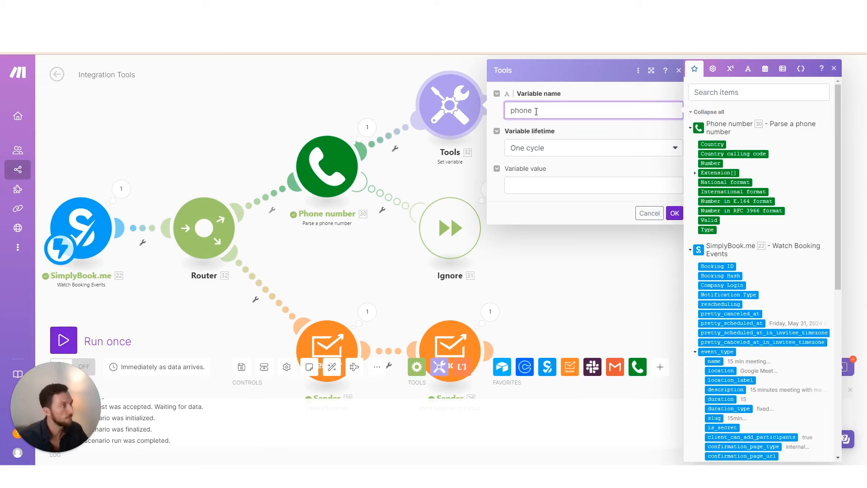
{"action": "left_click", "coordinate": [556, 188]}
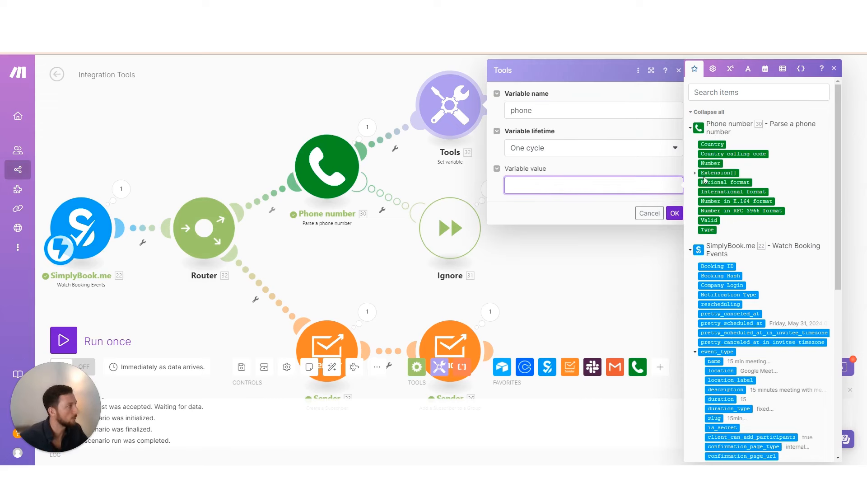
{"action": "left_click", "coordinate": [733, 191]}
{"action": "key", "text": "BackSpace"}
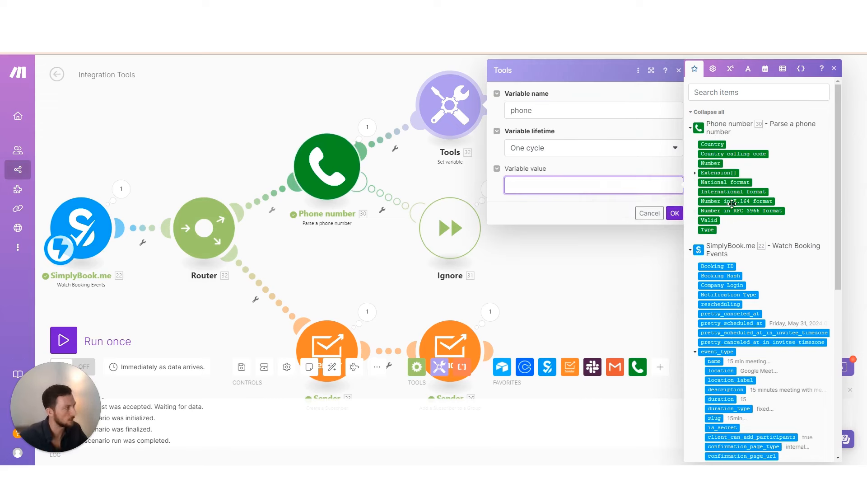
{"action": "left_click", "coordinate": [733, 201]}
{"action": "left_click", "coordinate": [642, 227]}
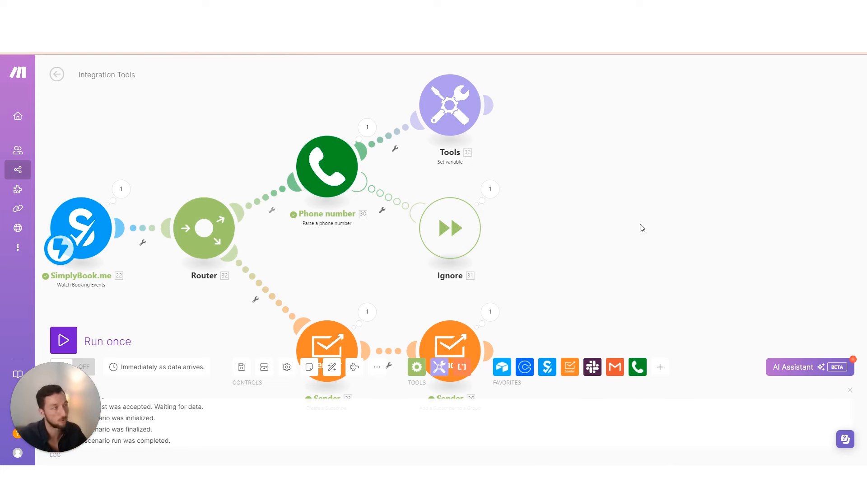
{"action": "scroll", "coordinate": [533, 149], "scroll_direction": "down", "scroll_amount": 1}
{"action": "right_click", "coordinate": [453, 100]}
{"action": "left_click", "coordinate": [484, 151]}
{"action": "type", "text": "phone"}
{"action": "key", "text": "Return"}
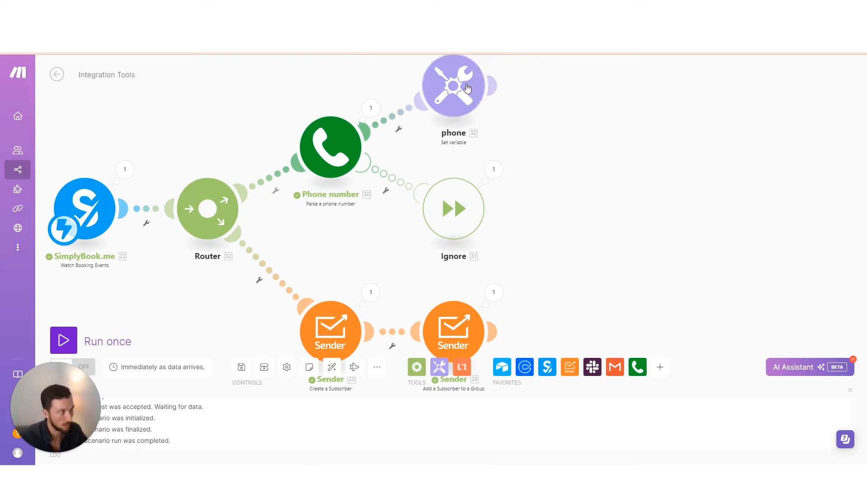
{"action": "scroll", "coordinate": [333, 246], "scroll_direction": "down", "scroll_amount": 1}
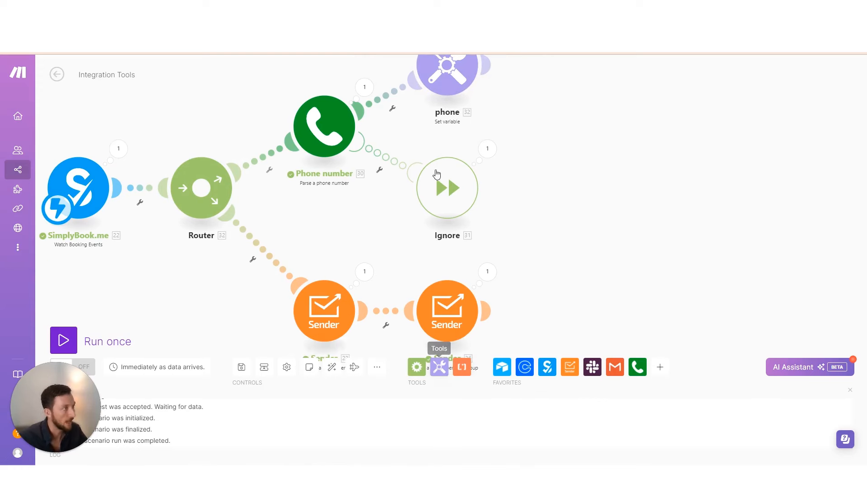
{"action": "scroll", "coordinate": [519, 135], "scroll_direction": "down", "scroll_amount": 4}
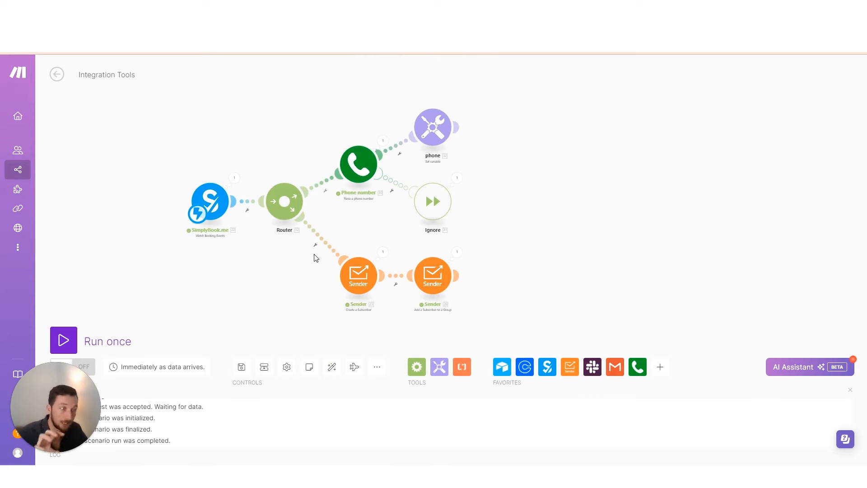
Insert a Tools Get variable module between the Router and Sender, reading the phone variable
{"action": "left_click", "coordinate": [444, 372]}
{"action": "left_click", "coordinate": [508, 276]}
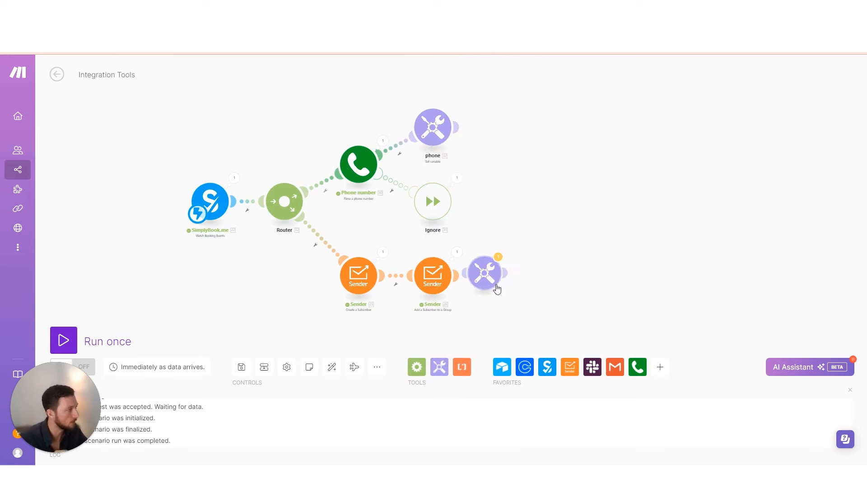
{"action": "left_click_drag", "start_coordinate": [496, 294], "coordinate": [324, 250]}
{"action": "left_click", "coordinate": [324, 251]}
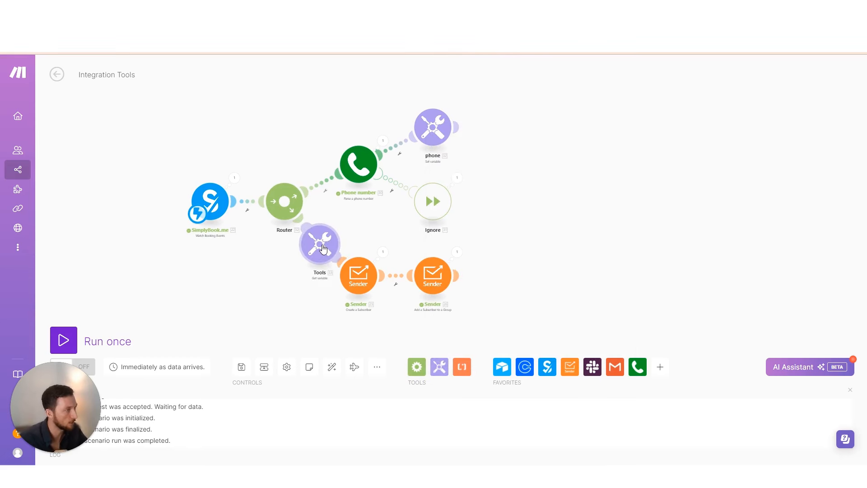
{"action": "left_click", "coordinate": [409, 256]}
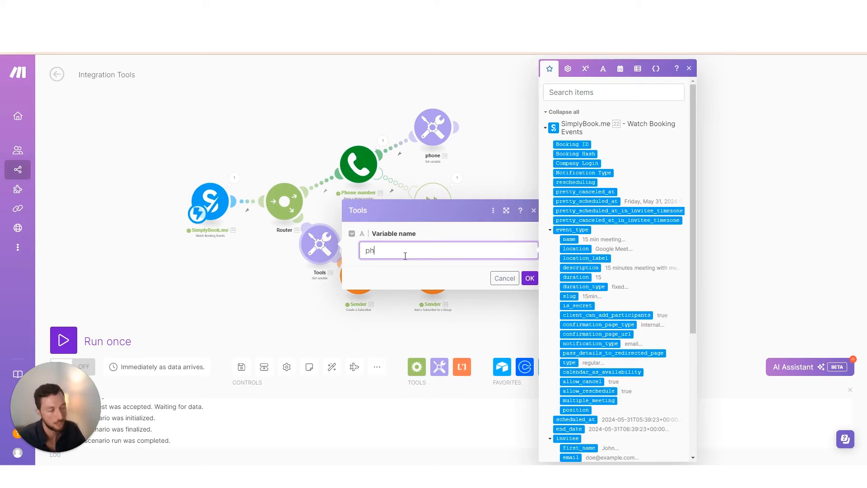
{"action": "left_click", "coordinate": [528, 278]}
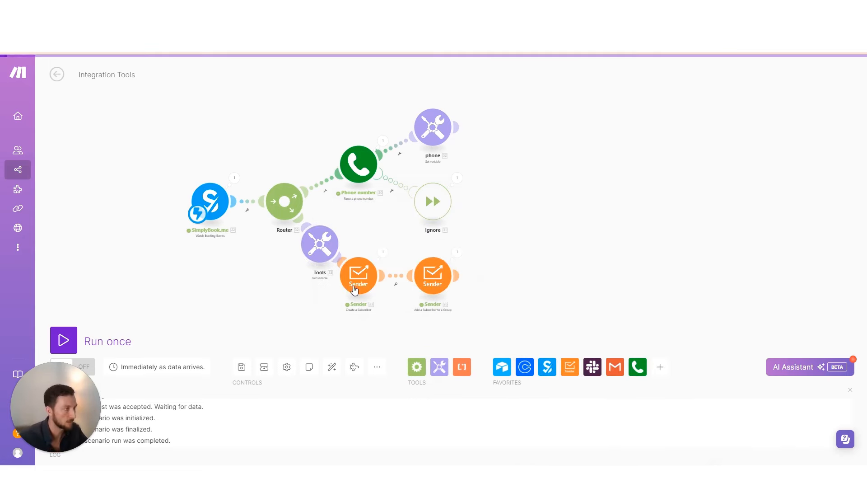
Rename the new module to 'phone' and auto-align the scenario layout
{"action": "right_click", "coordinate": [311, 227]}
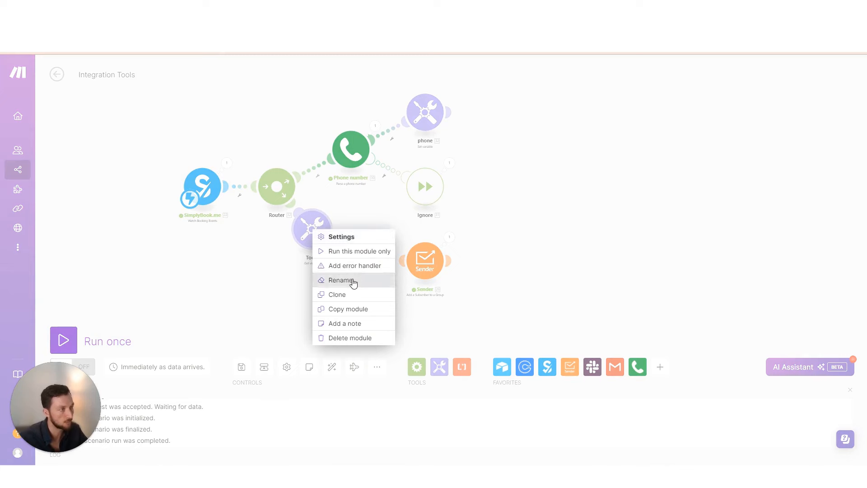
{"action": "left_click", "coordinate": [352, 282]}
{"action": "type", "text": "phon"}
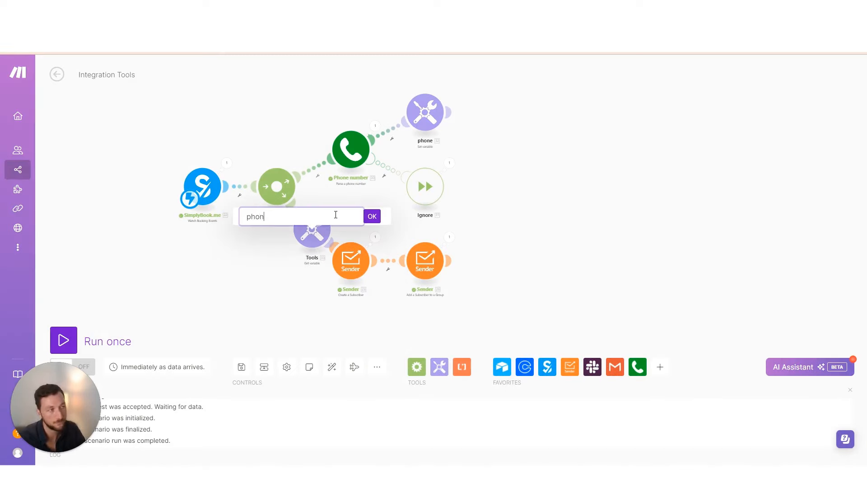
{"action": "type", "text": "e"}
{"action": "key", "text": "Return"}
{"action": "left_click", "coordinate": [327, 377]}
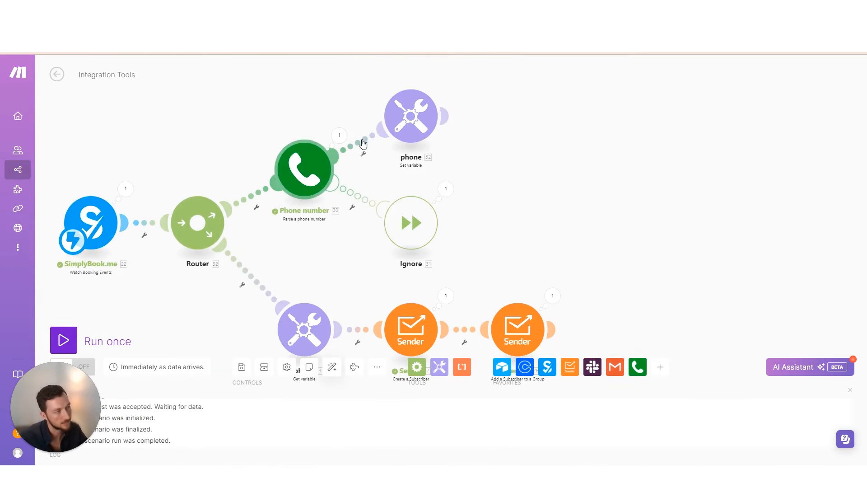
{"action": "scroll", "coordinate": [331, 255], "scroll_direction": "down", "scroll_amount": 2}
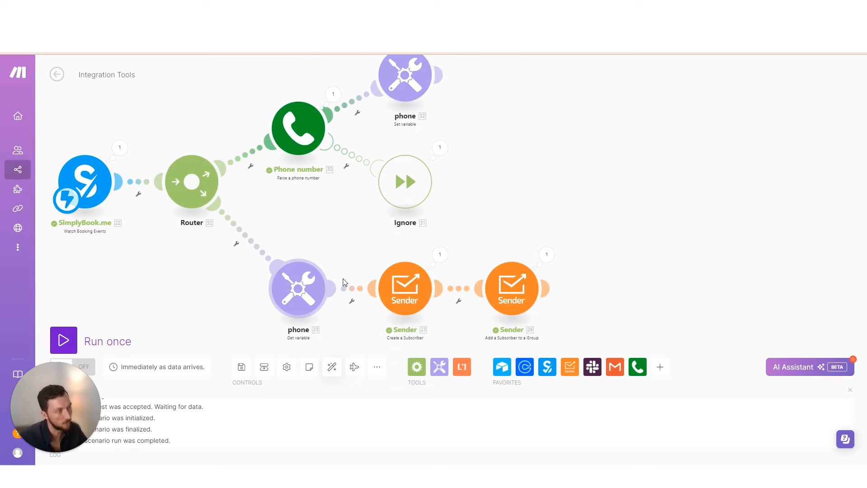
Replace the 22. invitee: phone_number pill in Create a Subscriber's Phone field with 33. phone
{"action": "left_click", "coordinate": [404, 289]}
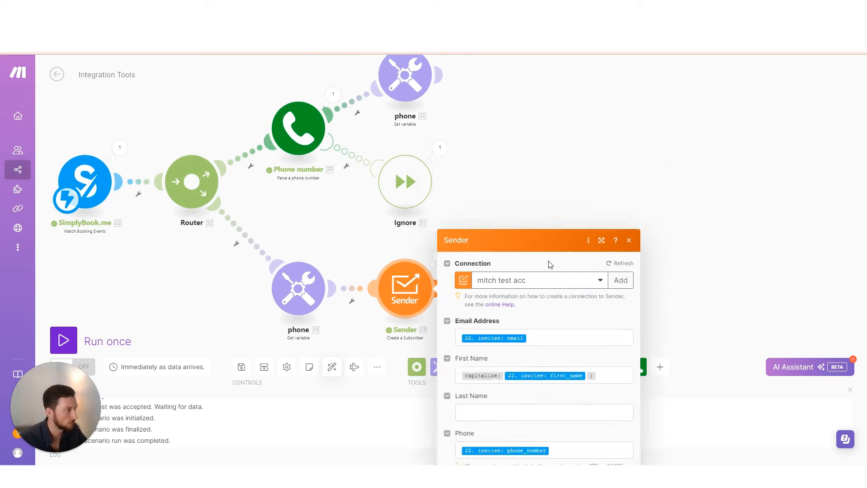
{"action": "left_click", "coordinate": [542, 315]}
{"action": "key", "text": "BackSpace"}
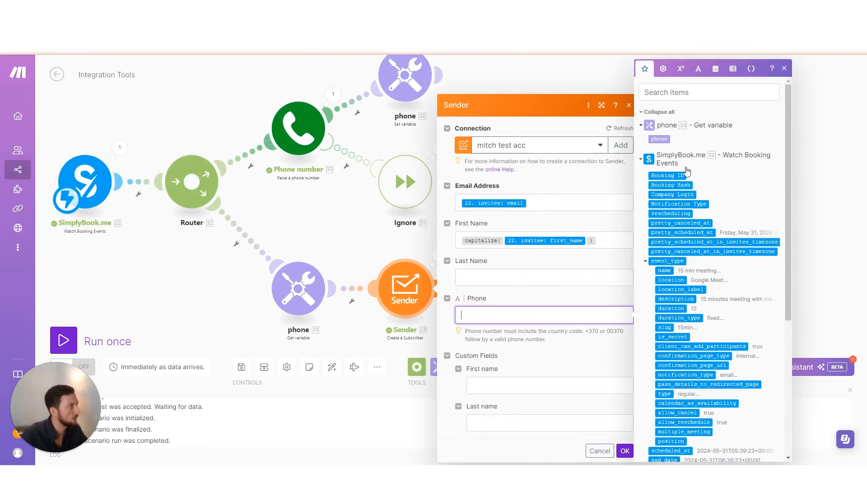
{"action": "left_click", "coordinate": [660, 139]}
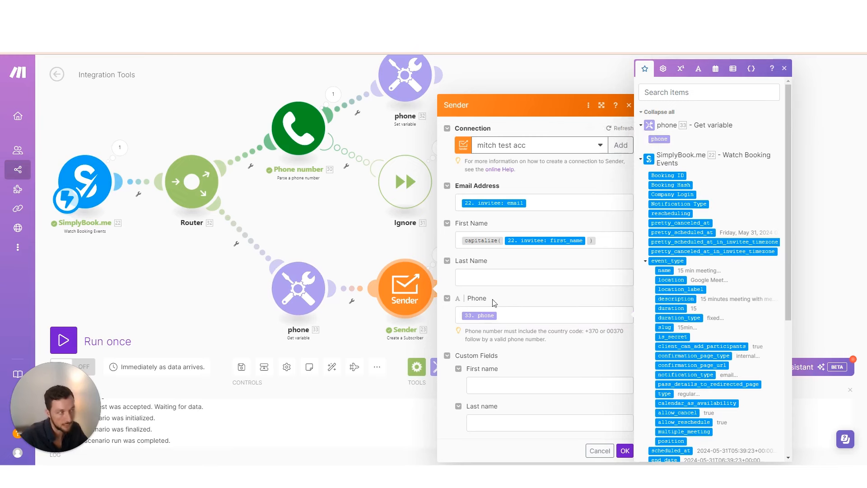
{"action": "left_click", "coordinate": [625, 450]}
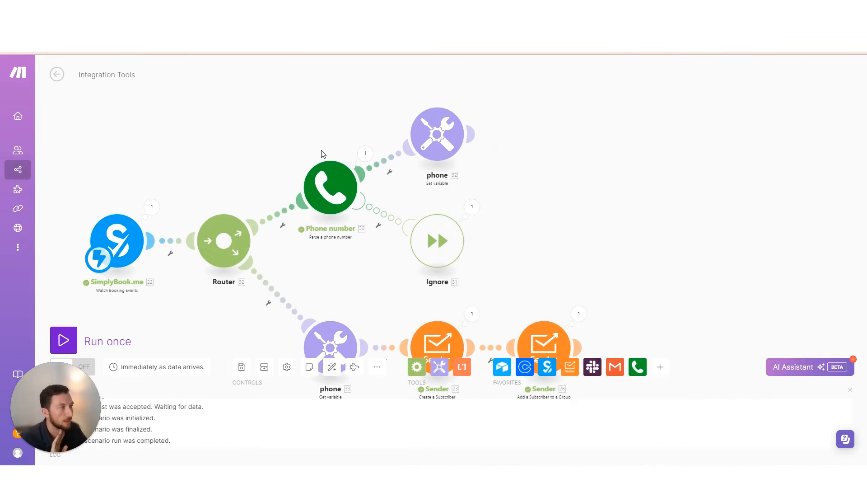
Set the Parse a phone number input to the test value 56 and run the scenario once
{"action": "left_click", "coordinate": [330, 187]}
{"action": "left_click", "coordinate": [499, 175]}
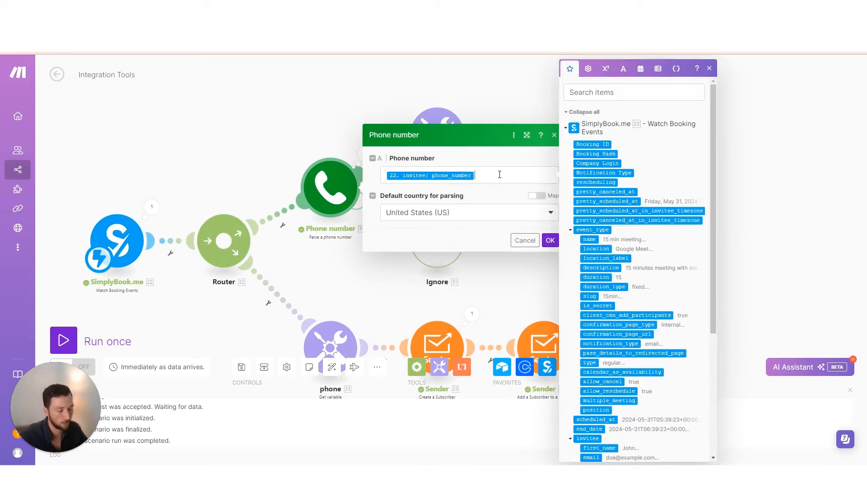
{"action": "key", "text": "BackSpace"}
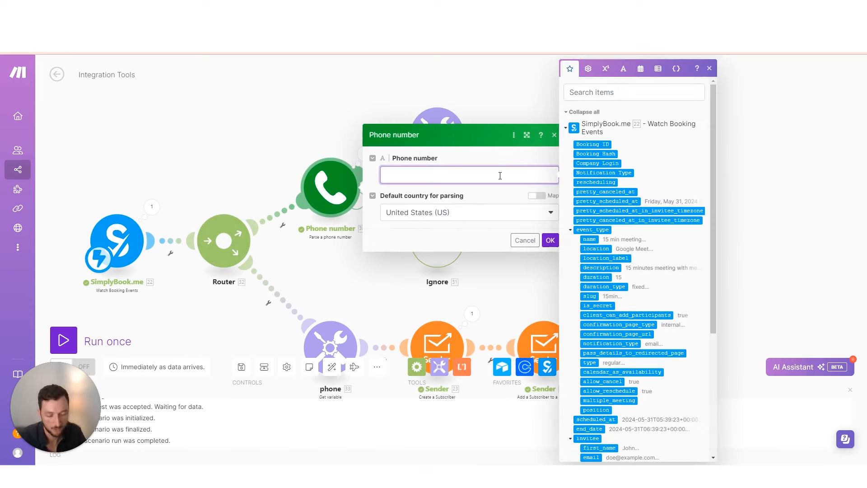
{"action": "type", "text": "56"}
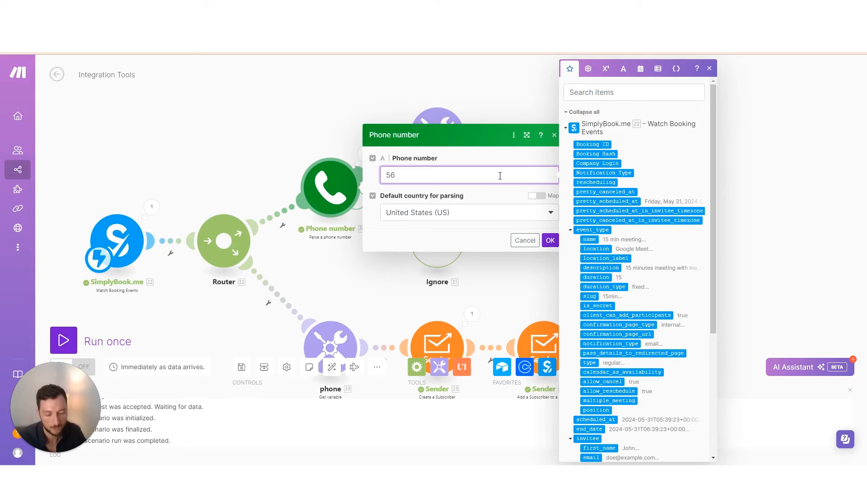
{"action": "left_click", "coordinate": [550, 240]}
{"action": "left_click", "coordinate": [64, 339]}
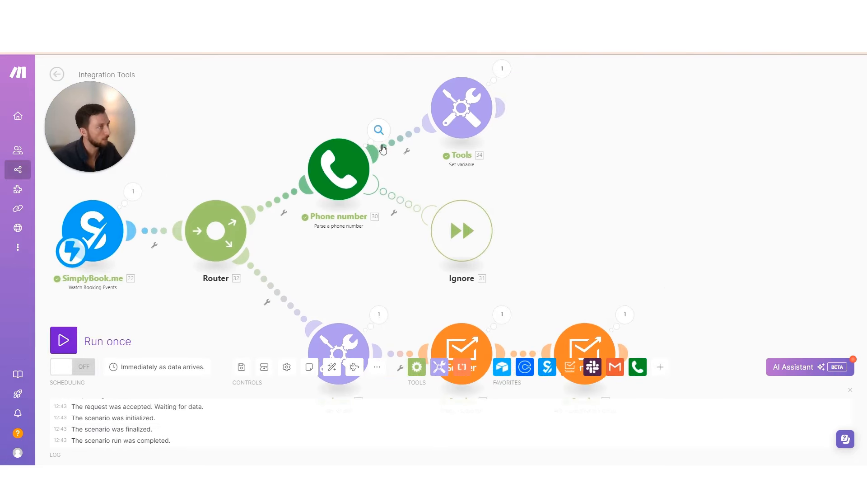
{"action": "left_click", "coordinate": [379, 130]}
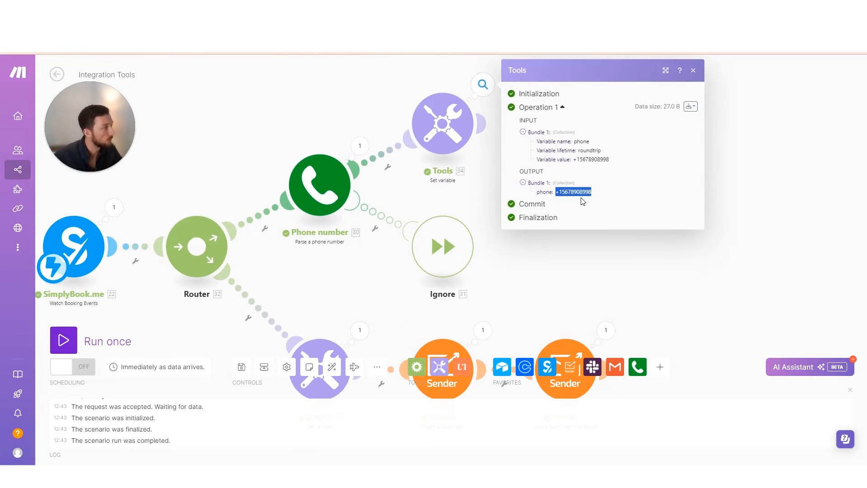
{"action": "left_click_drag", "start_coordinate": [357, 295], "coordinate": [353, 248]}
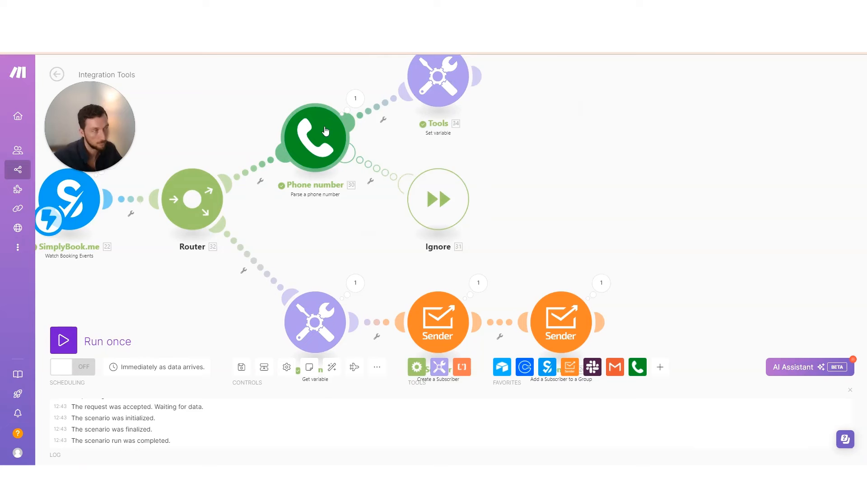
{"action": "left_click", "coordinate": [323, 136]}
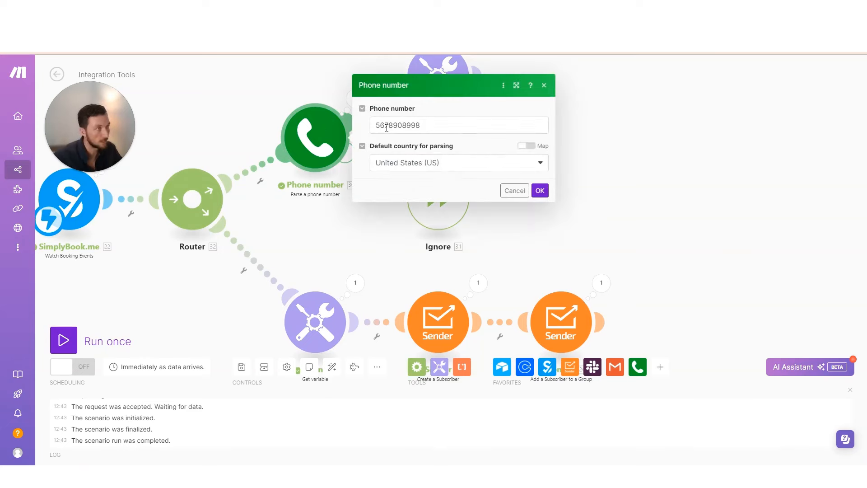
{"action": "left_click", "coordinate": [387, 128]}
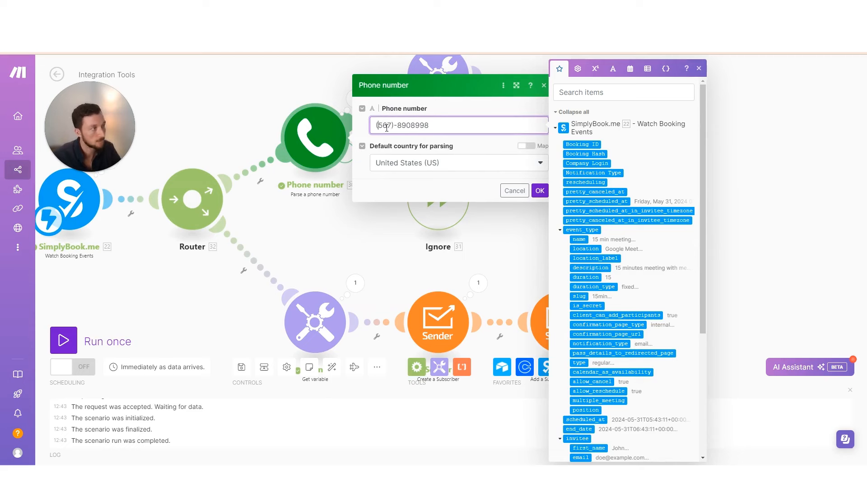
{"action": "key", "text": "Escape"}
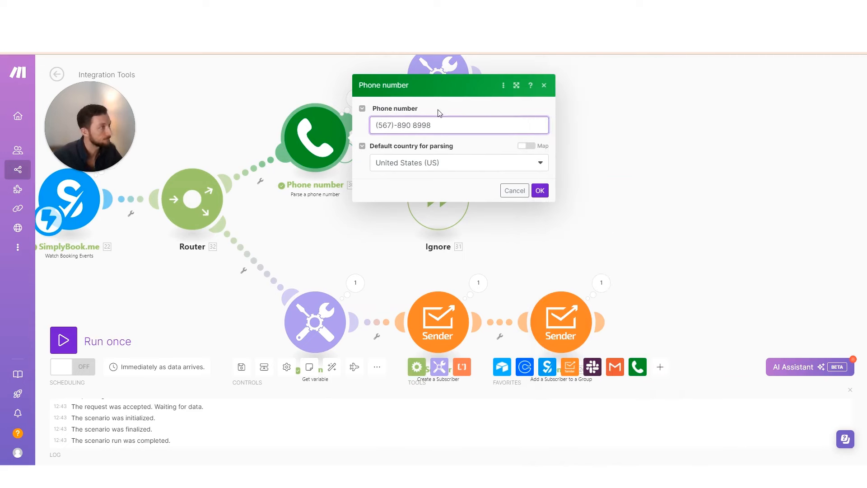
{"action": "left_click_drag", "start_coordinate": [446, 126], "coordinate": [372, 124]}
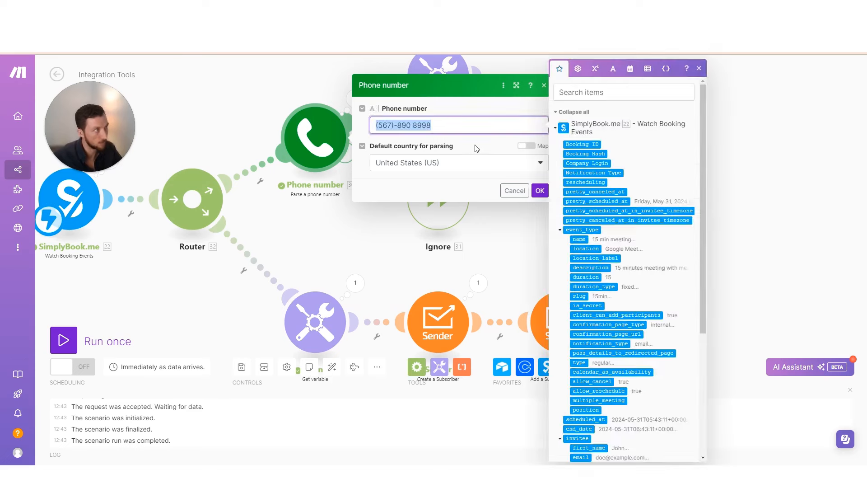
{"action": "left_click", "coordinate": [540, 190]}
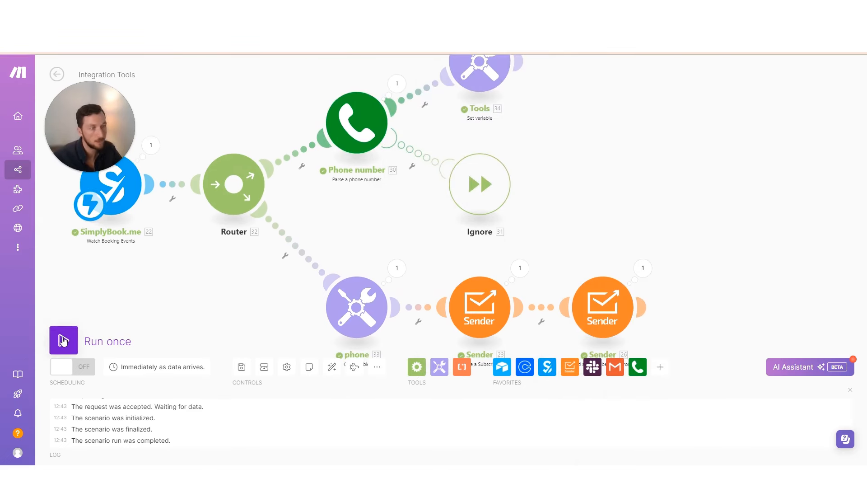
Run the scenario once and trigger a test booking from SimplyMeet
{"action": "left_click", "coordinate": [63, 341]}
{"action": "key", "text": "alt+Tab"}
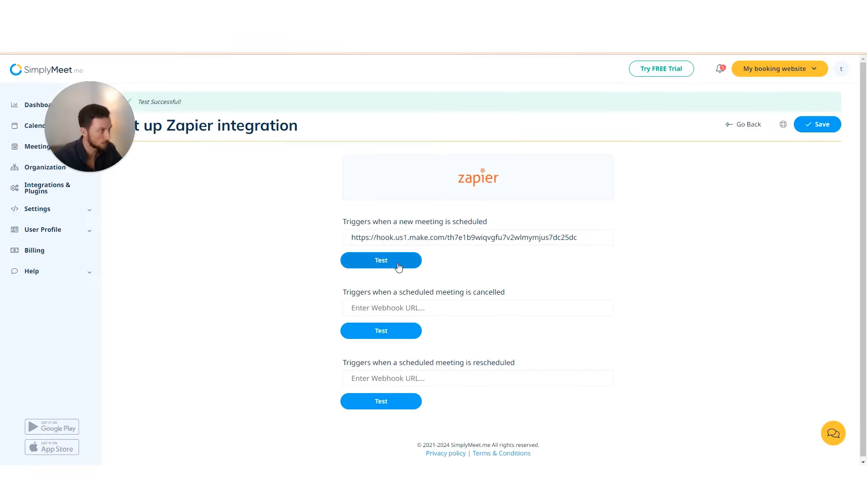
{"action": "key", "text": "alt+Tab"}
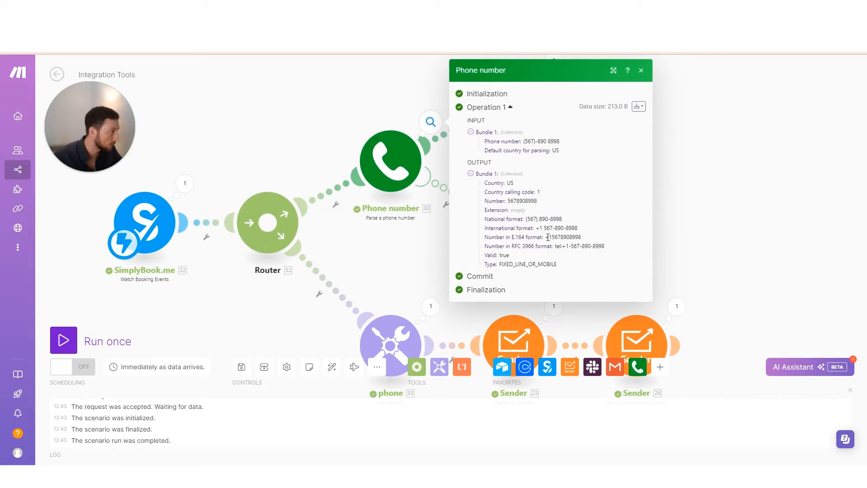
{"action": "left_click_drag", "start_coordinate": [604, 246], "coordinate": [535, 217]}
{"action": "left_click_drag", "start_coordinate": [402, 250], "coordinate": [294, 199]}
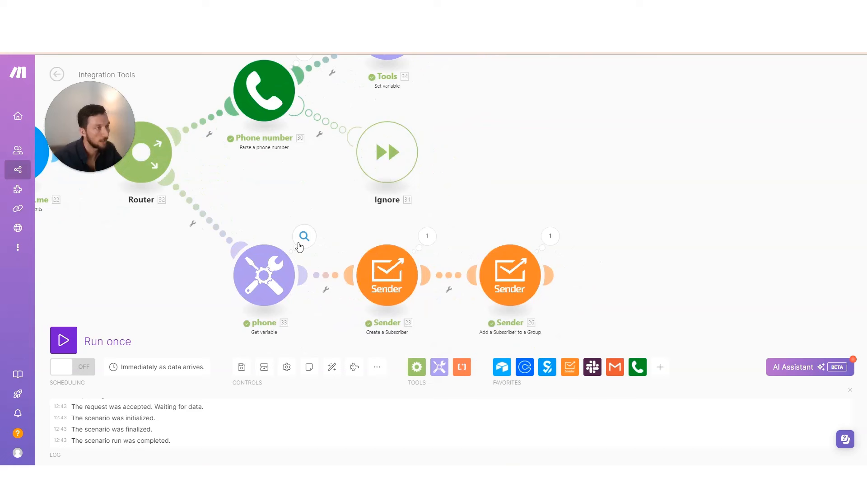
{"action": "left_click", "coordinate": [303, 236]}
{"action": "left_click_drag", "start_coordinate": [271, 198], "coordinate": [350, 260]}
{"action": "left_click_drag", "start_coordinate": [395, 113], "coordinate": [417, 142]}
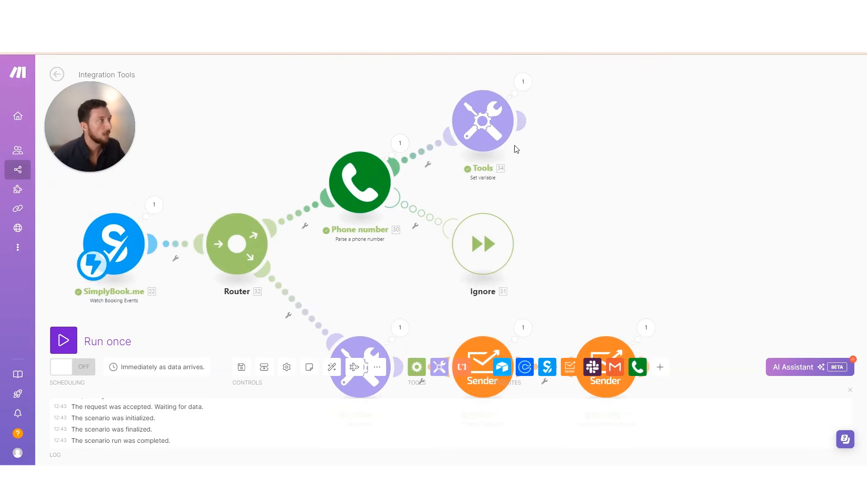
{"action": "left_click", "coordinate": [523, 82]}
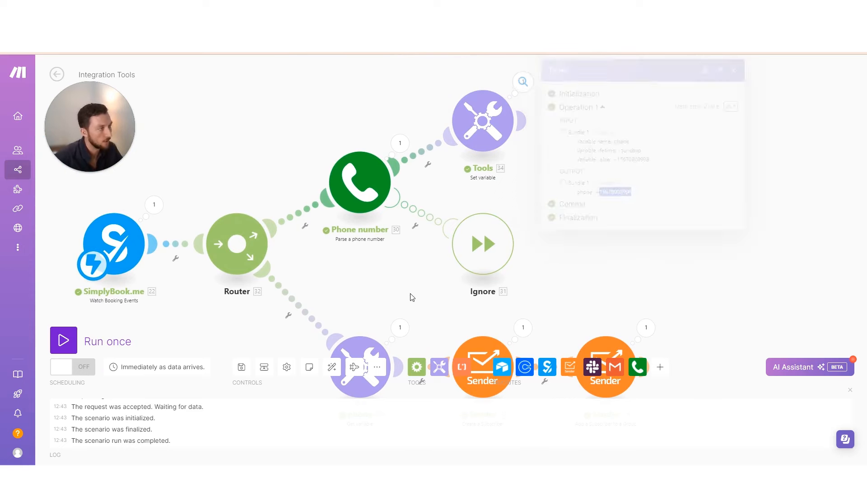
{"action": "left_click_drag", "start_coordinate": [412, 295], "coordinate": [412, 174]}
{"action": "left_click", "coordinate": [406, 202]}
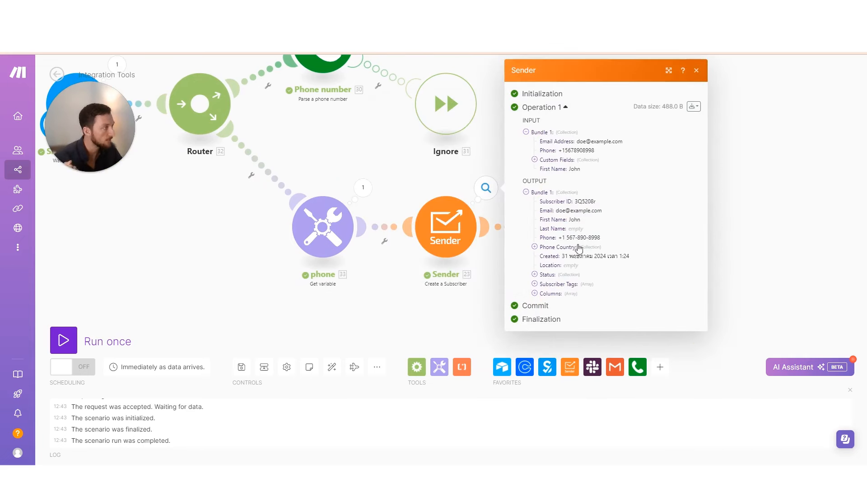
{"action": "left_click", "coordinate": [405, 181]}
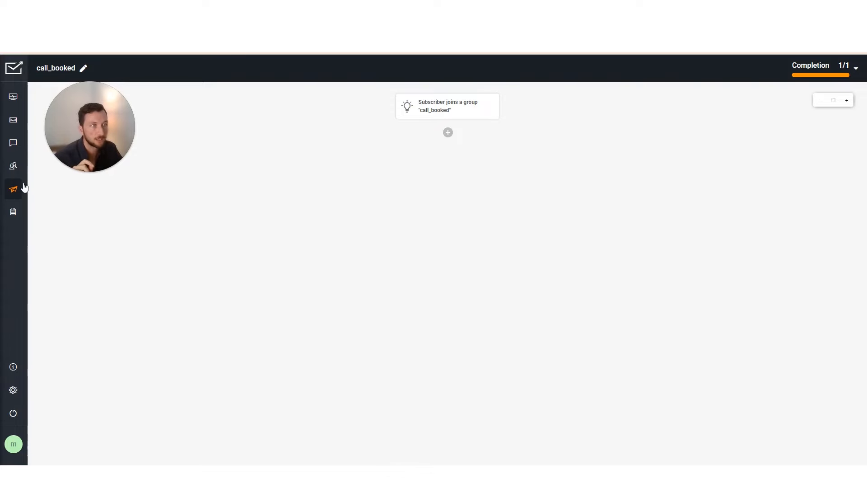
Check the new call_booked subscriber's parsed US phone number in Sender's Subscribers list
{"action": "left_click", "coordinate": [16, 168]}
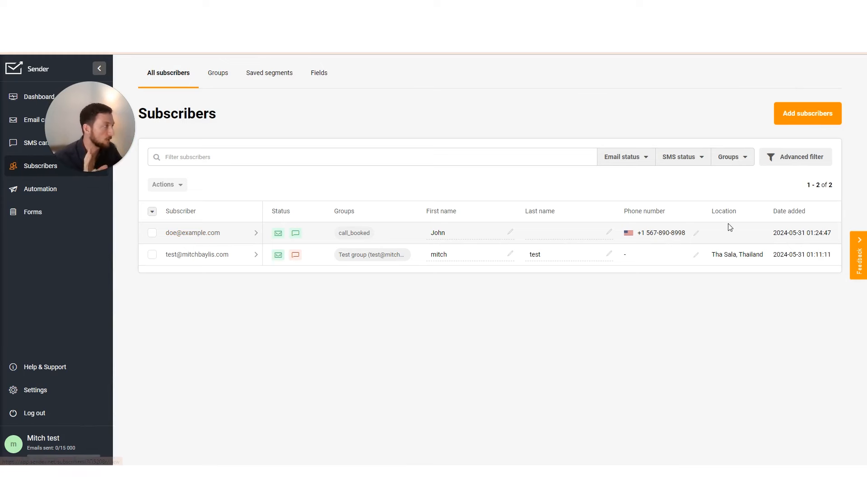
{"action": "left_click_drag", "start_coordinate": [644, 232], "coordinate": [686, 233]}
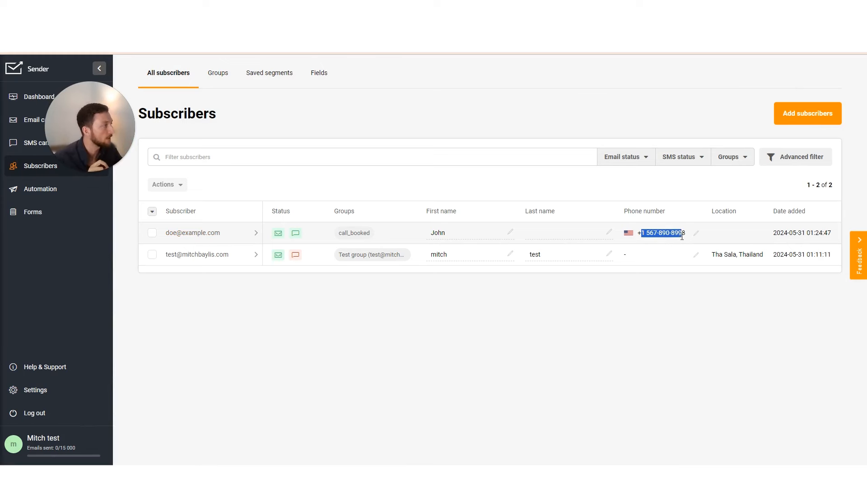
{"action": "left_click", "coordinate": [559, 126]}
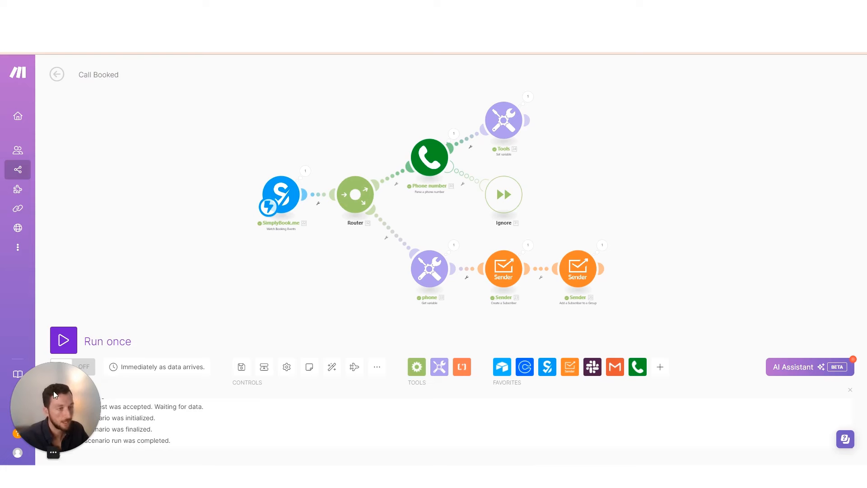
Save the Call Booked scenario, turn scheduling ON, and go to the SimplyMeet Zapier page
{"action": "left_click", "coordinate": [242, 368]}
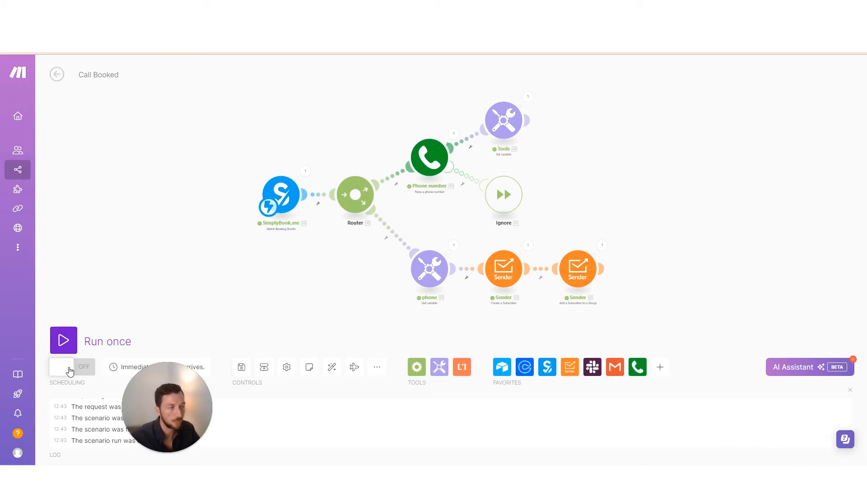
{"action": "left_click", "coordinate": [70, 369]}
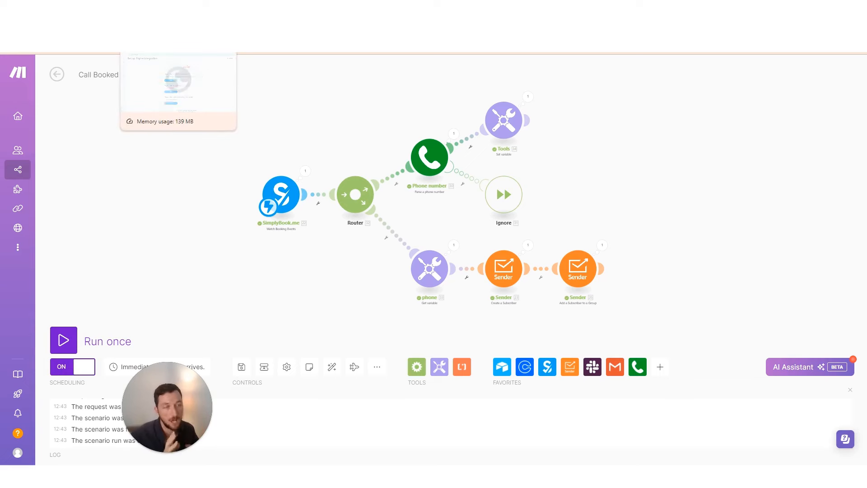
{"action": "left_click", "coordinate": [179, 45]}
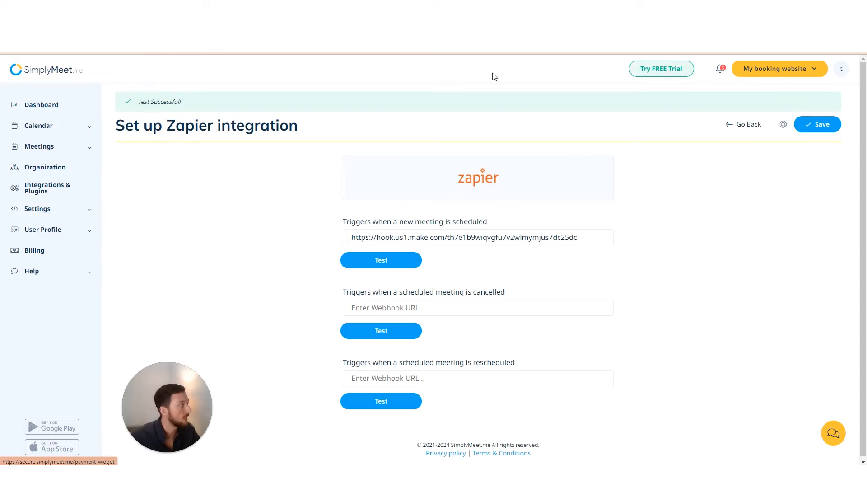
Switch back to the Make tab showing the scenario diagram and run history
{"action": "left_click", "coordinate": [104, 46]}
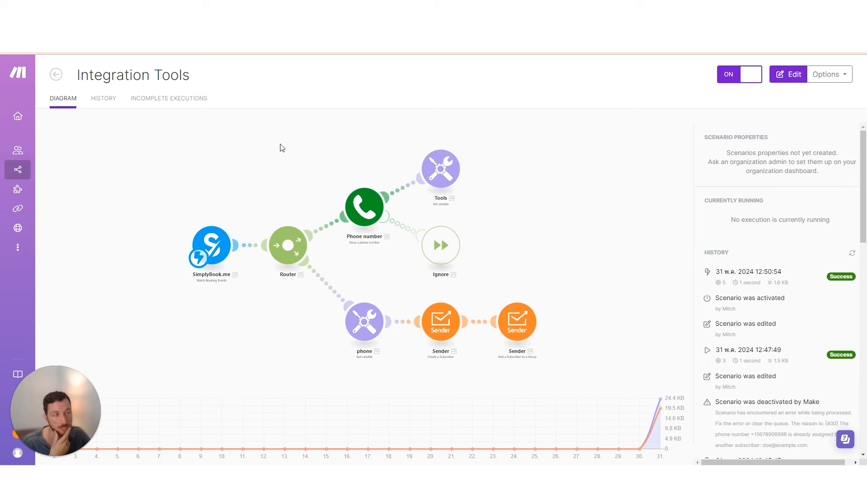
Change the scenario title from Integration Tools to 'SB - Call Booked 1.0' and commit it
{"action": "left_click", "coordinate": [145, 75]}
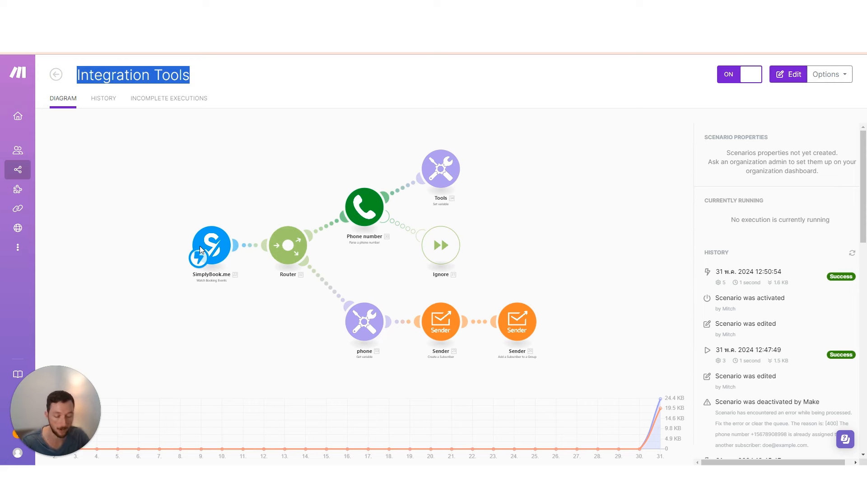
{"action": "type", "text": "SB"}
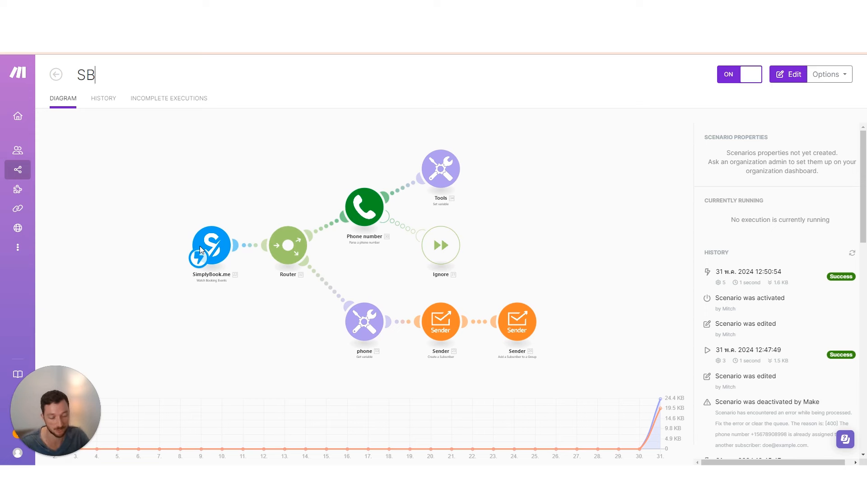
{"action": "key", "text": "BackSpace"}
{"action": "key", "text": "BackSpace"}
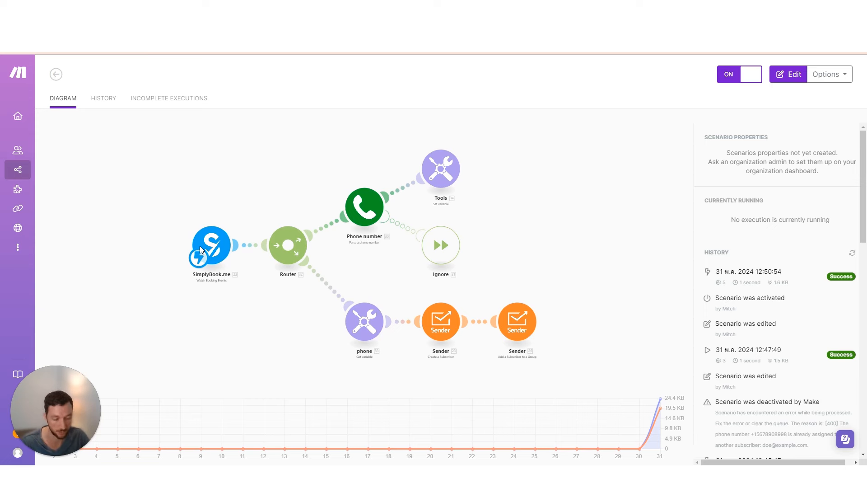
{"action": "type", "text": "CL"}
{"action": "key", "text": "BackSpace"}
{"action": "key", "text": "BackSpace"}
{"action": "type", "text": "SB"}
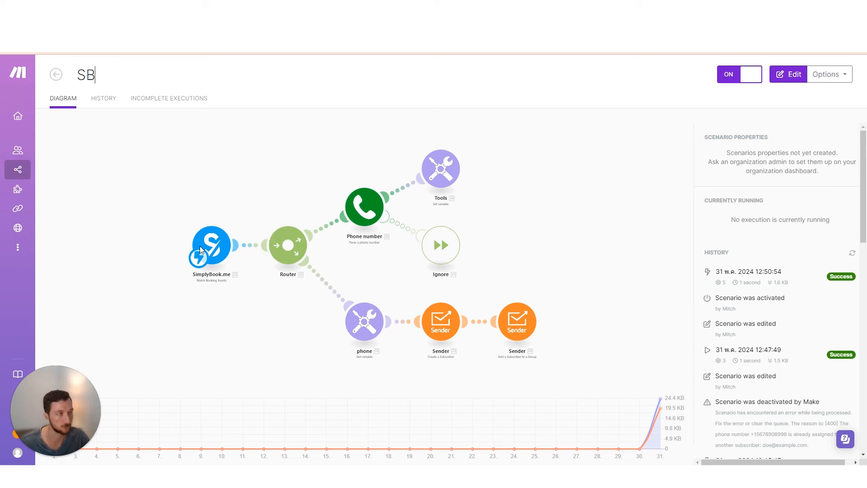
{"action": "type", "text": " - "}
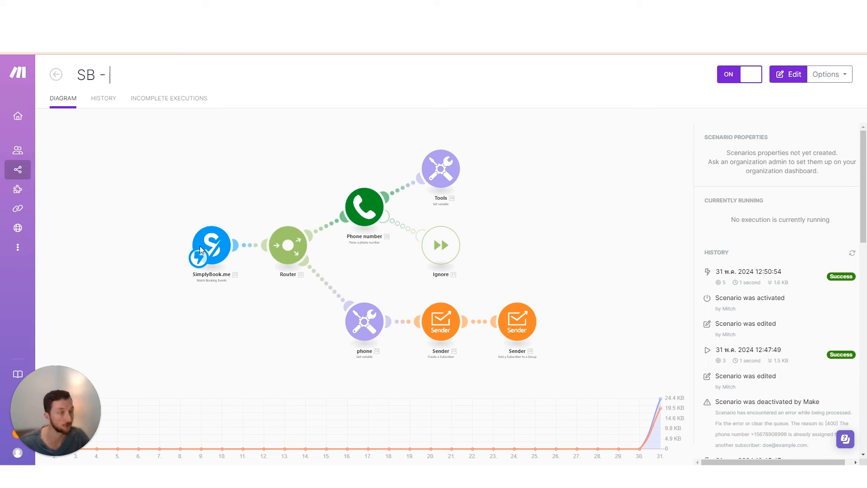
{"action": "type", "text": "Call "}
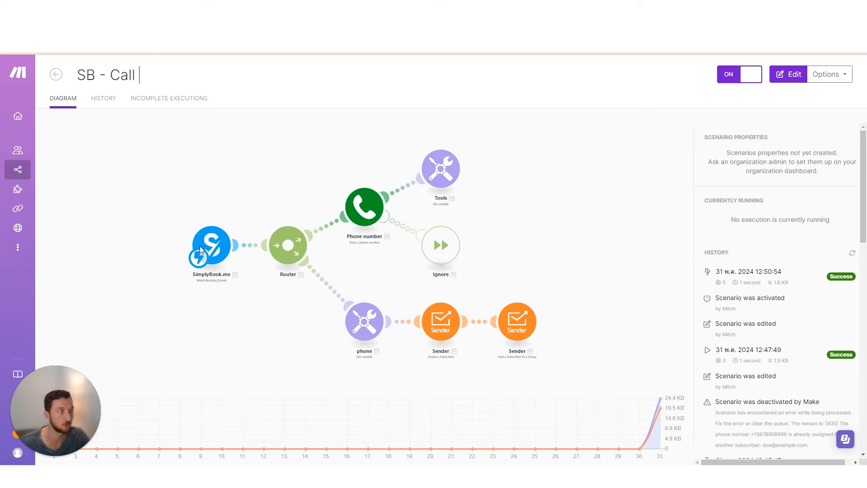
{"action": "type", "text": "Booked"}
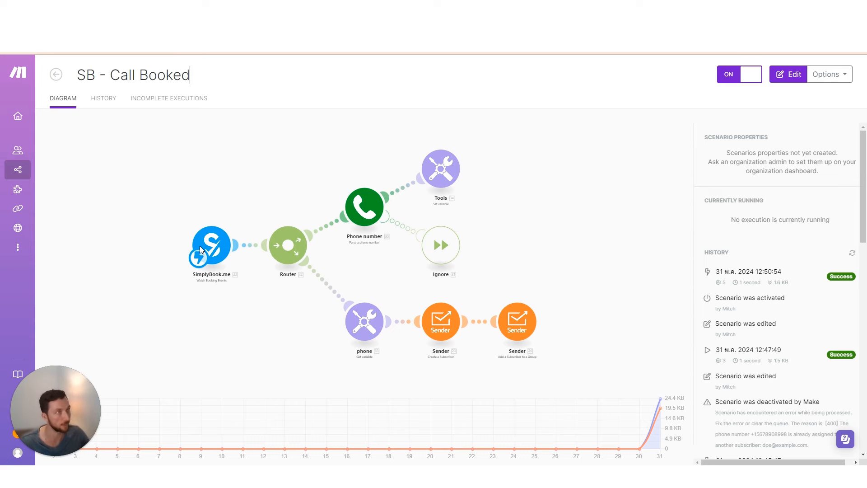
{"action": "left_click_drag", "start_coordinate": [139, 75], "coordinate": [204, 81]}
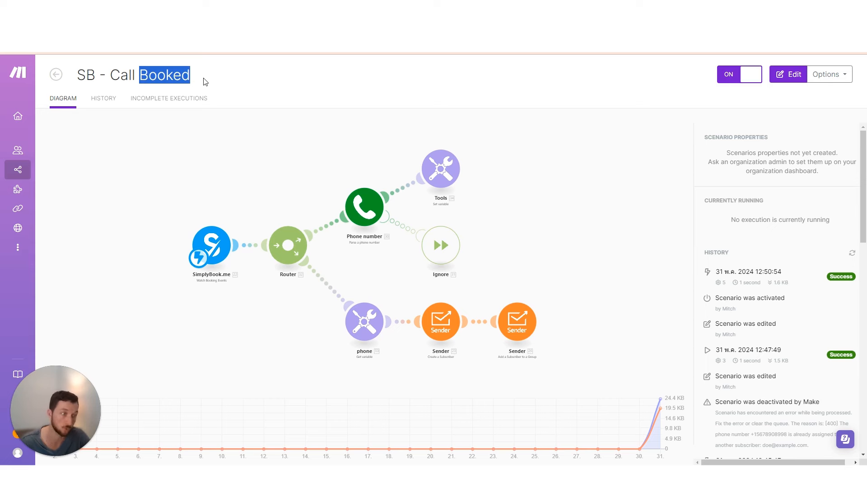
{"action": "left_click", "coordinate": [205, 82]}
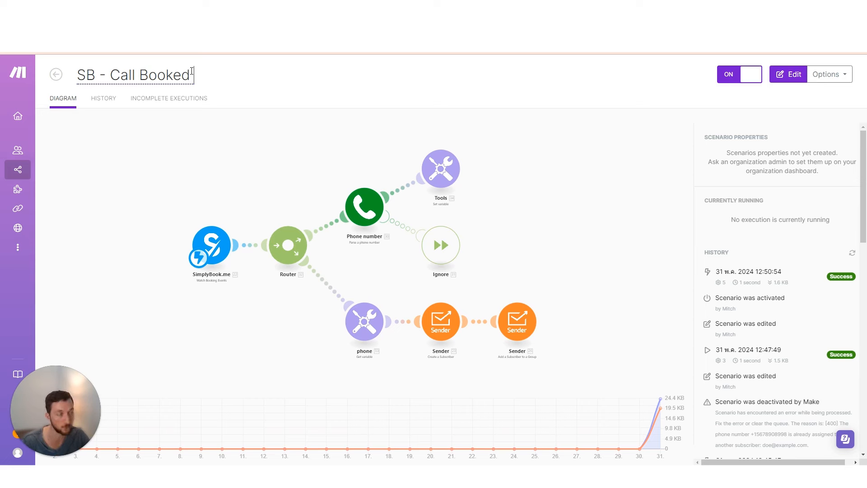
{"action": "type", "text": "1.0"}
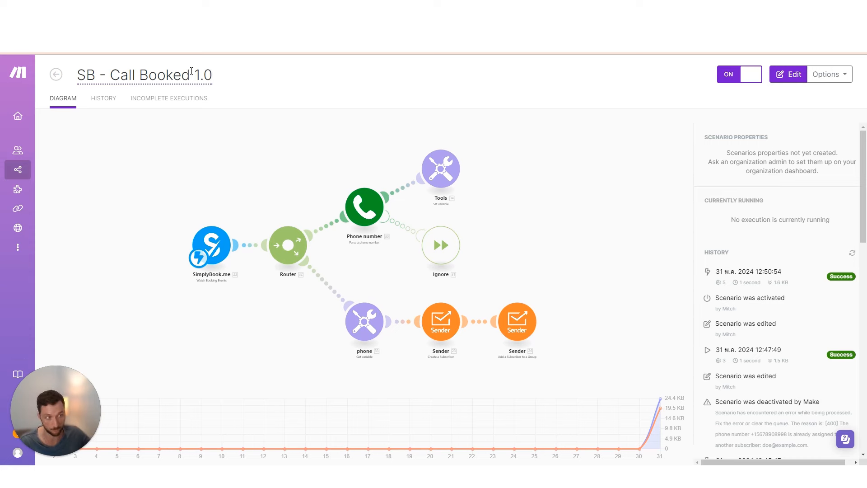
{"action": "left_click", "coordinate": [192, 73]}
{"action": "left_click", "coordinate": [140, 186]}
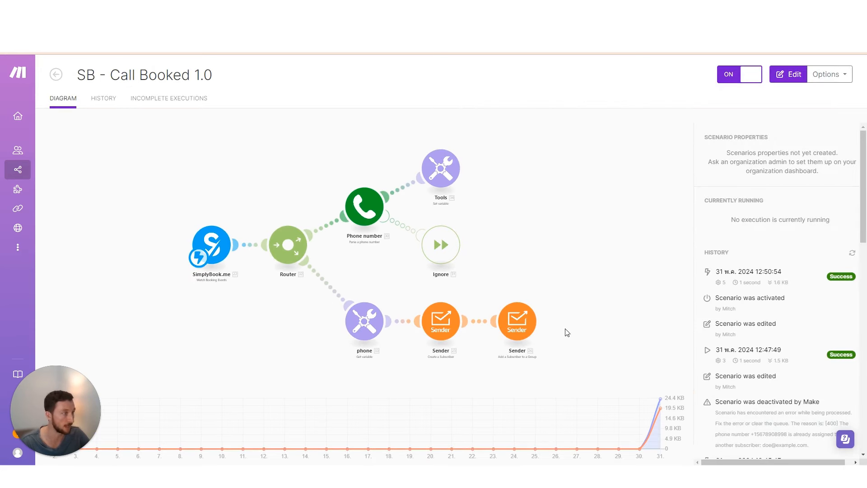
{"action": "left_click", "coordinate": [827, 74]}
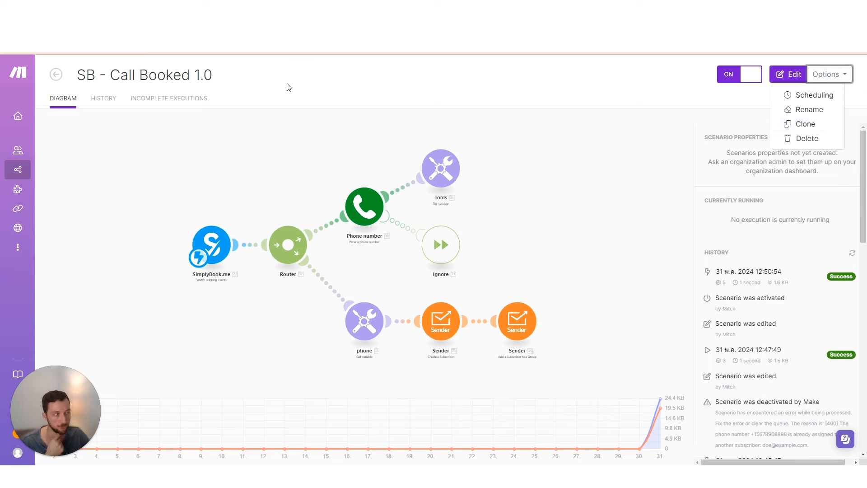
{"action": "left_click", "coordinate": [163, 135]}
{"action": "mouse_move", "coordinate": [19, 171]}
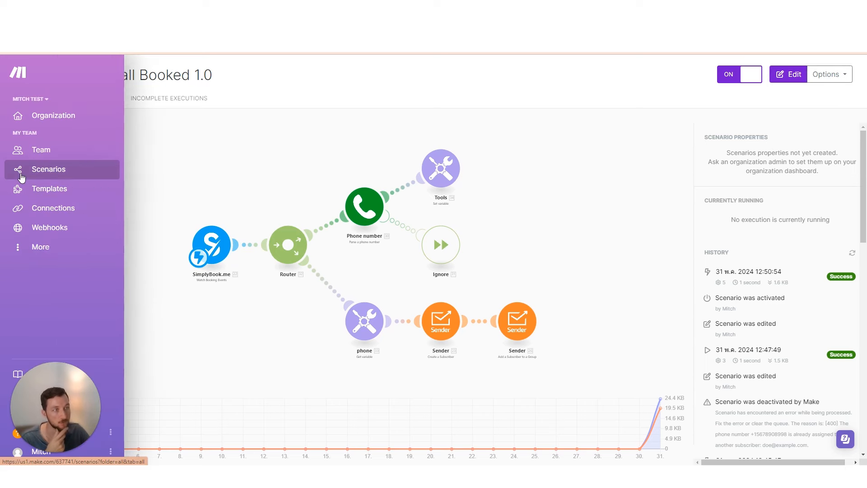
{"action": "left_click", "coordinate": [38, 172]}
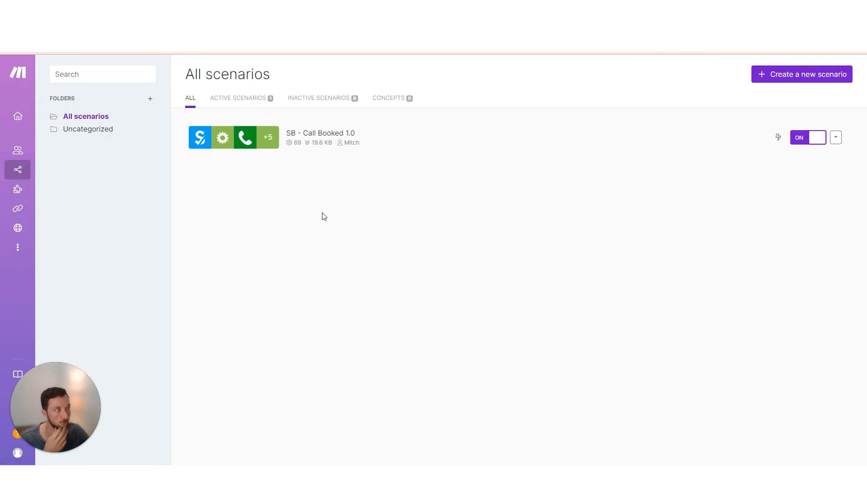
{"action": "left_click", "coordinate": [225, 150]}
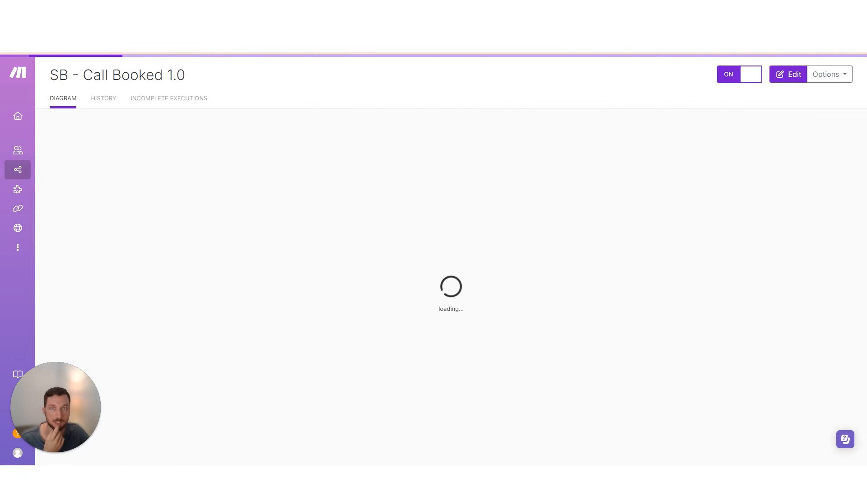
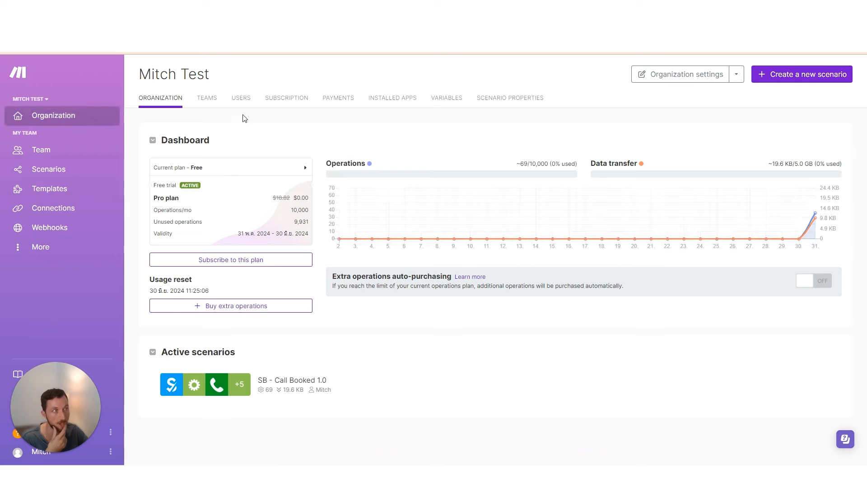
Check the Users tab's invite roles, cancel the invitation, and return to the scenarios list
{"action": "left_click", "coordinate": [244, 109]}
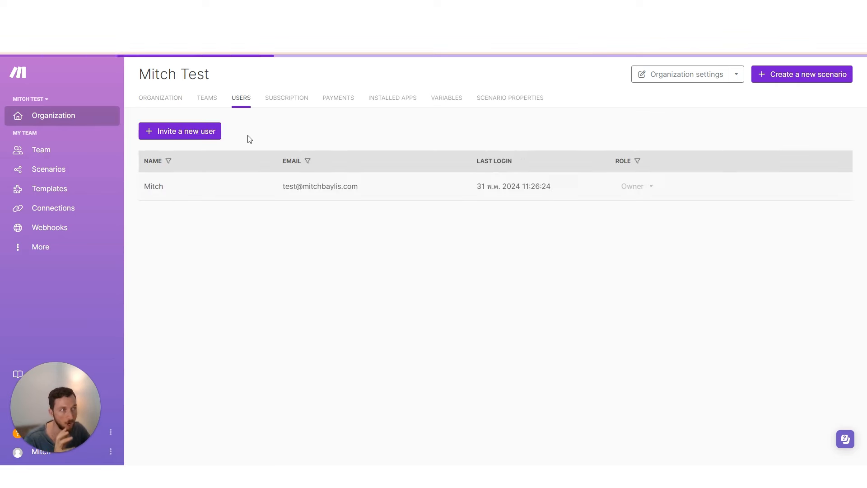
{"action": "left_click", "coordinate": [199, 136]}
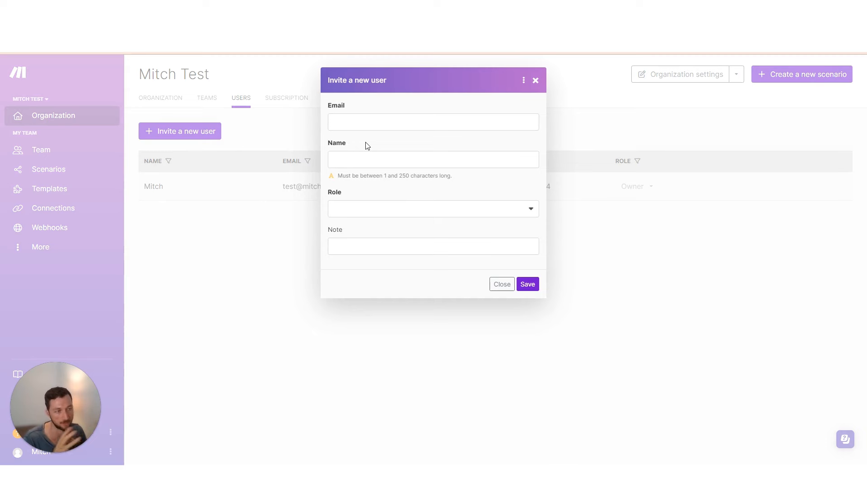
{"action": "left_click", "coordinate": [386, 211]}
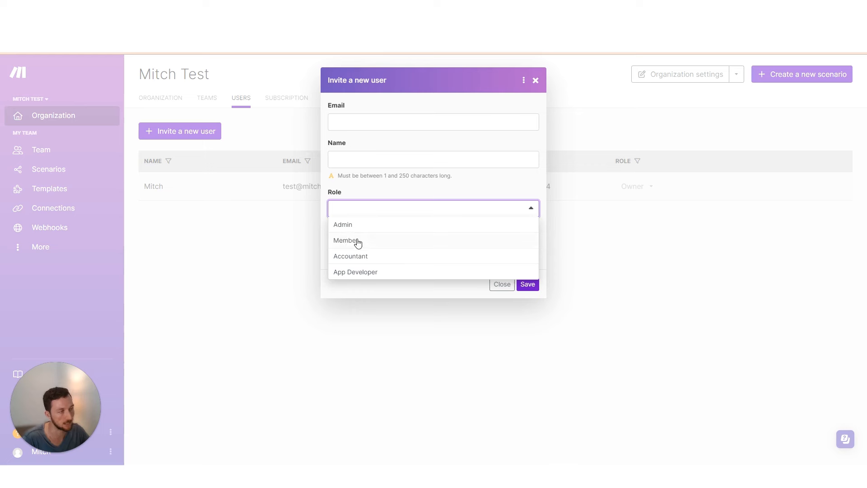
{"action": "left_click", "coordinate": [407, 190]}
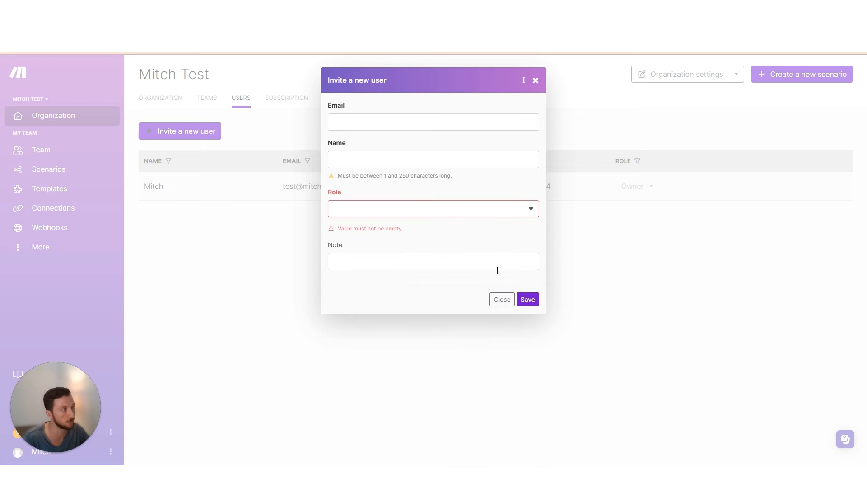
{"action": "left_click", "coordinate": [469, 212]}
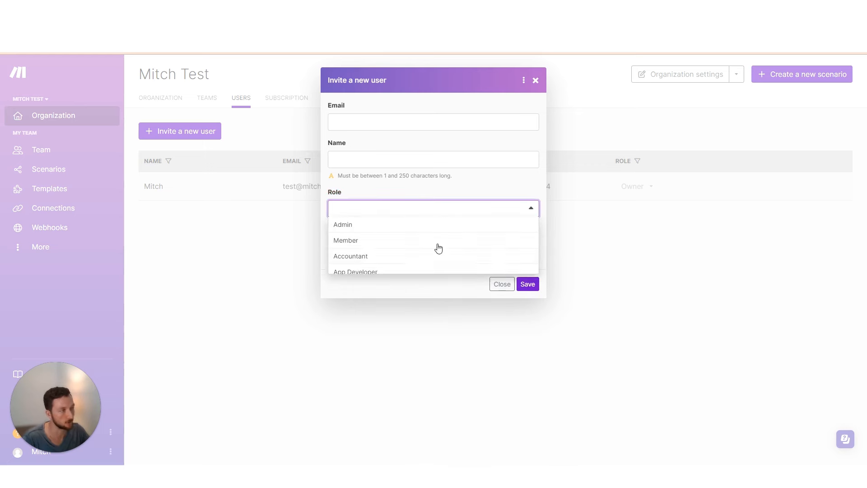
{"action": "left_click", "coordinate": [499, 289]}
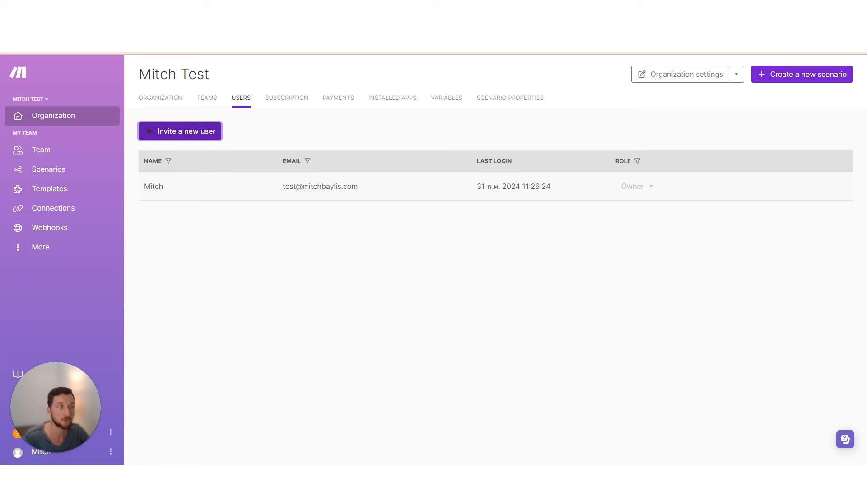
{"action": "left_click", "coordinate": [57, 171]}
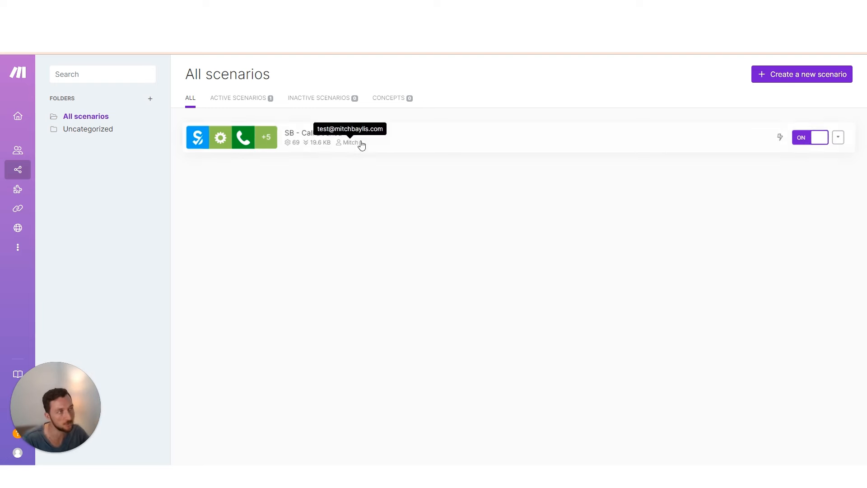
Open the 'SB - Call Booked 1.0' scenario from the scenarios list
{"action": "left_click", "coordinate": [315, 141]}
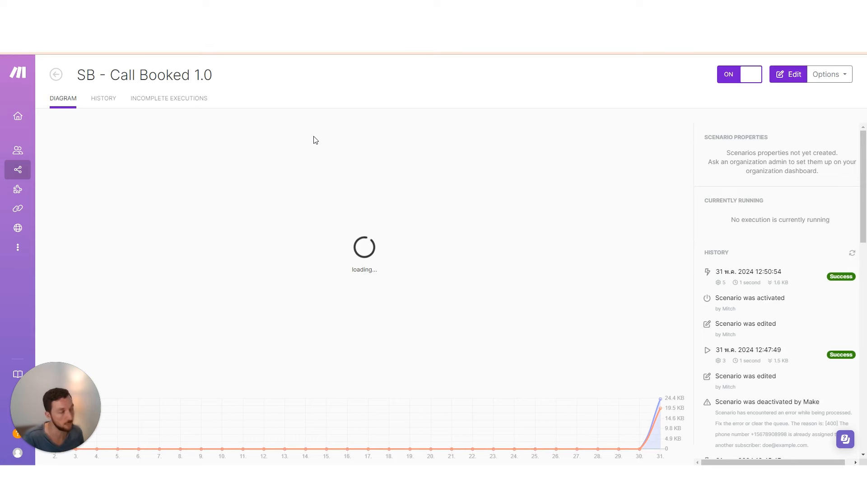
Enter edit mode and delete the Router module from the scenario
{"action": "left_click", "coordinate": [343, 203]}
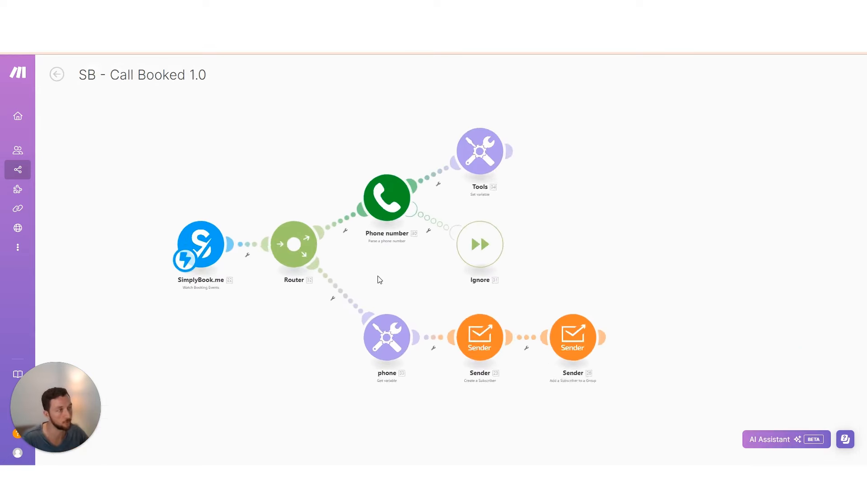
{"action": "right_click", "coordinate": [208, 289]}
{"action": "left_click", "coordinate": [235, 304]}
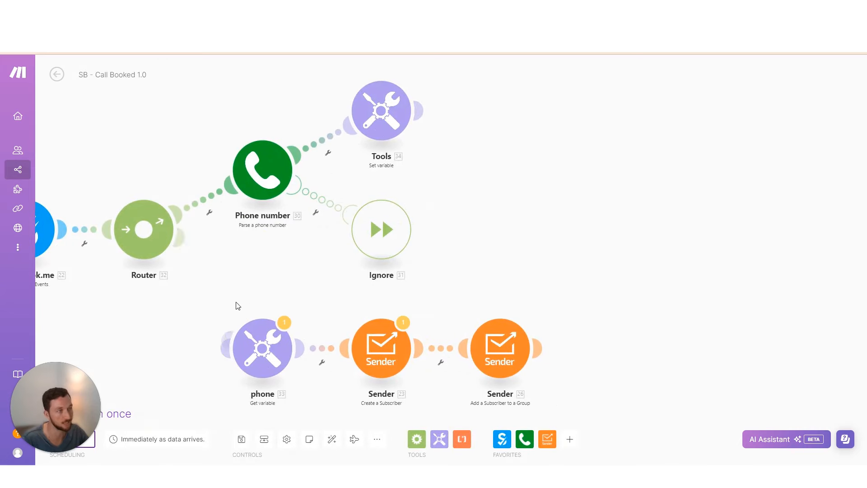
{"action": "scroll", "coordinate": [234, 302], "scroll_direction": "down", "scroll_amount": 5}
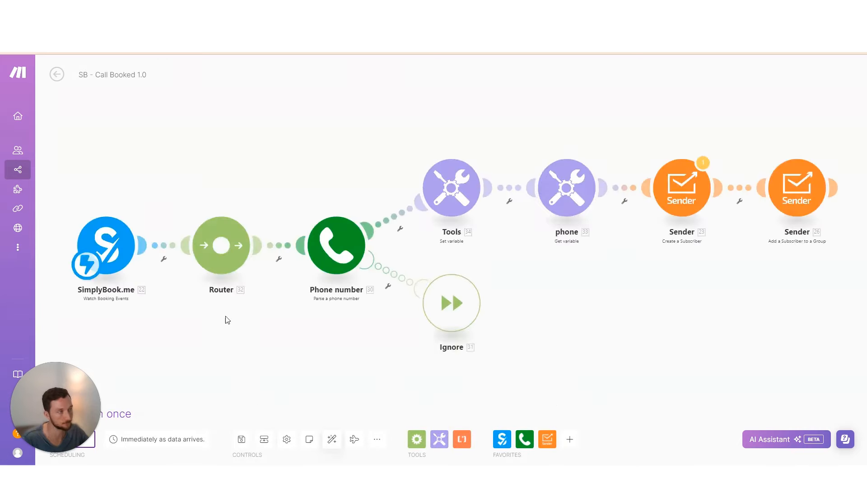
{"action": "scroll", "coordinate": [426, 296], "scroll_direction": "down", "scroll_amount": 5}
{"action": "scroll", "coordinate": [379, 281], "scroll_direction": "up", "scroll_amount": 4}
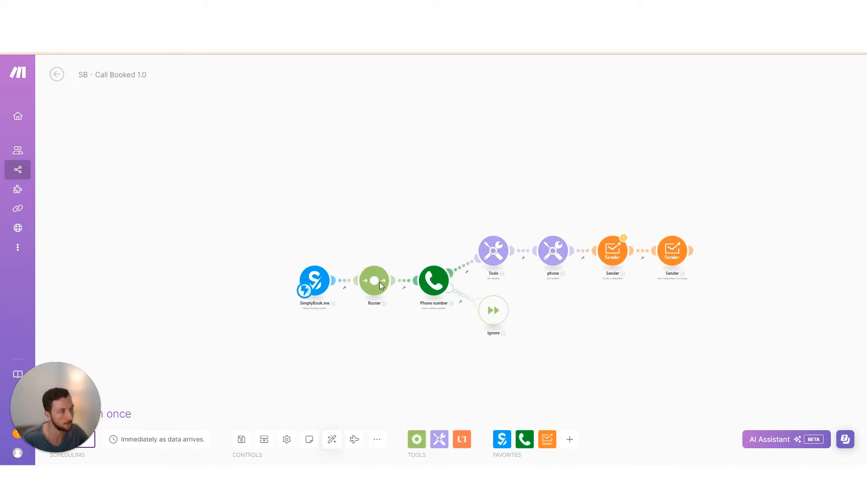
{"action": "right_click", "coordinate": [379, 282]}
{"action": "left_click", "coordinate": [369, 309]}
{"action": "right_click", "coordinate": [374, 280]}
{"action": "left_click", "coordinate": [414, 358]}
Link SimplyBook.me directly to Phone number and auto-align the diagram
{"action": "left_click_drag", "start_coordinate": [333, 280], "coordinate": [433, 281]}
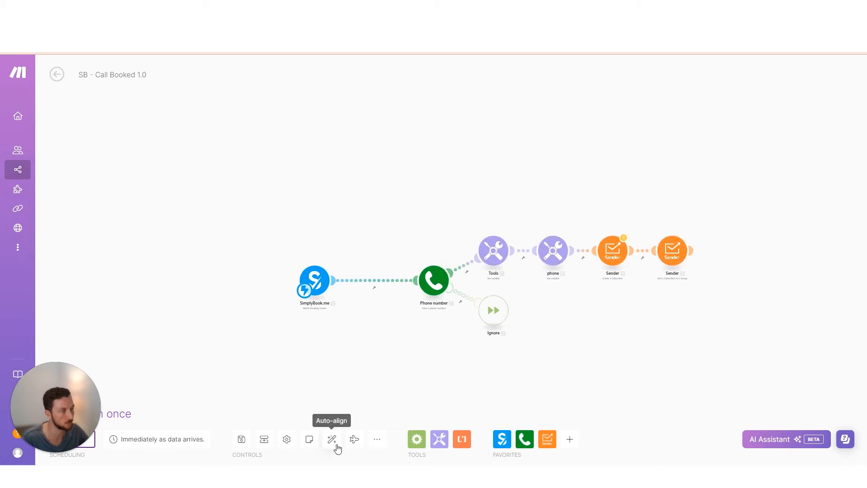
{"action": "left_click", "coordinate": [332, 439]}
{"action": "scroll", "coordinate": [508, 319], "scroll_direction": "down", "scroll_amount": 5}
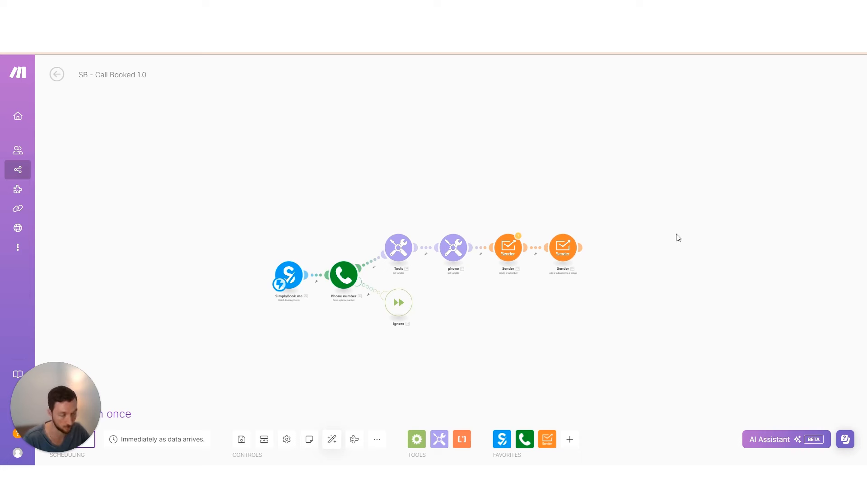
{"action": "left_click_drag", "start_coordinate": [435, 283], "coordinate": [385, 261]}
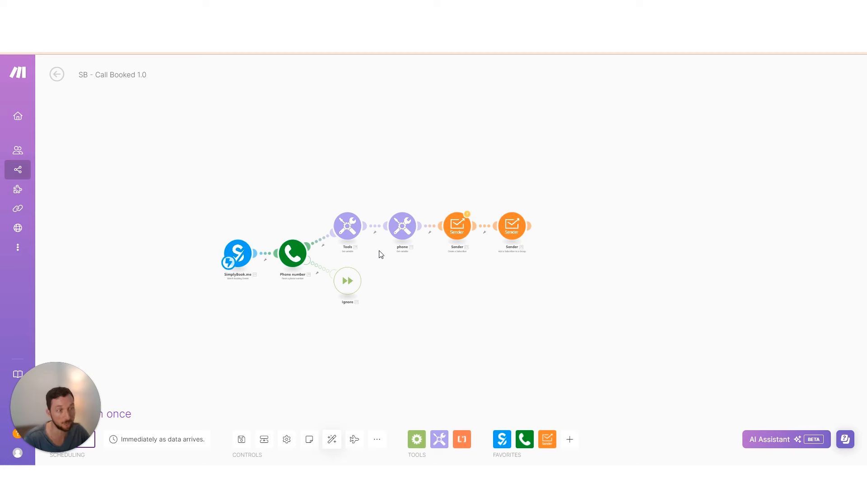
{"action": "scroll", "coordinate": [473, 226], "scroll_direction": "up", "scroll_amount": 5}
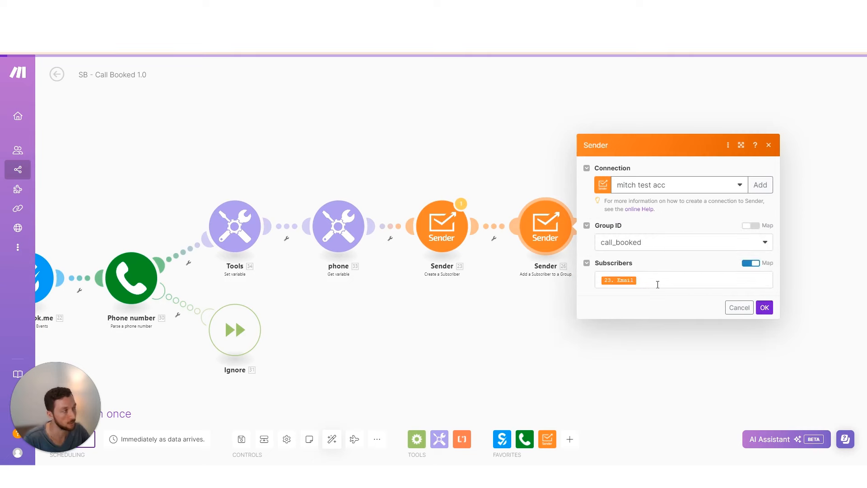
Review the second Sender's Subscribers mapping, then close its settings unchanged
{"action": "left_click", "coordinate": [657, 284]}
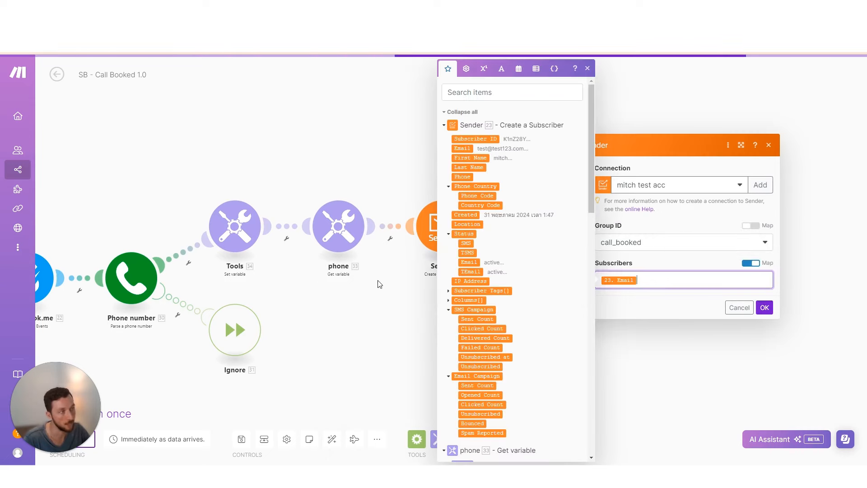
{"action": "scroll", "coordinate": [380, 284], "scroll_direction": "down", "scroll_amount": 2}
{"action": "scroll", "coordinate": [420, 224], "scroll_direction": "down", "scroll_amount": 2}
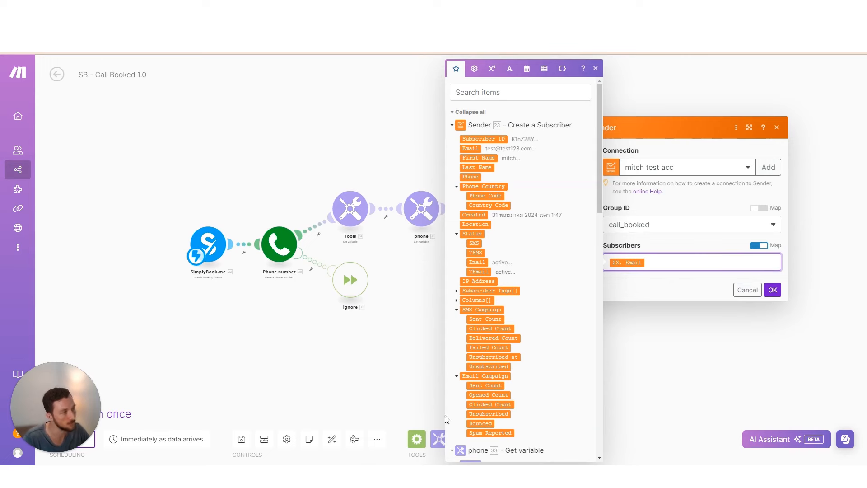
{"action": "left_click", "coordinate": [412, 315]}
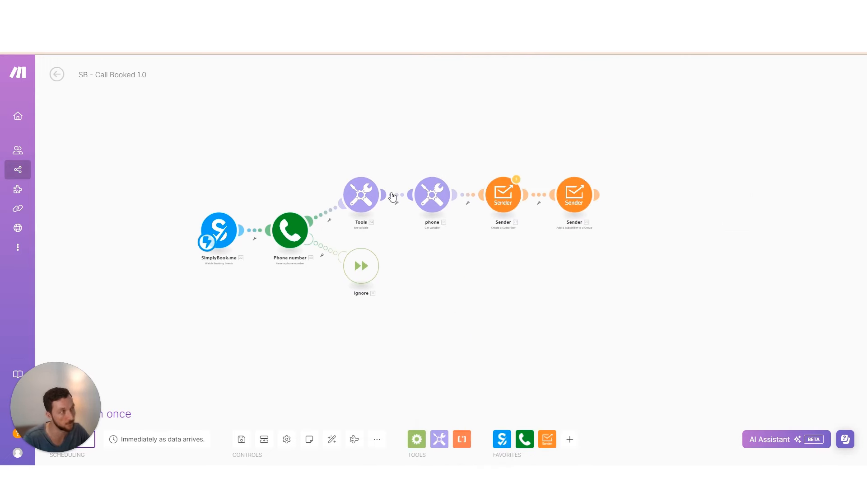
{"action": "right_click", "coordinate": [394, 193]}
Unlink phone from Tools and restore a Router between SimplyBook.me and Phone number
{"action": "left_click", "coordinate": [420, 221]}
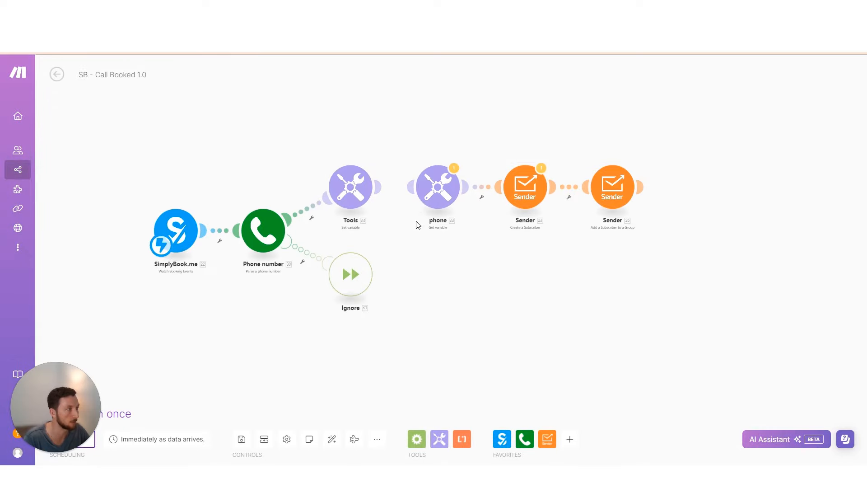
{"action": "left_click_drag", "start_coordinate": [408, 188], "coordinate": [176, 230]}
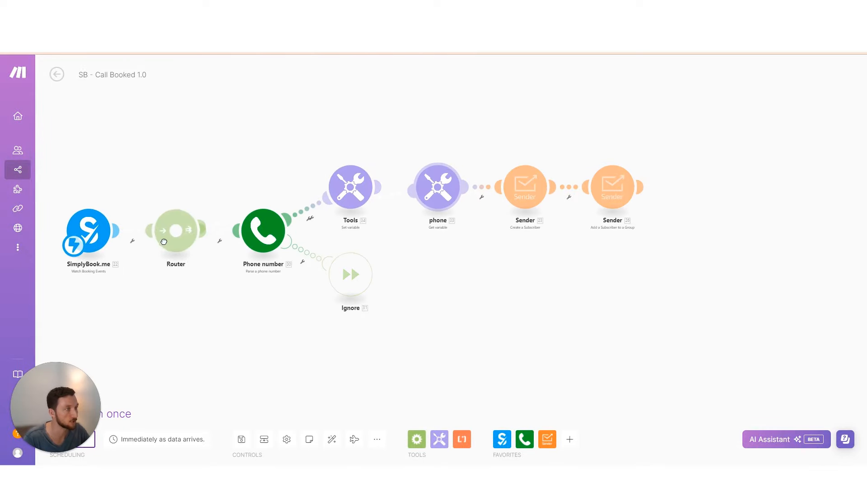
{"action": "left_click", "coordinate": [332, 439]}
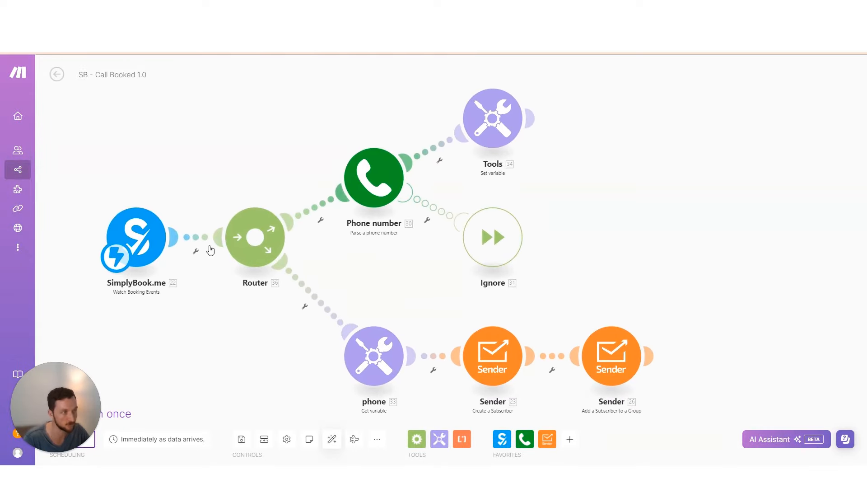
{"action": "scroll", "coordinate": [441, 285], "scroll_direction": "down", "scroll_amount": 3}
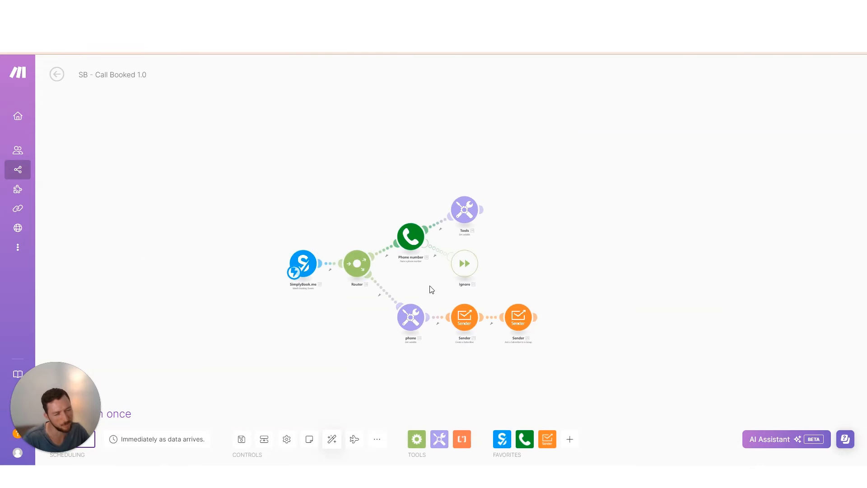
{"action": "left_click_drag", "start_coordinate": [435, 293], "coordinate": [394, 283]}
Save the scenario with the restored Router and its two branches
{"action": "scroll", "coordinate": [363, 302], "scroll_direction": "up", "scroll_amount": 3}
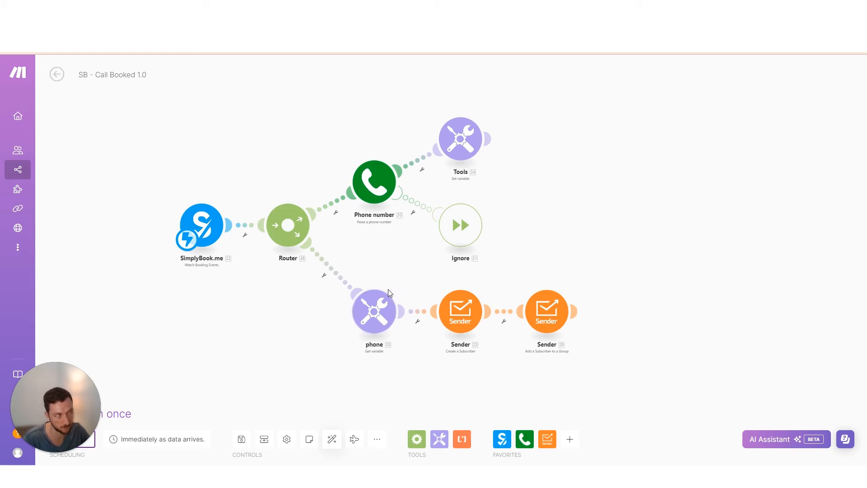
{"action": "left_click_drag", "start_coordinate": [396, 268], "coordinate": [367, 265]}
{"action": "scroll", "coordinate": [367, 260], "scroll_direction": "down", "scroll_amount": 5}
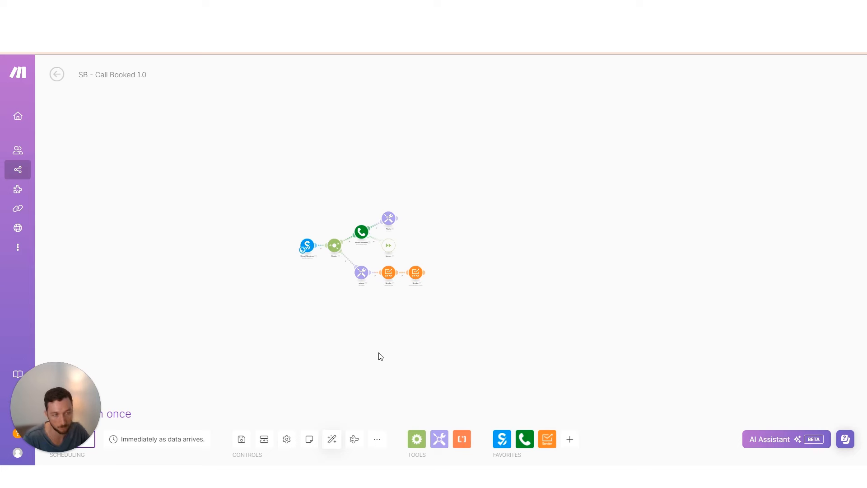
{"action": "scroll", "coordinate": [393, 350], "scroll_direction": "down", "scroll_amount": 2}
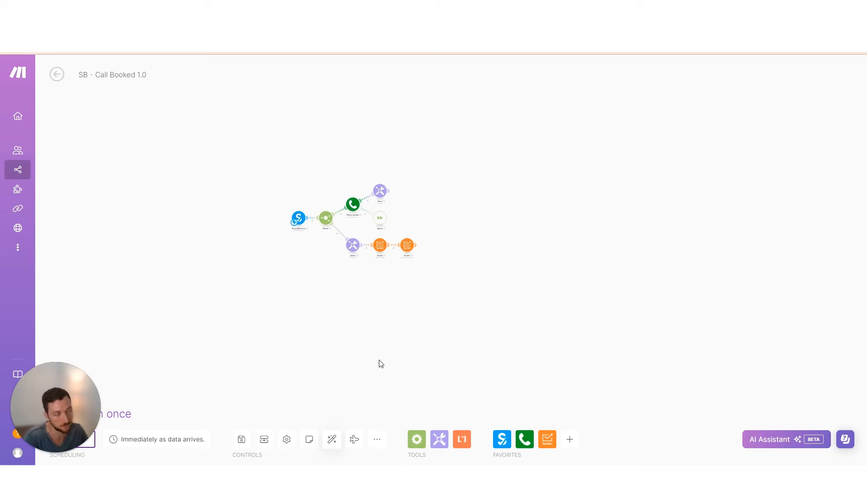
{"action": "scroll", "coordinate": [338, 325], "scroll_direction": "up", "scroll_amount": 2}
{"action": "scroll", "coordinate": [329, 257], "scroll_direction": "up", "scroll_amount": 3}
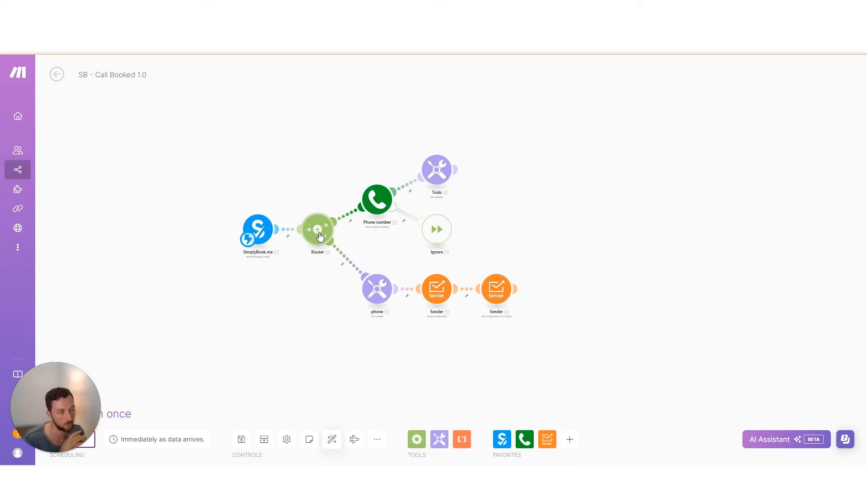
{"action": "scroll", "coordinate": [319, 235], "scroll_direction": "down", "scroll_amount": 3}
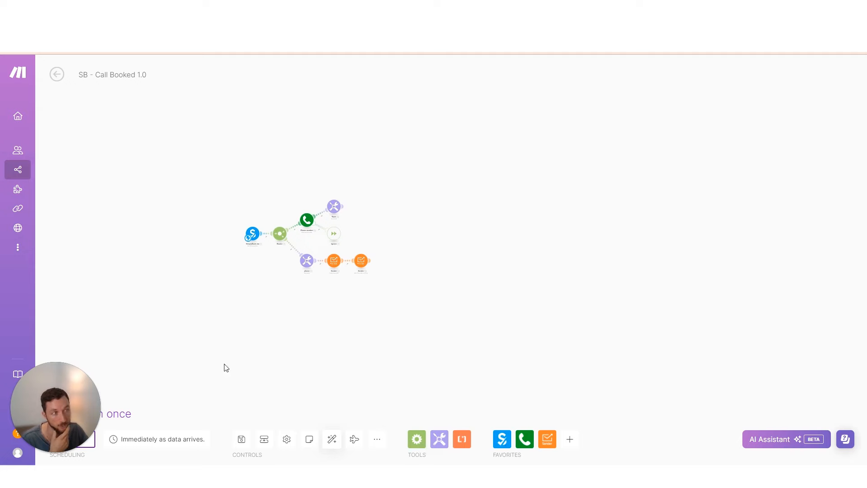
{"action": "scroll", "coordinate": [310, 323], "scroll_direction": "left", "scroll_amount": 3}
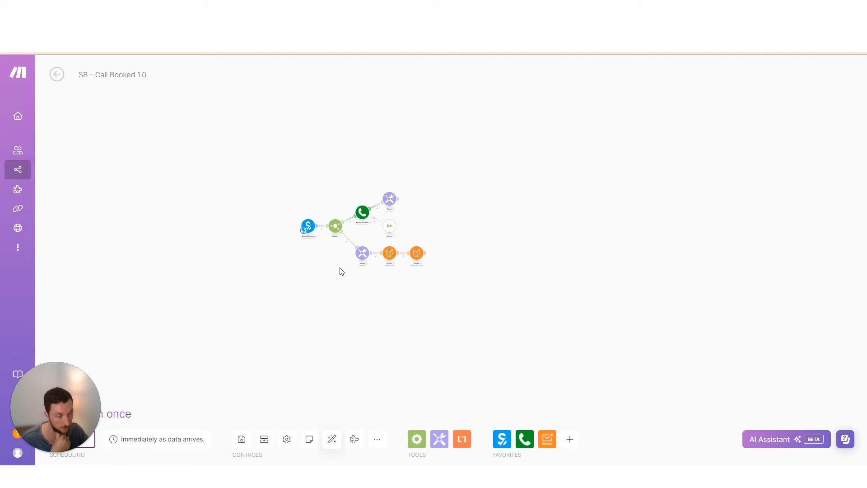
{"action": "scroll", "coordinate": [342, 271], "scroll_direction": "up", "scroll_amount": 5}
{"action": "scroll", "coordinate": [427, 243], "scroll_direction": "right", "scroll_amount": 2}
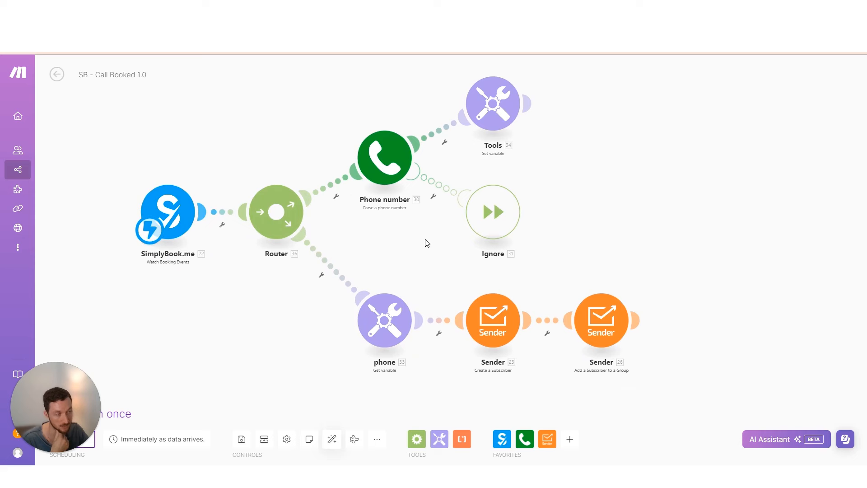
{"action": "left_click_drag", "start_coordinate": [437, 261], "coordinate": [387, 270]}
{"action": "left_click", "coordinate": [242, 437]}
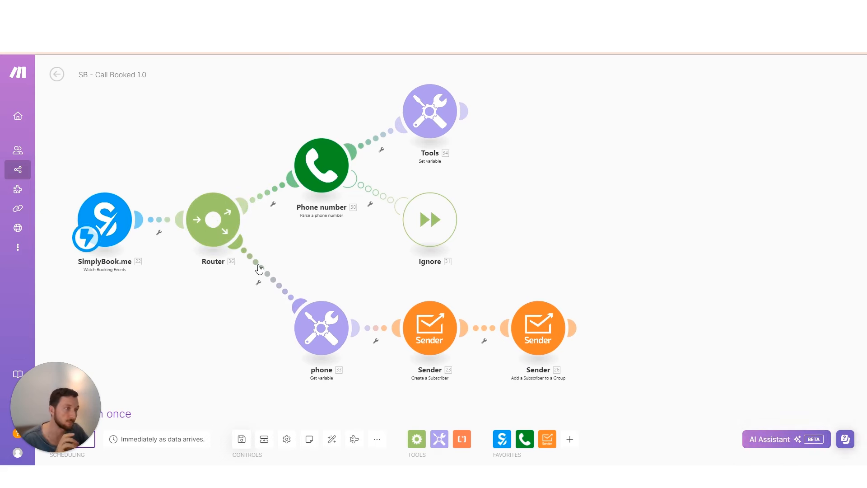
Filter the Router-to-phone route on SimplyBook.me event_type name Equal to 'test'
{"action": "left_click", "coordinate": [259, 269]}
{"action": "left_click", "coordinate": [403, 299]}
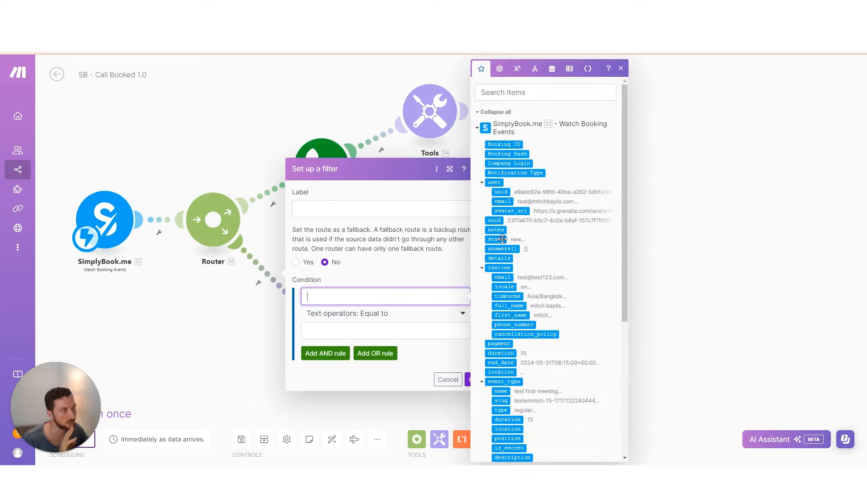
{"action": "scroll", "coordinate": [522, 335], "scroll_direction": "down", "scroll_amount": 3}
{"action": "scroll", "coordinate": [522, 336], "scroll_direction": "down", "scroll_amount": 3}
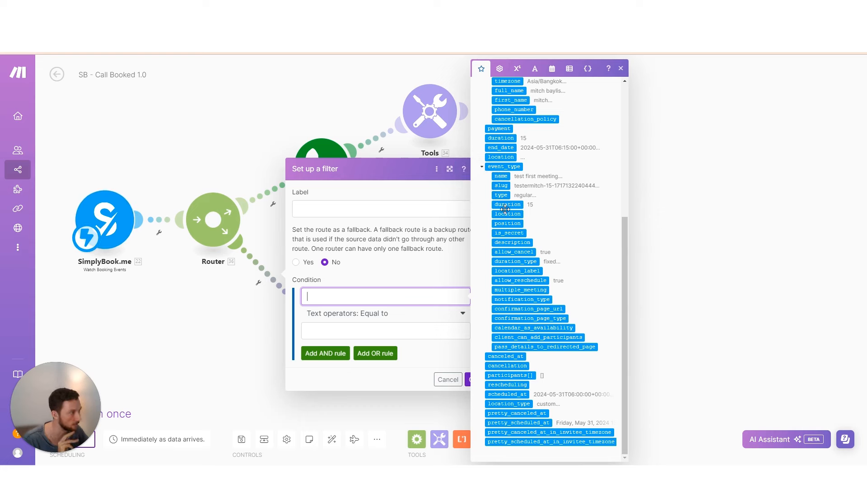
{"action": "left_click", "coordinate": [502, 176]}
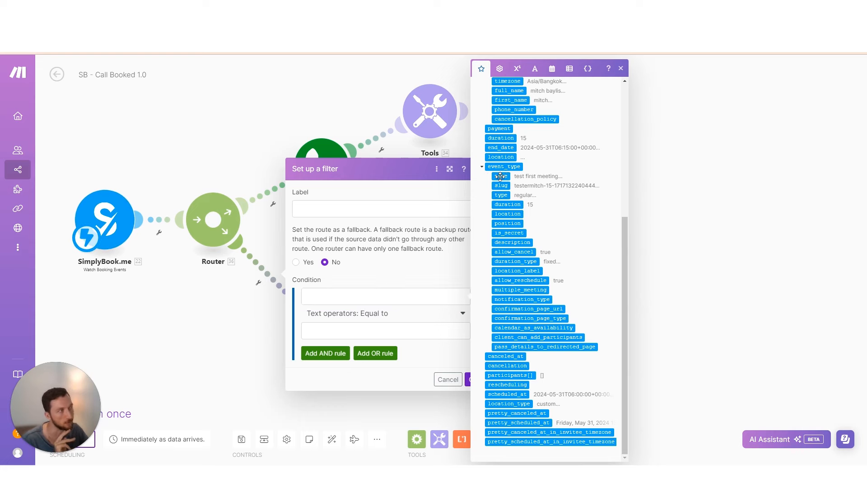
{"action": "left_click", "coordinate": [384, 329]}
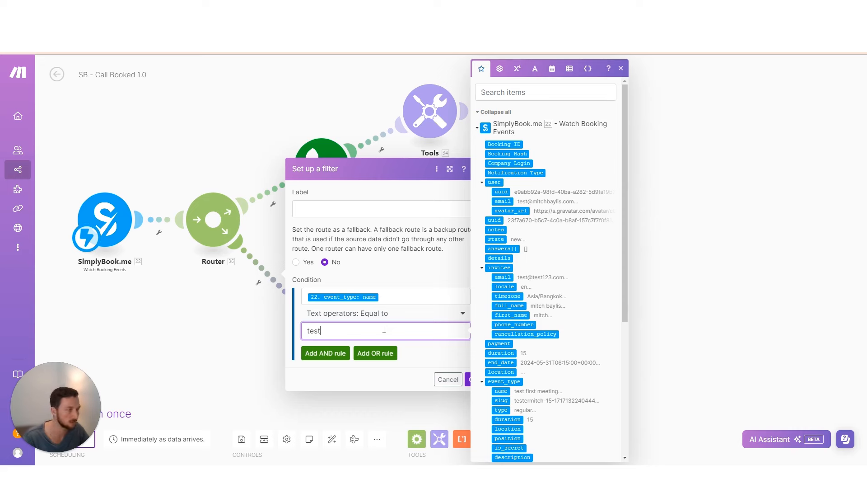
{"action": "left_click", "coordinate": [384, 314]}
{"action": "left_click", "coordinate": [231, 300]}
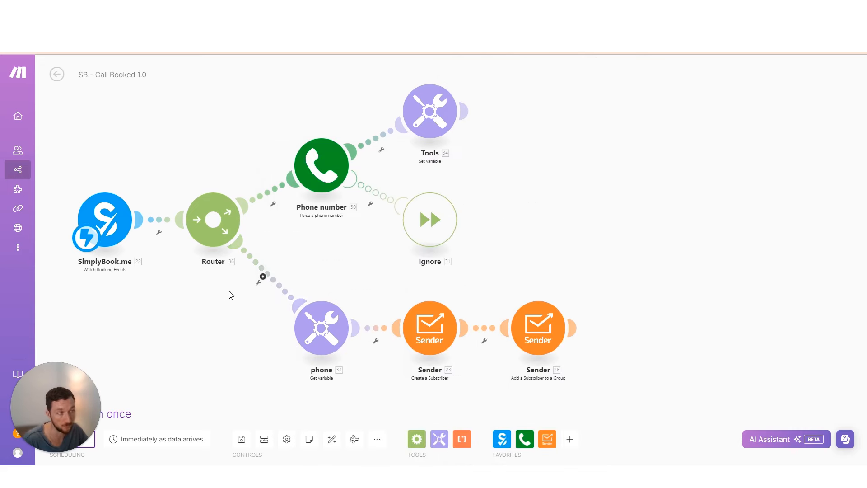
Insert a second Router on the lower route and clear its incoming filter condition
{"action": "left_click", "coordinate": [264, 278]}
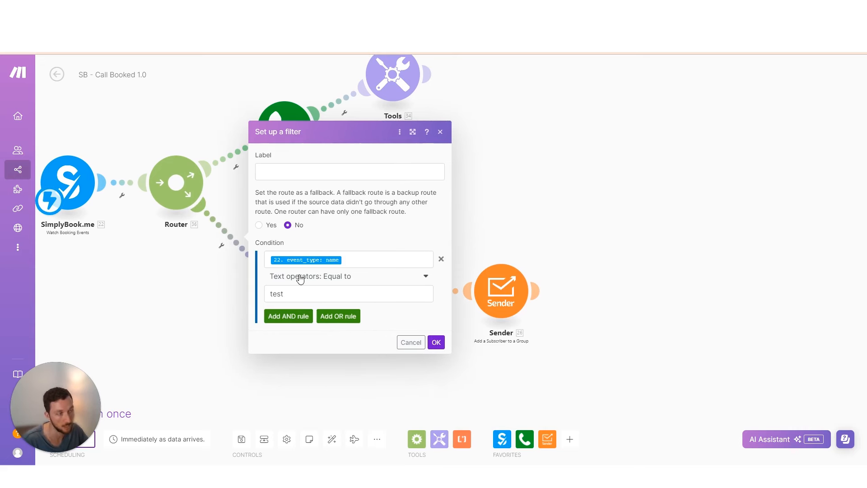
{"action": "left_click", "coordinate": [226, 239]}
{"action": "left_click", "coordinate": [227, 216]}
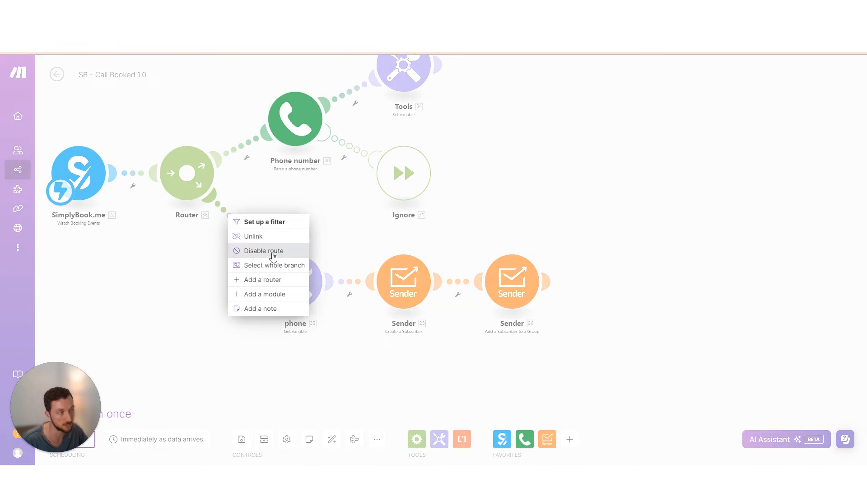
{"action": "left_click", "coordinate": [246, 280]}
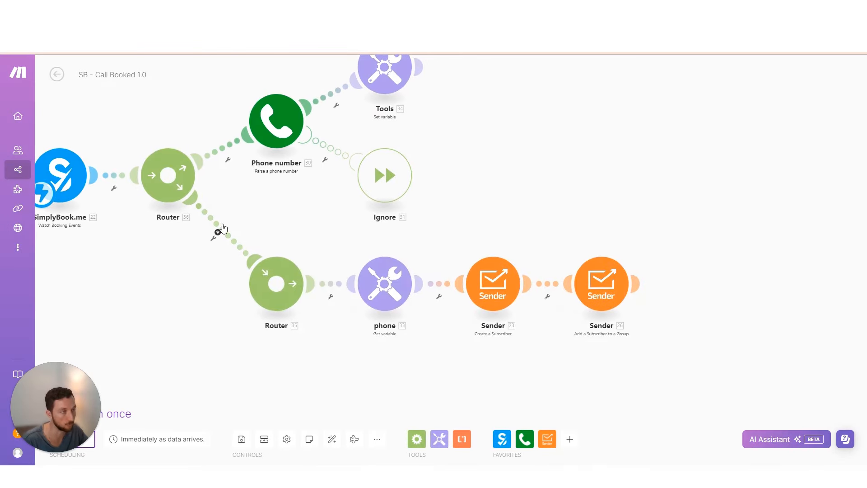
{"action": "left_click", "coordinate": [218, 230]}
{"action": "left_click", "coordinate": [433, 252]}
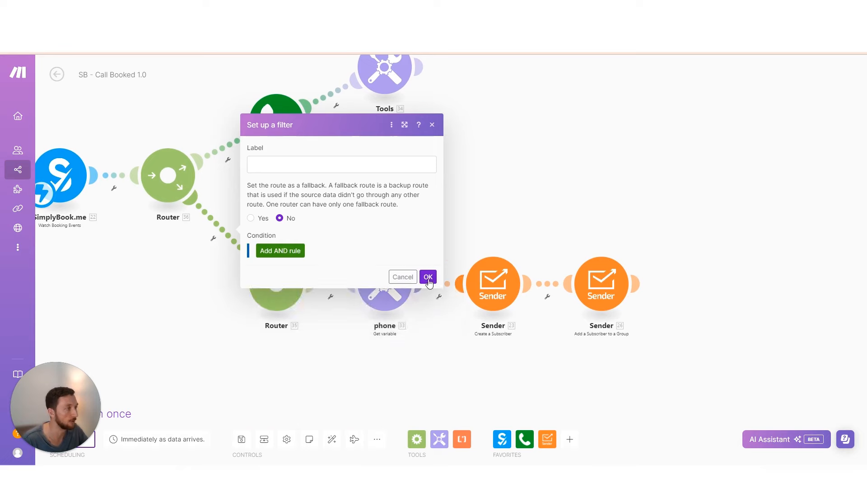
{"action": "left_click", "coordinate": [428, 277]}
Give the new Router two extra empty routes and auto-align the layout
{"action": "left_click", "coordinate": [322, 288]}
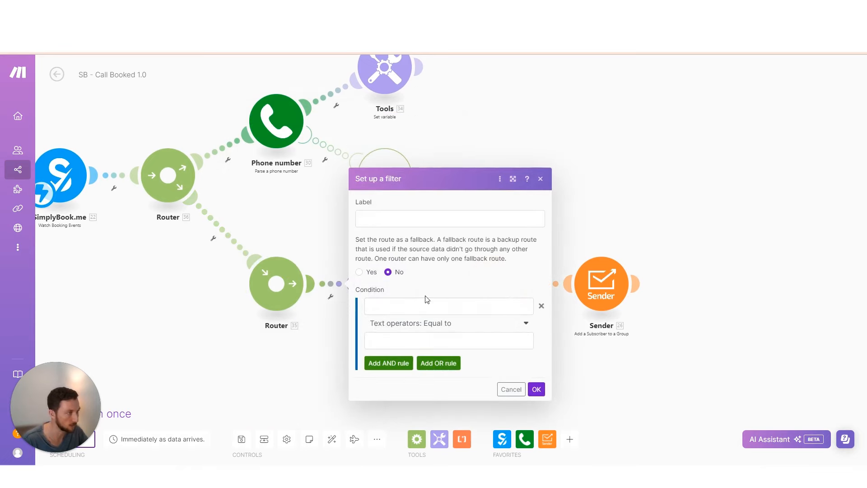
{"action": "left_click", "coordinate": [274, 283]}
{"action": "left_click", "coordinate": [275, 282]}
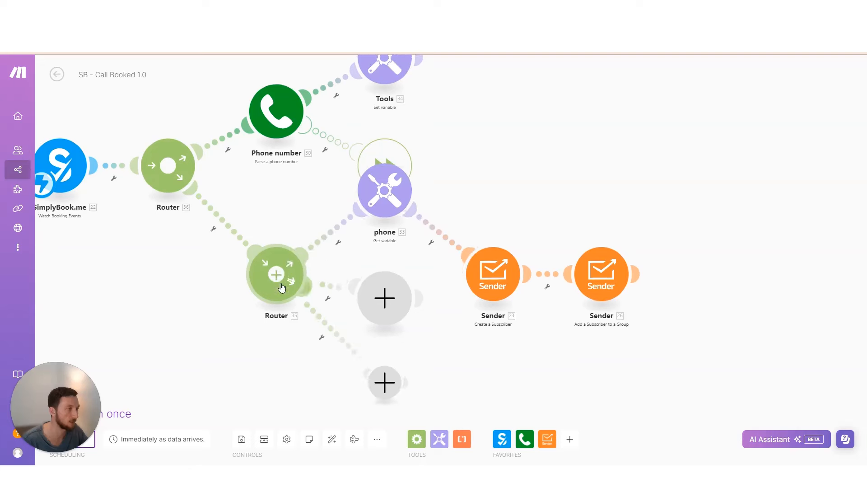
{"action": "left_click", "coordinate": [274, 270]}
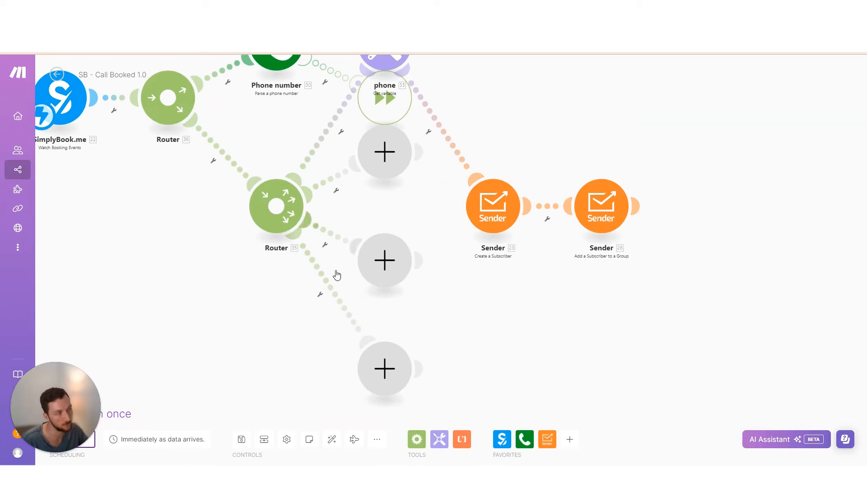
{"action": "left_click", "coordinate": [332, 438]}
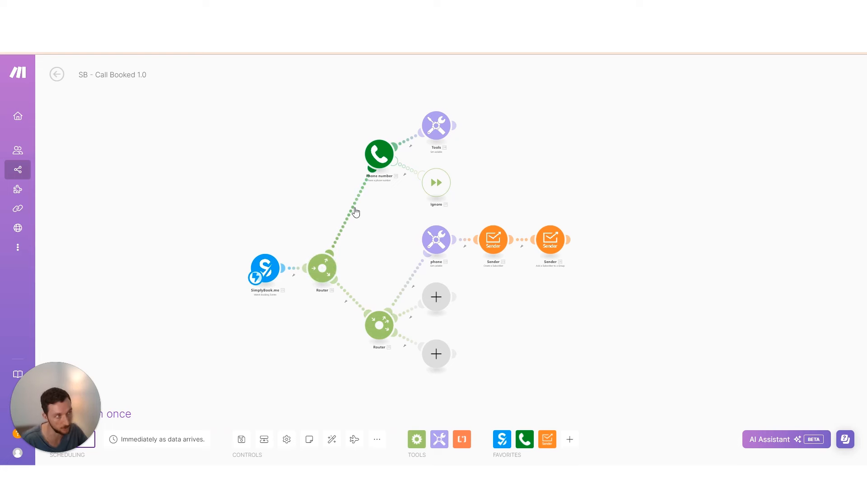
Detach the phone module from the Senders and place it before the second Router
{"action": "scroll", "coordinate": [387, 252], "scroll_direction": "down", "scroll_amount": 1}
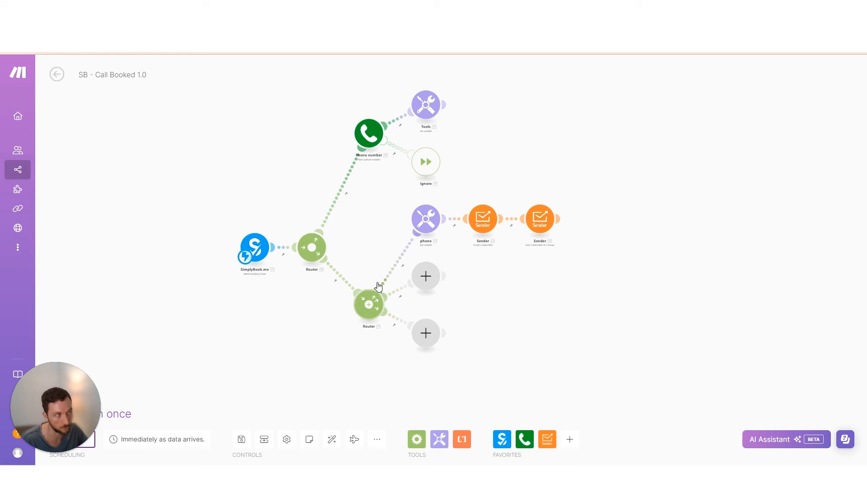
{"action": "scroll", "coordinate": [425, 221], "scroll_direction": "up", "scroll_amount": 2}
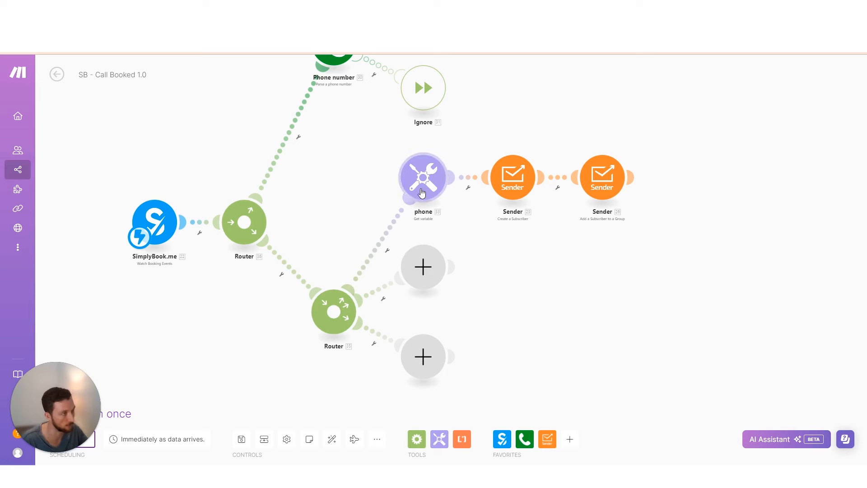
{"action": "right_click", "coordinate": [397, 228]}
{"action": "key", "text": "Escape"}
{"action": "right_click", "coordinate": [467, 179]}
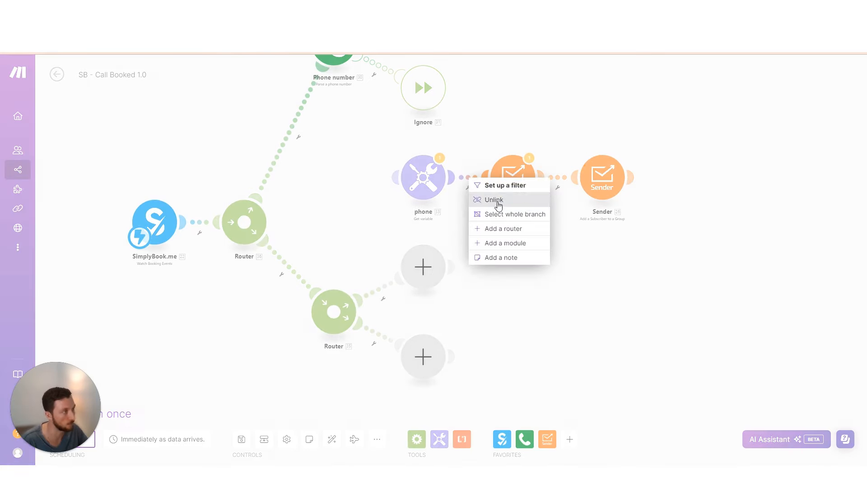
{"action": "left_click", "coordinate": [498, 200]}
{"action": "left_click_drag", "start_coordinate": [423, 176], "coordinate": [287, 264]}
{"action": "left_click", "coordinate": [332, 439]}
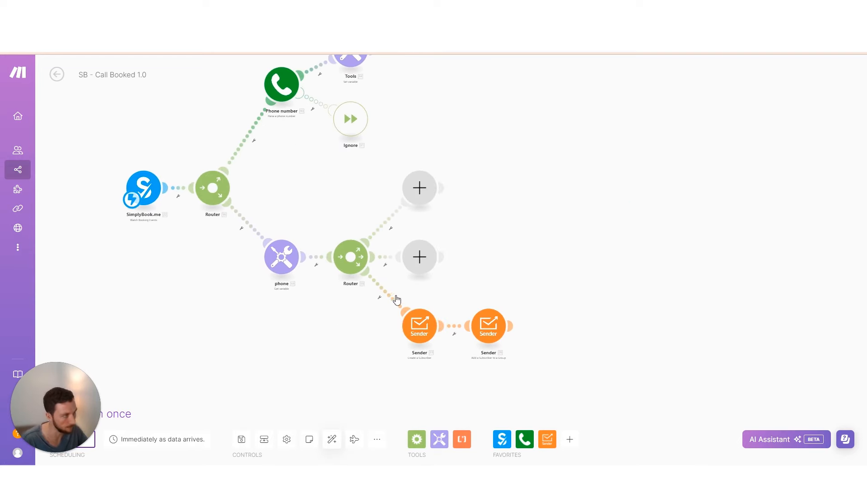
Move the Create a Subscriber Sender between phone and the second Router
{"action": "right_click", "coordinate": [390, 301]}
{"action": "left_click", "coordinate": [428, 329]}
{"action": "right_click", "coordinate": [464, 329]}
{"action": "left_click", "coordinate": [478, 349]}
{"action": "left_click_drag", "start_coordinate": [418, 326], "coordinate": [325, 270]}
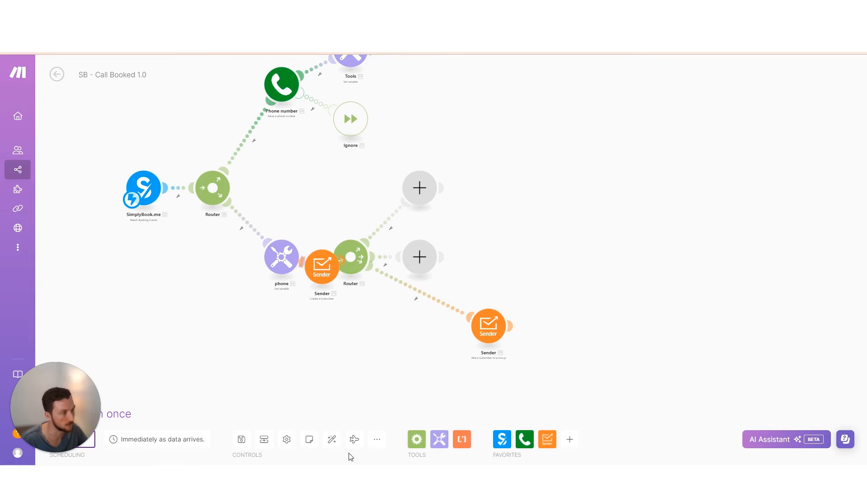
{"action": "left_click", "coordinate": [332, 439]}
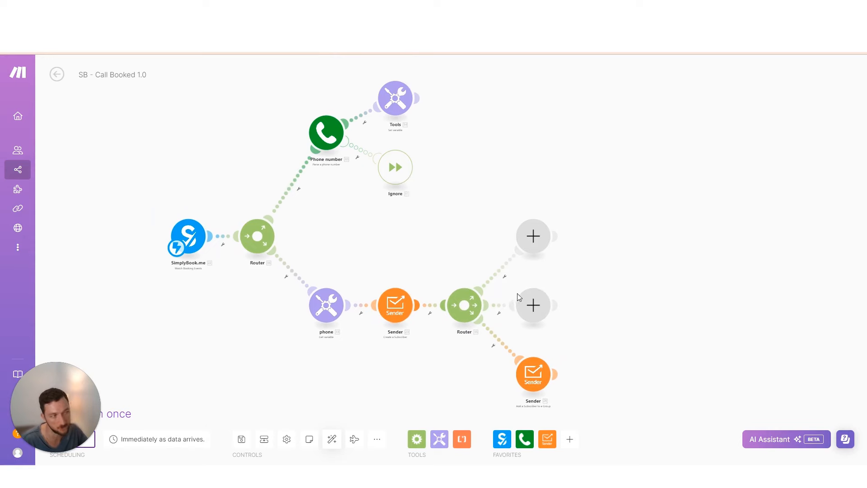
{"action": "scroll", "coordinate": [485, 386], "scroll_direction": "up", "scroll_amount": 2}
{"action": "left_click_drag", "start_coordinate": [485, 387], "coordinate": [444, 350]}
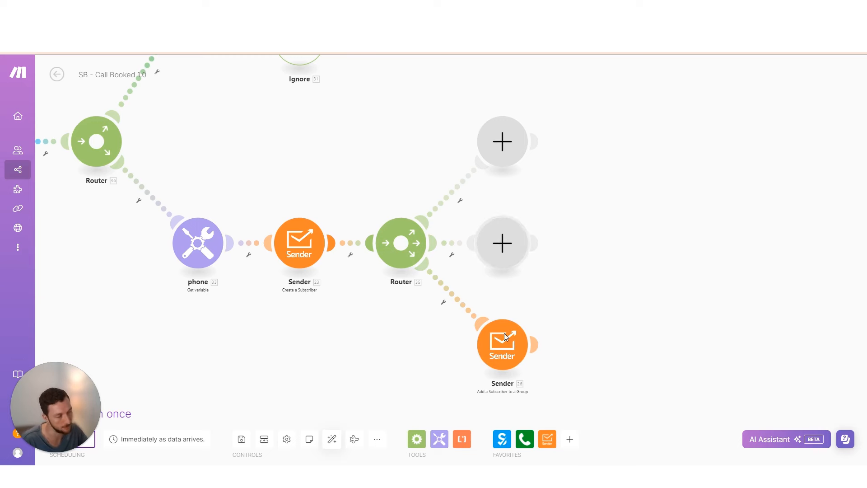
{"action": "scroll", "coordinate": [491, 334], "scroll_direction": "down", "scroll_amount": 4}
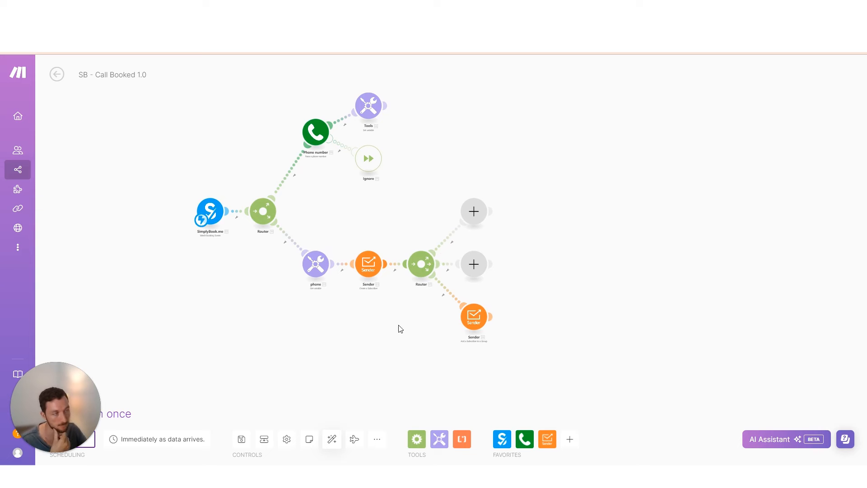
{"action": "scroll", "coordinate": [400, 328], "scroll_direction": "up", "scroll_amount": 3}
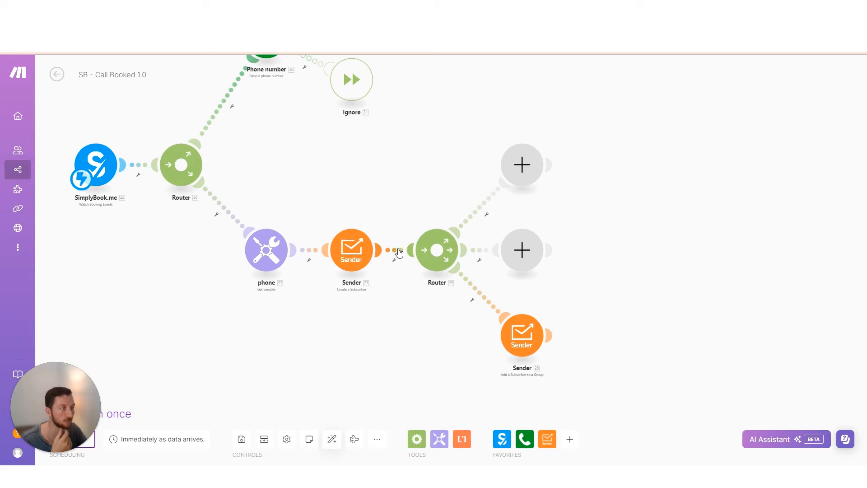
Delete the second Router and copy the phone and two Sender modules
{"action": "right_click", "coordinate": [402, 255]}
{"action": "left_click", "coordinate": [480, 287]}
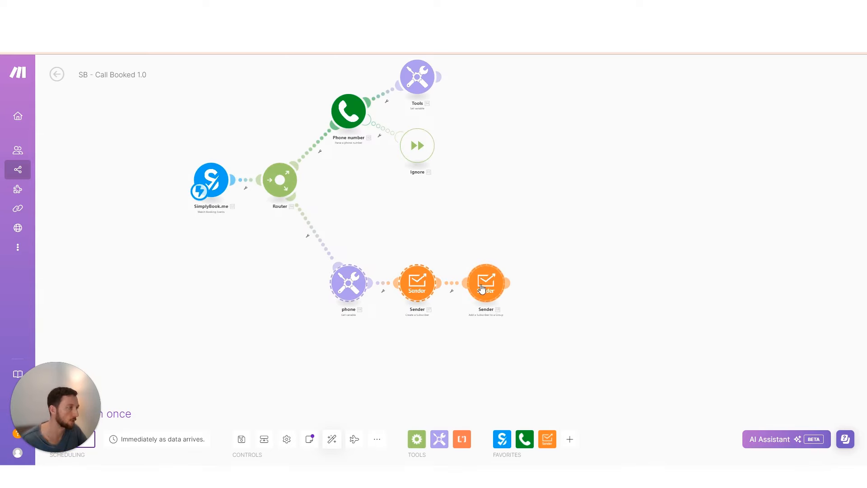
{"action": "right_click", "coordinate": [520, 300]}
{"action": "left_click", "coordinate": [519, 296]}
Paste two copies of the three-module chain and auto-align into three branches
{"action": "right_click", "coordinate": [361, 343]}
{"action": "left_click", "coordinate": [372, 361]}
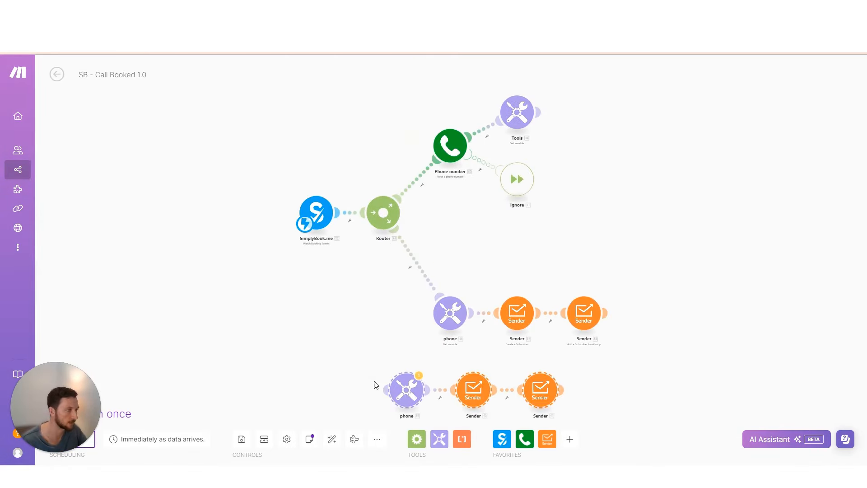
{"action": "right_click", "coordinate": [364, 364]}
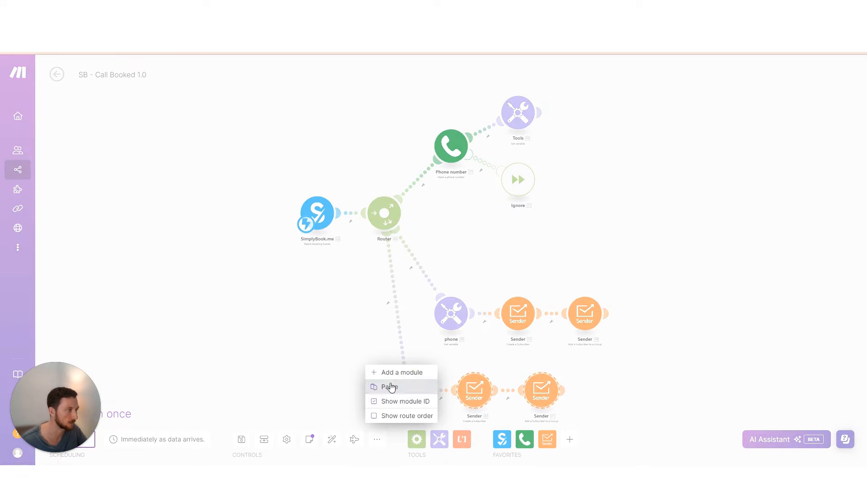
{"action": "left_click", "coordinate": [388, 385]}
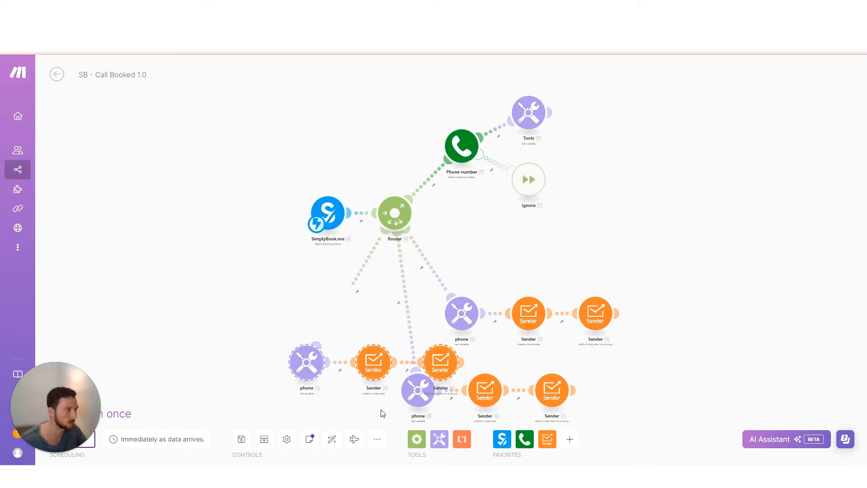
{"action": "left_click", "coordinate": [332, 439]}
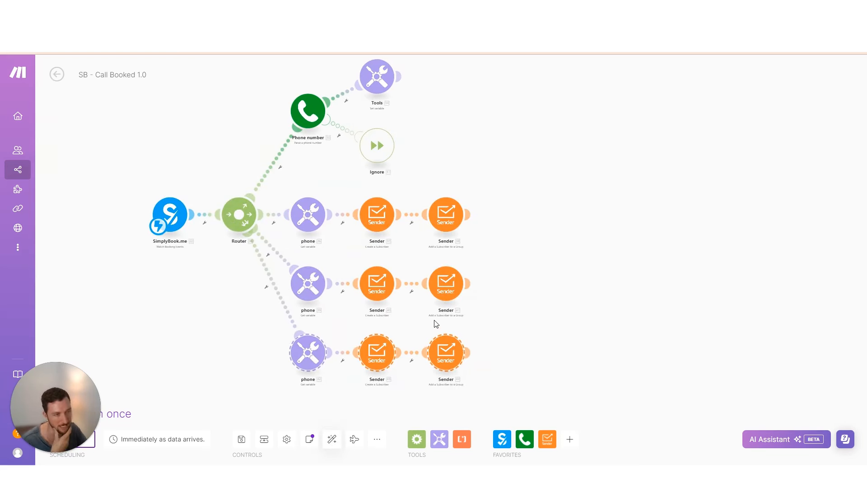
{"action": "left_click_drag", "start_coordinate": [356, 215], "coordinate": [328, 218]}
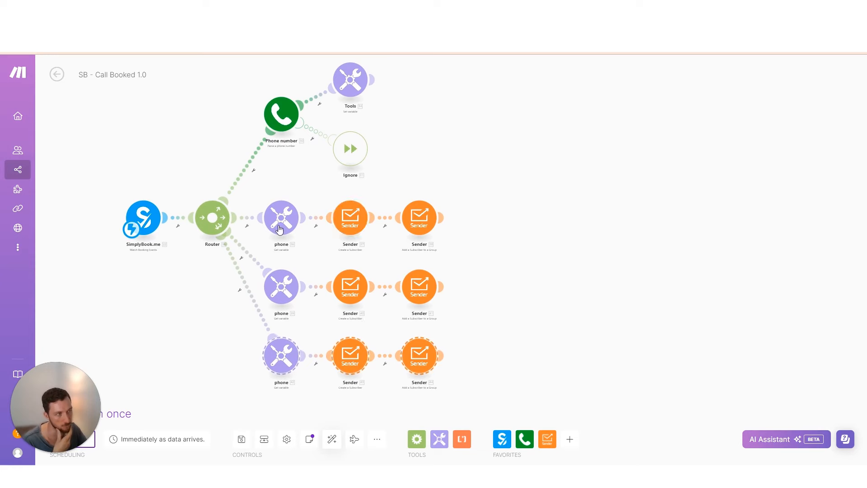
{"action": "left_click_drag", "start_coordinate": [360, 303], "coordinate": [328, 289]}
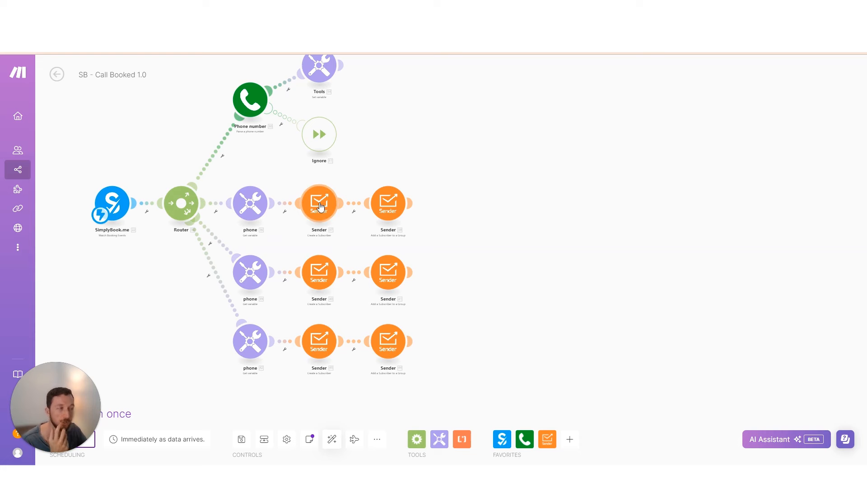
{"action": "left_click_drag", "start_coordinate": [321, 357], "coordinate": [296, 364]}
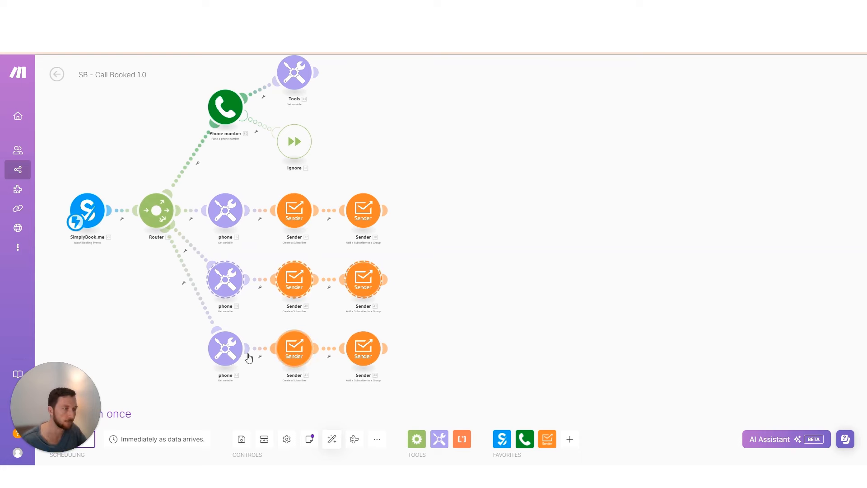
Select and delete the two lower duplicated branches
{"action": "right_click", "coordinate": [361, 356]}
{"action": "key", "text": "Escape"}
{"action": "left_click", "coordinate": [363, 343], "text": "ctrl"}
{"action": "right_click", "coordinate": [363, 352]}
{"action": "left_click", "coordinate": [402, 373]}
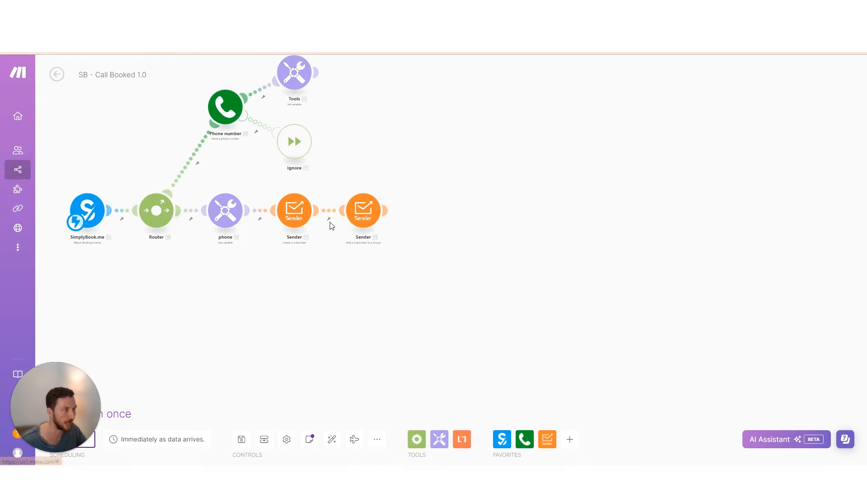
Add a Router after Create a Subscriber and clone Add a Subscriber to a Group twice
{"action": "right_click", "coordinate": [330, 216]}
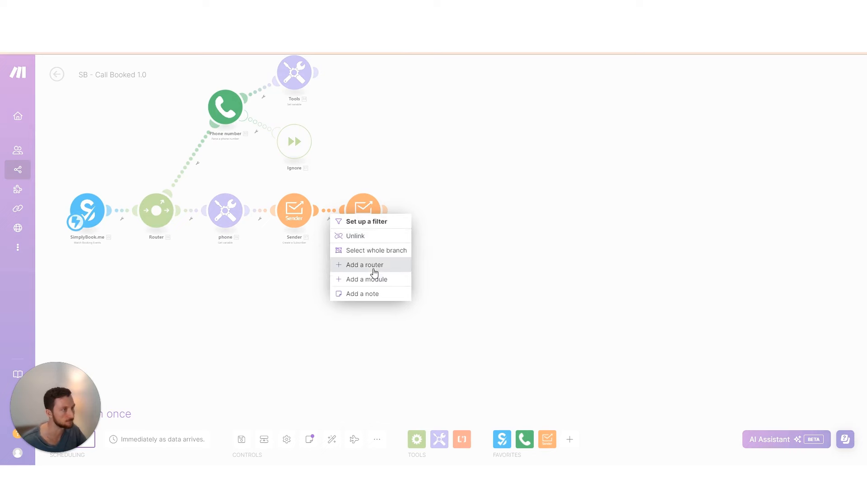
{"action": "left_click", "coordinate": [374, 264]}
{"action": "right_click", "coordinate": [435, 216]}
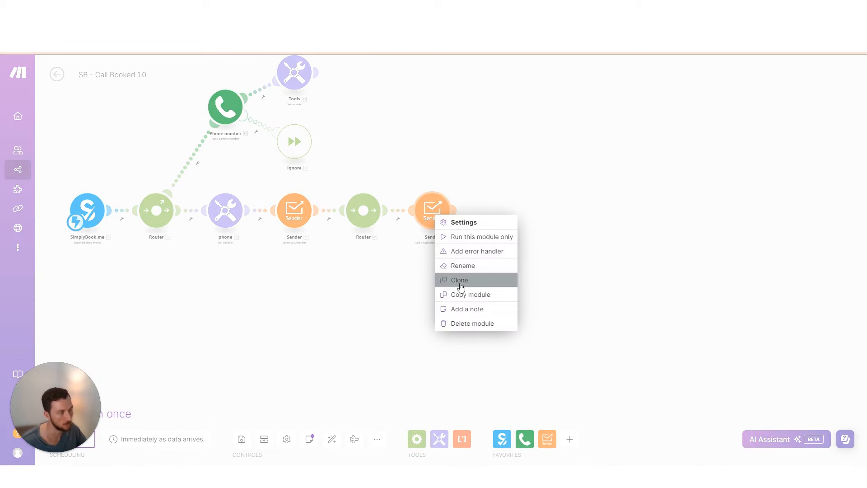
{"action": "left_click", "coordinate": [458, 280]}
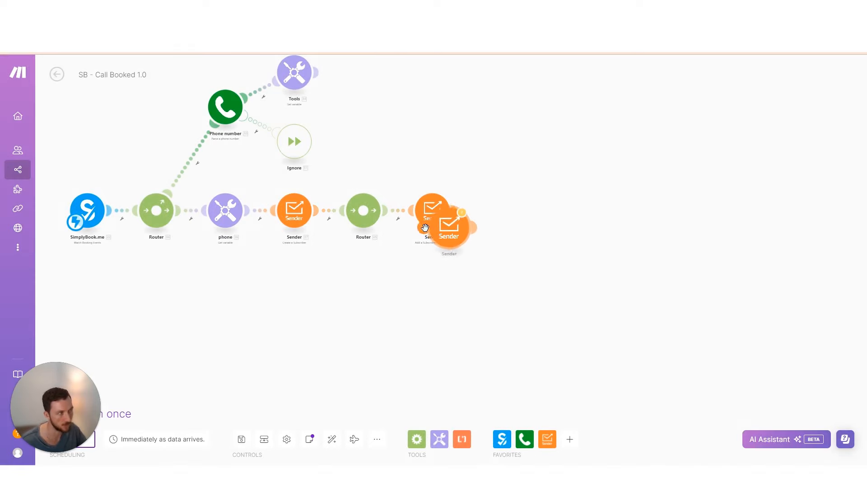
{"action": "right_click", "coordinate": [451, 232]}
{"action": "left_click", "coordinate": [476, 296]}
{"action": "left_click", "coordinate": [332, 439]}
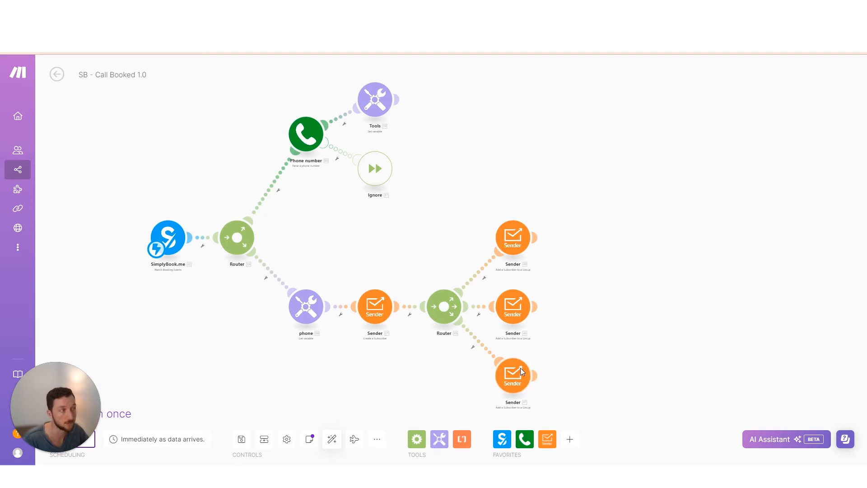
{"action": "scroll", "coordinate": [345, 245], "scroll_direction": "right", "scroll_amount": 2}
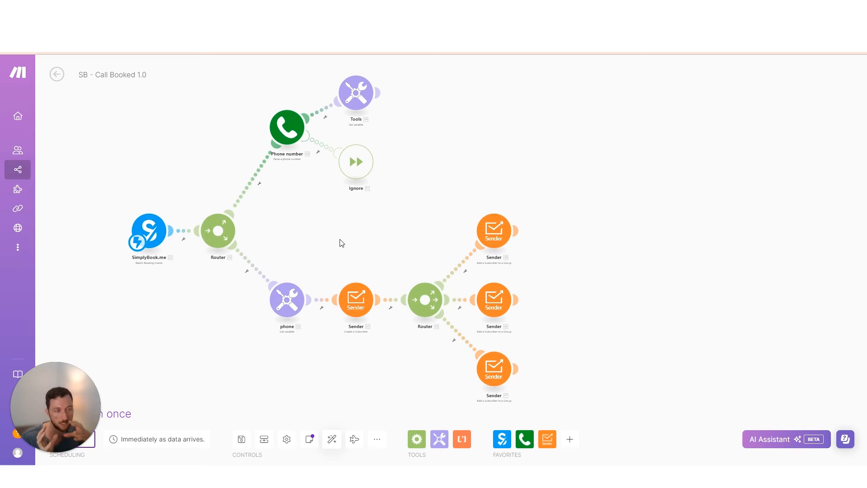